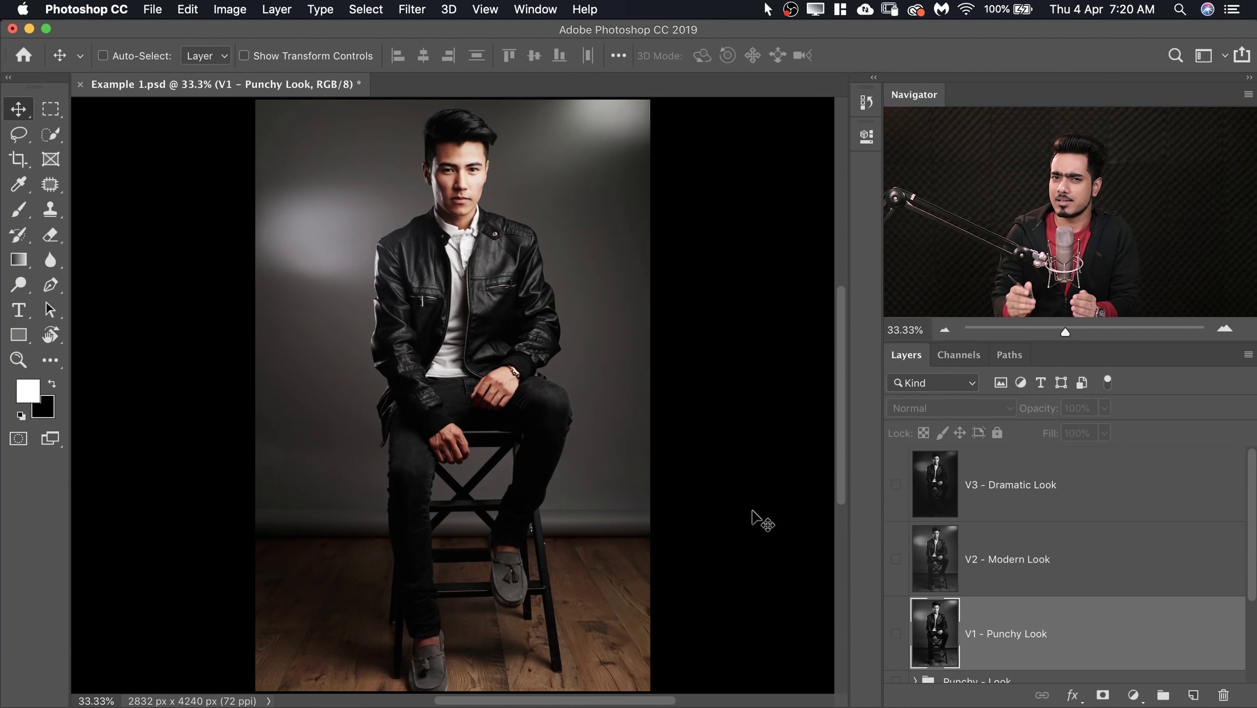
Show the V1 - Punchy Look and V3 - Dramatic Look layers to preview the black-and-white versions of the portrait
{"action": "left_click", "coordinate": [896, 635]}
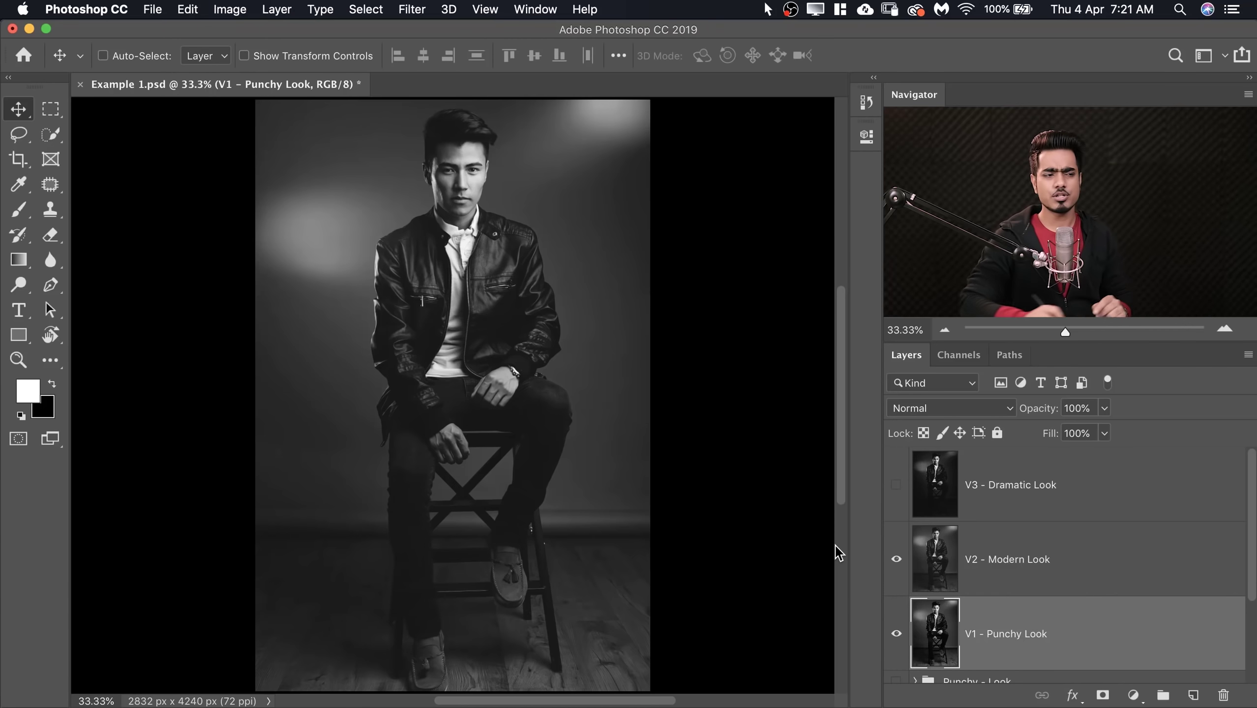
{"action": "left_click", "coordinate": [896, 485]}
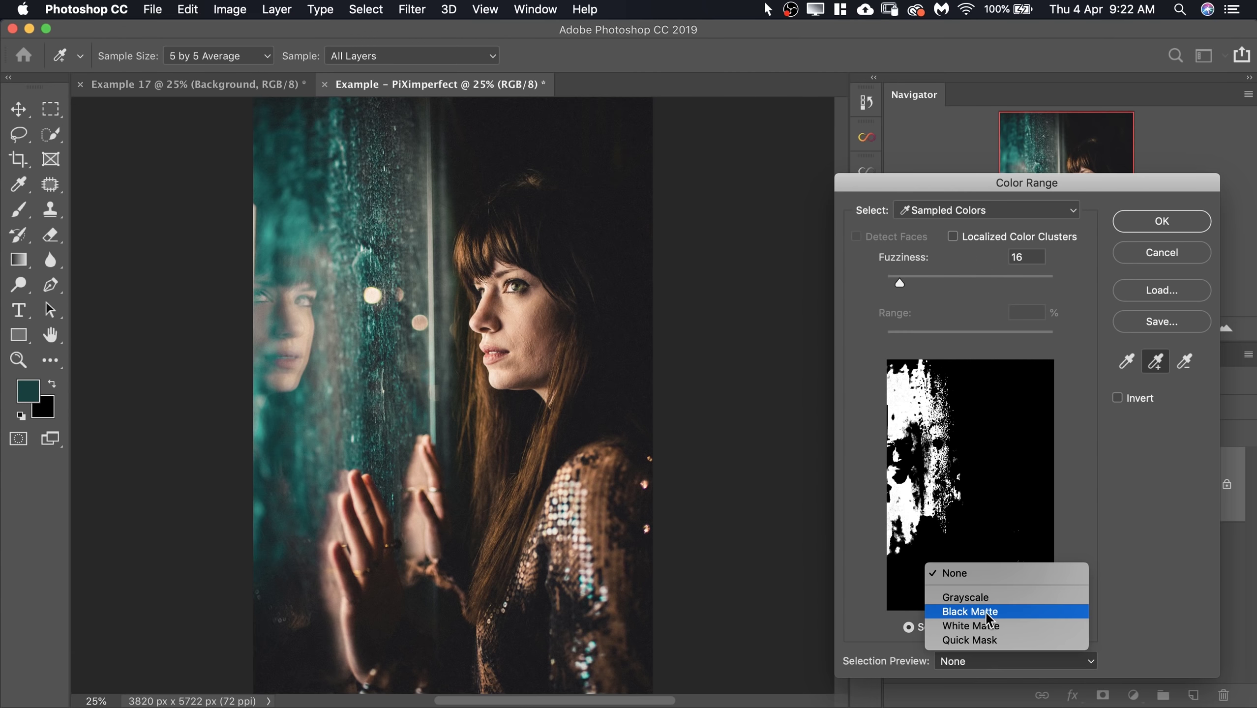
Set the Color Range selection preview to Black Matte and increase the fuzziness of the sampled teal selection
{"action": "left_click", "coordinate": [997, 605]}
{"action": "left_click_drag", "start_coordinate": [901, 281], "coordinate": [971, 279]}
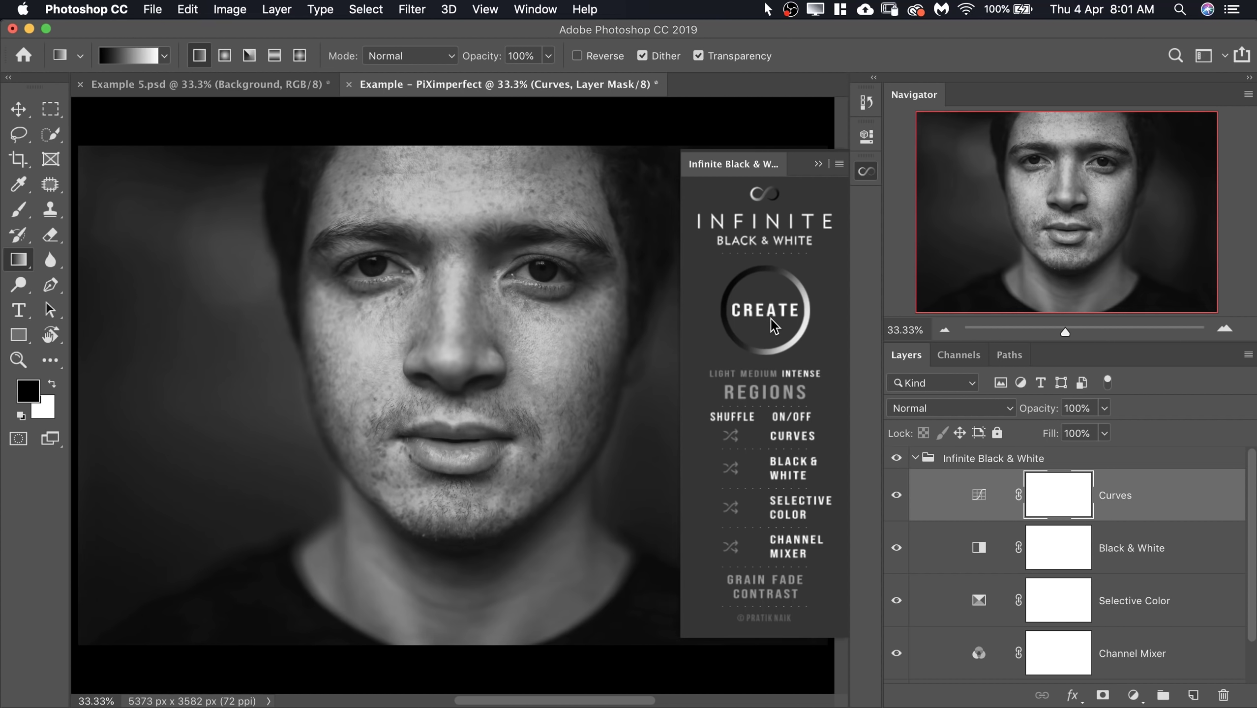
Generate successive black-and-white variations of the example photos with Infinite Black & White and choose its Fade effect
{"action": "left_click", "coordinate": [772, 319]}
{"action": "left_click", "coordinate": [772, 320]}
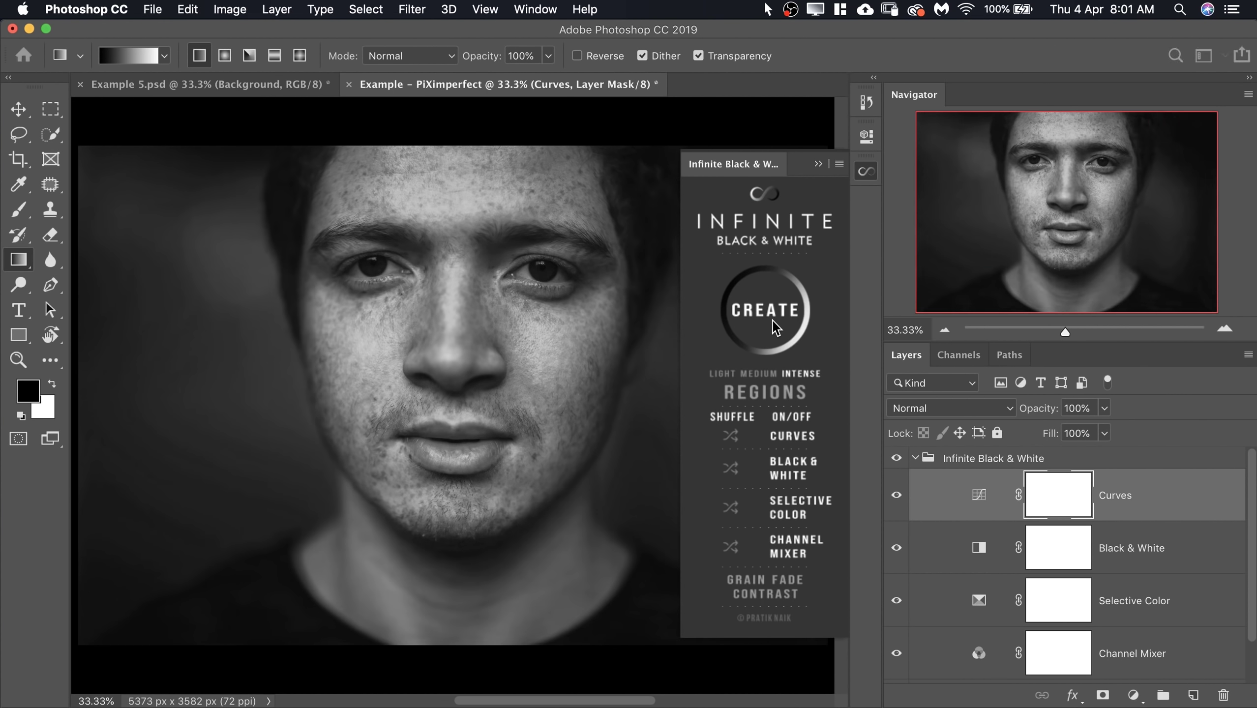
{"action": "left_click", "coordinate": [772, 321]}
{"action": "left_click", "coordinate": [773, 322]}
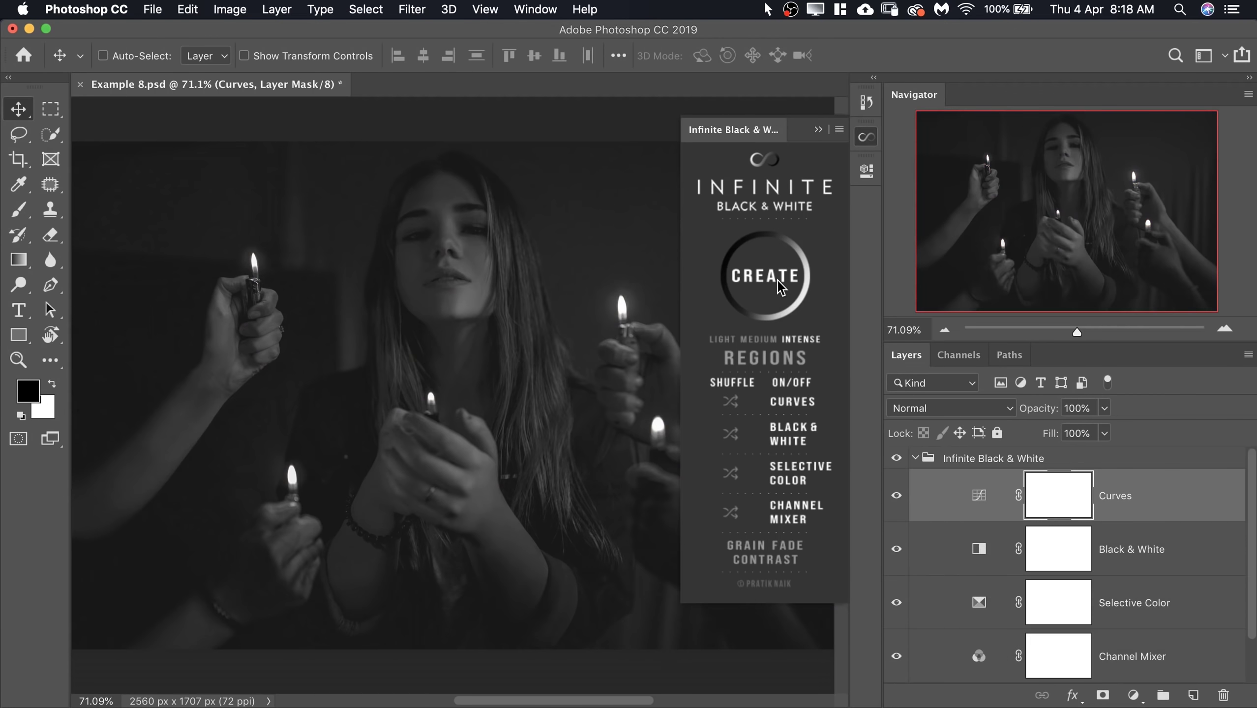
{"action": "left_click", "coordinate": [777, 280]}
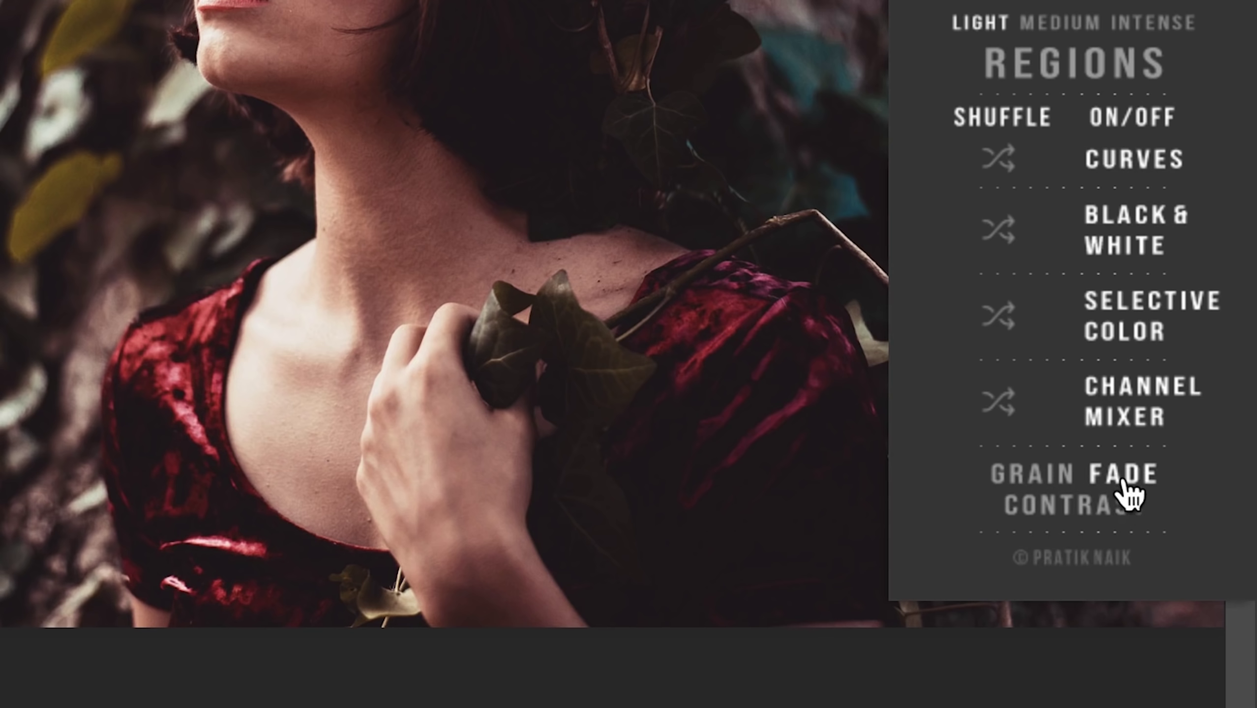
{"action": "left_click", "coordinate": [1140, 483]}
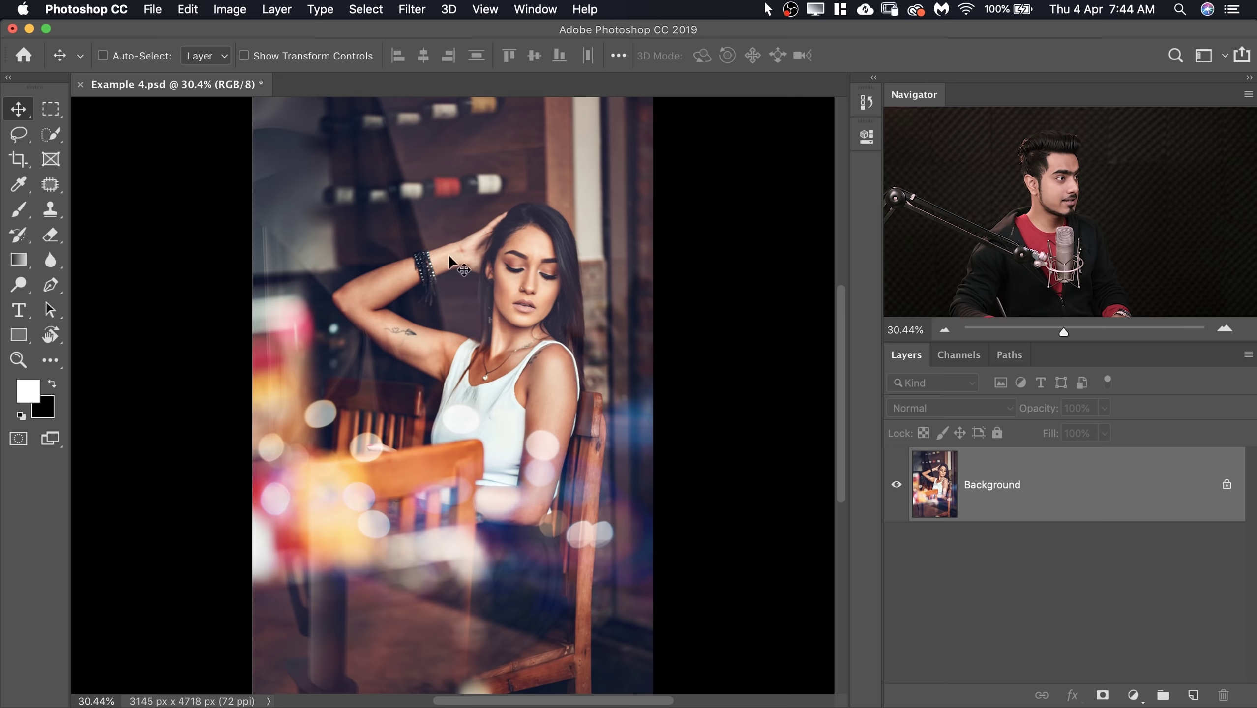
Open the Infinite Black & White extension for Example 4.psd and set its intensity to Intense
{"action": "left_click", "coordinate": [535, 8]}
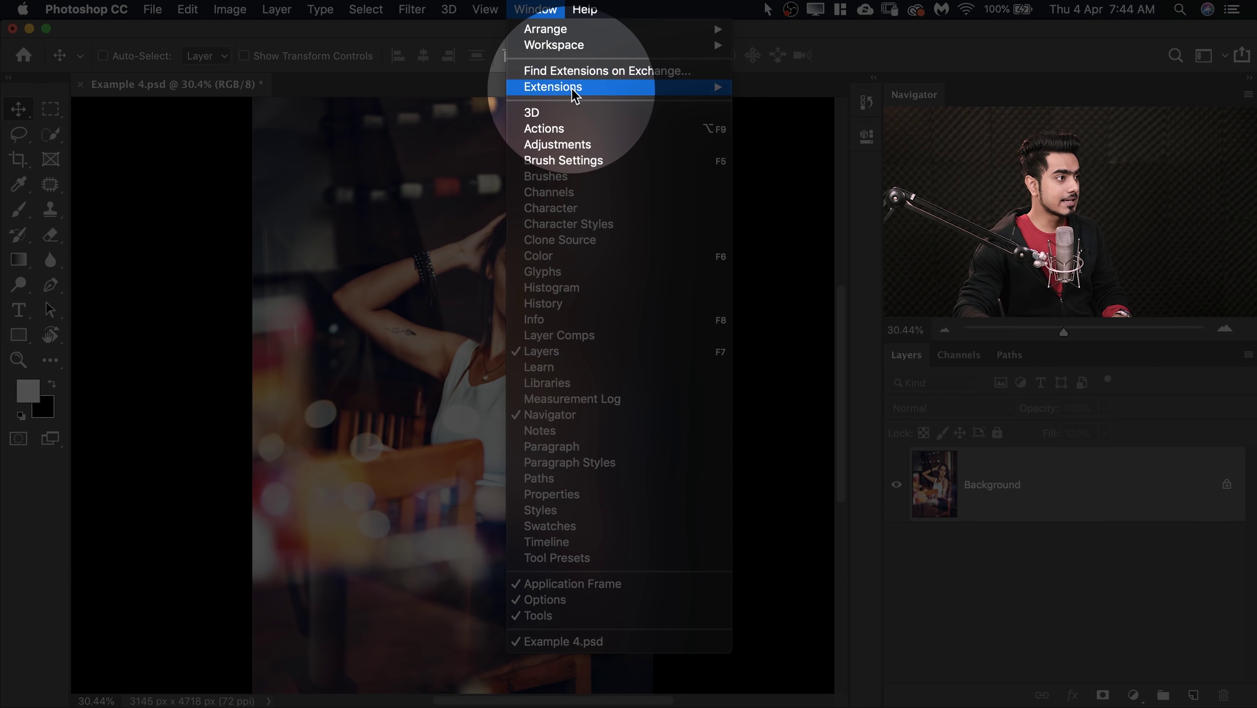
{"action": "mouse_move", "coordinate": [592, 88]}
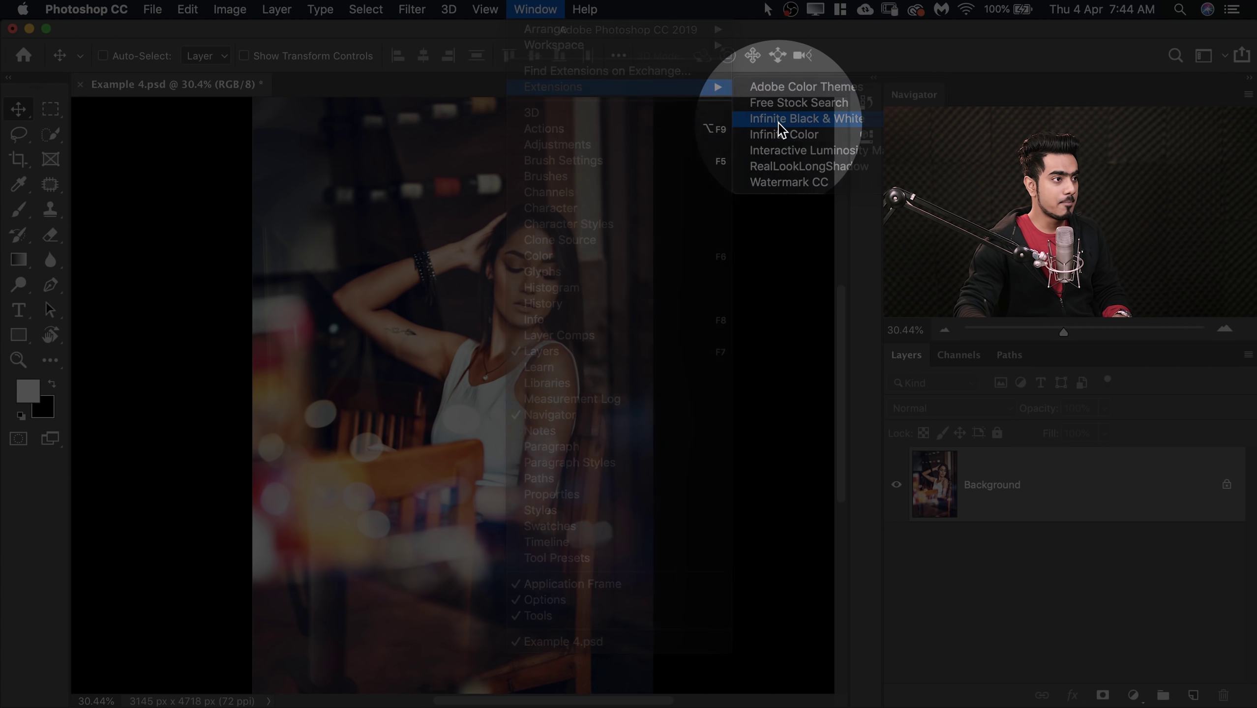
{"action": "left_click", "coordinate": [779, 121]}
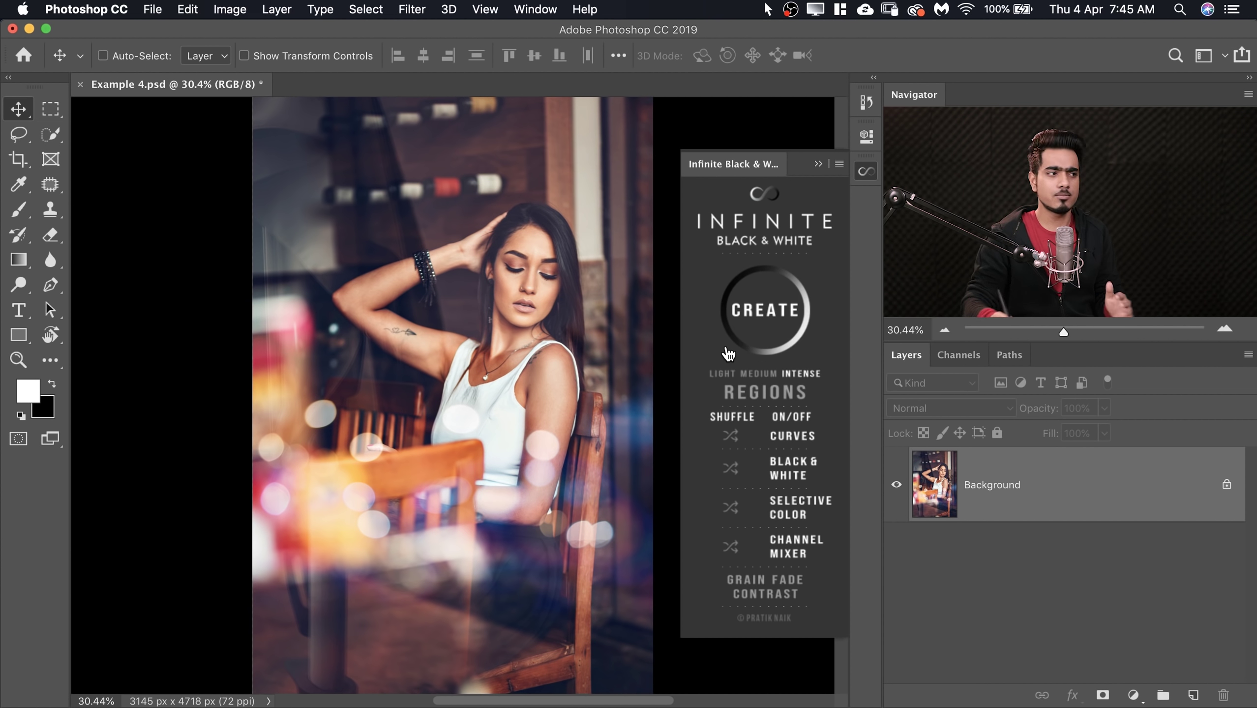
{"action": "left_click", "coordinate": [765, 373]}
{"action": "left_click", "coordinate": [797, 374]}
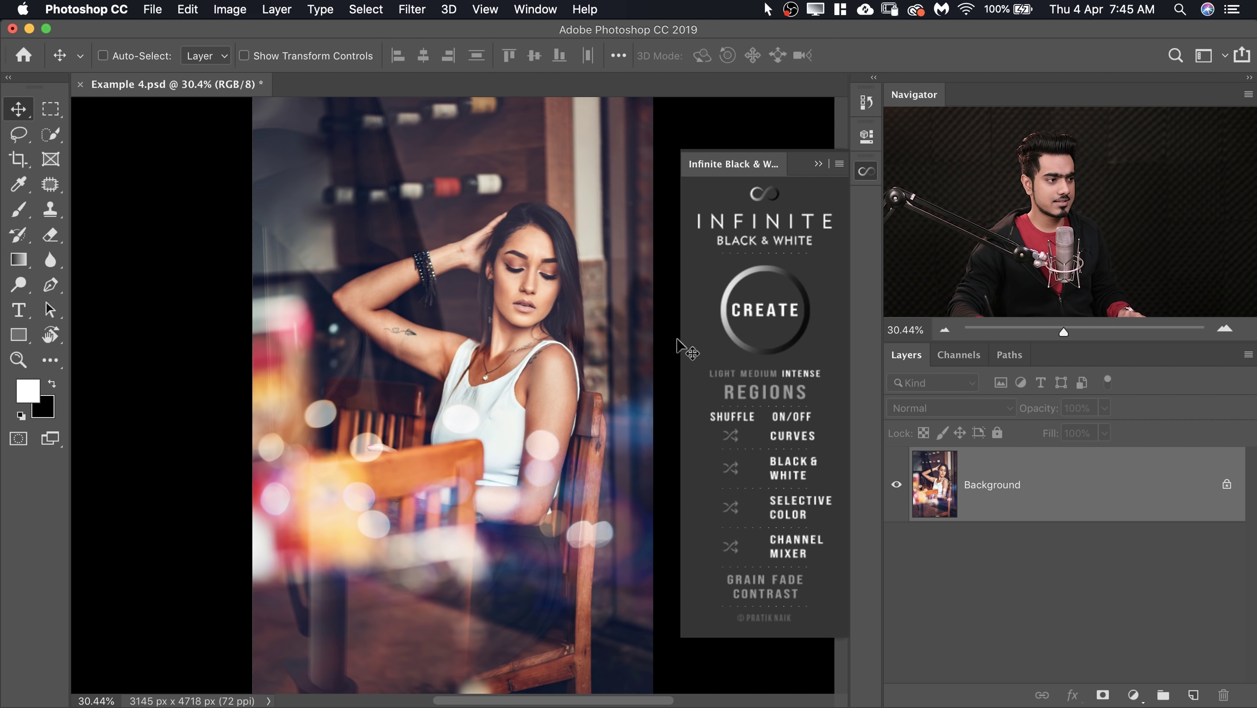
Create four successive Infinite Black & White variations of the photo of the seated woman
{"action": "left_click", "coordinate": [770, 313]}
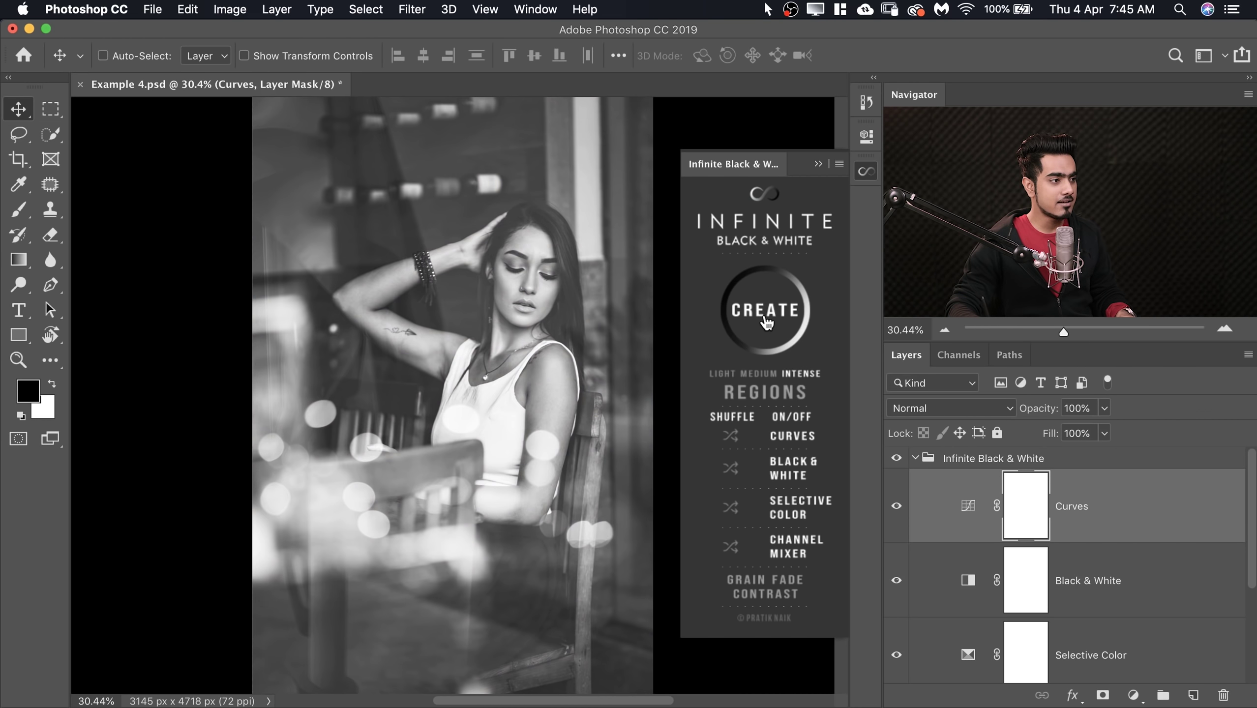
{"action": "left_click", "coordinate": [771, 316]}
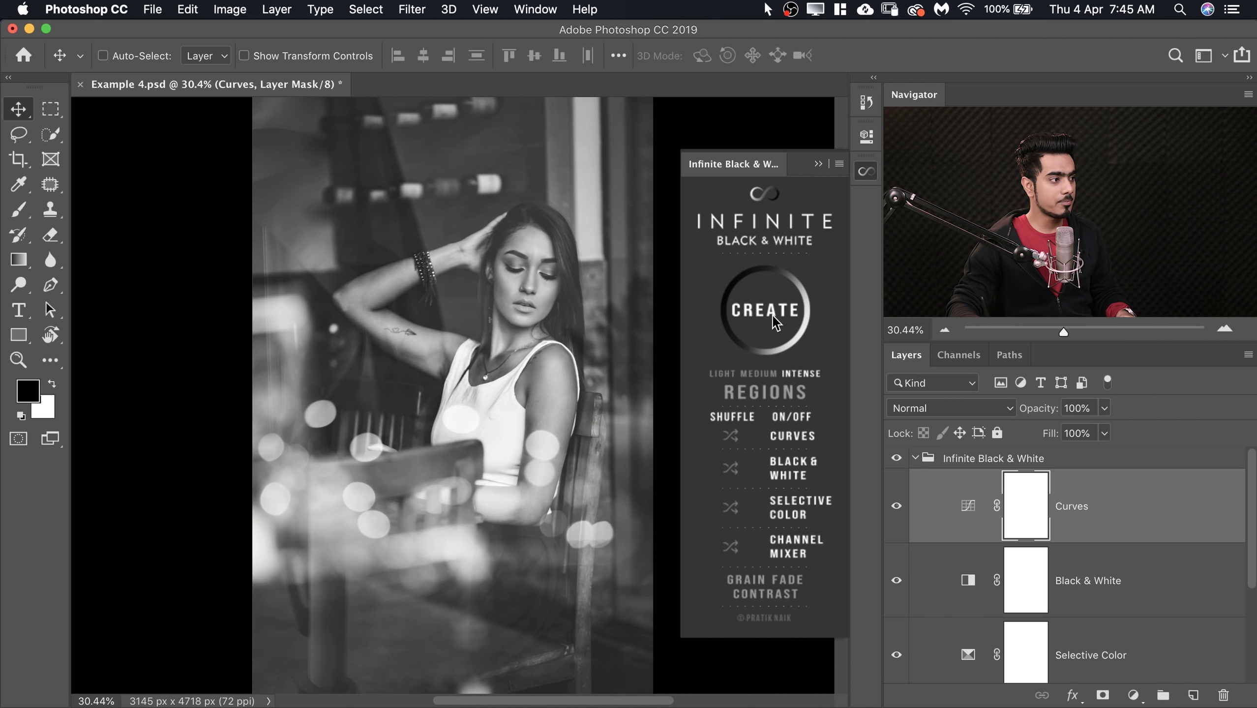
{"action": "left_click", "coordinate": [772, 320]}
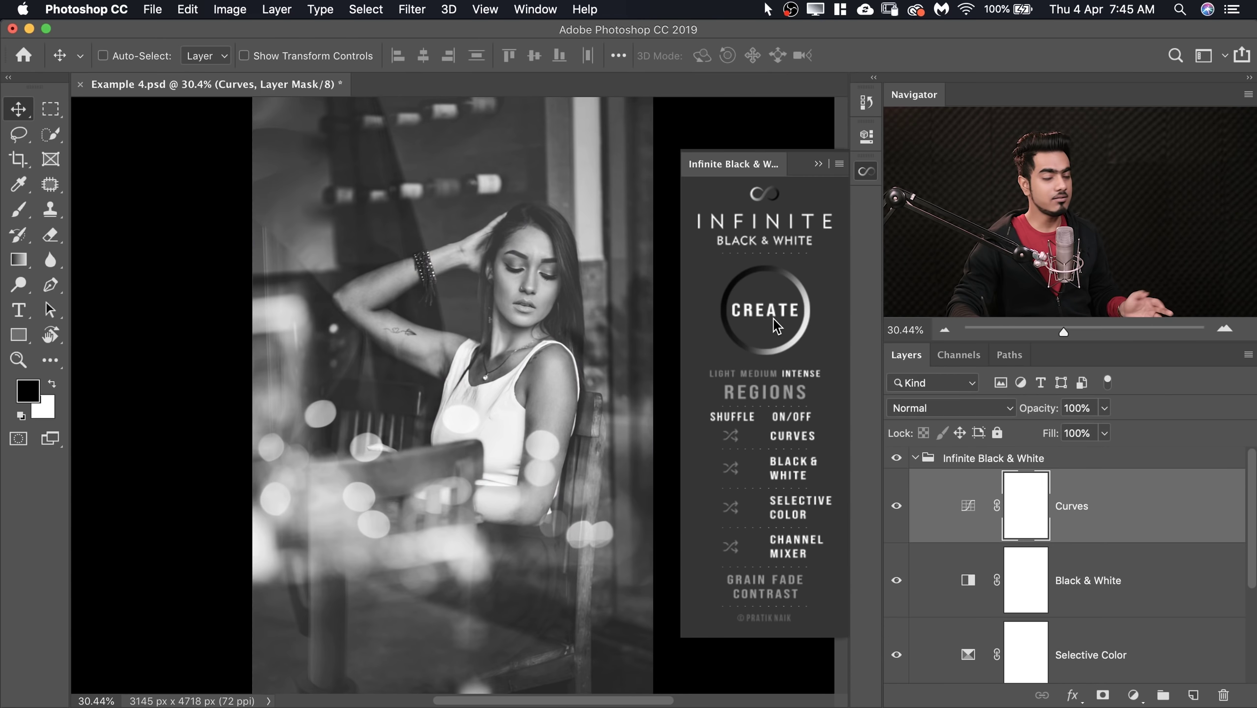
{"action": "left_click", "coordinate": [774, 317]}
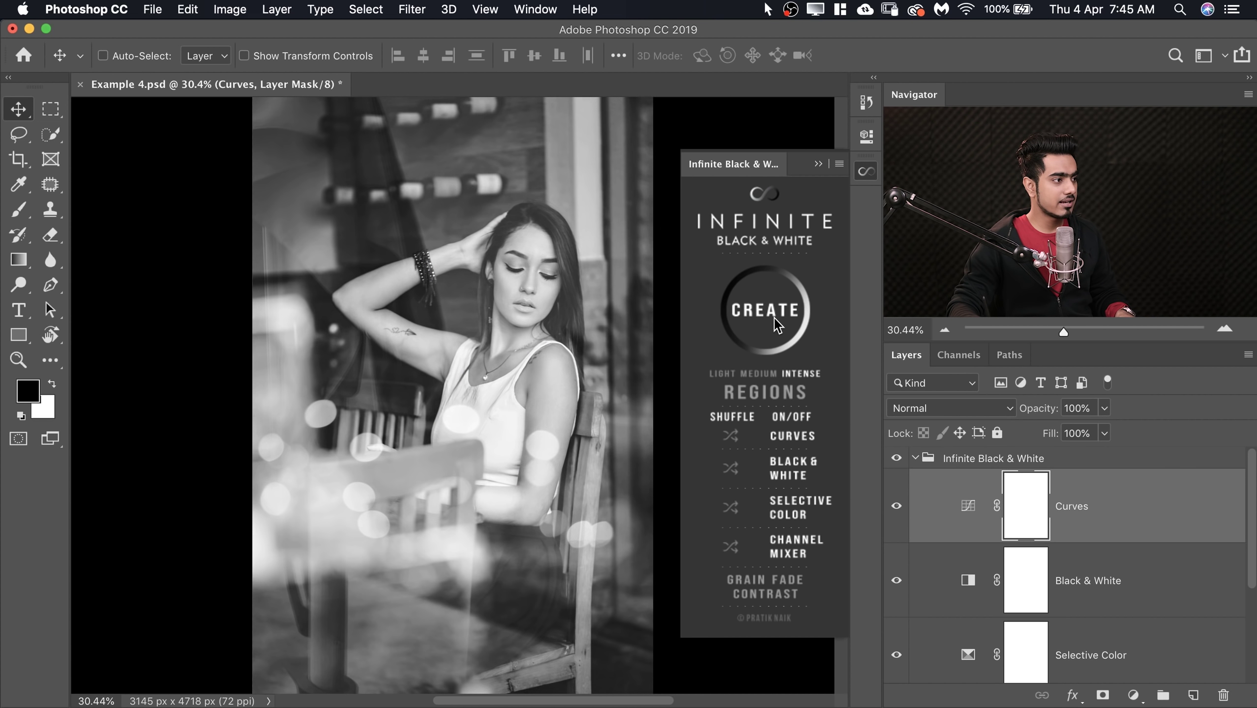
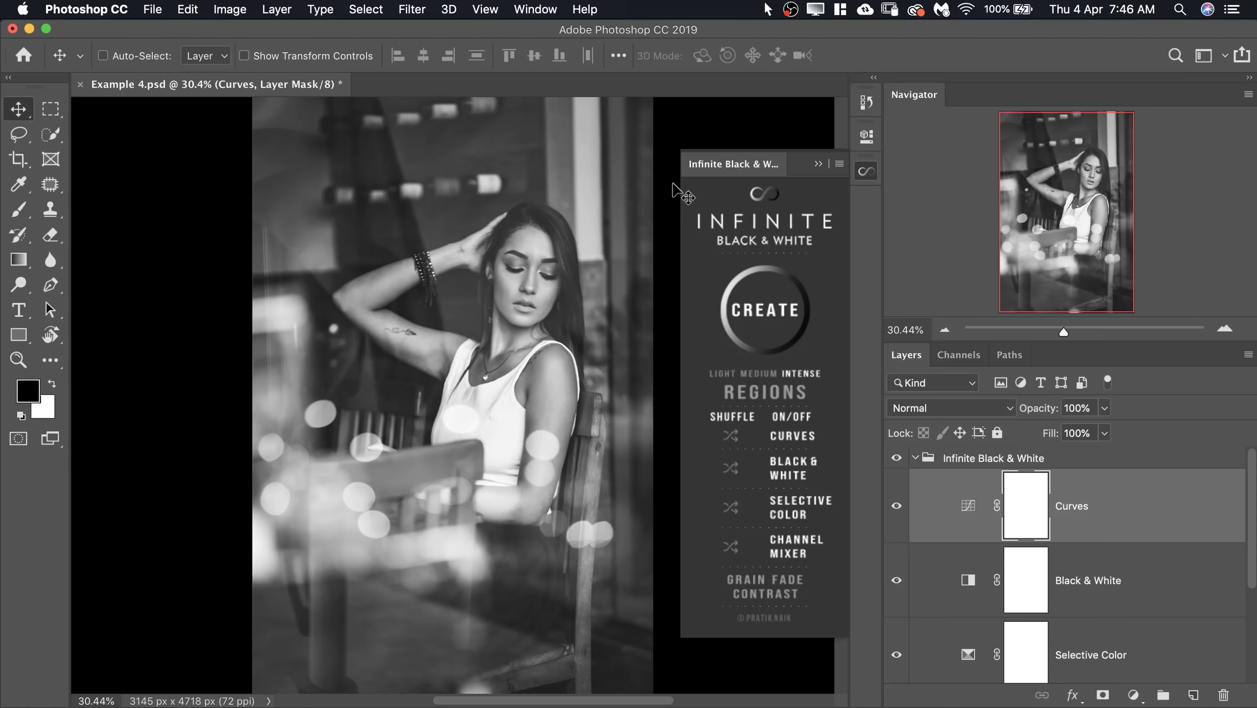
Open the History panel, float it over the canvas and reopen the Infinite Black & White extension
{"action": "left_click", "coordinate": [866, 106]}
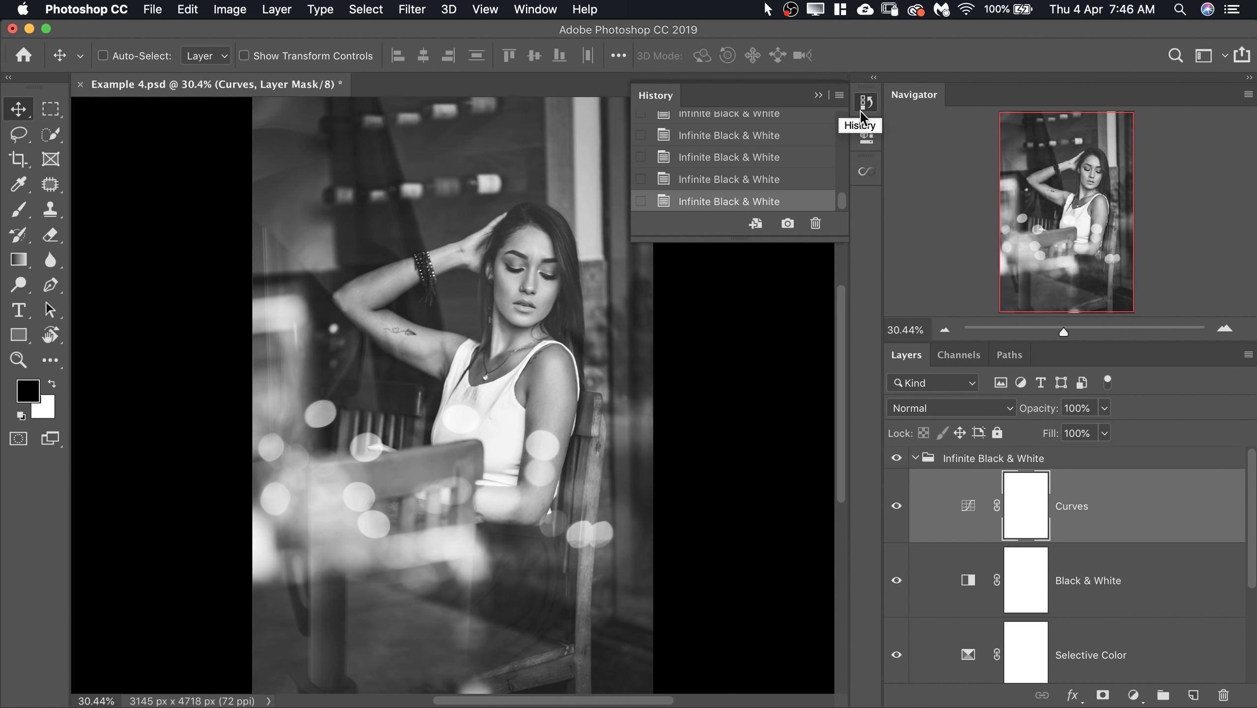
{"action": "left_click", "coordinate": [538, 11]}
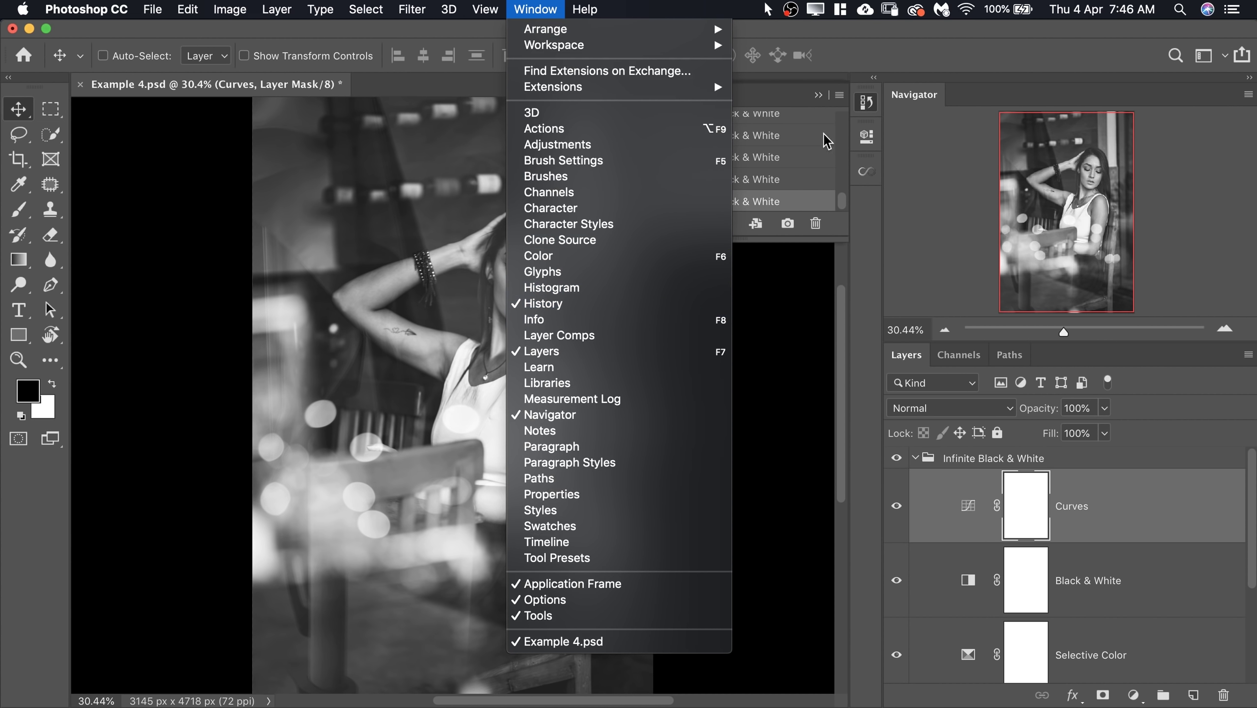
{"action": "left_click", "coordinate": [794, 98]}
{"action": "left_click_drag", "start_coordinate": [697, 102], "coordinate": [143, 181]}
{"action": "left_click", "coordinate": [865, 139]}
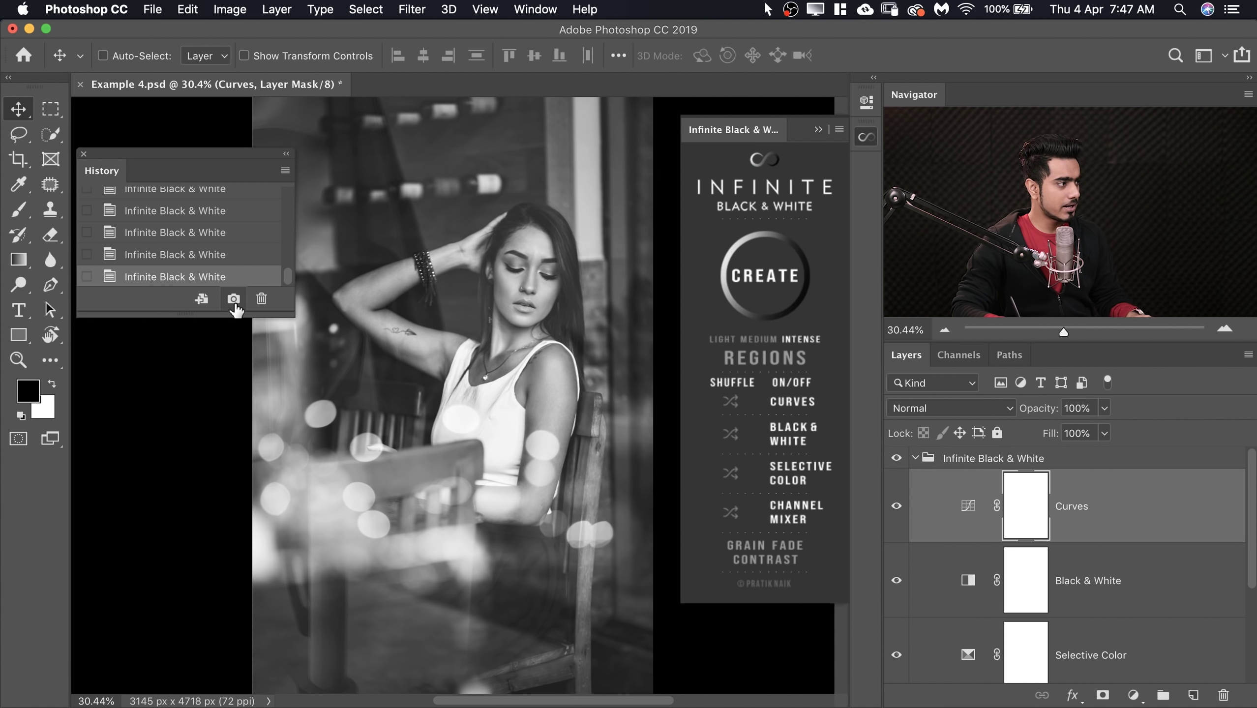
Save the current look as a History snapshot and enlarge the History panel to show the snapshot list
{"action": "left_click", "coordinate": [233, 300]}
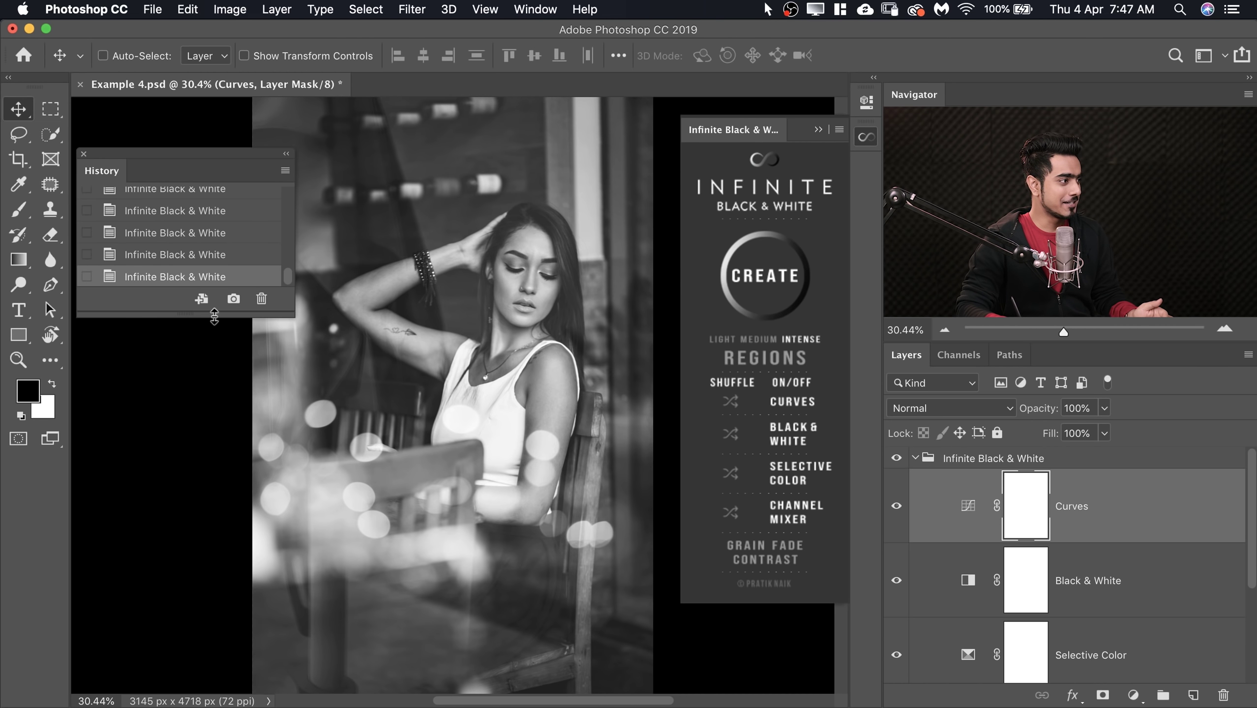
{"action": "left_click_drag", "start_coordinate": [214, 316], "coordinate": [214, 477]}
{"action": "scroll", "coordinate": [254, 186], "scroll_direction": "up", "scroll_amount": 10}
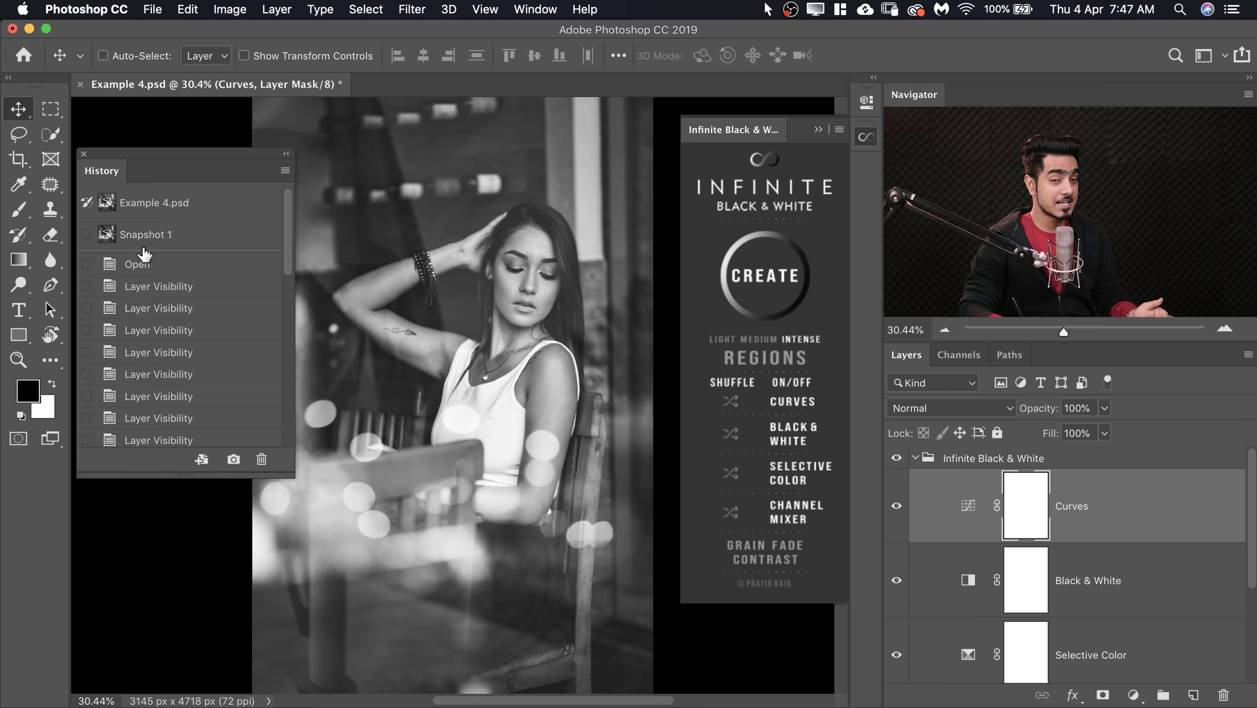
Generate further Infinite Black & White variations and save the preferred ones as History snapshots
{"action": "left_click", "coordinate": [766, 278]}
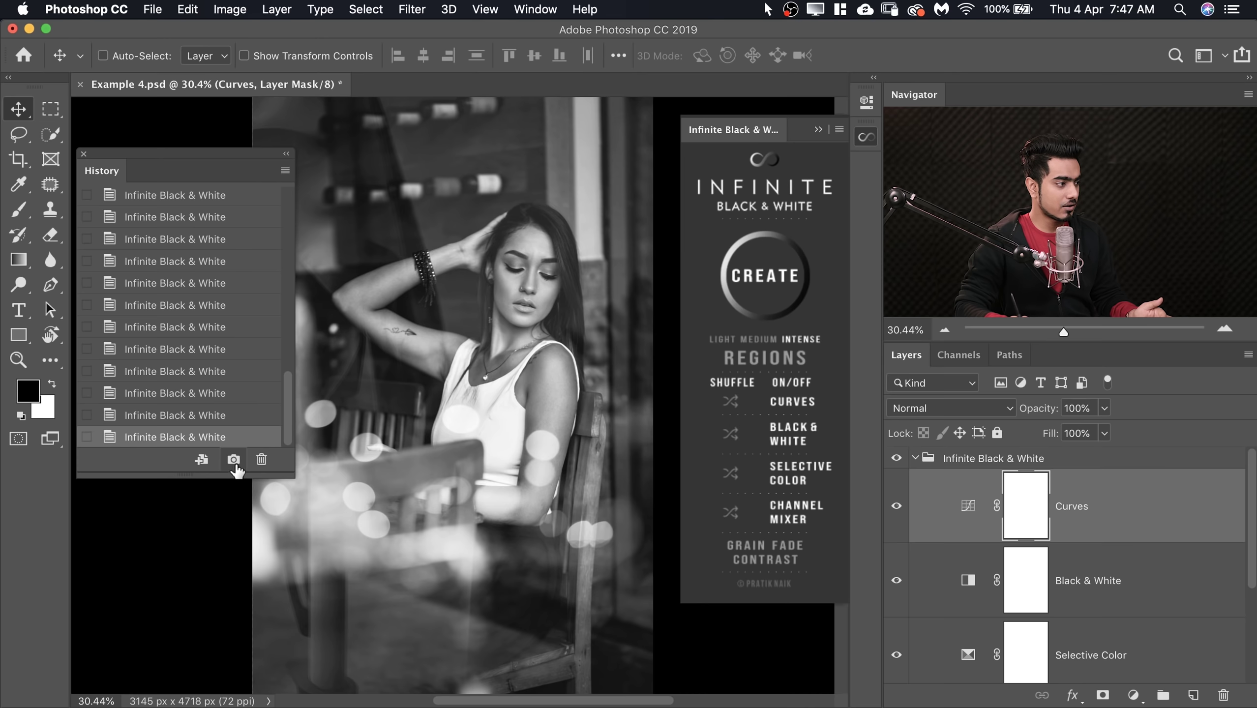
{"action": "left_click", "coordinate": [778, 272]}
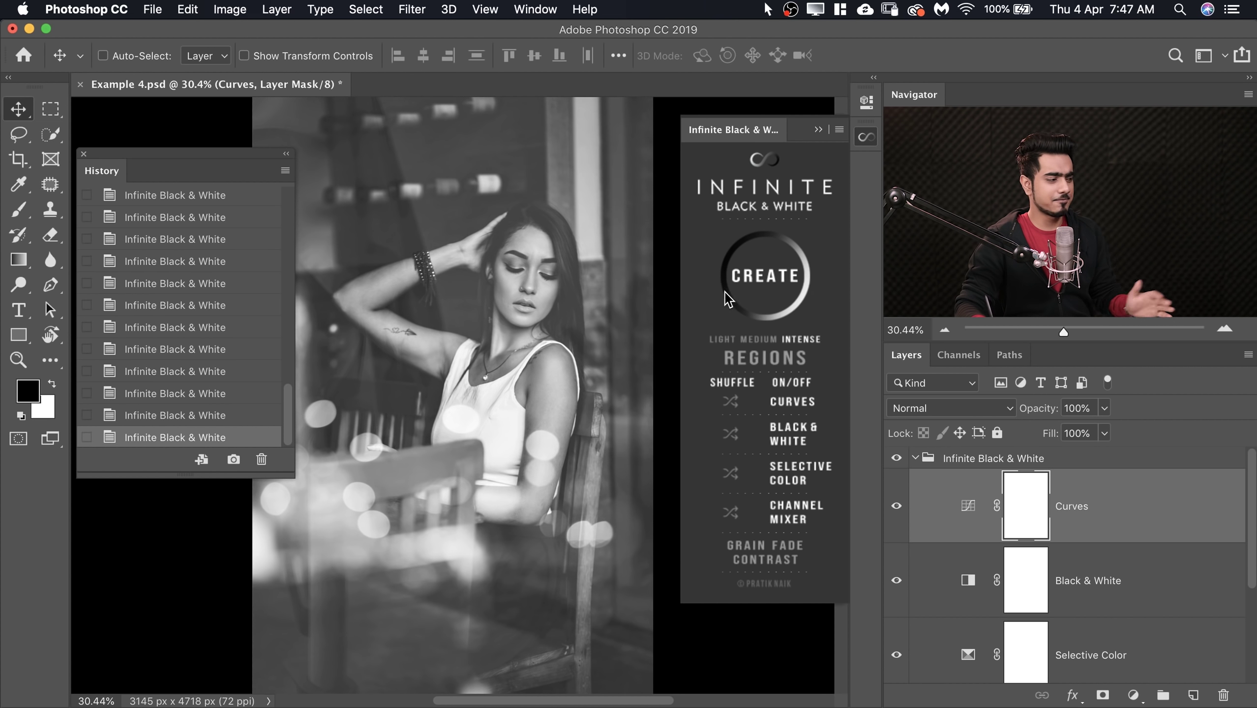
{"action": "left_click", "coordinate": [233, 460]}
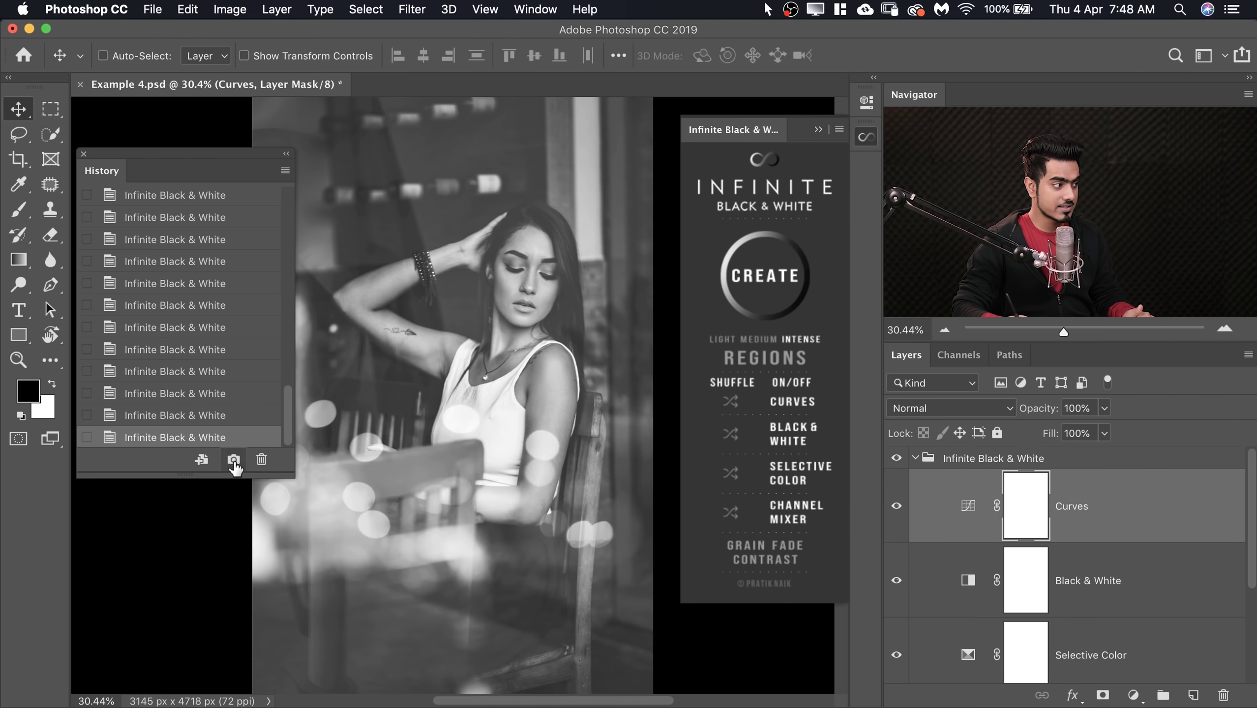
{"action": "left_click", "coordinate": [777, 278]}
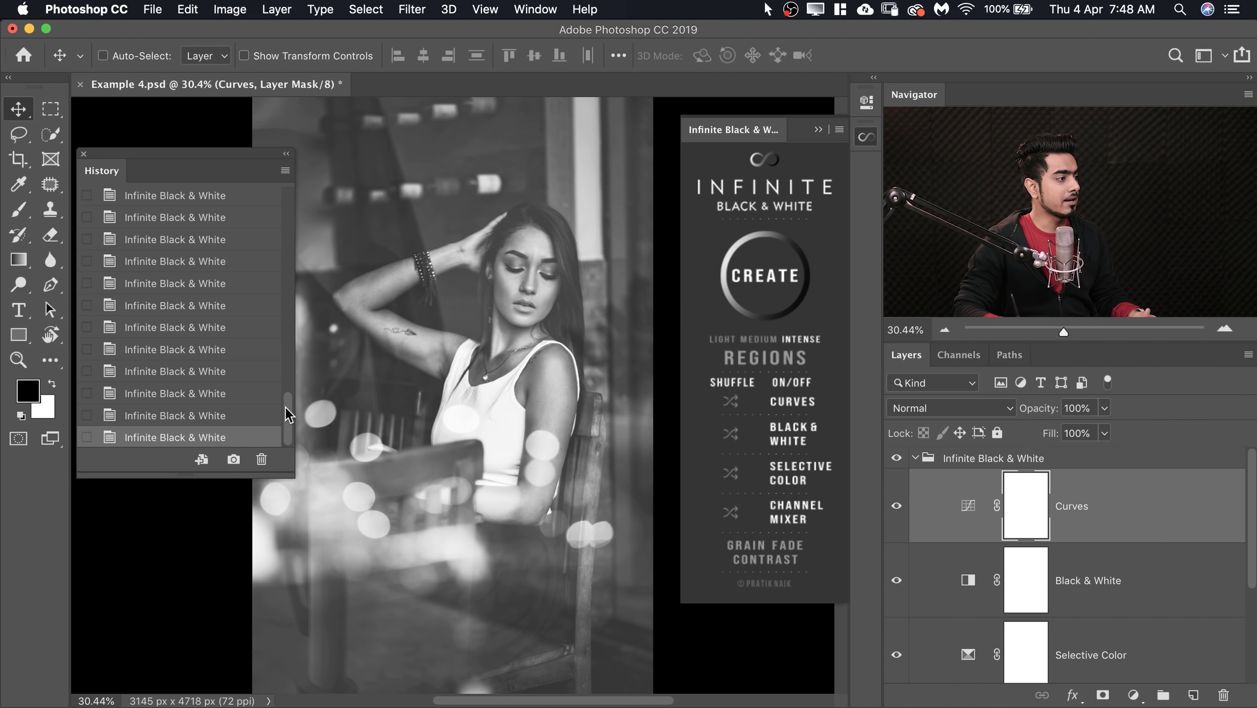
Compare the saved History snapshots, restore Snapshot 1 and collapse the History panel
{"action": "left_click_drag", "start_coordinate": [287, 414], "coordinate": [272, 194]}
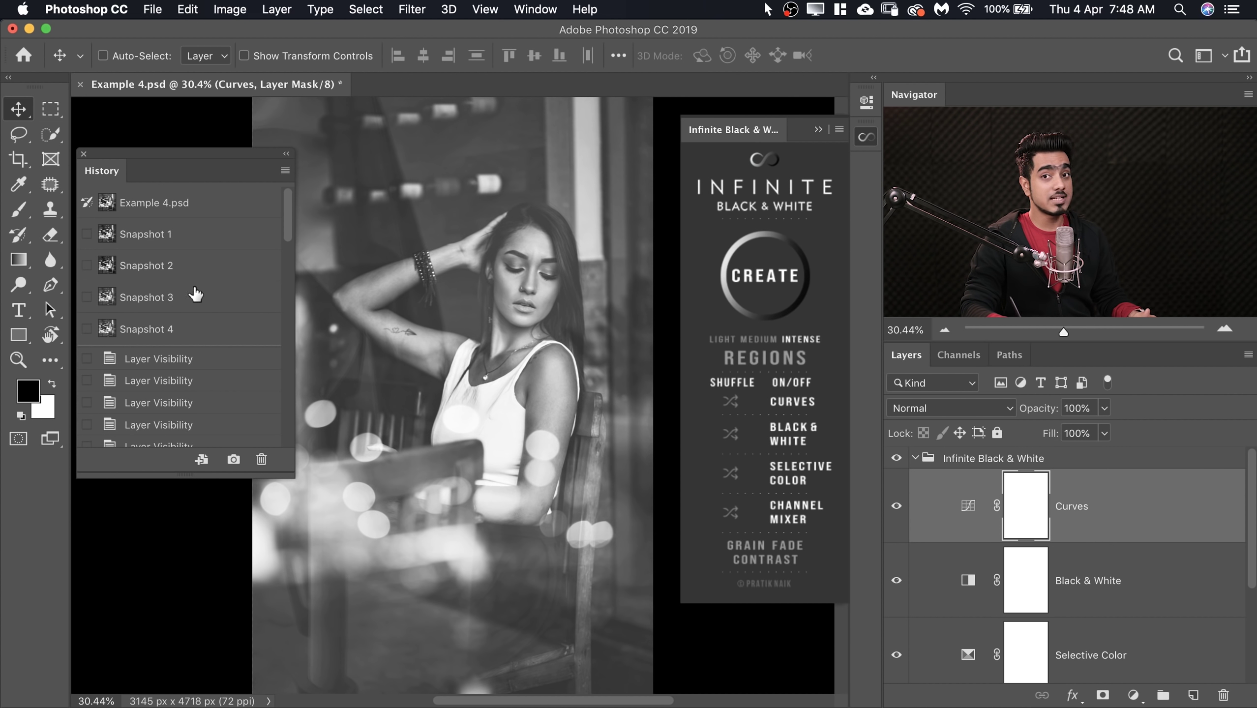
{"action": "left_click", "coordinate": [196, 249]}
{"action": "left_click", "coordinate": [196, 267]}
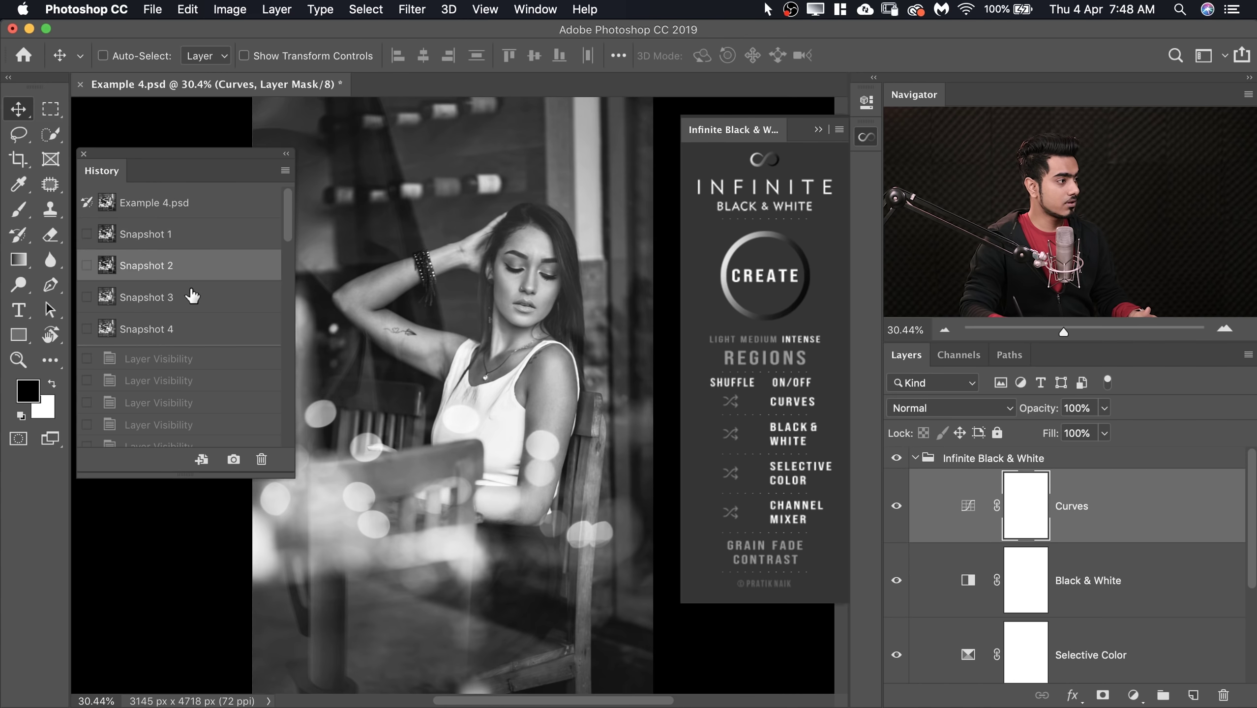
{"action": "left_click", "coordinate": [193, 325]}
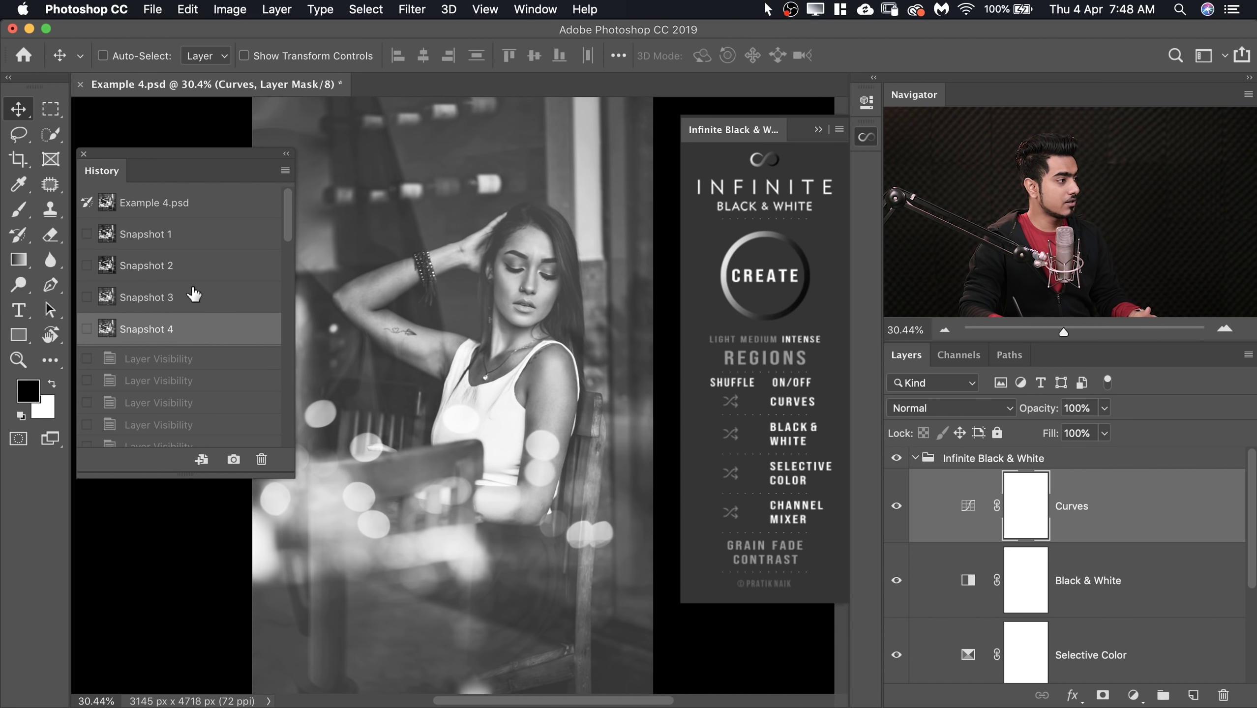
{"action": "left_click", "coordinate": [191, 247]}
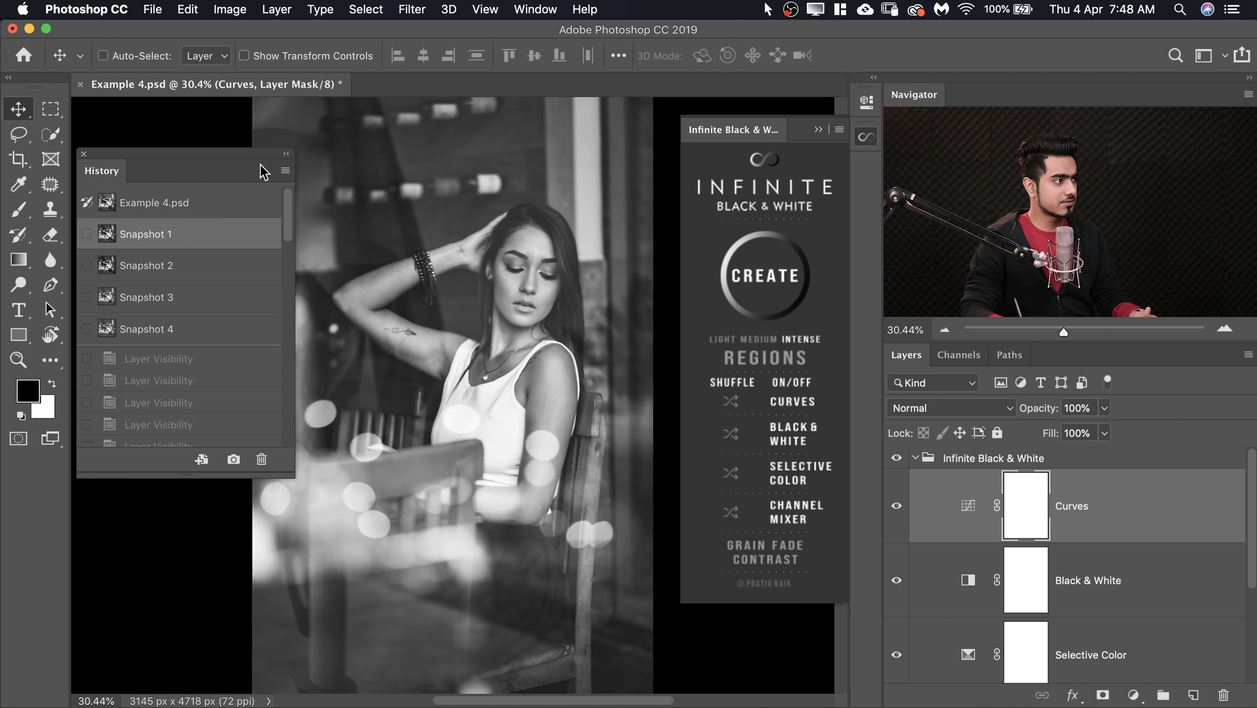
{"action": "left_click", "coordinate": [286, 155]}
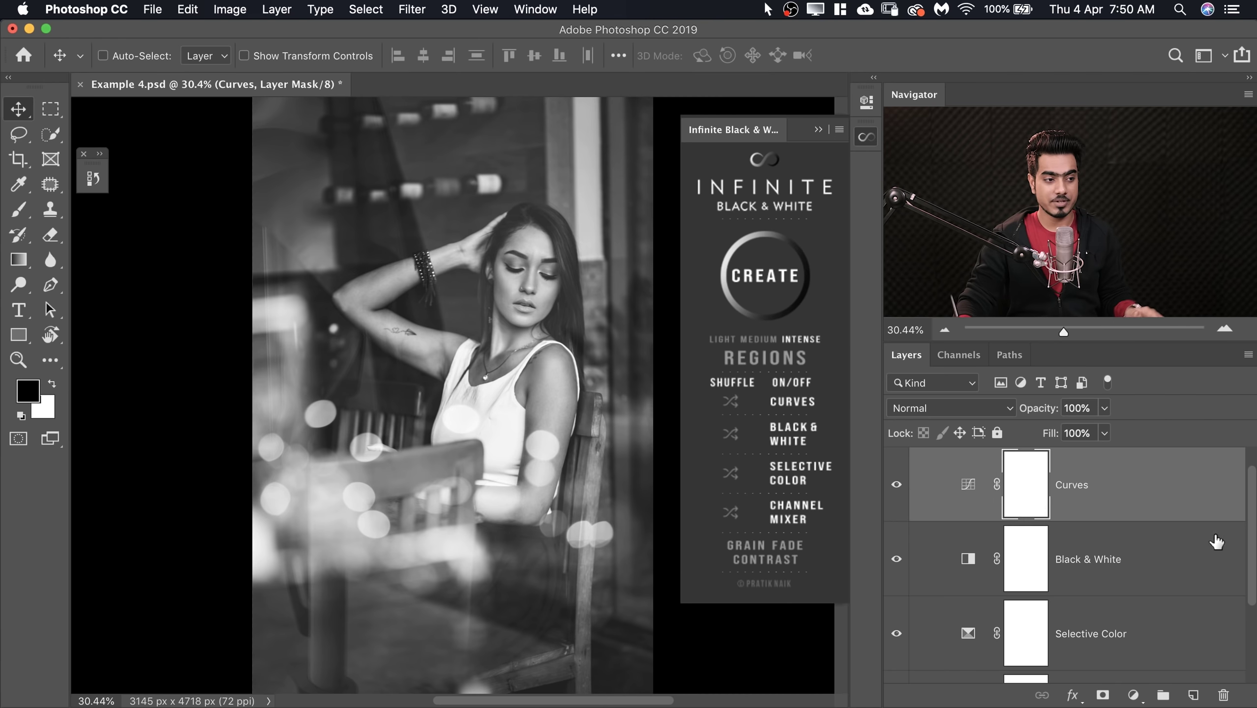
Collapse the Infinite Black & White group, toggle its visibility to compare with the original, and expand it again
{"action": "scroll", "coordinate": [1249, 540], "scroll_direction": "up", "scroll_amount": 1}
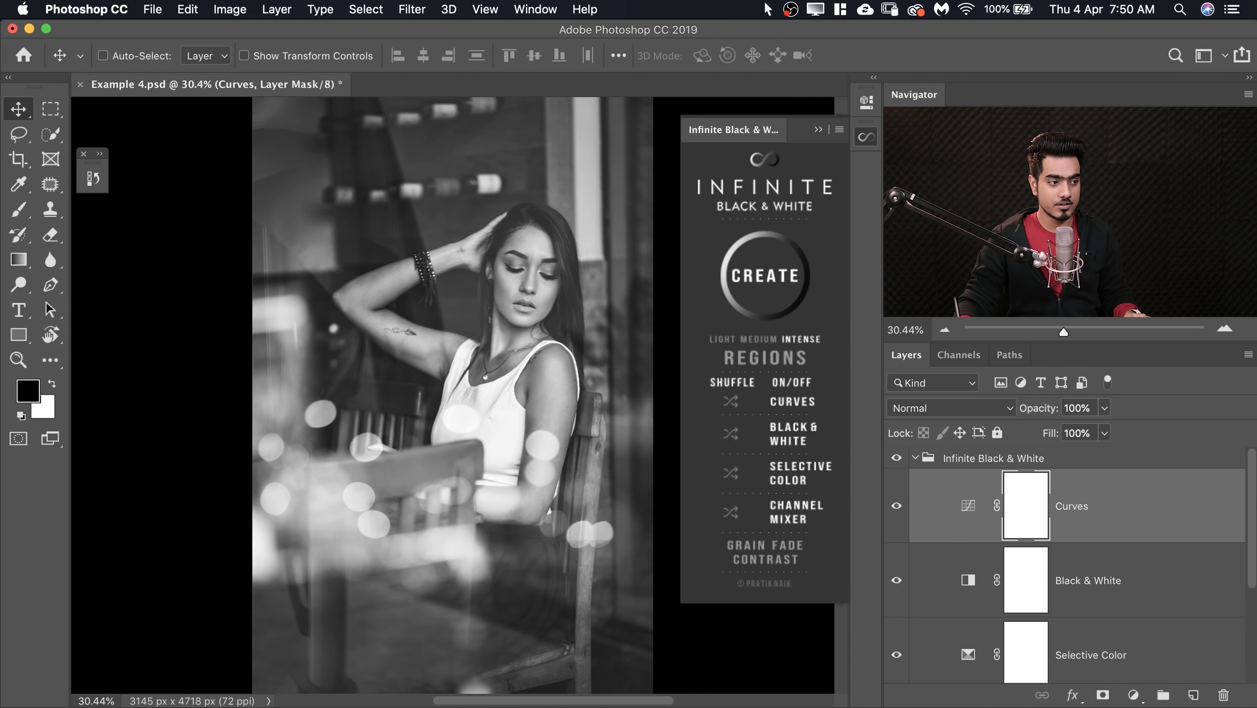
{"action": "left_click", "coordinate": [914, 459]}
{"action": "left_click", "coordinate": [895, 458]}
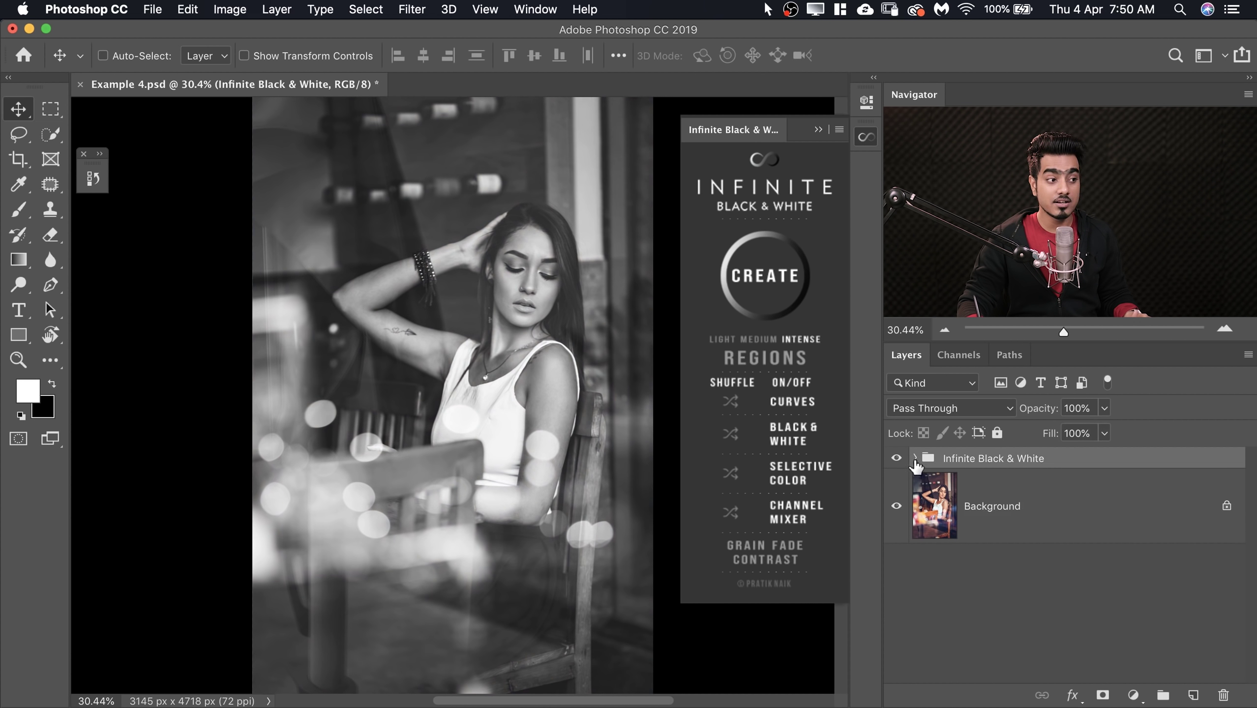
{"action": "left_click", "coordinate": [915, 460]}
Open the settings of the Black & White adjustment layer inside the Infinite Black & White group
{"action": "scroll", "coordinate": [1254, 526], "scroll_direction": "down", "scroll_amount": 1}
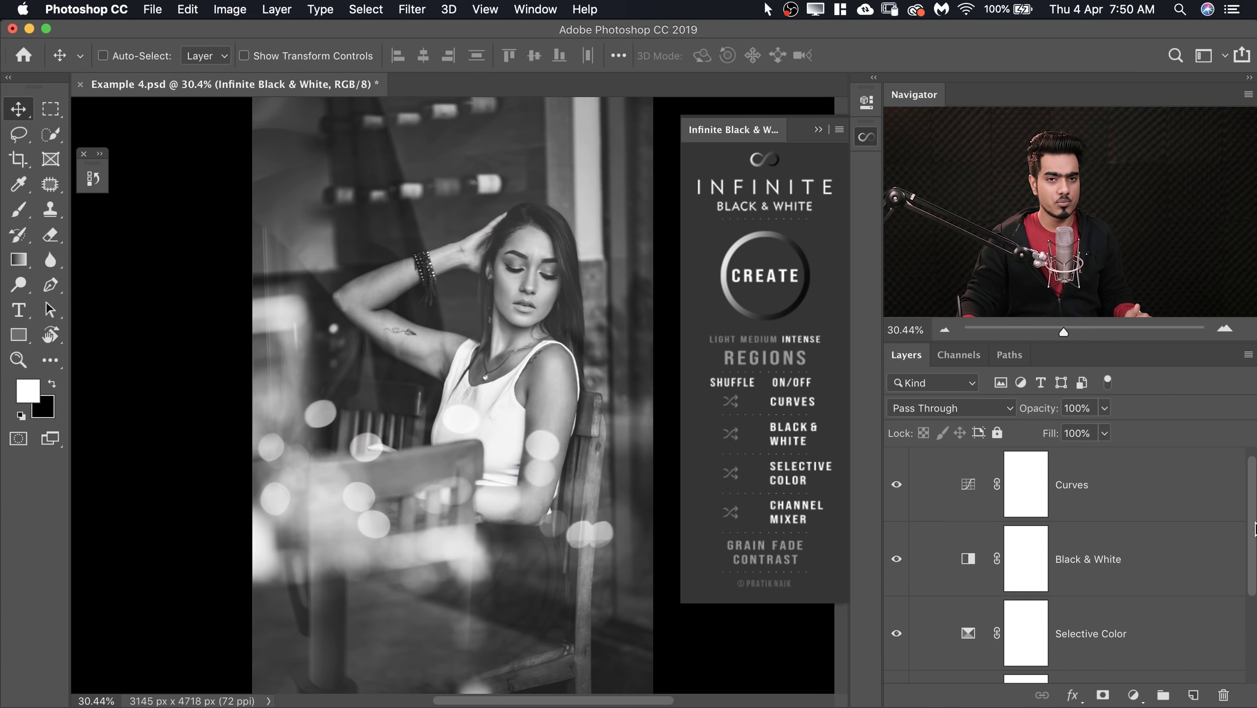
{"action": "scroll", "coordinate": [1254, 533], "scroll_direction": "down", "scroll_amount": 2}
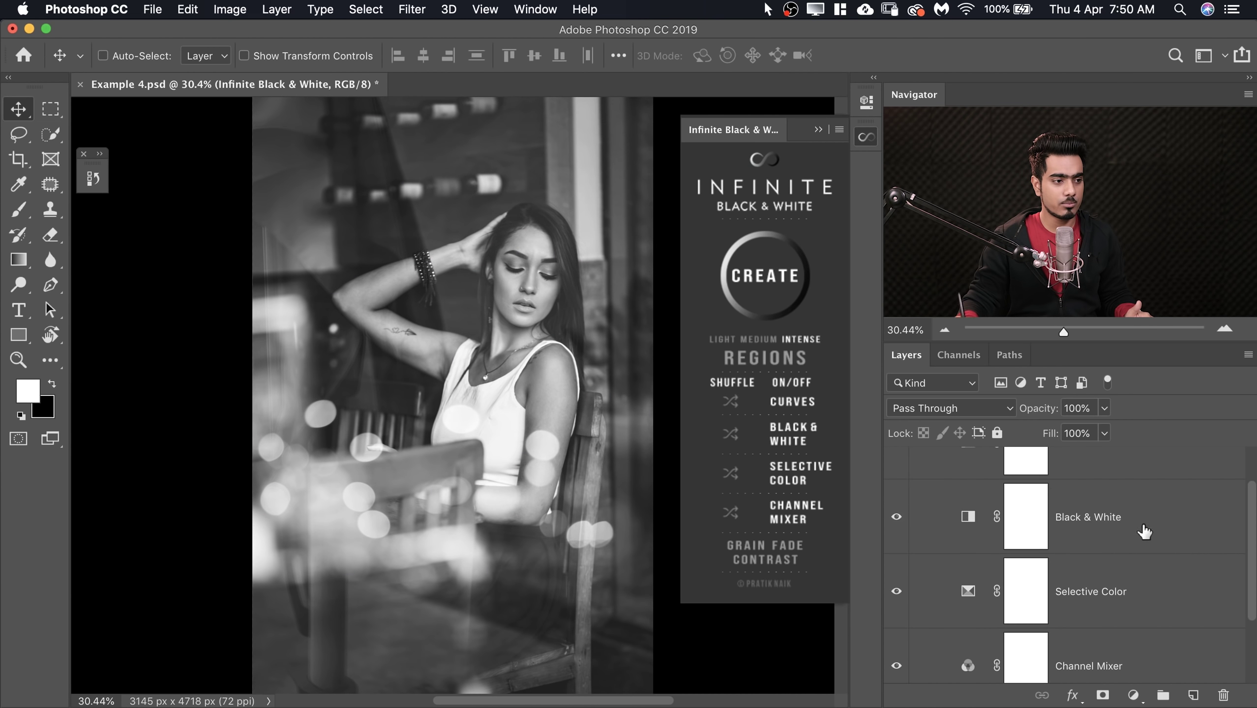
{"action": "double_click", "coordinate": [969, 518]}
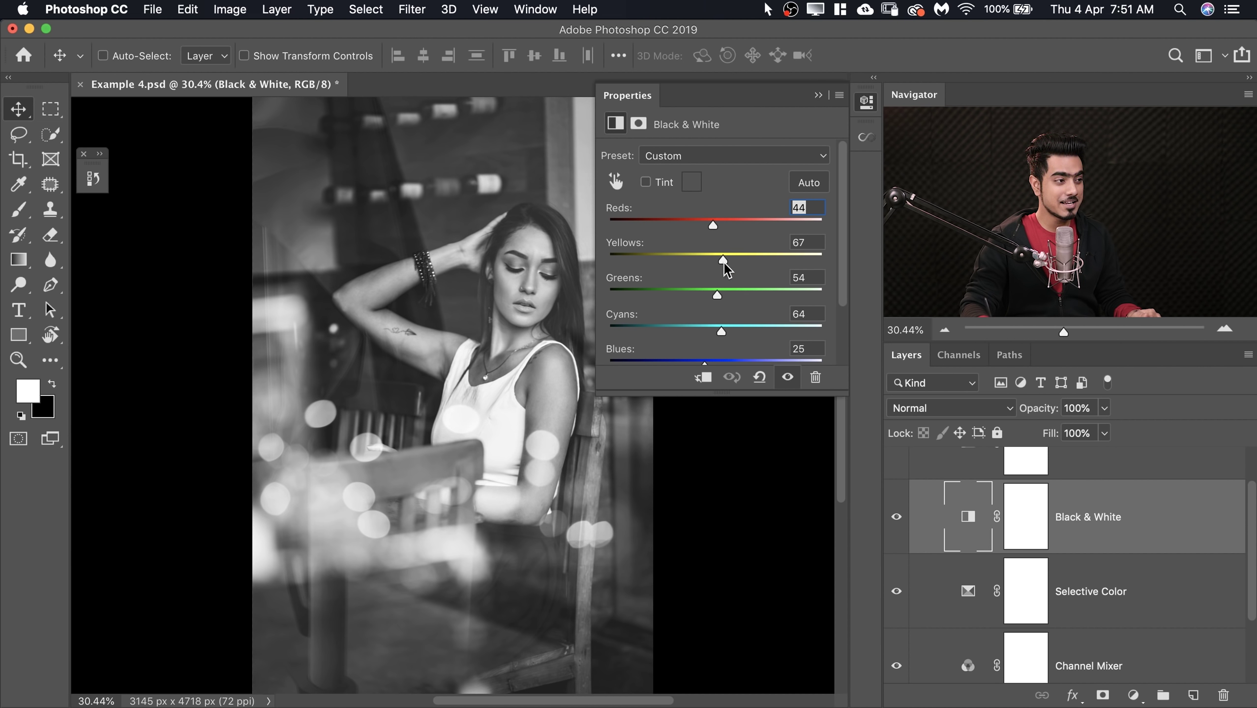
Set the Black & White adjustment layer's Reds to 34 and Yellows to 81, and collapse the Infinite Black & White group
{"action": "left_click_drag", "start_coordinate": [724, 263], "coordinate": [709, 227]}
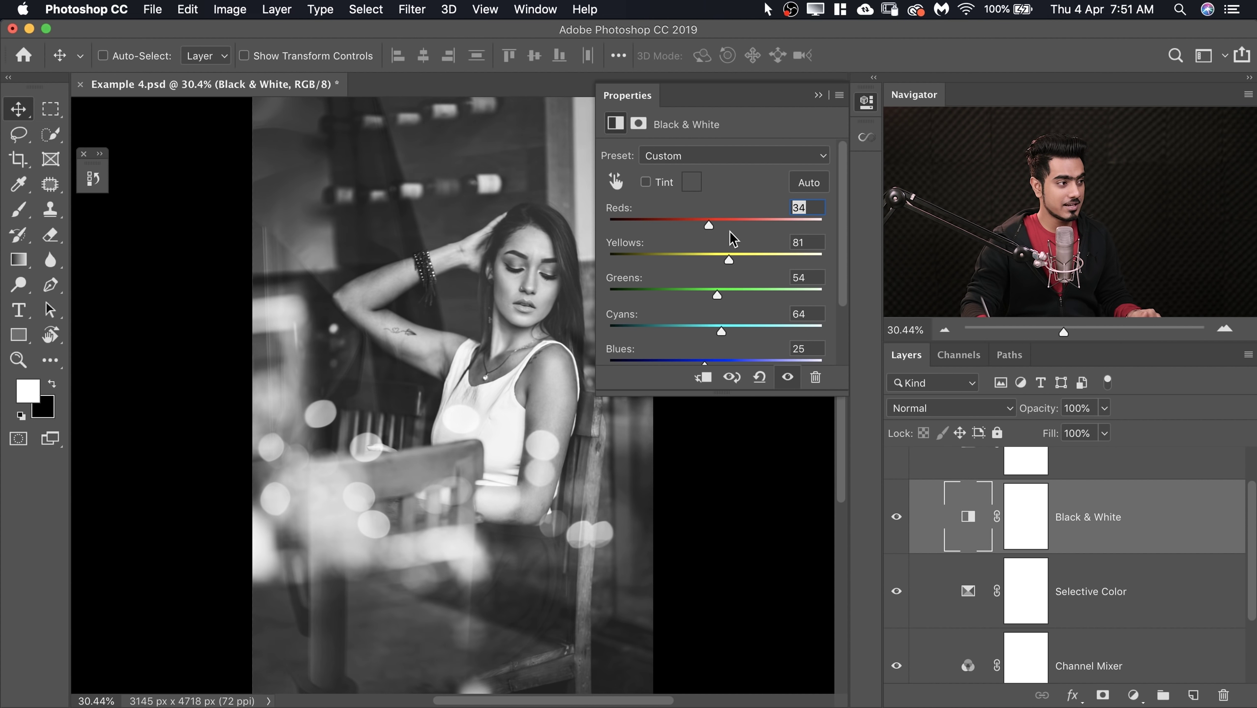
{"action": "left_click", "coordinate": [818, 97]}
{"action": "scroll", "coordinate": [1242, 533], "scroll_direction": "up", "scroll_amount": 3}
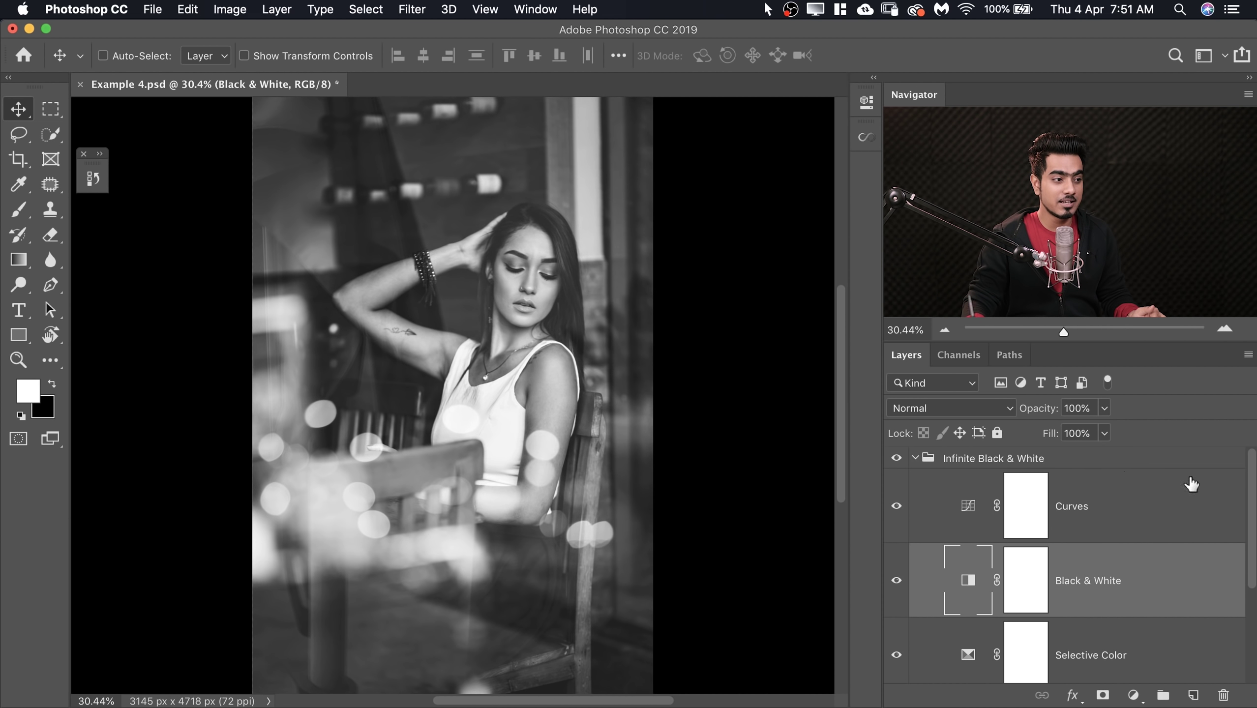
{"action": "left_click", "coordinate": [916, 460]}
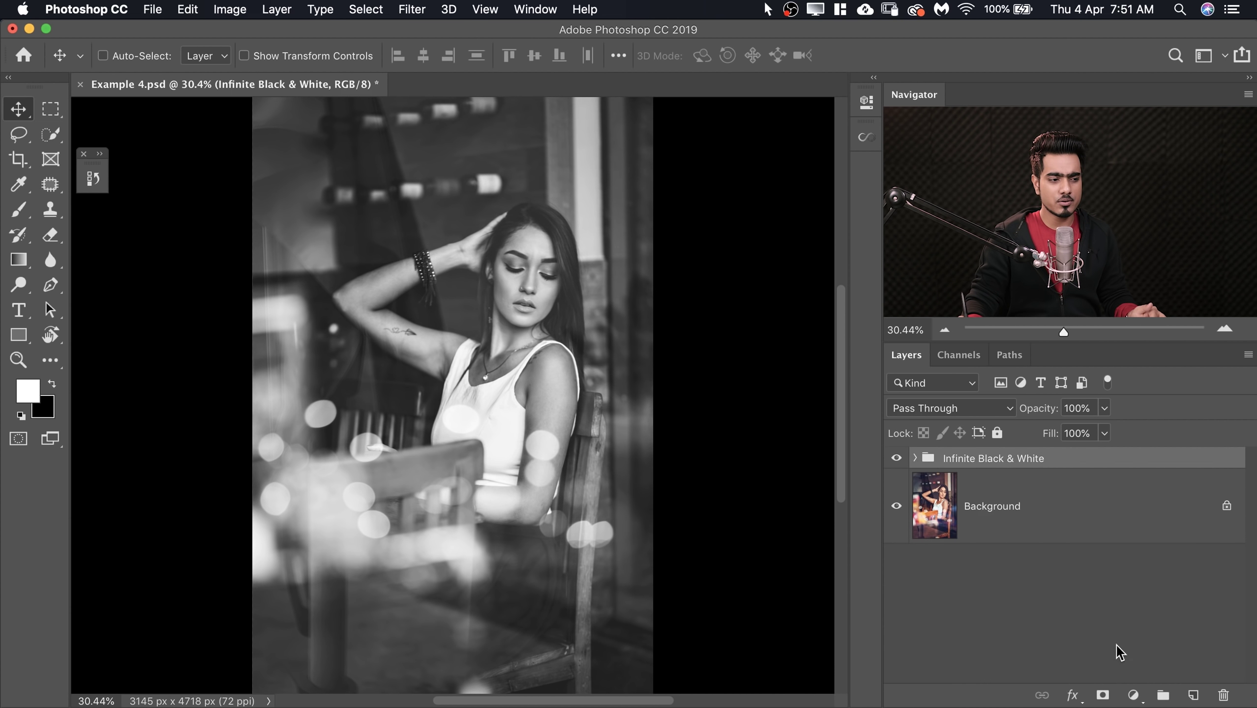
Add a Curves adjustment layer above the Infinite Black & White group and raise its black point to output 30 for faded shadows
{"action": "left_click", "coordinate": [1134, 694]}
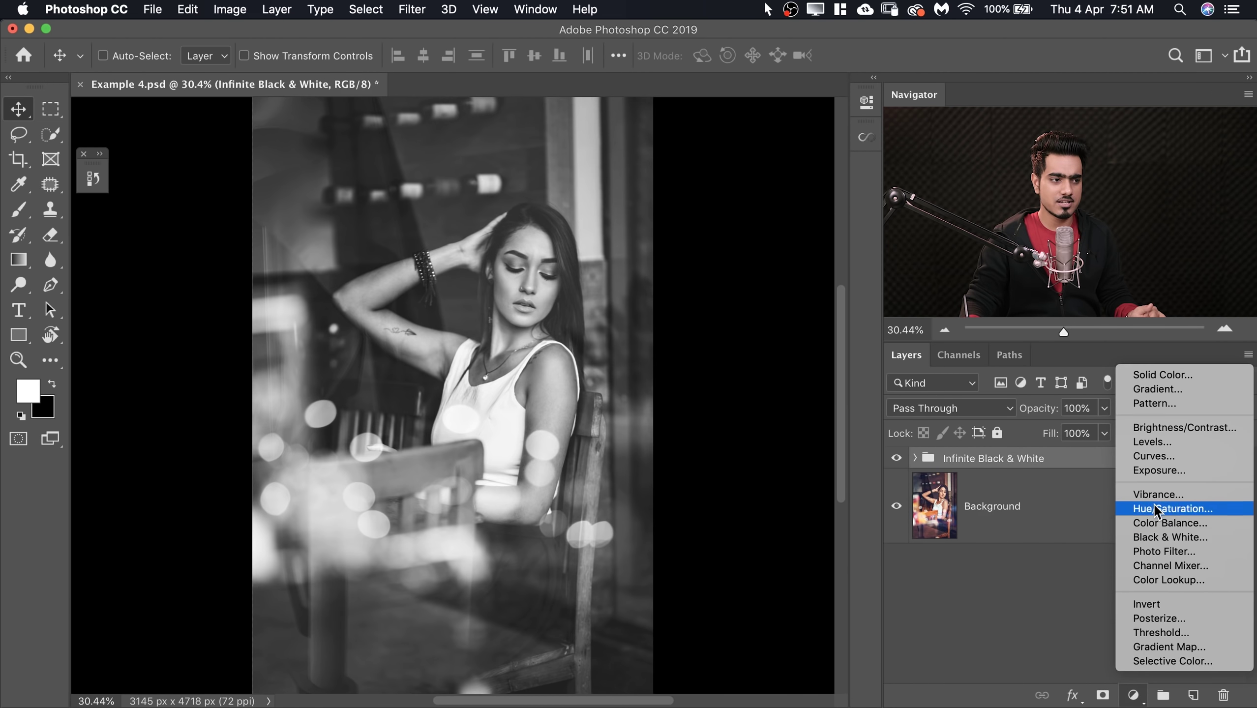
{"action": "left_click", "coordinate": [1161, 461]}
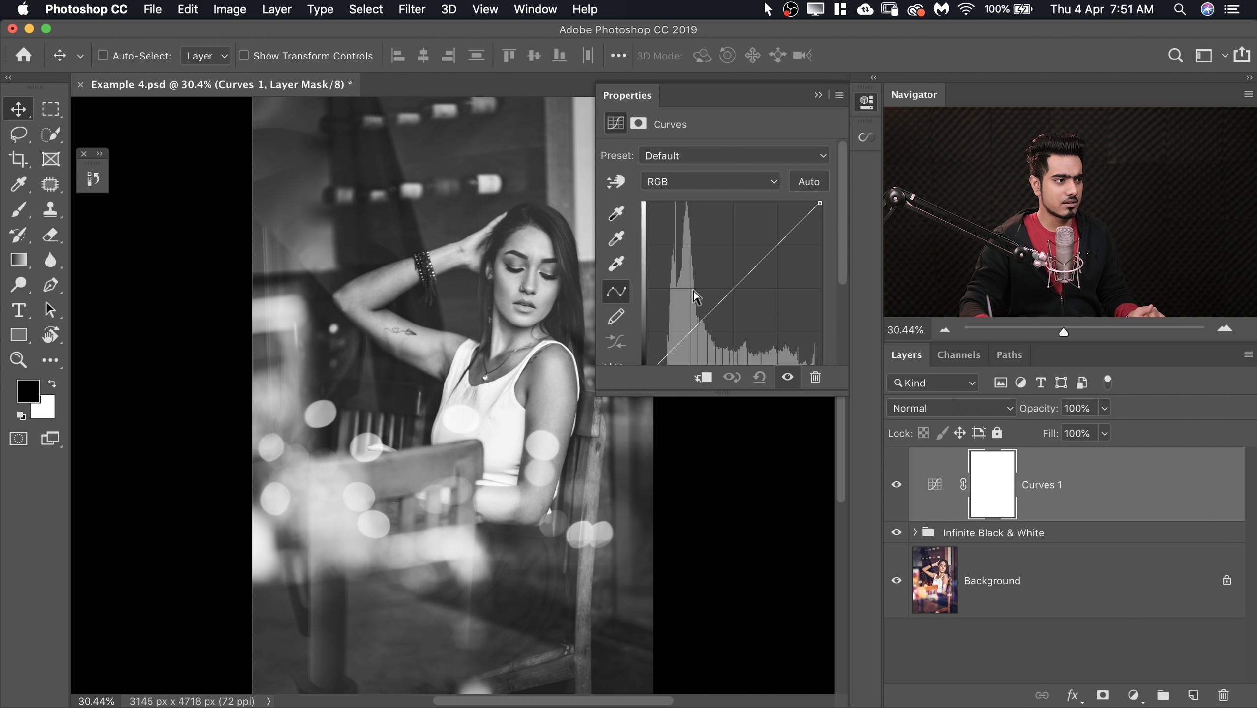
{"action": "scroll", "coordinate": [845, 258], "scroll_direction": "down", "scroll_amount": 3}
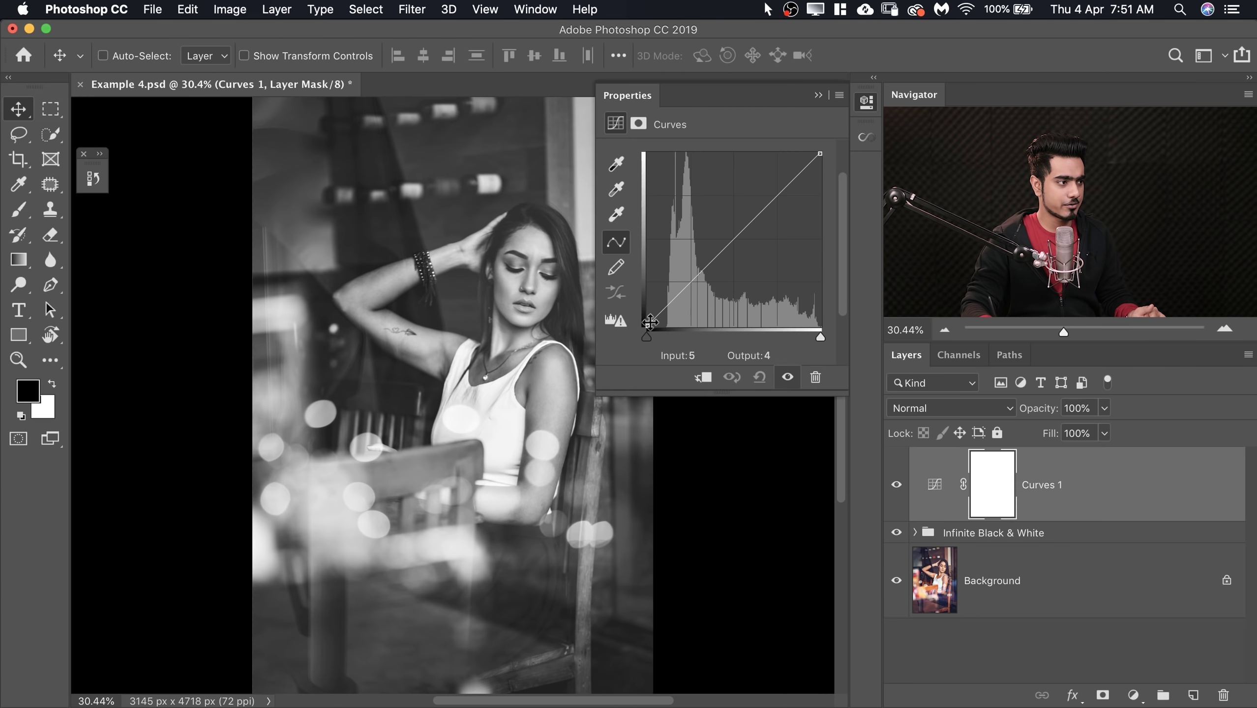
{"action": "left_click_drag", "start_coordinate": [649, 322], "coordinate": [648, 295]}
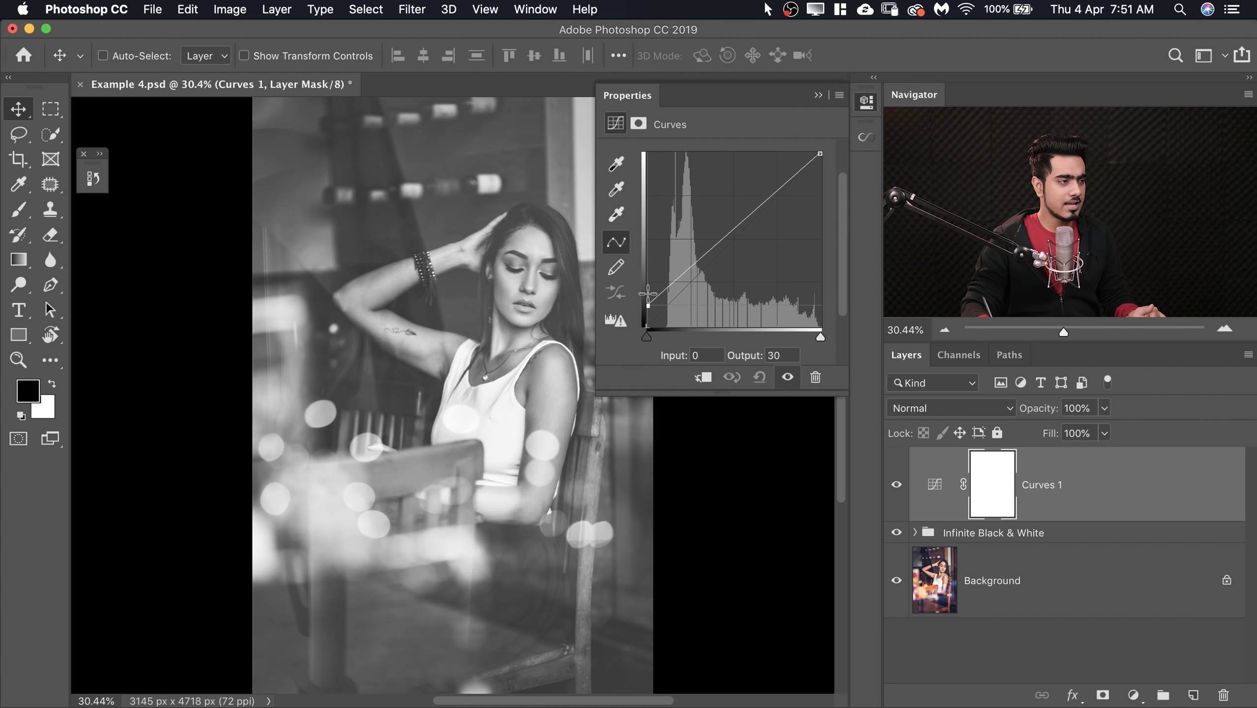
{"action": "left_click", "coordinate": [819, 96]}
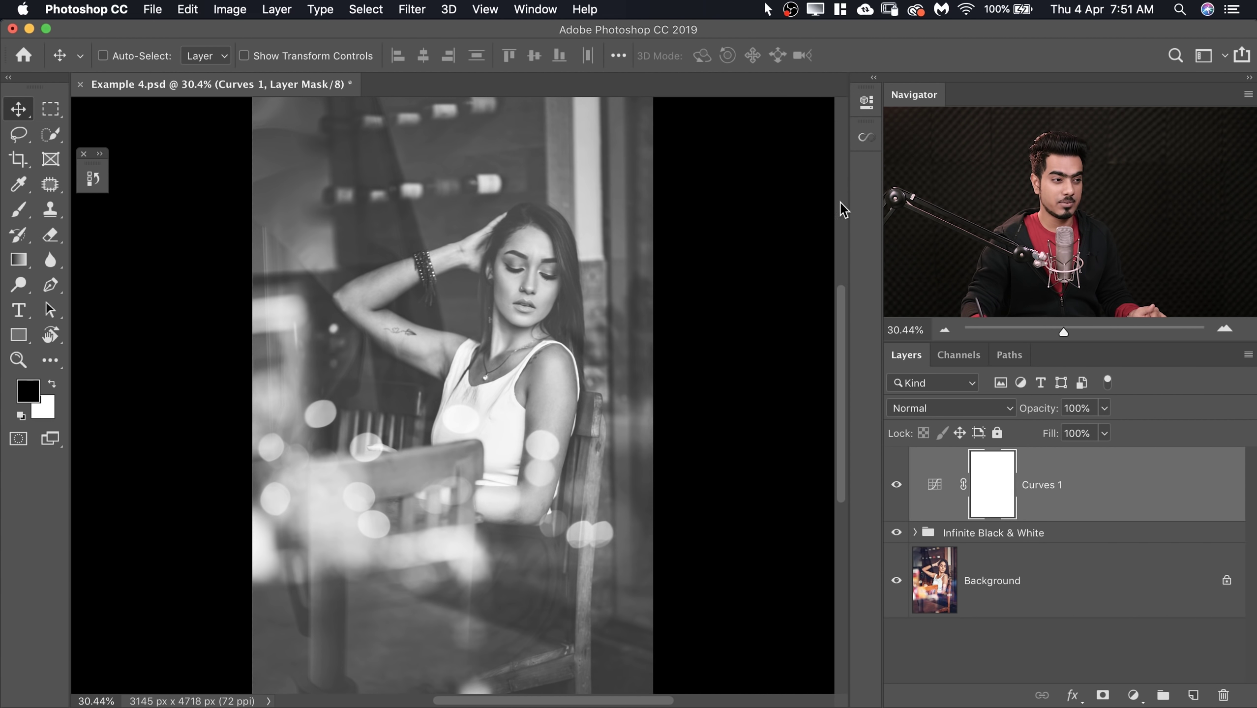
Try several linear gradients on the Curves 1 mask, ending with one running from white at the photo's top to black at its bottom
{"action": "left_click", "coordinate": [18, 259]}
{"action": "left_click_drag", "start_coordinate": [615, 187], "coordinate": [488, 408]}
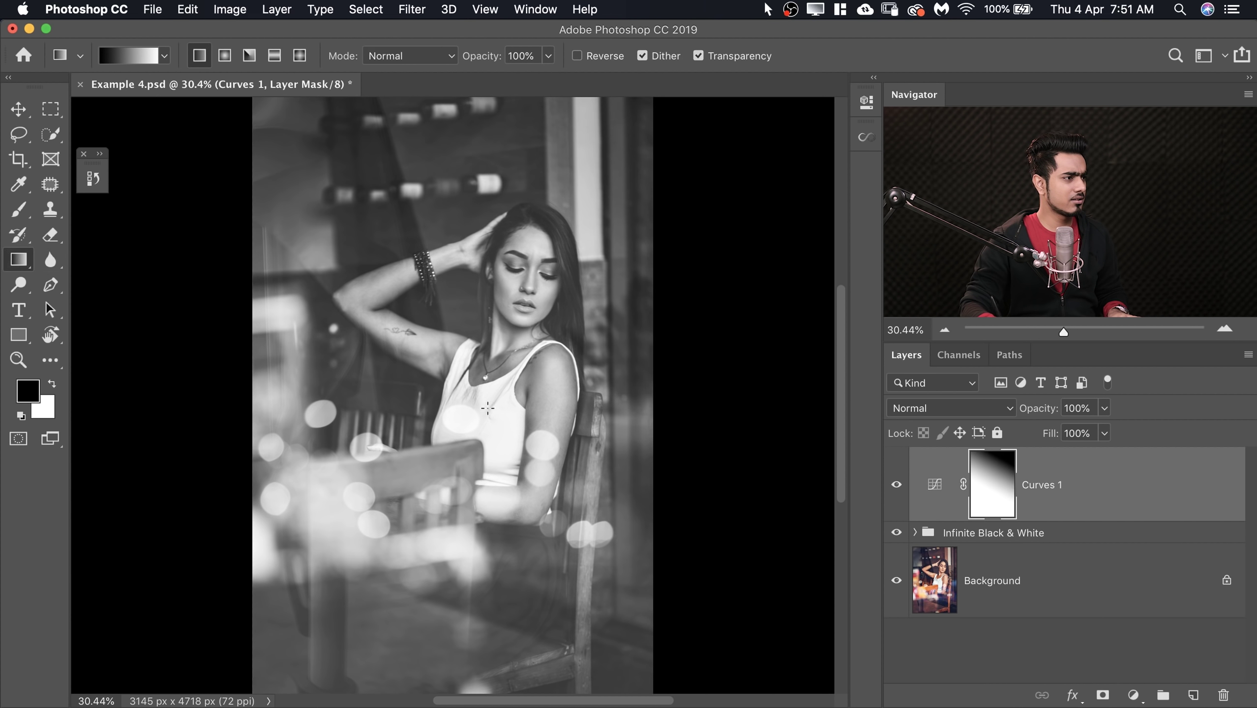
{"action": "left_click_drag", "start_coordinate": [511, 354], "coordinate": [628, 59]}
{"action": "left_click_drag", "start_coordinate": [444, 536], "coordinate": [534, 215]}
{"action": "left_click_drag", "start_coordinate": [475, 439], "coordinate": [507, 189]}
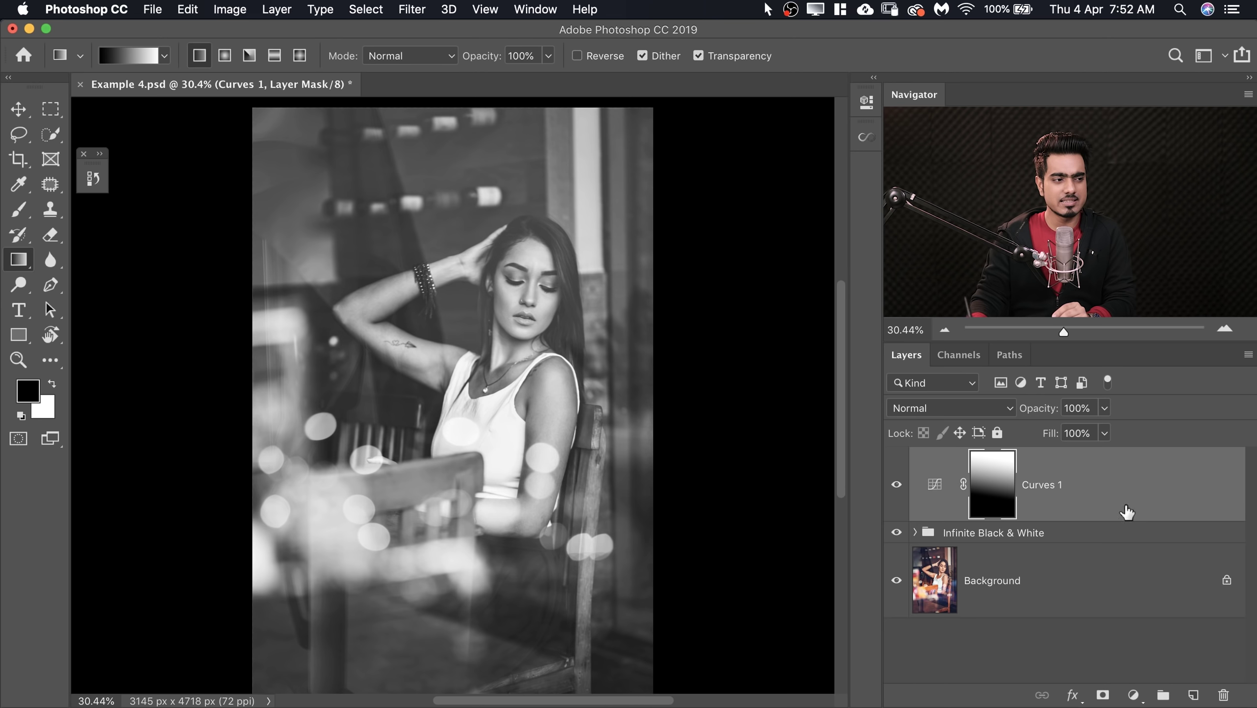
Rename the Infinite Black & White group as Faded Portrait
{"action": "left_click", "coordinate": [977, 533]}
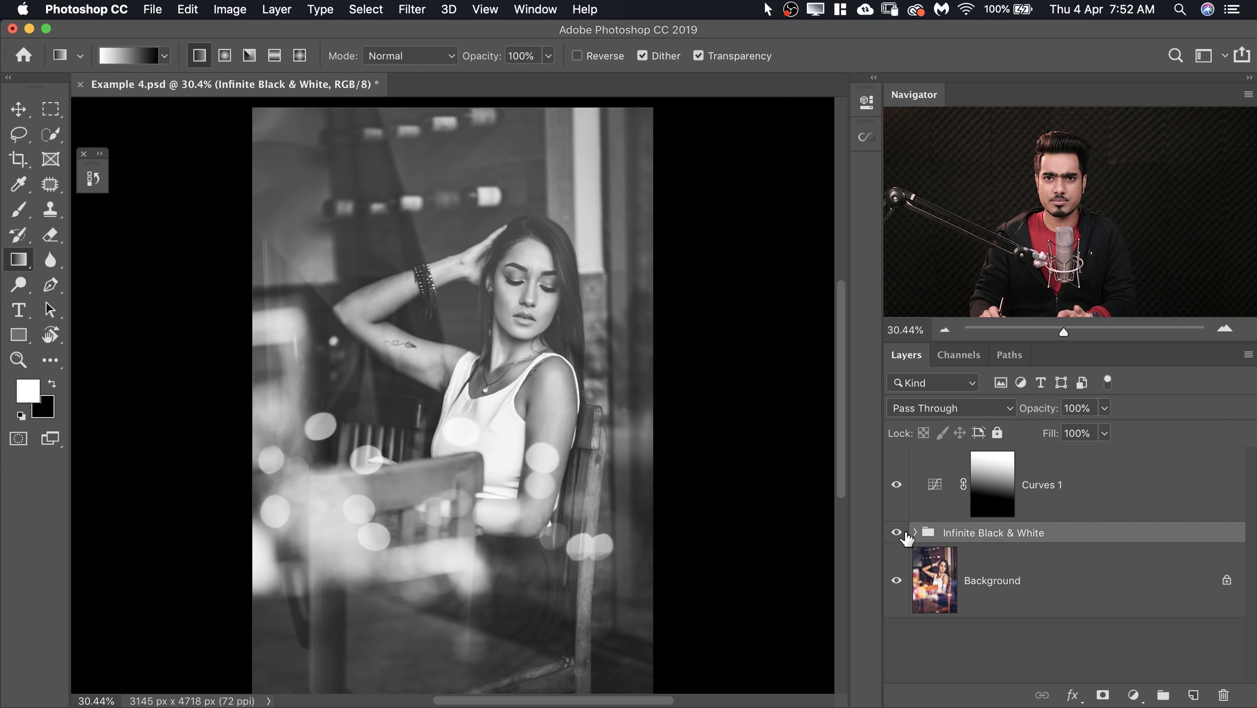
{"action": "double_click", "coordinate": [993, 533]}
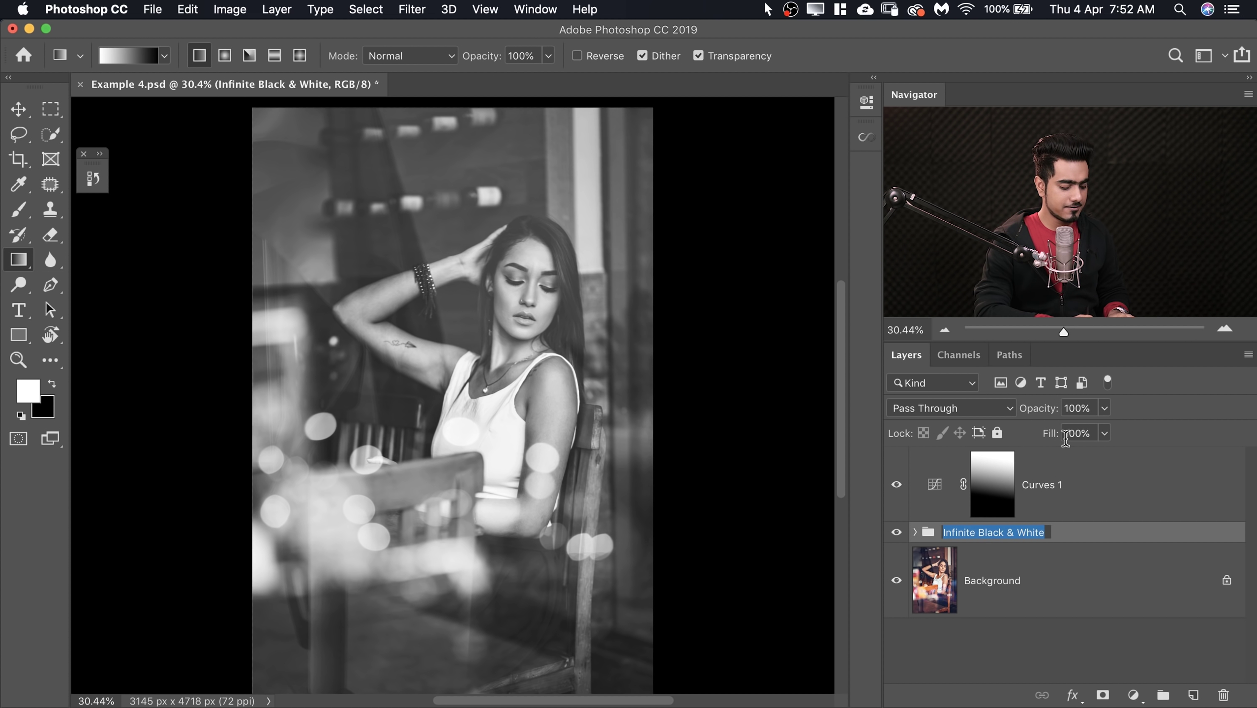
{"action": "type", "text": "Faded Portrait"}
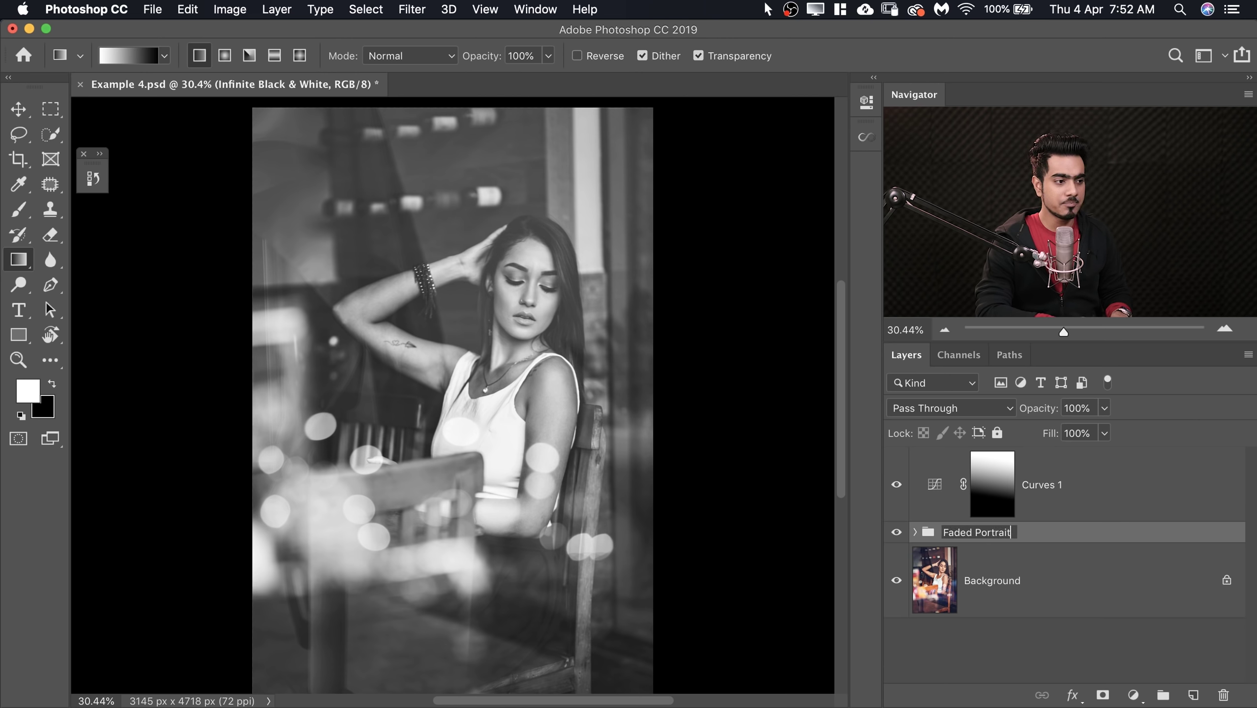
{"action": "key", "text": "Return"}
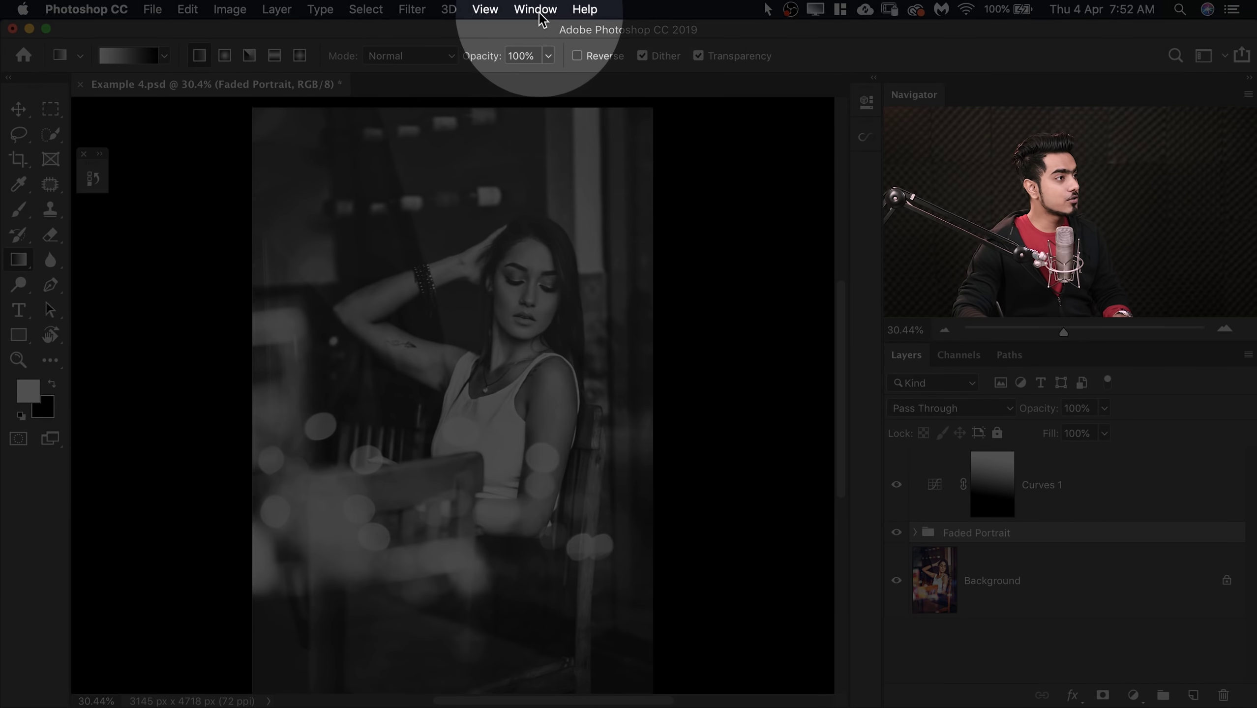
Show the Libraries panel beside the layer list and add the Faded Portrait group to the PiXimperfect Projects library
{"action": "left_click", "coordinate": [540, 11]}
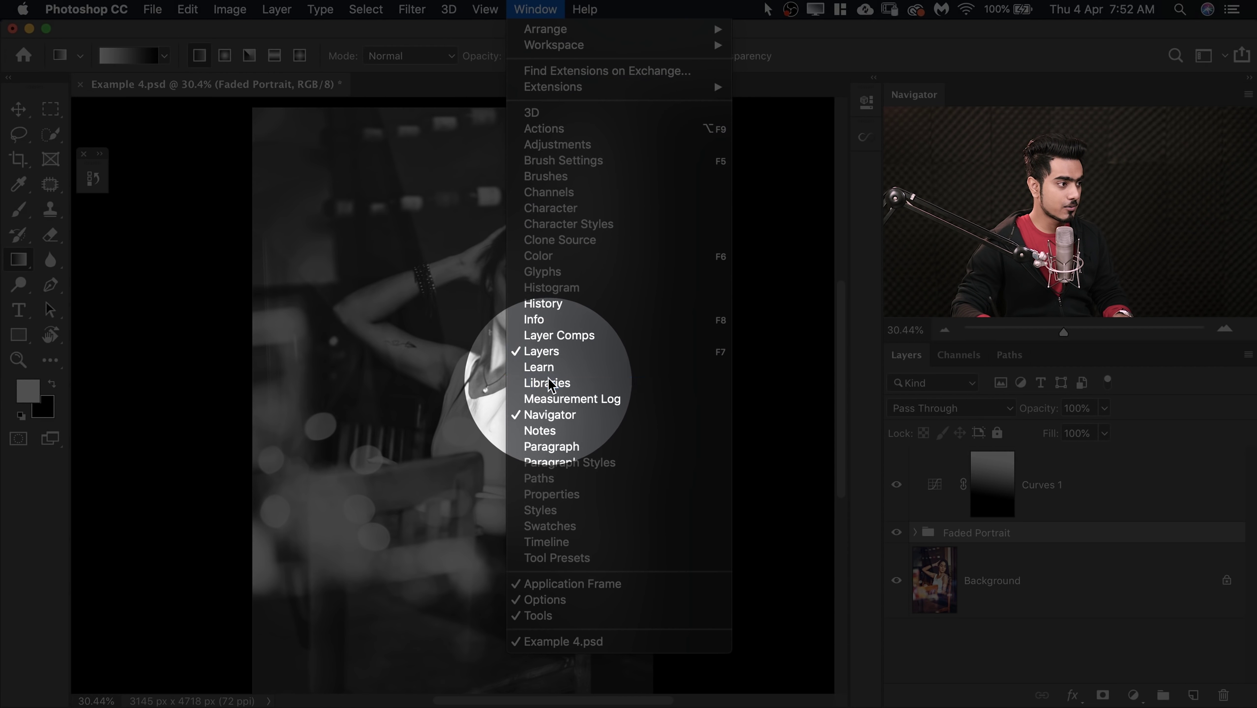
{"action": "left_click", "coordinate": [547, 383]}
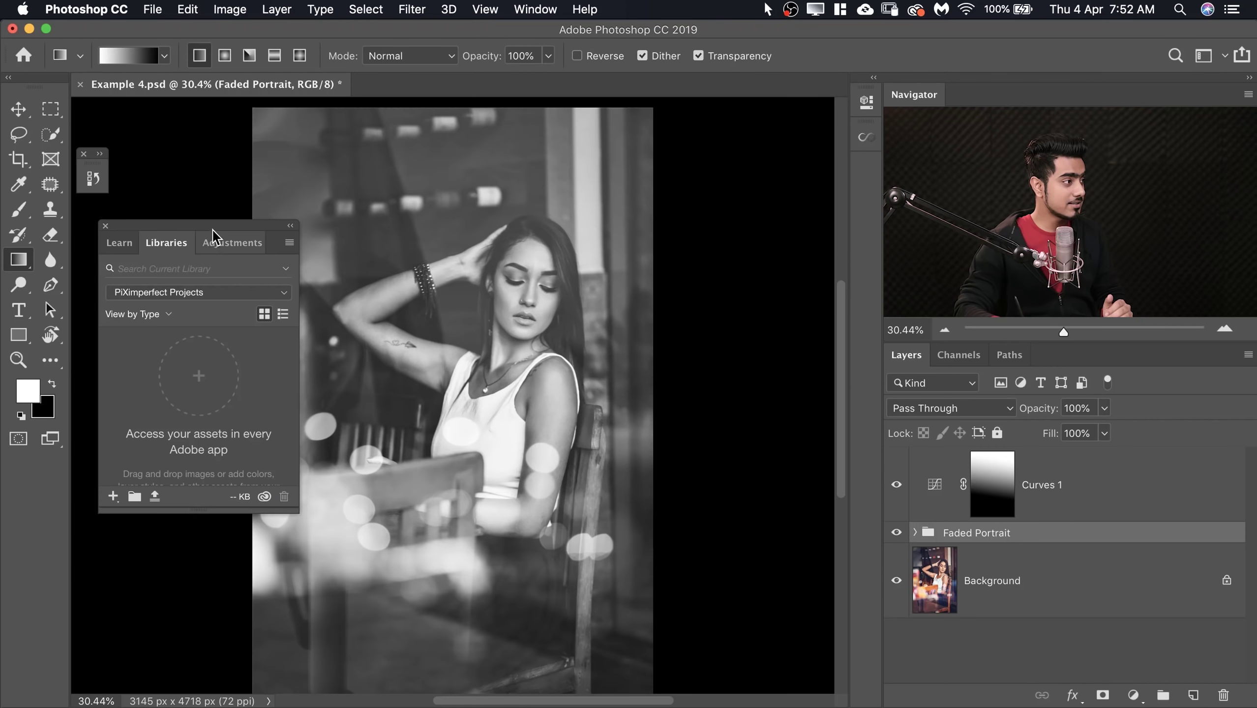
{"action": "left_click_drag", "start_coordinate": [212, 230], "coordinate": [777, 140]}
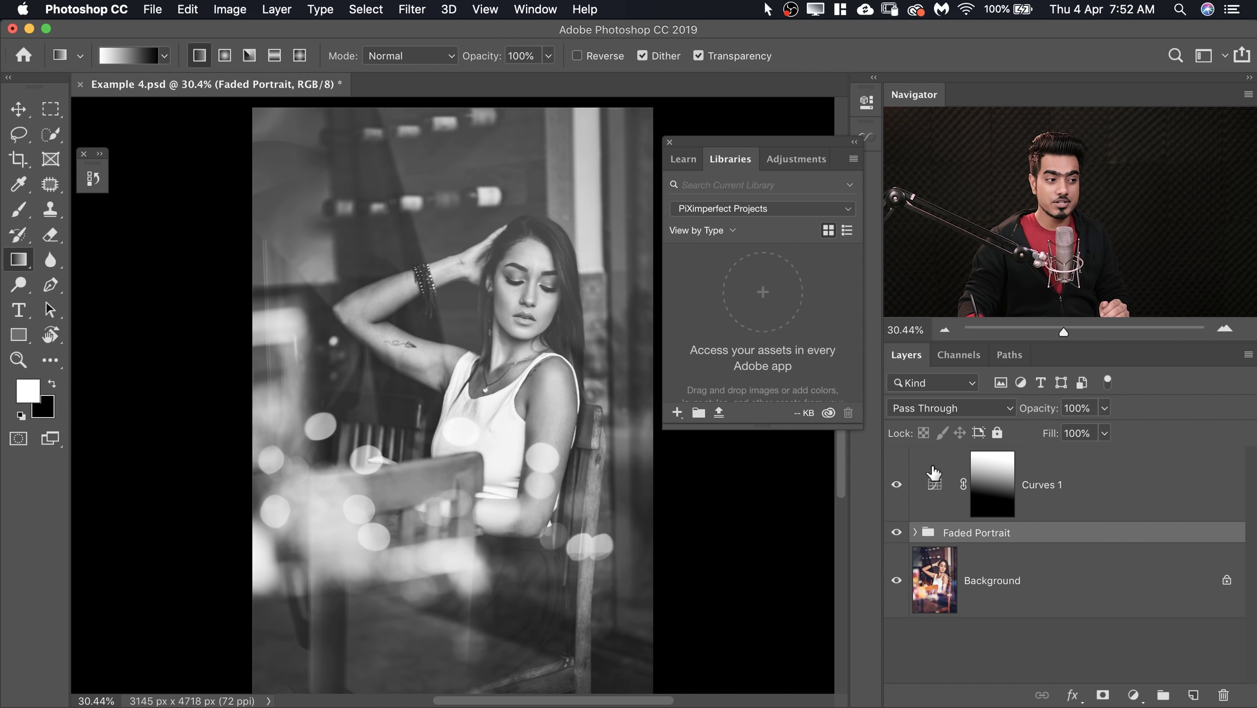
{"action": "left_click_drag", "start_coordinate": [967, 543], "coordinate": [769, 313]}
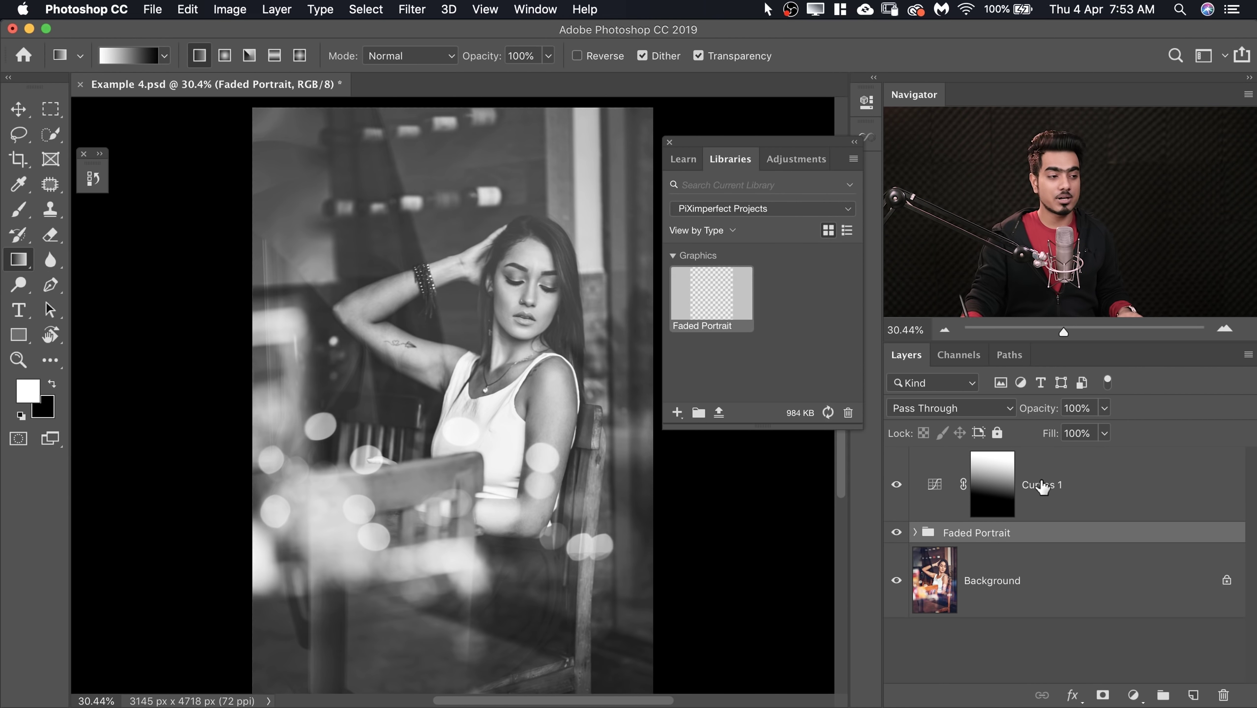
Delete the Curves 1 layer and Faded Portrait group, and place the library's Faded Portrait graphic as layers, toggling its visibility to compare
{"action": "left_click", "coordinate": [1101, 498]}
{"action": "left_click_drag", "start_coordinate": [1150, 526], "coordinate": [1224, 694]}
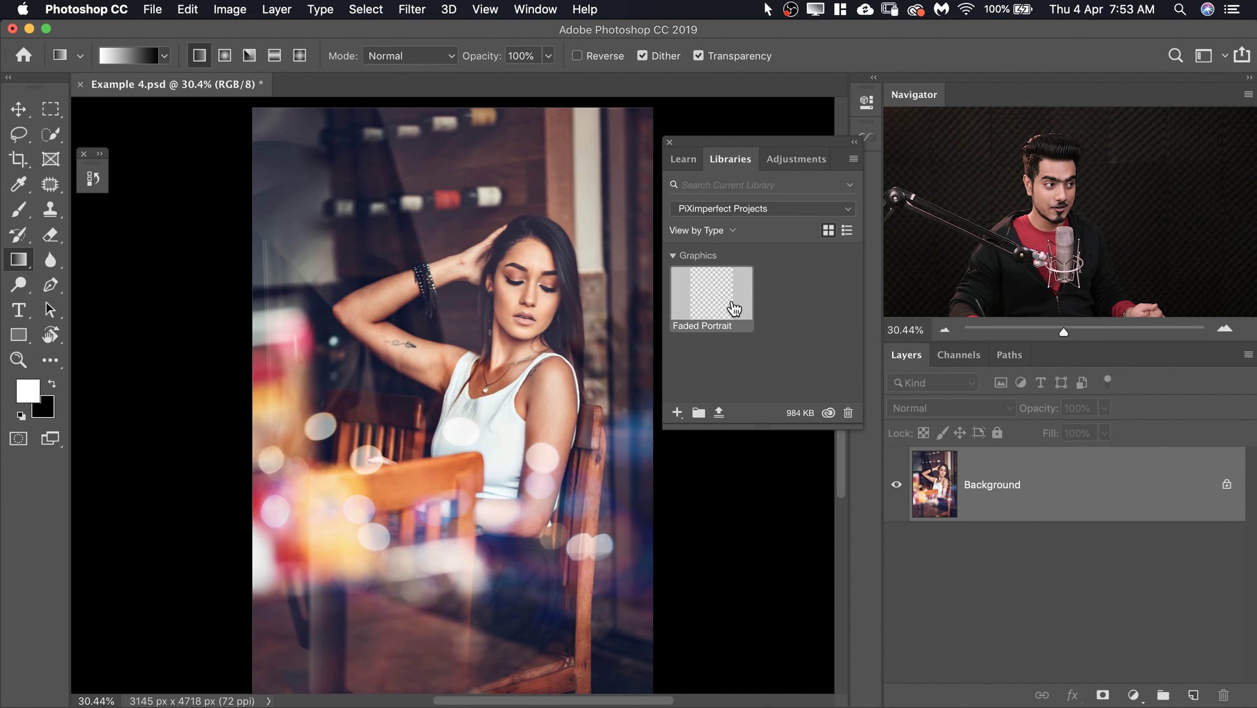
{"action": "right_click", "coordinate": [736, 308]}
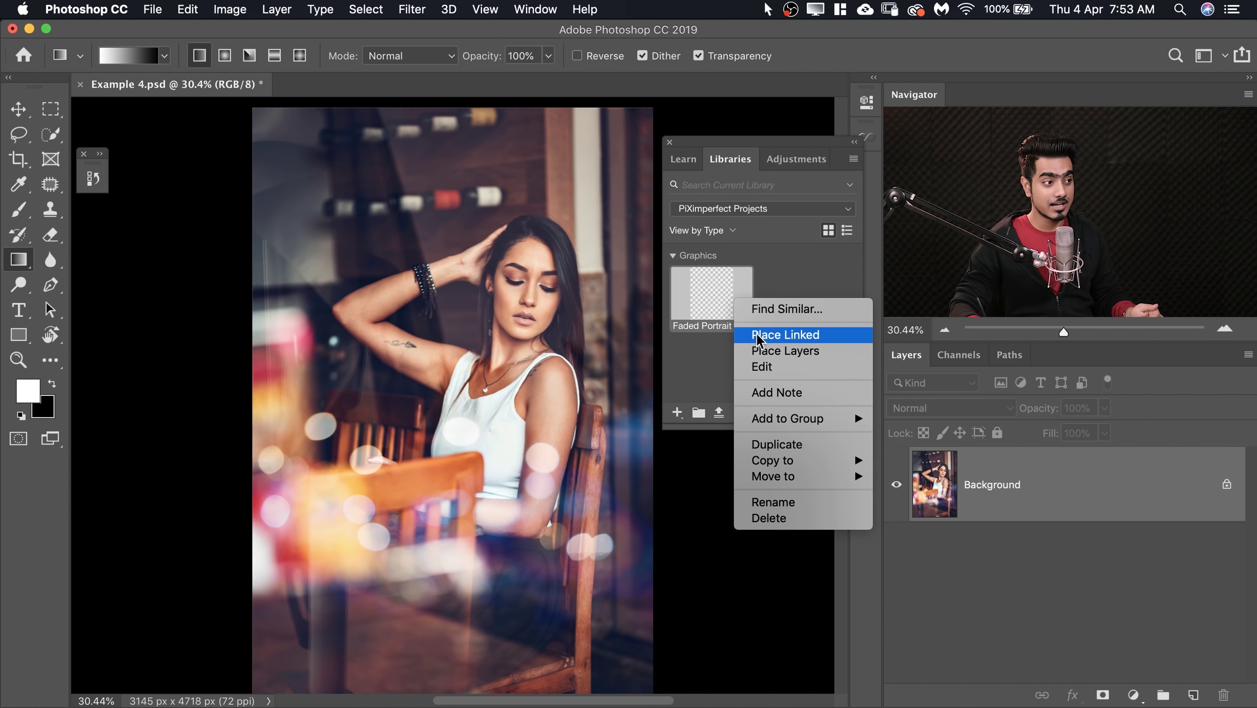
{"action": "left_click", "coordinate": [768, 351]}
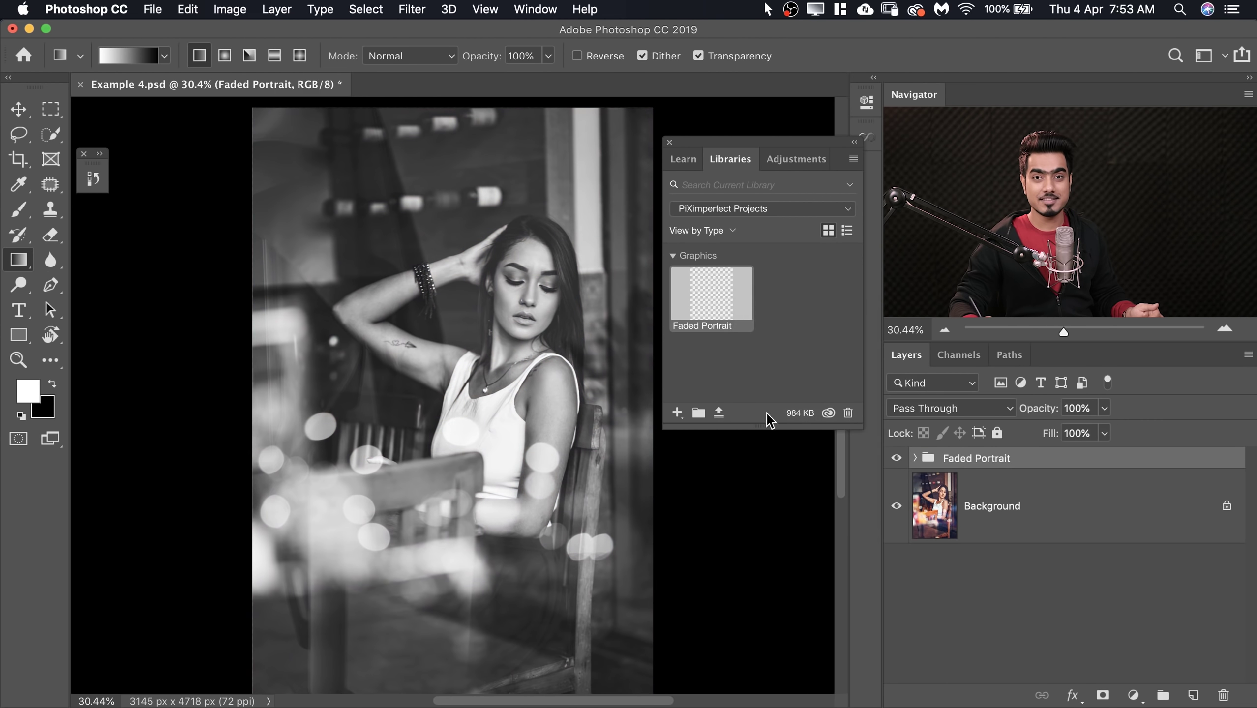
{"action": "left_click", "coordinate": [899, 458]}
{"action": "left_click", "coordinate": [899, 459]}
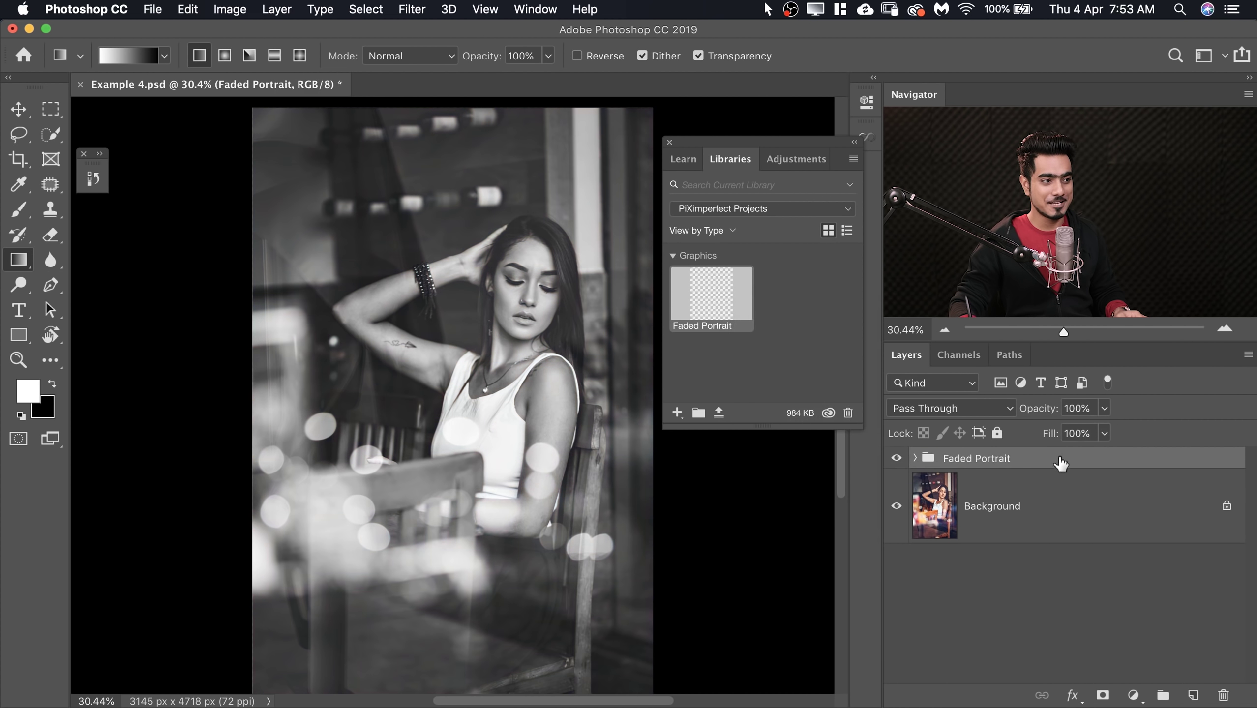
Delete the placed Faded Portrait group and place the library graphic directly above the Background as a linked object
{"action": "left_click_drag", "start_coordinate": [971, 459], "coordinate": [1224, 696]}
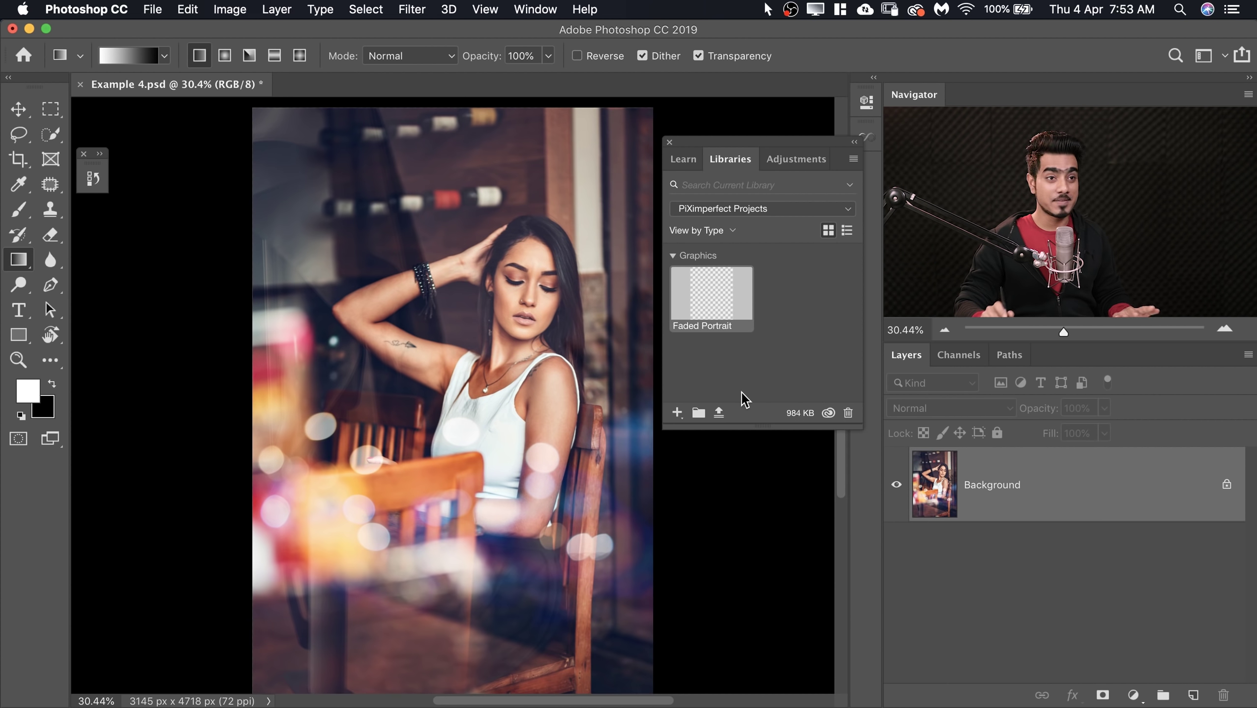
{"action": "left_click_drag", "start_coordinate": [736, 312], "coordinate": [966, 463]}
{"action": "key", "text": "Return"}
{"action": "key", "text": "g"}
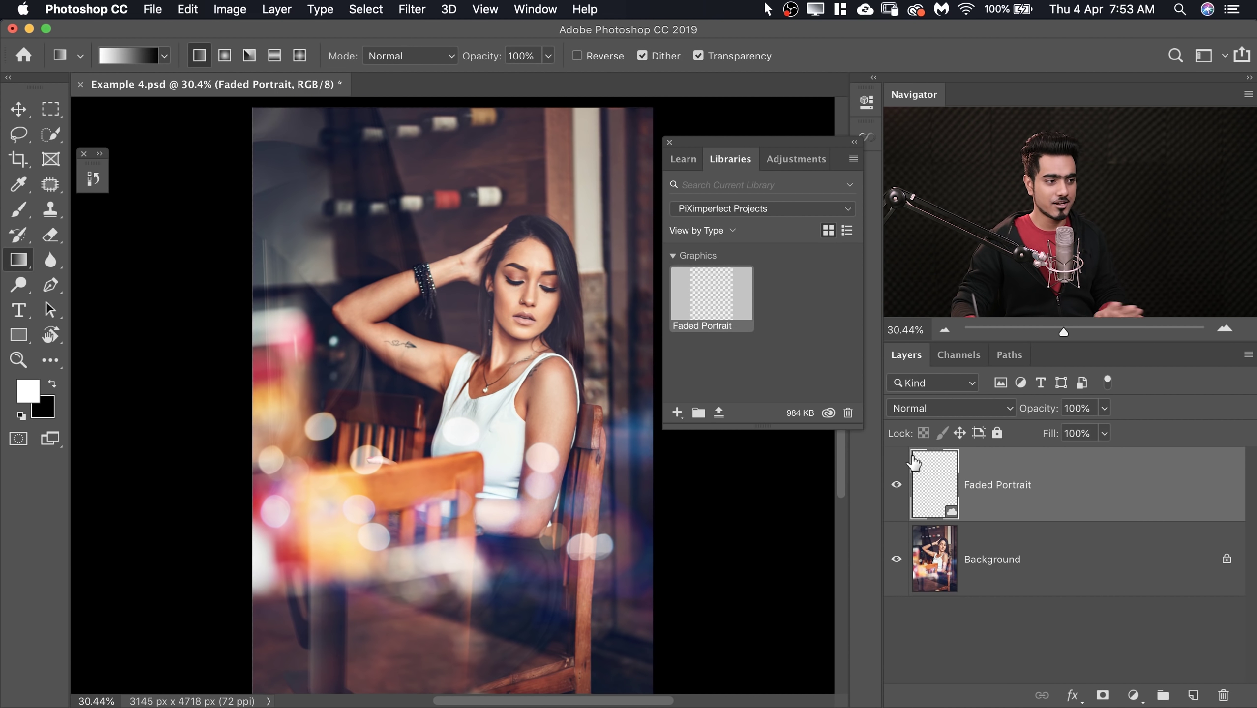
Delete the linked Faded Portrait layer and bring the library graphic back in as editable layers
{"action": "left_click_drag", "start_coordinate": [1143, 482], "coordinate": [1224, 695]}
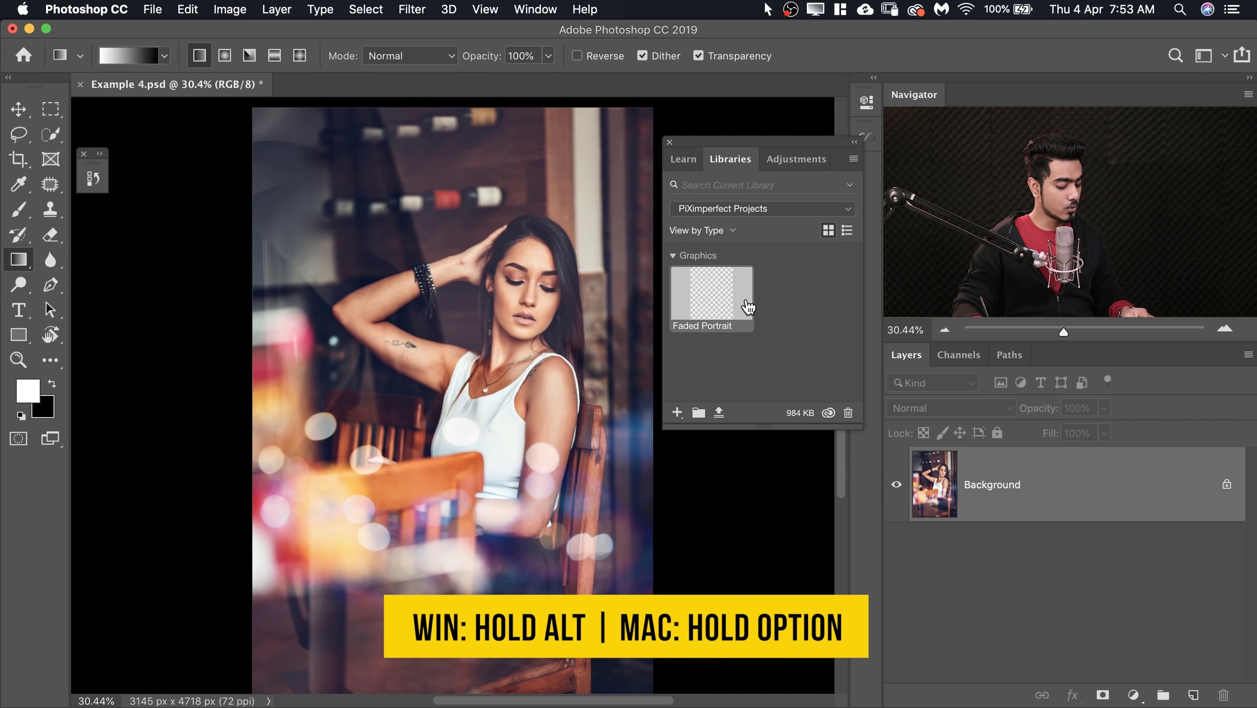
{"action": "left_click_drag", "start_coordinate": [719, 303], "coordinate": [983, 461]}
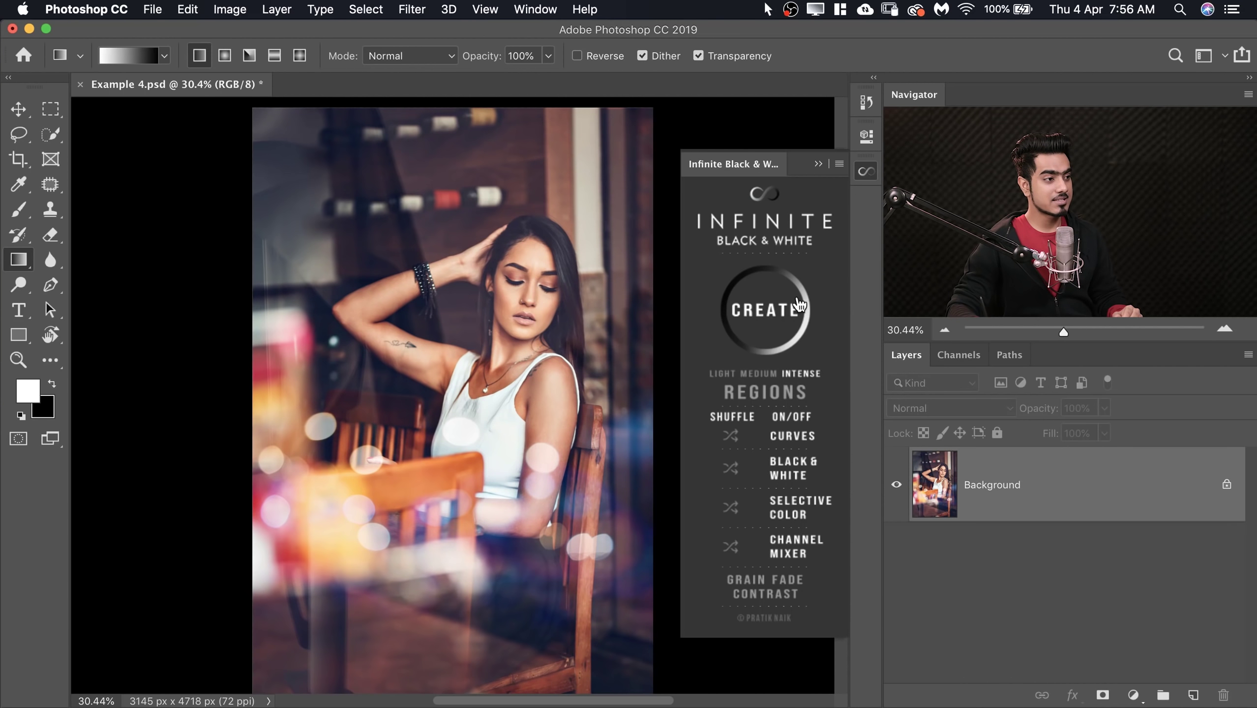
Generate a new Infinite Black & White conversion of the color photo and lower the Reds in its Black & White layer
{"action": "left_click", "coordinate": [779, 311]}
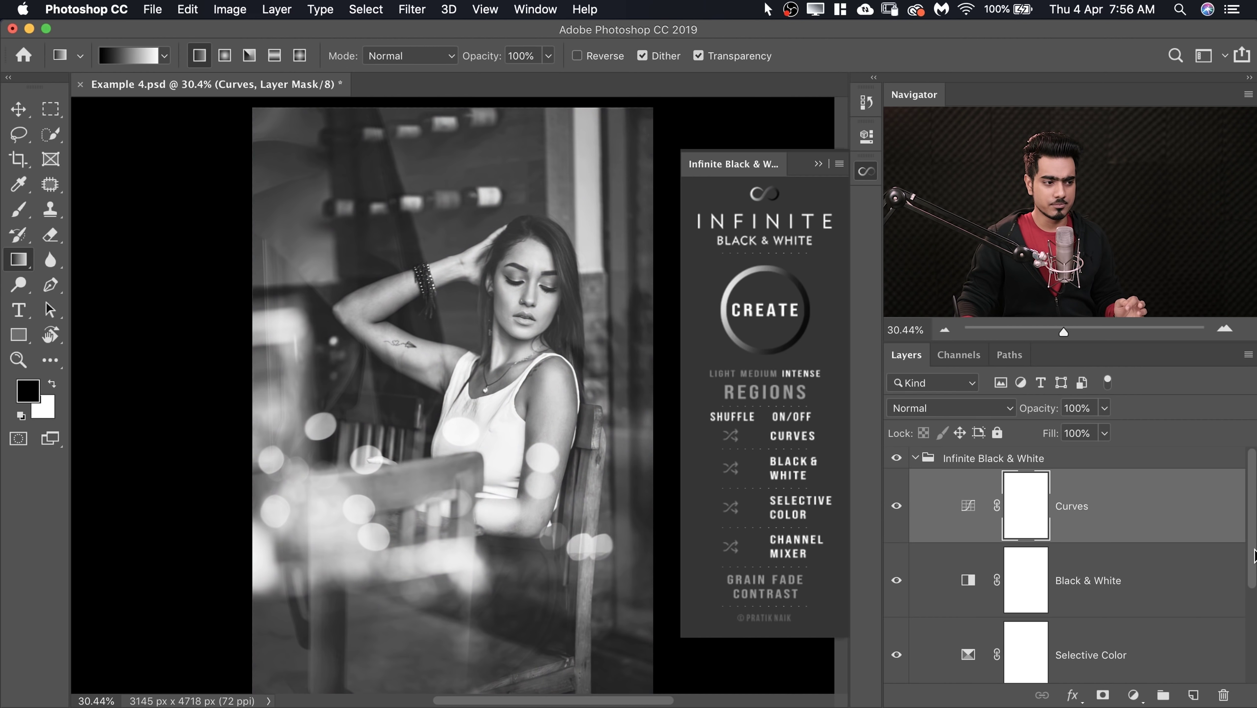
{"action": "double_click", "coordinate": [980, 566]}
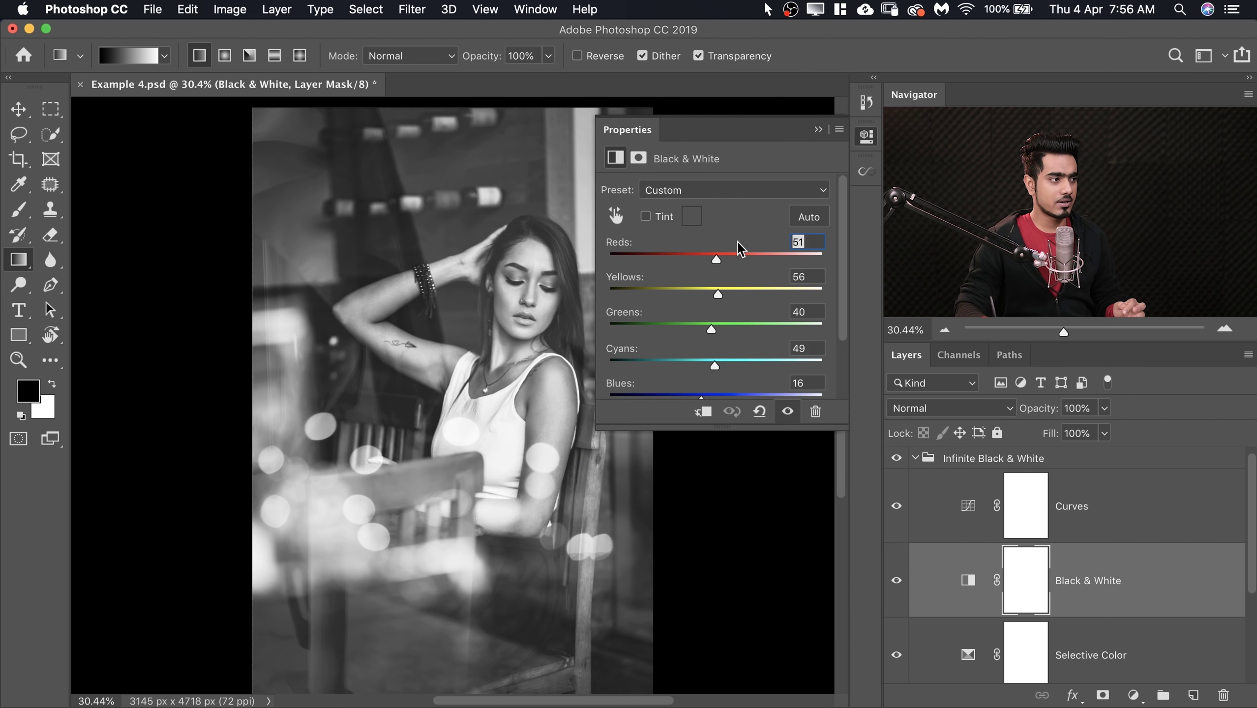
{"action": "mouse_move", "coordinate": [714, 261]}
{"action": "left_mouse_down"}
{"action": "mouse_move", "coordinate": [692, 265]}
{"action": "mouse_move", "coordinate": [698, 273]}
{"action": "left_mouse_up"}
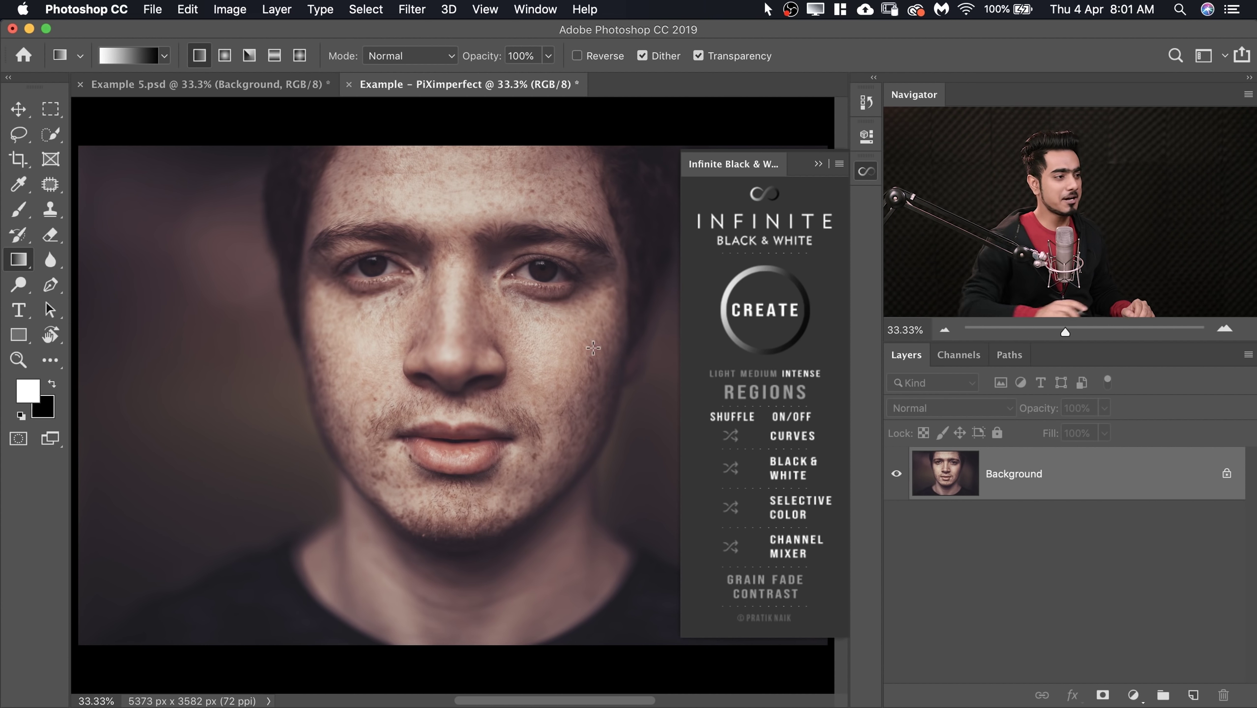
Generate an Infinite Black & White conversion of the freckled face portrait and toggle the Channel Mixer layer's visibility to compare
{"action": "left_click", "coordinate": [772, 318]}
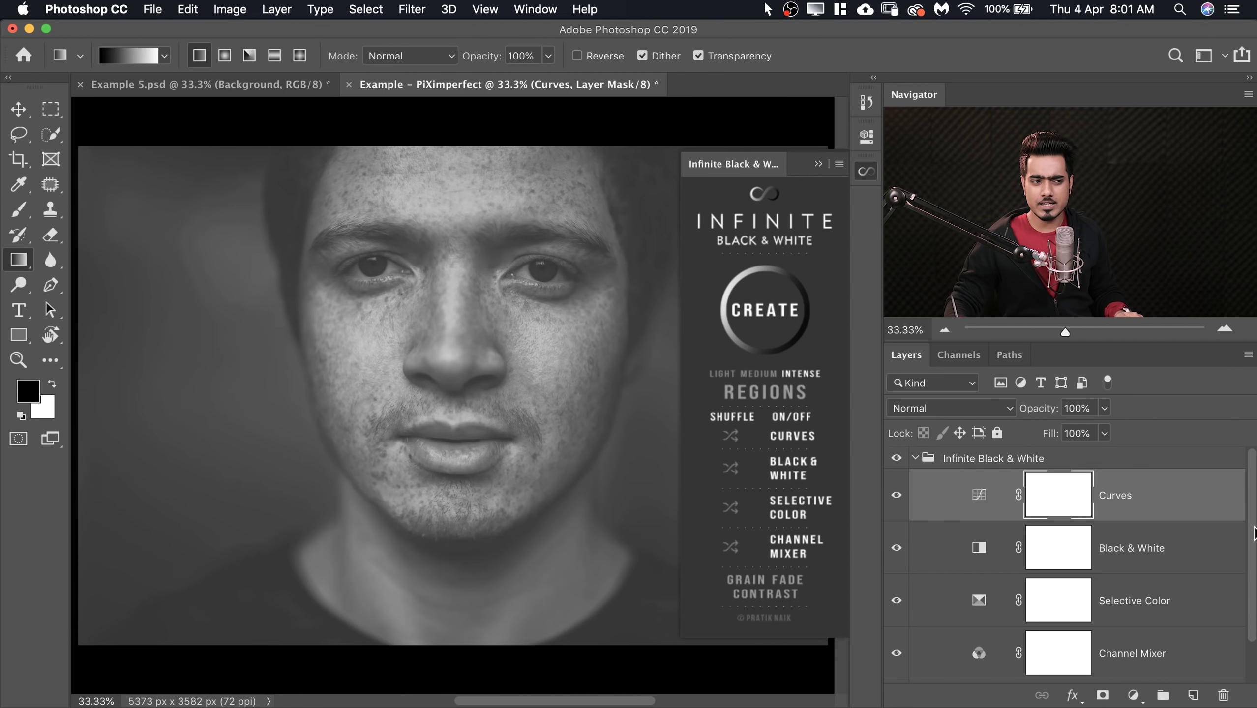
{"action": "left_click_drag", "start_coordinate": [1253, 536], "coordinate": [1254, 566]}
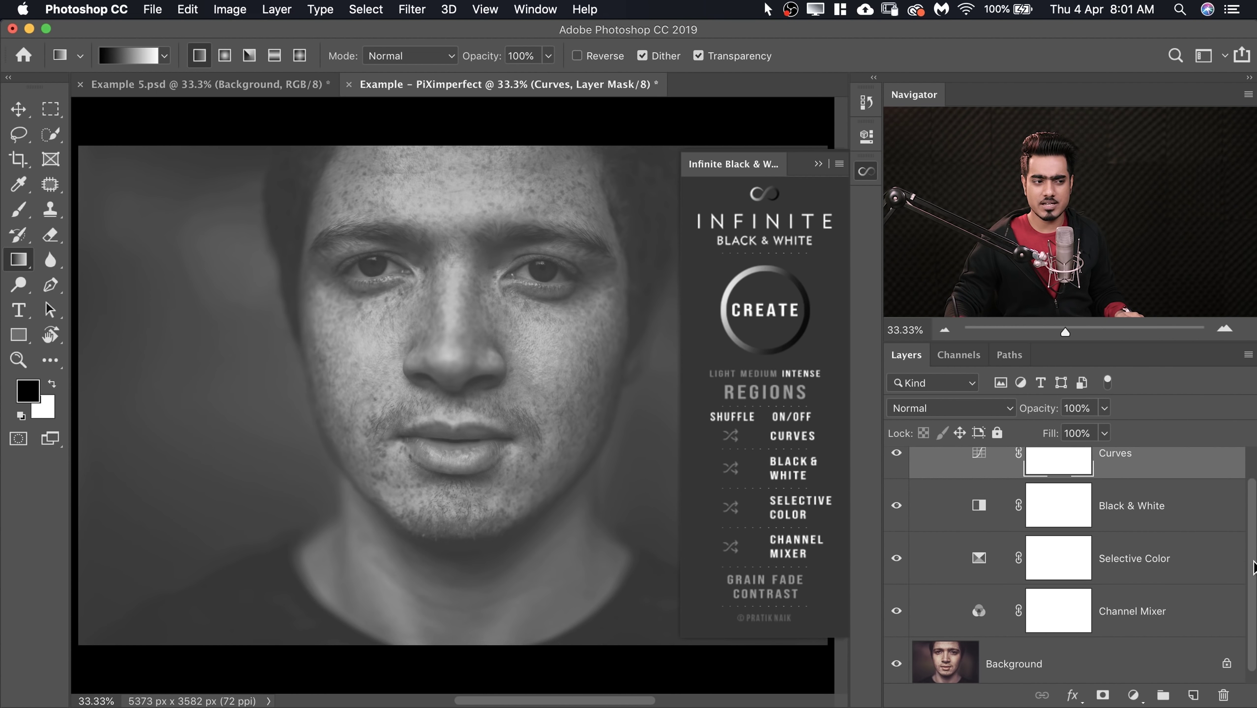
{"action": "left_click", "coordinate": [896, 611]}
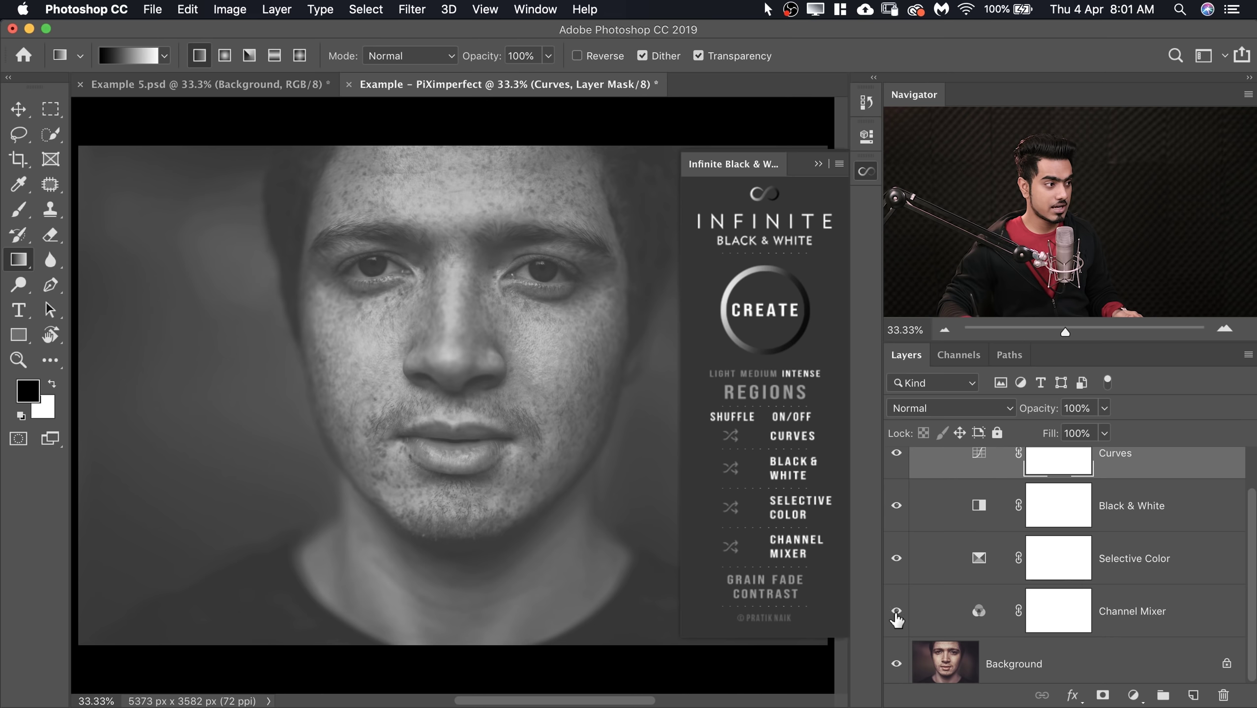
{"action": "left_click", "coordinate": [896, 614]}
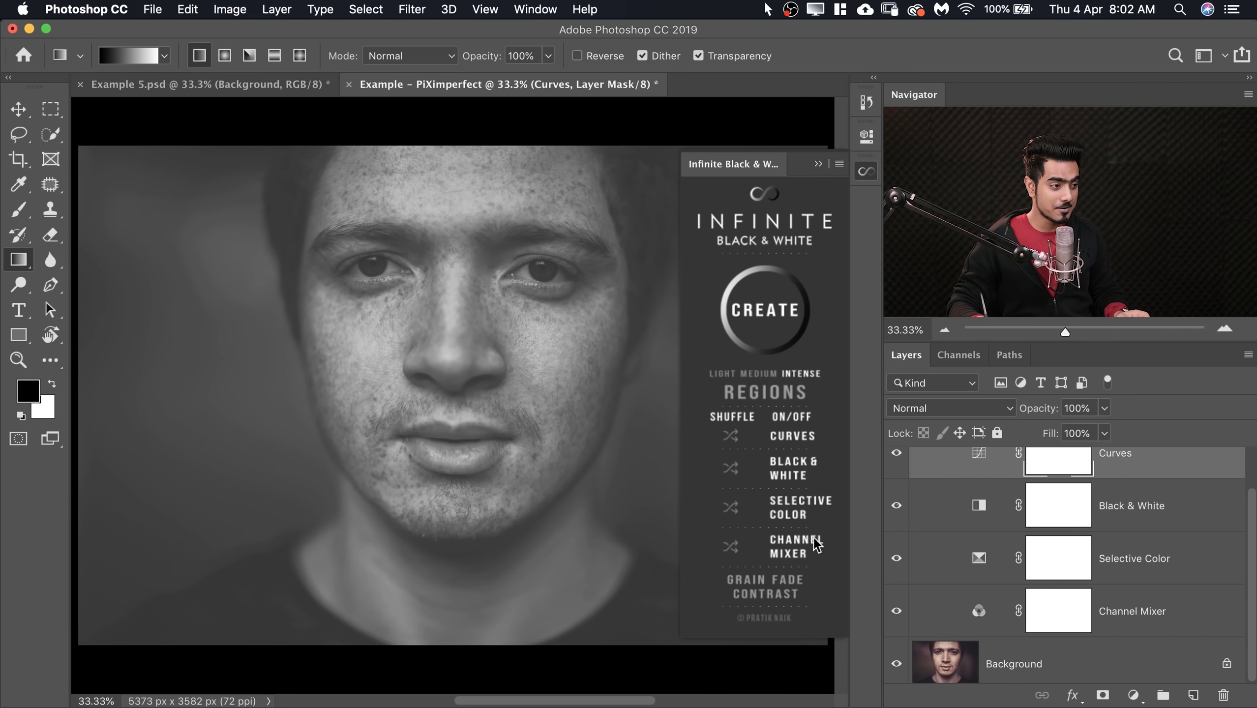
Shuffle only the Channel Mixer settings of the face portrait's conversion twice
{"action": "left_click", "coordinate": [731, 549]}
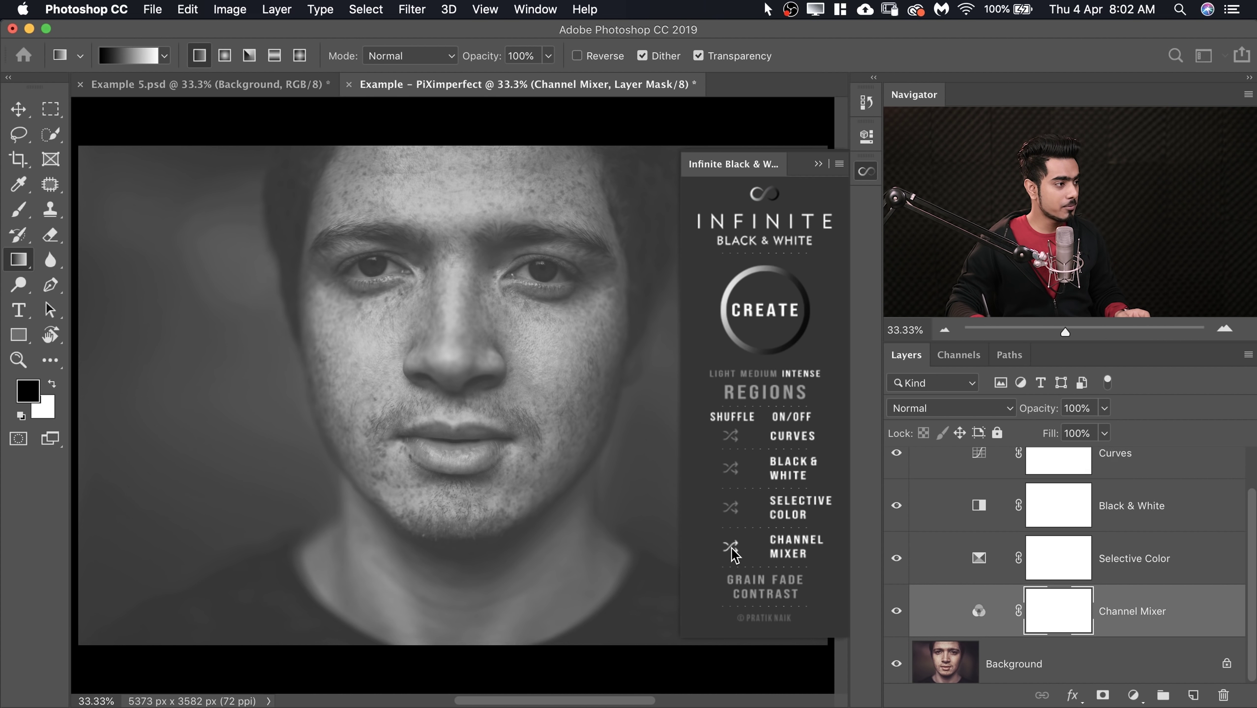
{"action": "left_click", "coordinate": [731, 549]}
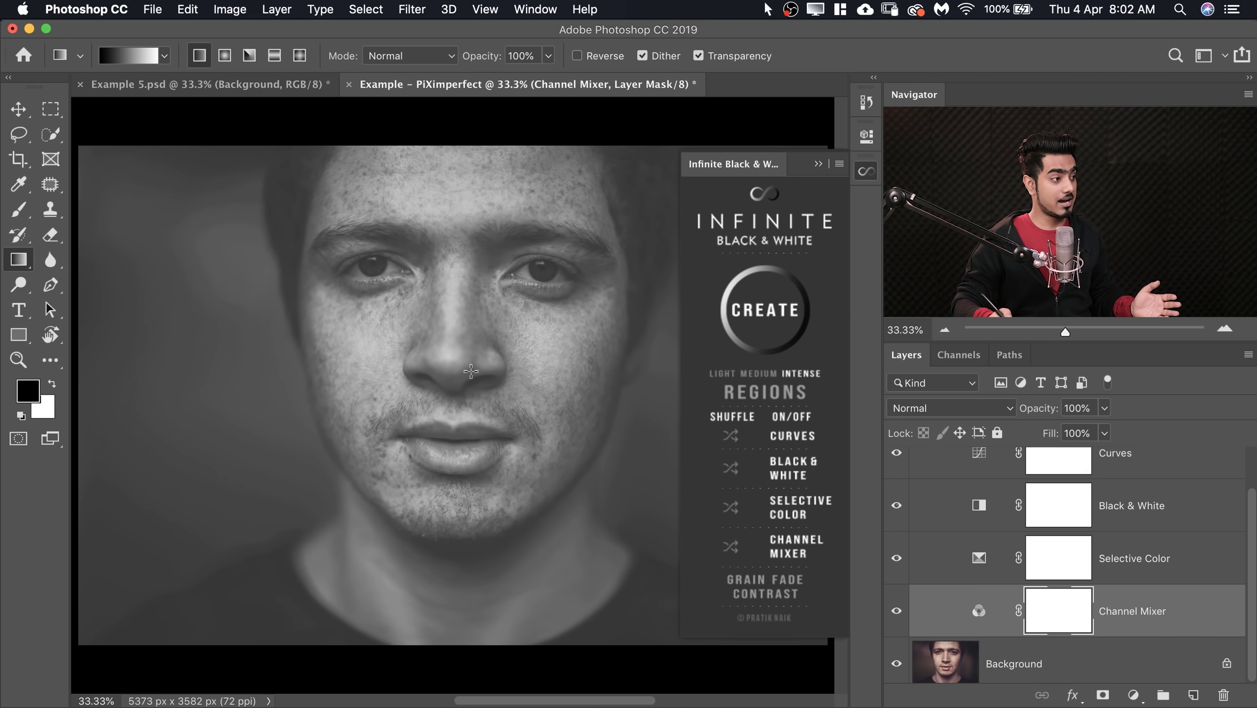
Shuffle only the Selective Color settings of the face portrait's conversion and add two Grain layers above its Curves layer
{"action": "left_click", "coordinate": [733, 510]}
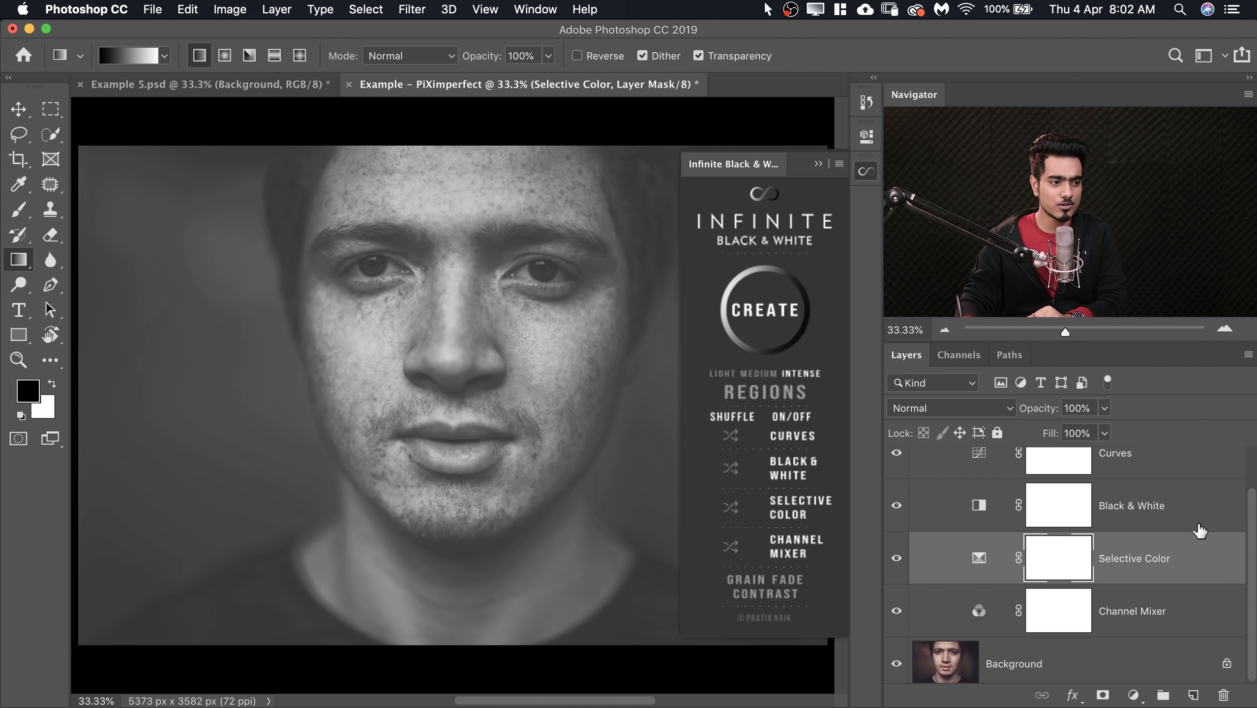
{"action": "scroll", "coordinate": [1254, 514], "scroll_direction": "up", "scroll_amount": 2}
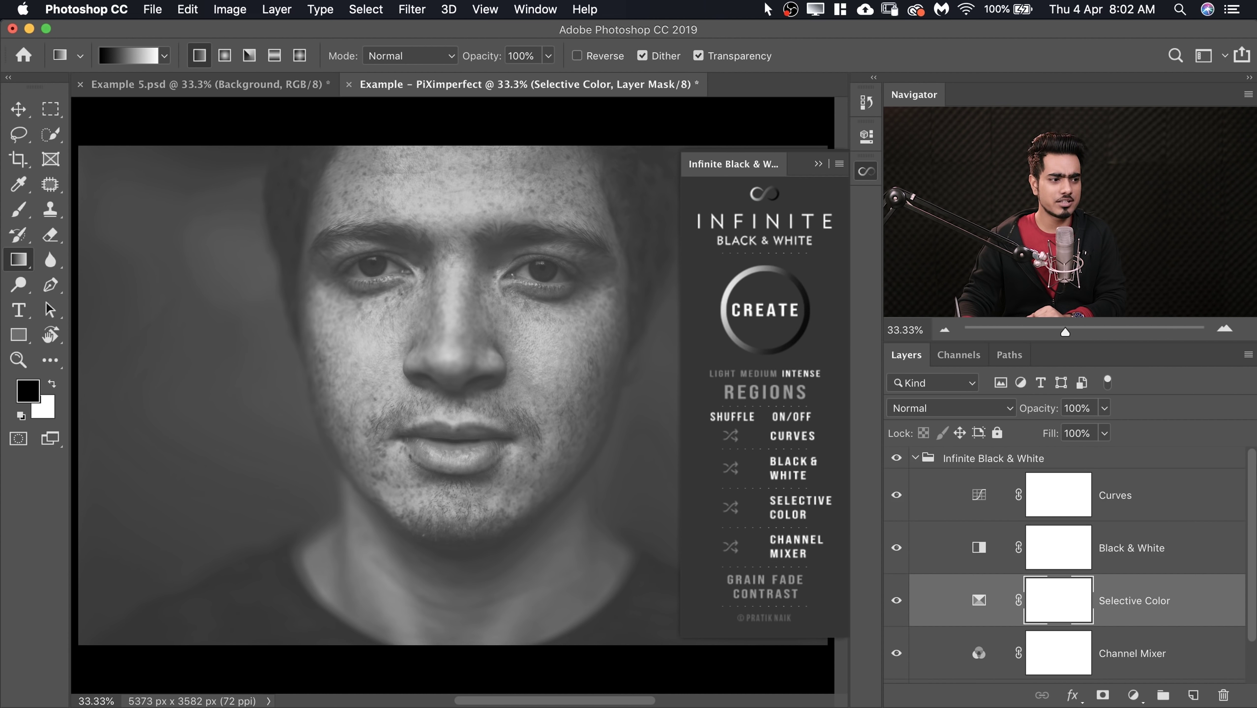
{"action": "left_click", "coordinate": [1171, 498]}
{"action": "left_click", "coordinate": [742, 585]}
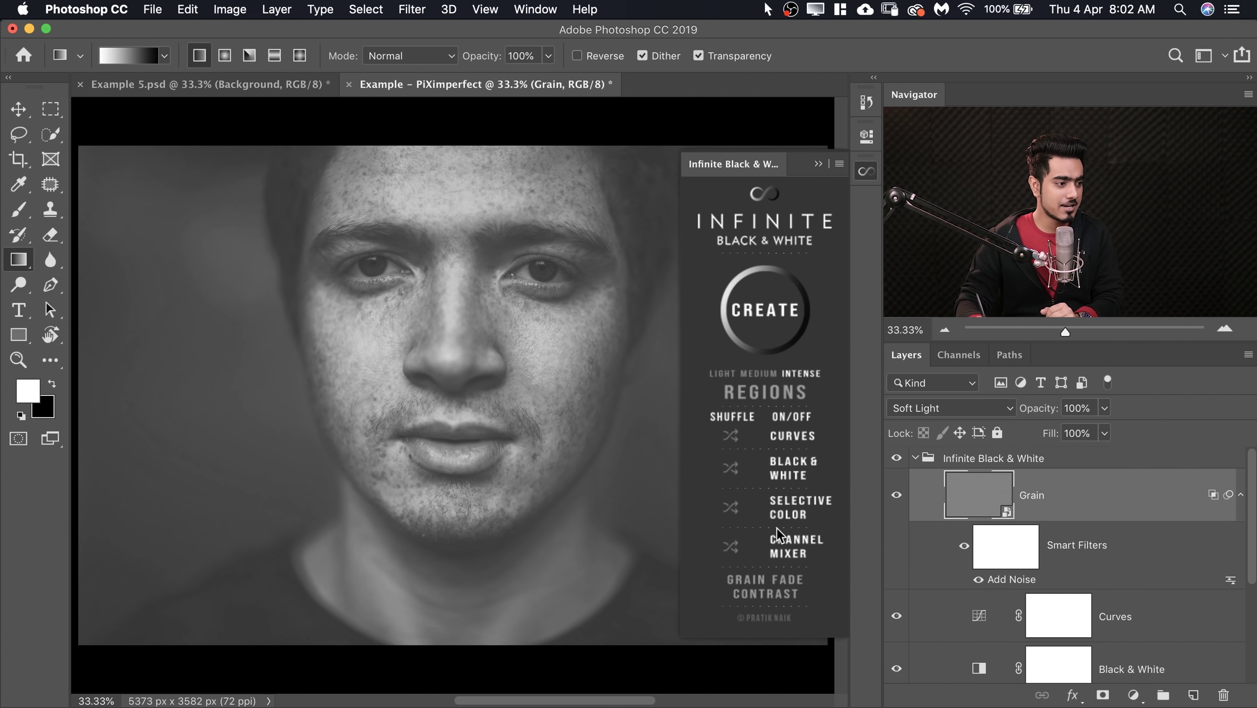
{"action": "left_click", "coordinate": [754, 583]}
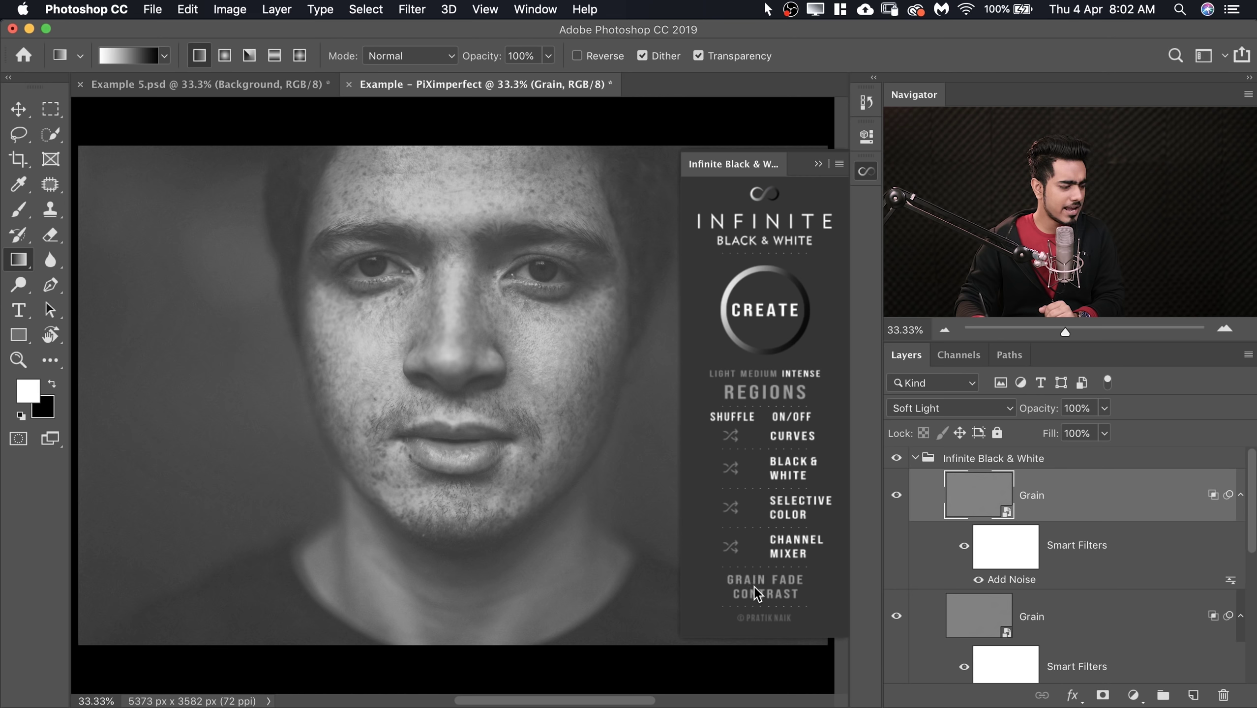
Add a Contrast layer above the Grain layers and lower its opacity to 1%
{"action": "left_click", "coordinate": [769, 600]}
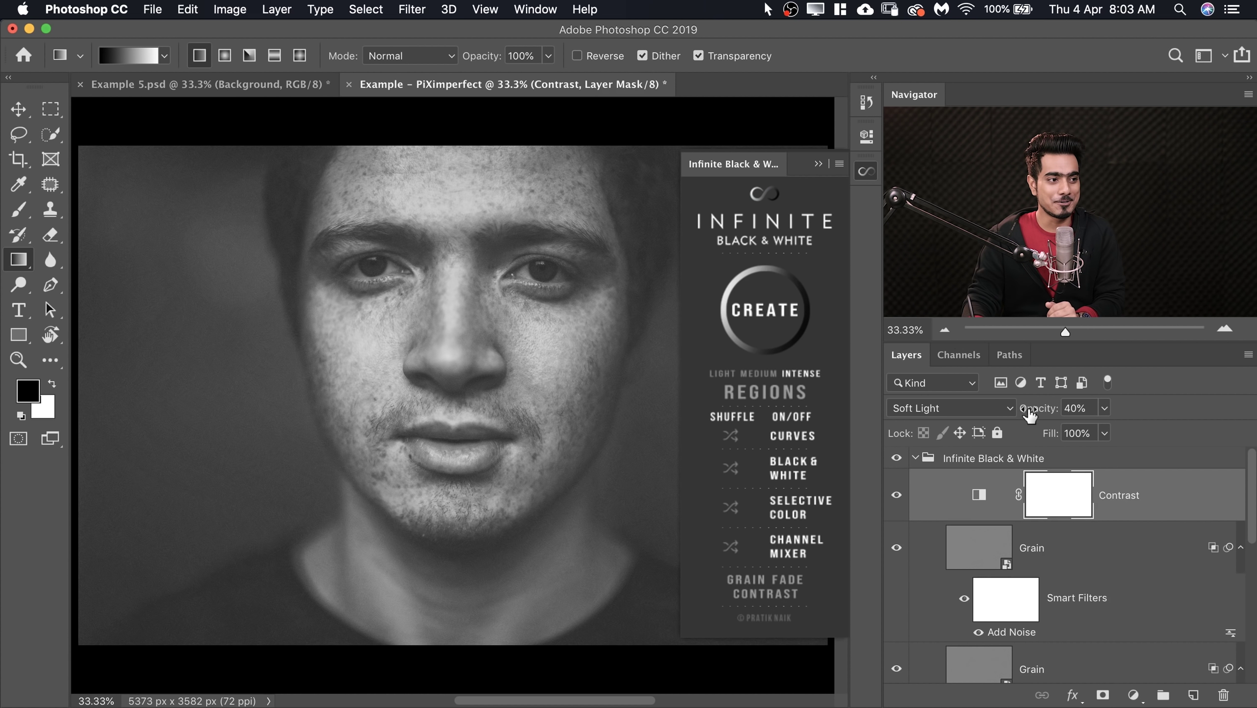
{"action": "left_click_drag", "start_coordinate": [995, 415], "coordinate": [992, 416]}
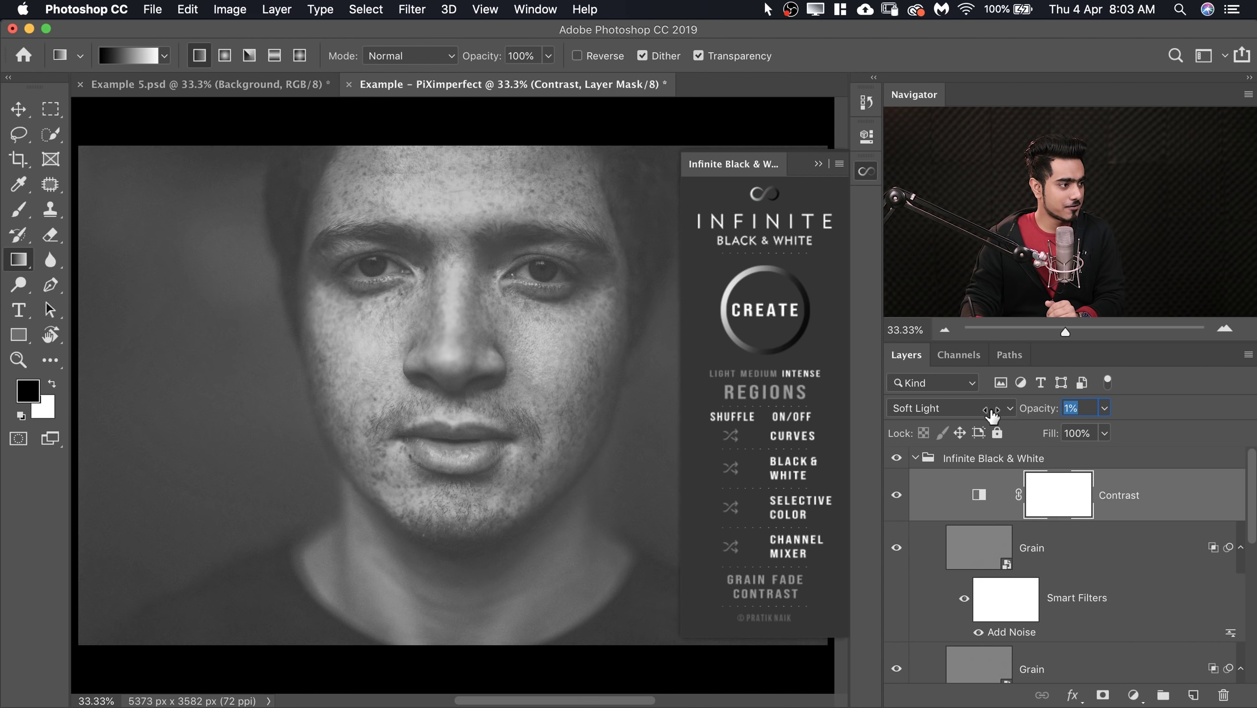
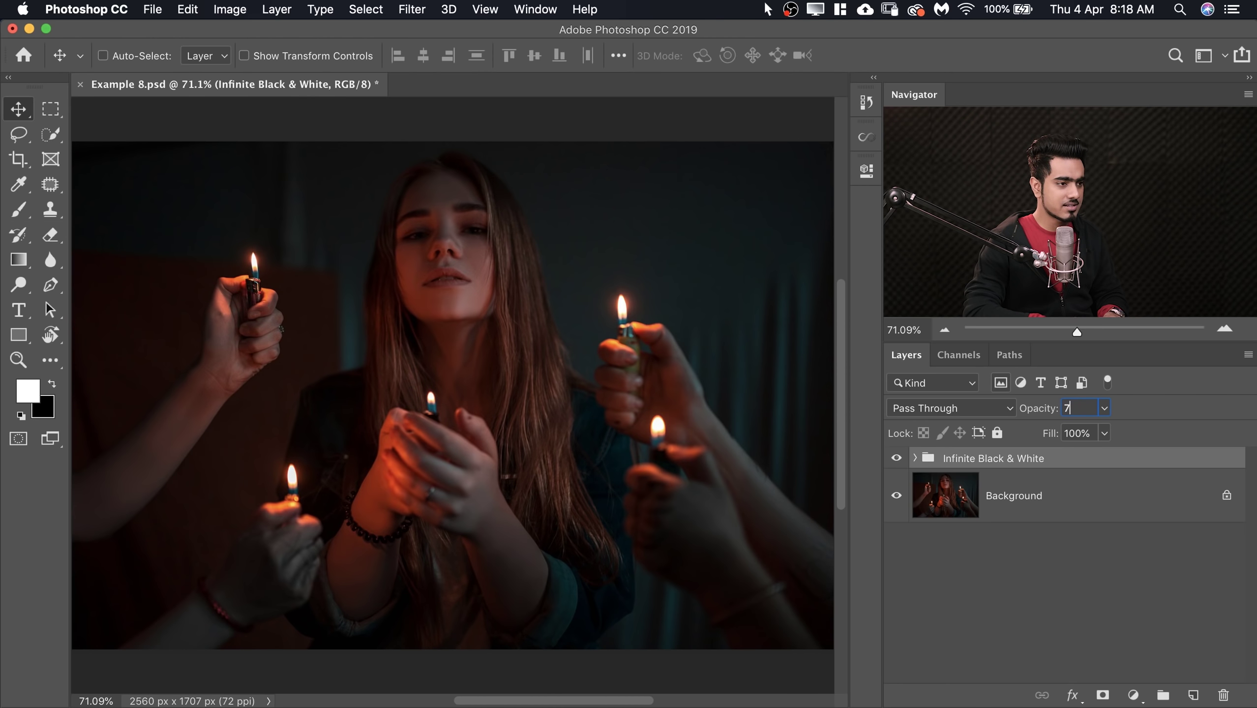
Set the Infinite Black & White group's opacity to 70% on the lighter-flame portrait and rename the group 1
{"action": "type", "text": "0"}
{"action": "key", "text": "Return"}
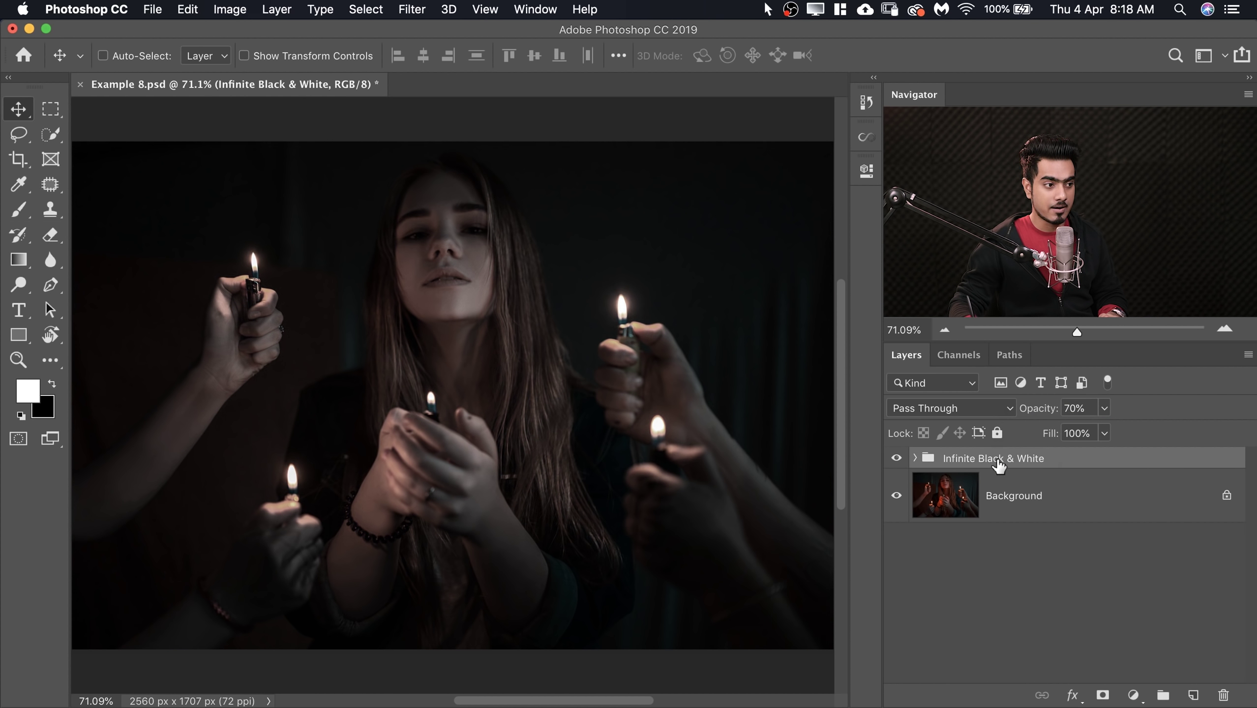
{"action": "type", "text": "1"}
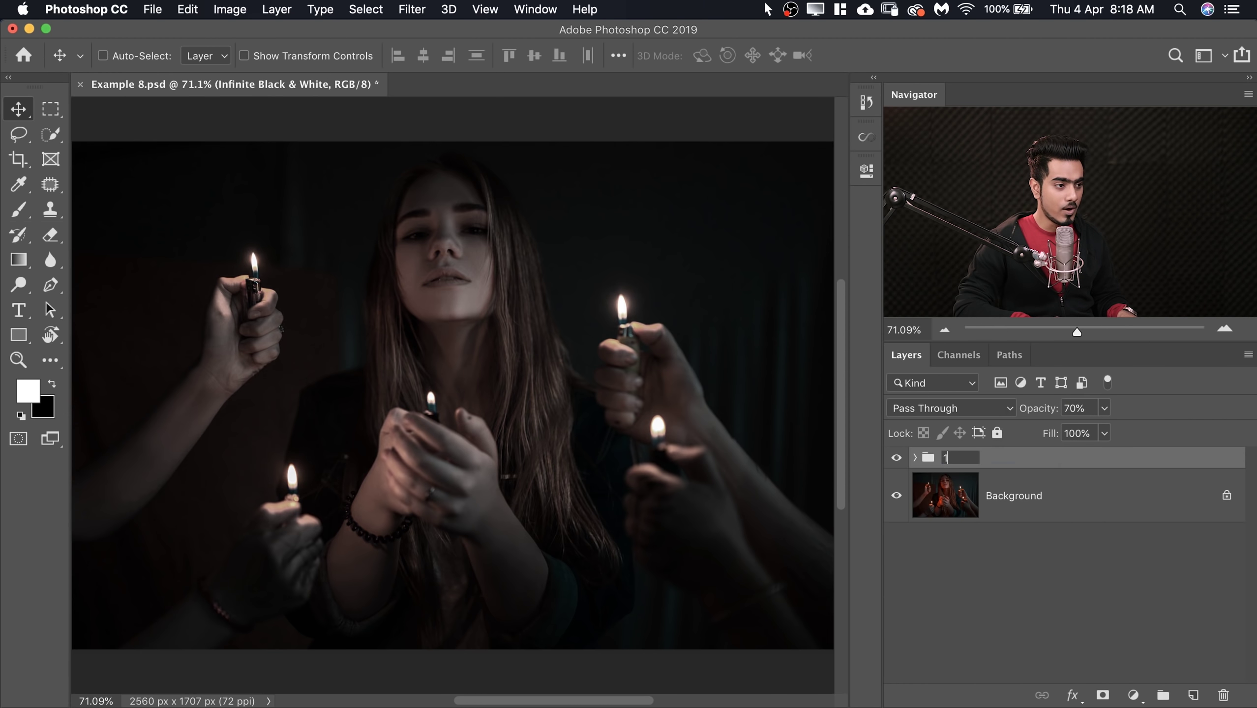
{"action": "key", "text": "Return"}
Generate another Infinite Black & White conversion at Light intensity above group 1, collapse its group, and compare it with the original photo
{"action": "left_click", "coordinate": [866, 138]}
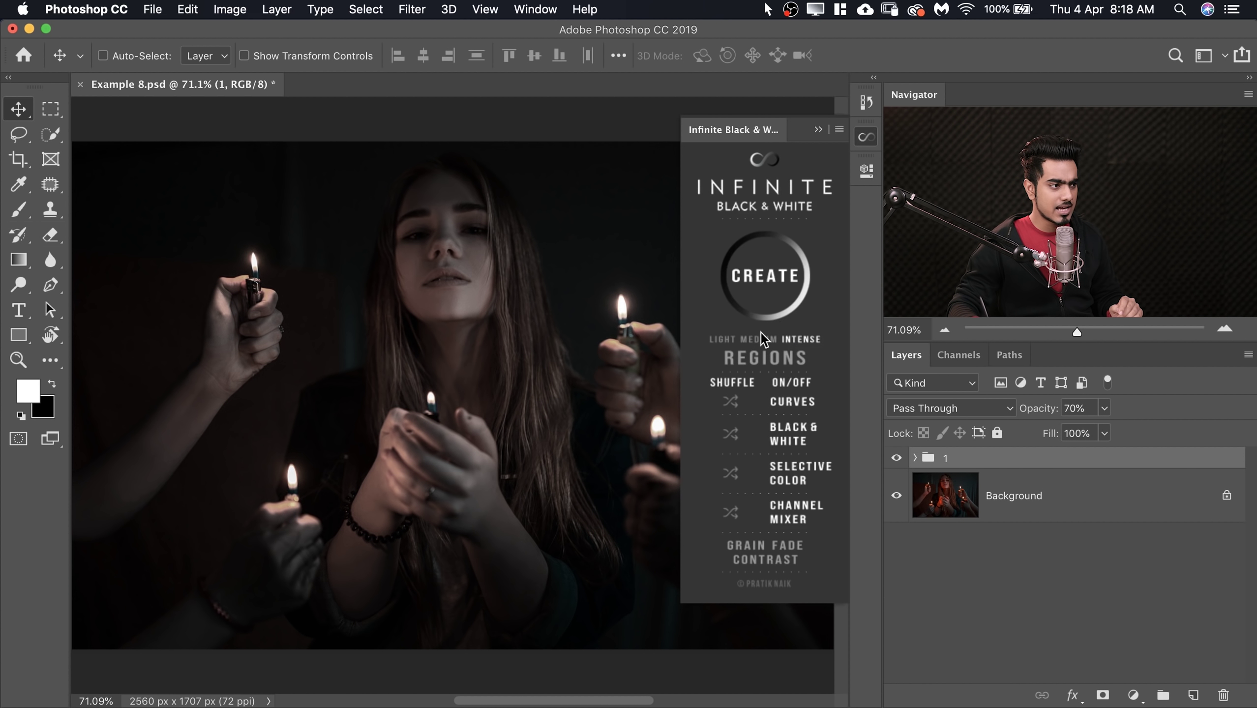
{"action": "left_click", "coordinate": [722, 340]}
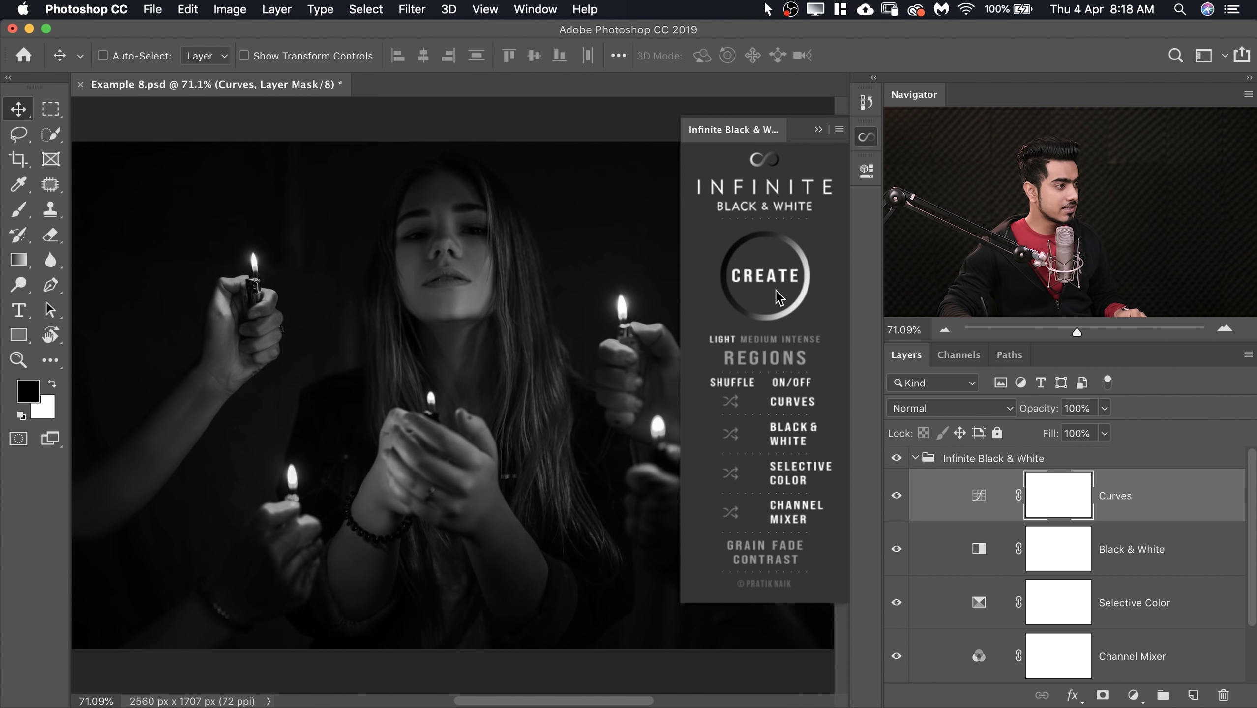
{"action": "left_click", "coordinate": [917, 460]}
{"action": "left_click", "coordinate": [916, 460]}
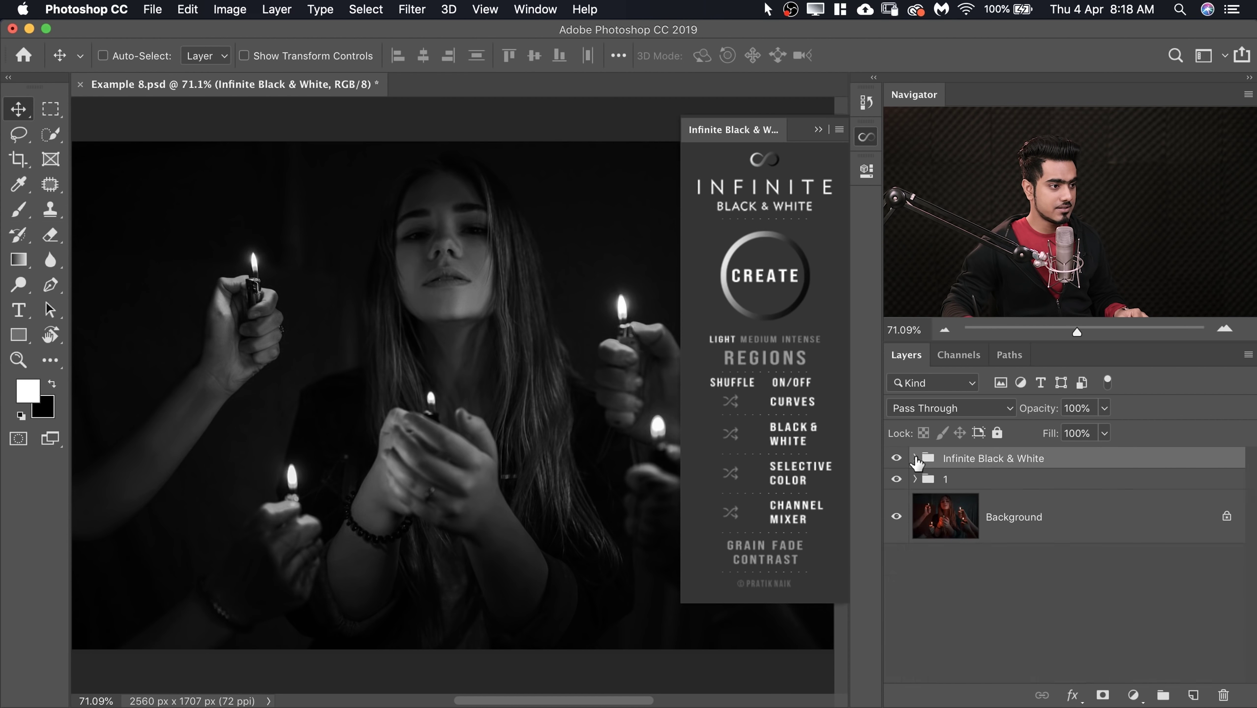
{"action": "left_click", "coordinate": [896, 520], "text": "alt"}
{"action": "left_click", "coordinate": [896, 519], "text": "alt"}
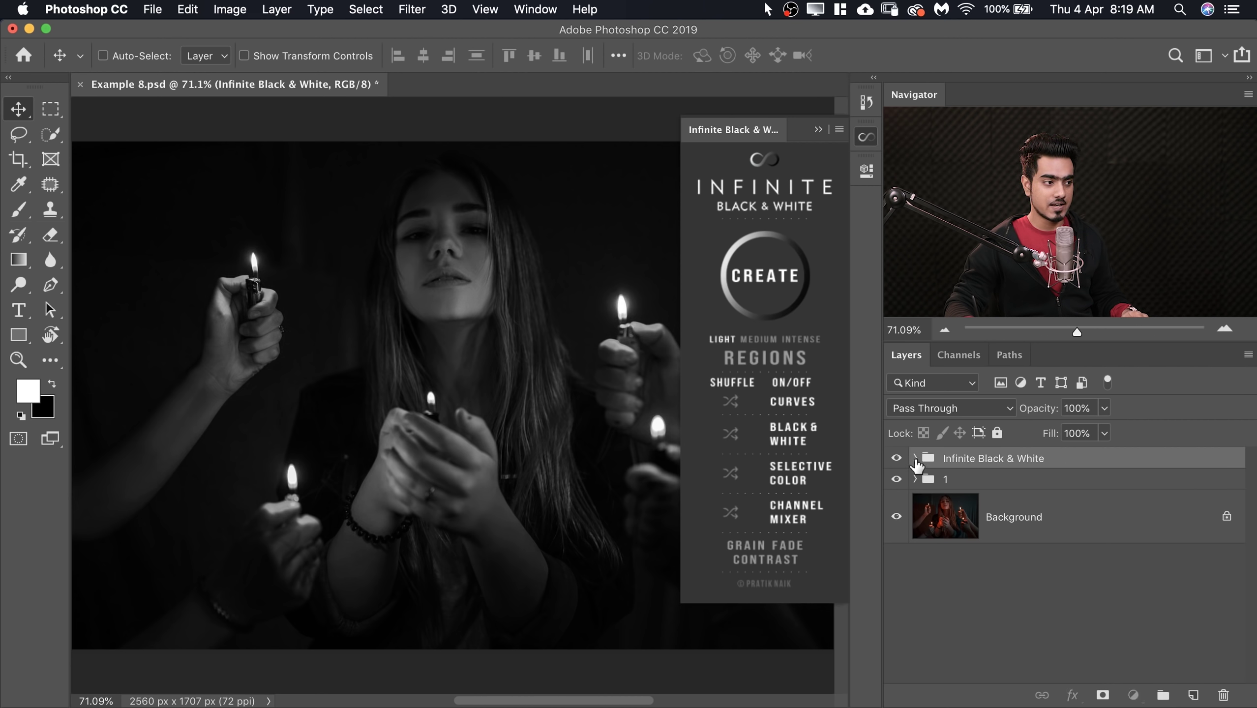
Raise Yellows to 118 and Reds to 71 in the new conversion's Black & White layer
{"action": "left_click", "coordinate": [916, 460]}
{"action": "double_click", "coordinate": [976, 553]}
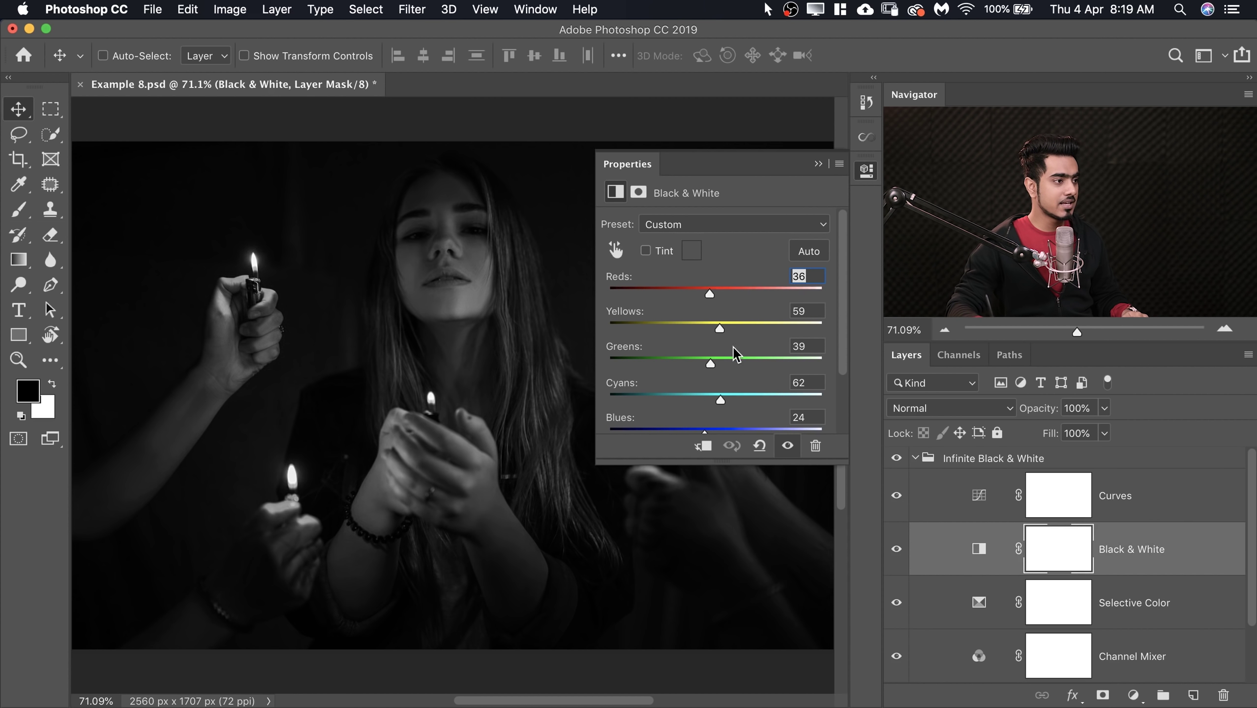
{"action": "left_click_drag", "start_coordinate": [732, 326], "coordinate": [734, 298]}
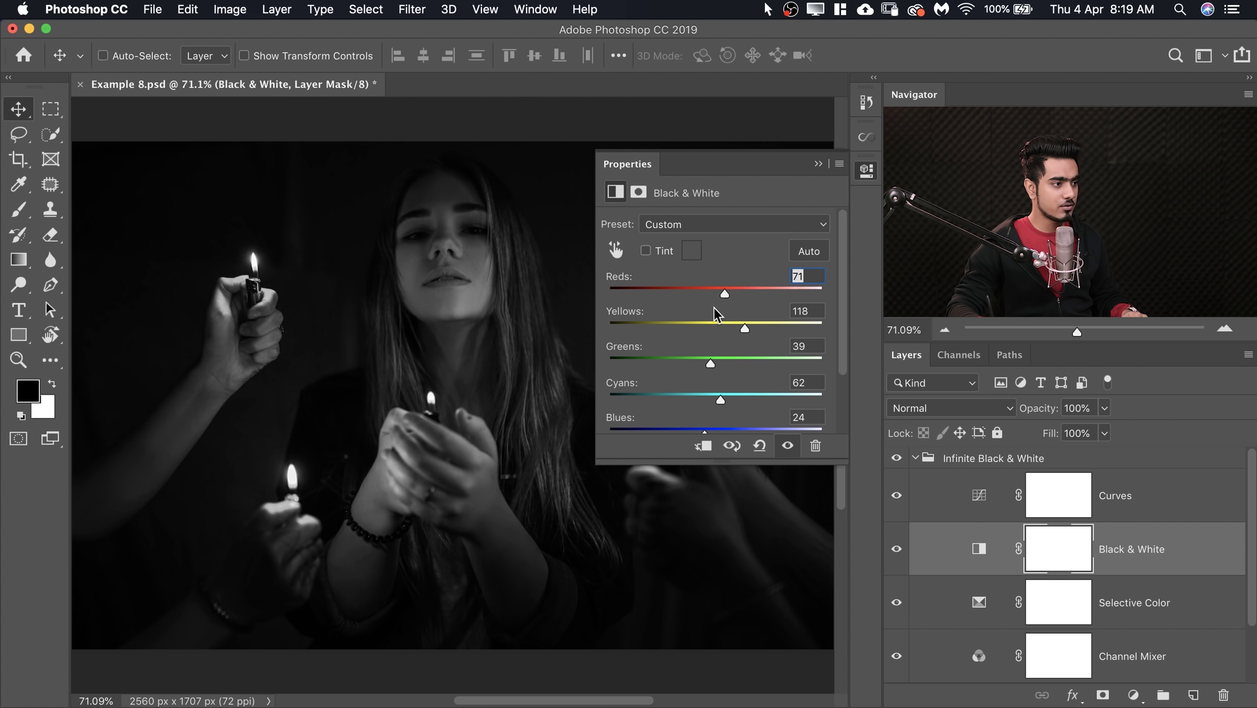
{"action": "left_click", "coordinate": [818, 164]}
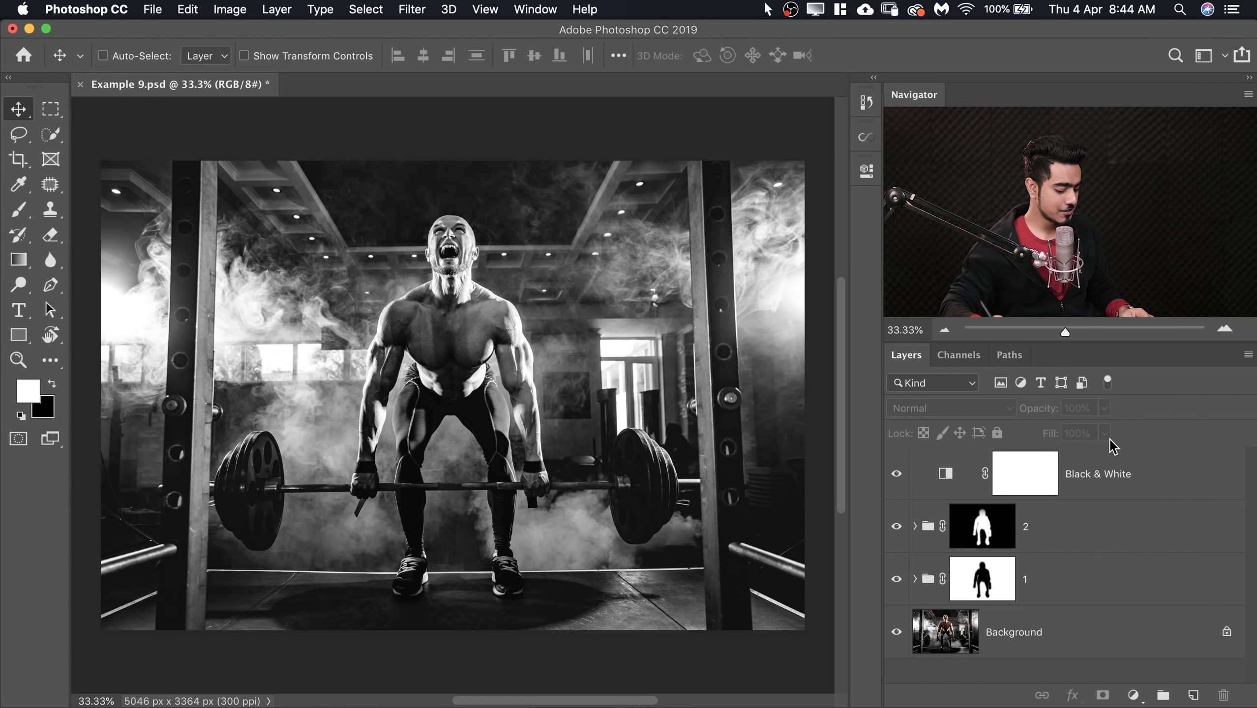
Compare the weightlifter photo with its adjustments hidden and shown, check masked groups 1 and 2, and inspect the man's face and torso up close
{"action": "left_click", "coordinate": [897, 634], "text": "alt"}
{"action": "left_click", "coordinate": [897, 635], "text": "alt"}
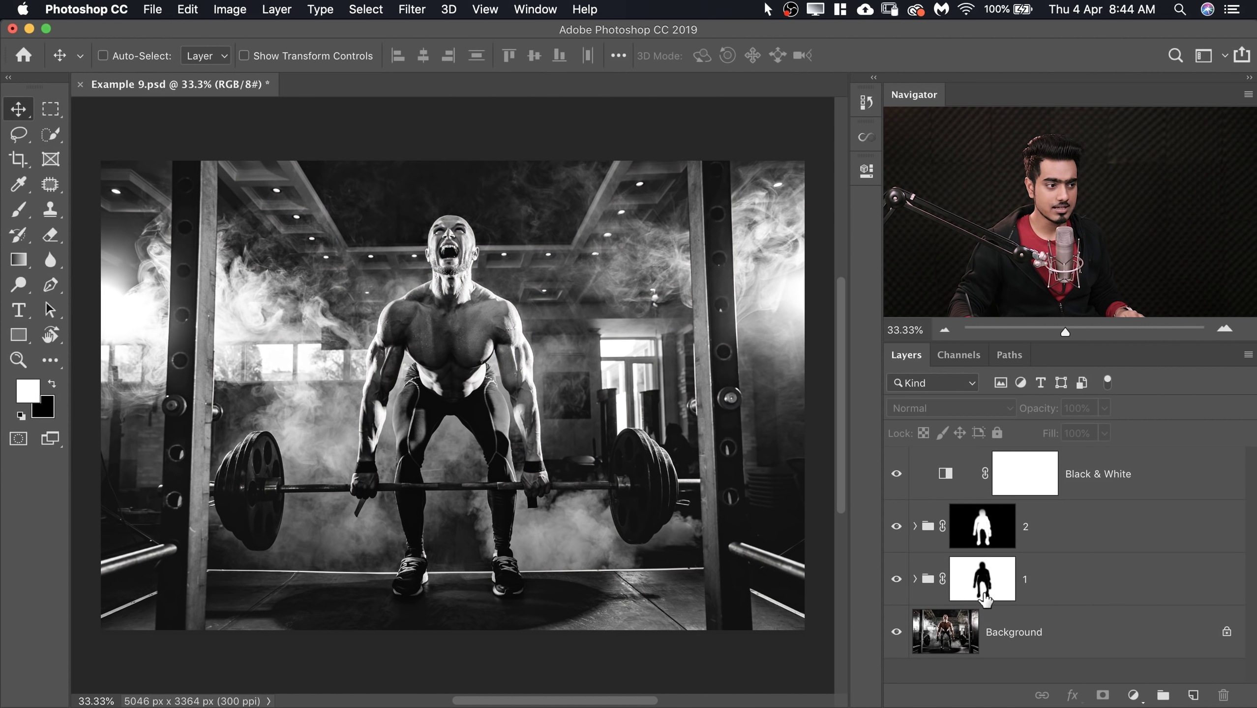
{"action": "left_click", "coordinate": [897, 526]}
{"action": "left_click", "coordinate": [897, 579]}
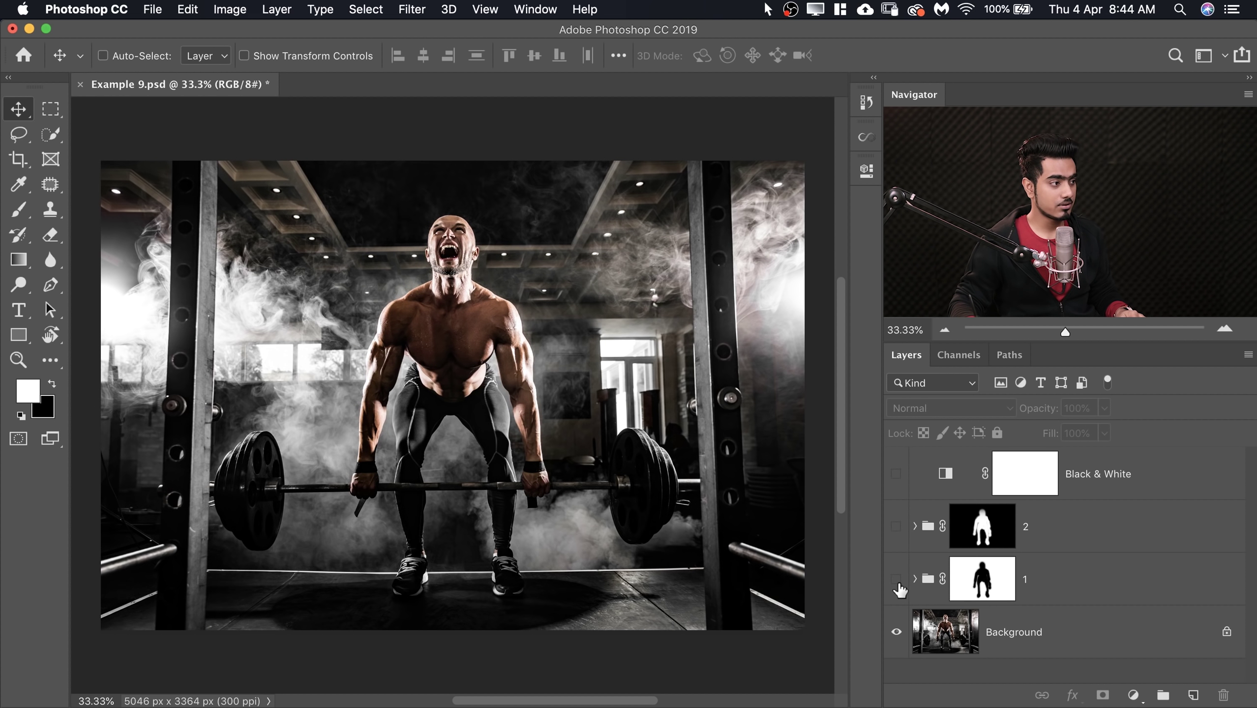
{"action": "left_click", "coordinate": [897, 526]}
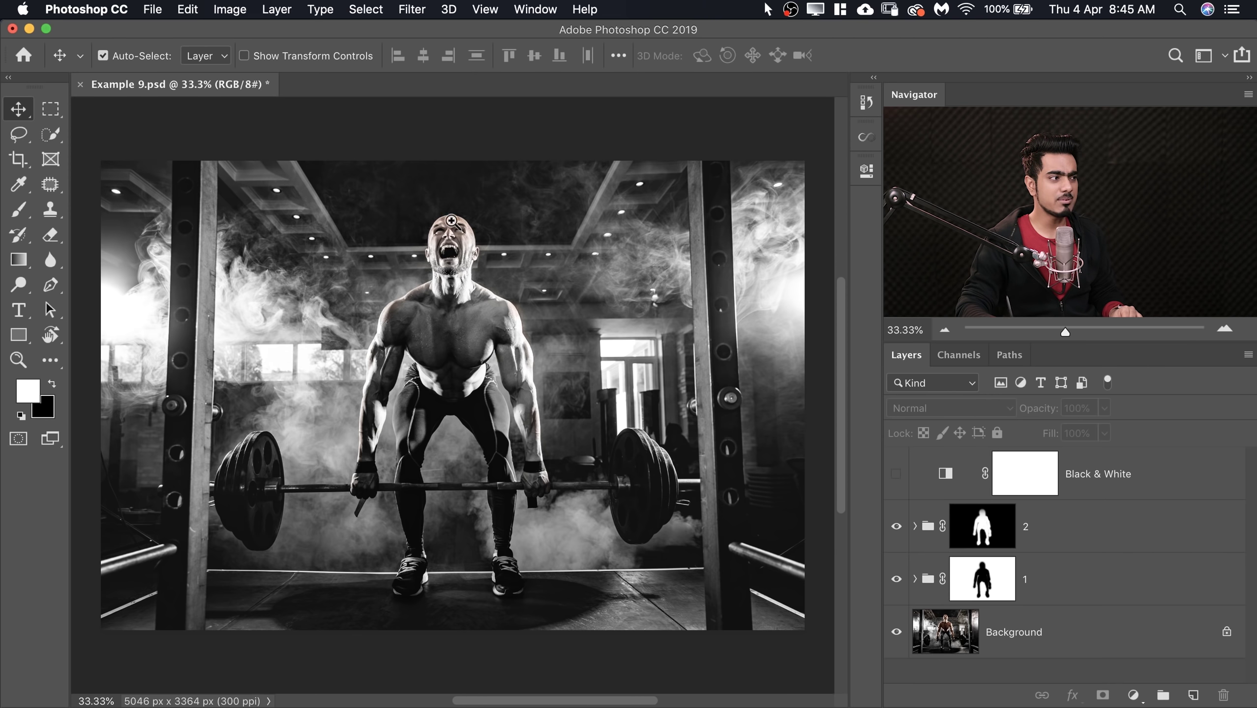
{"action": "left_click_drag", "start_coordinate": [451, 220], "coordinate": [555, 236]}
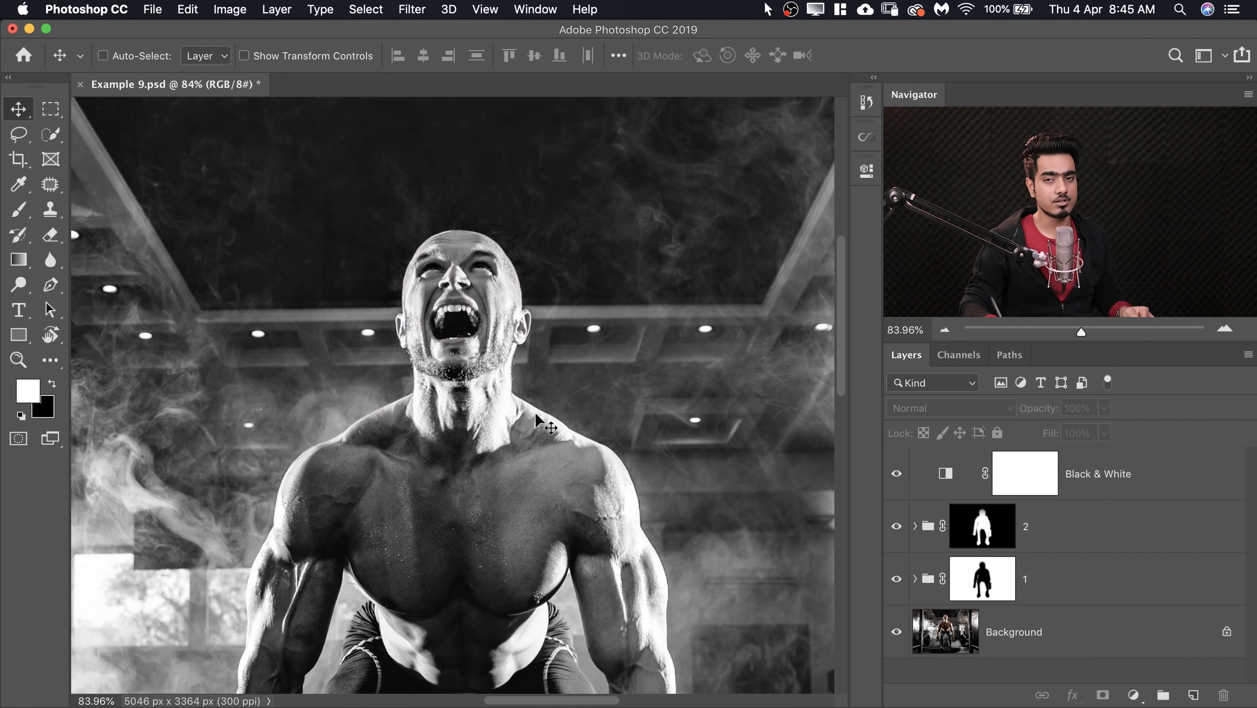
{"action": "key", "text": "super+0"}
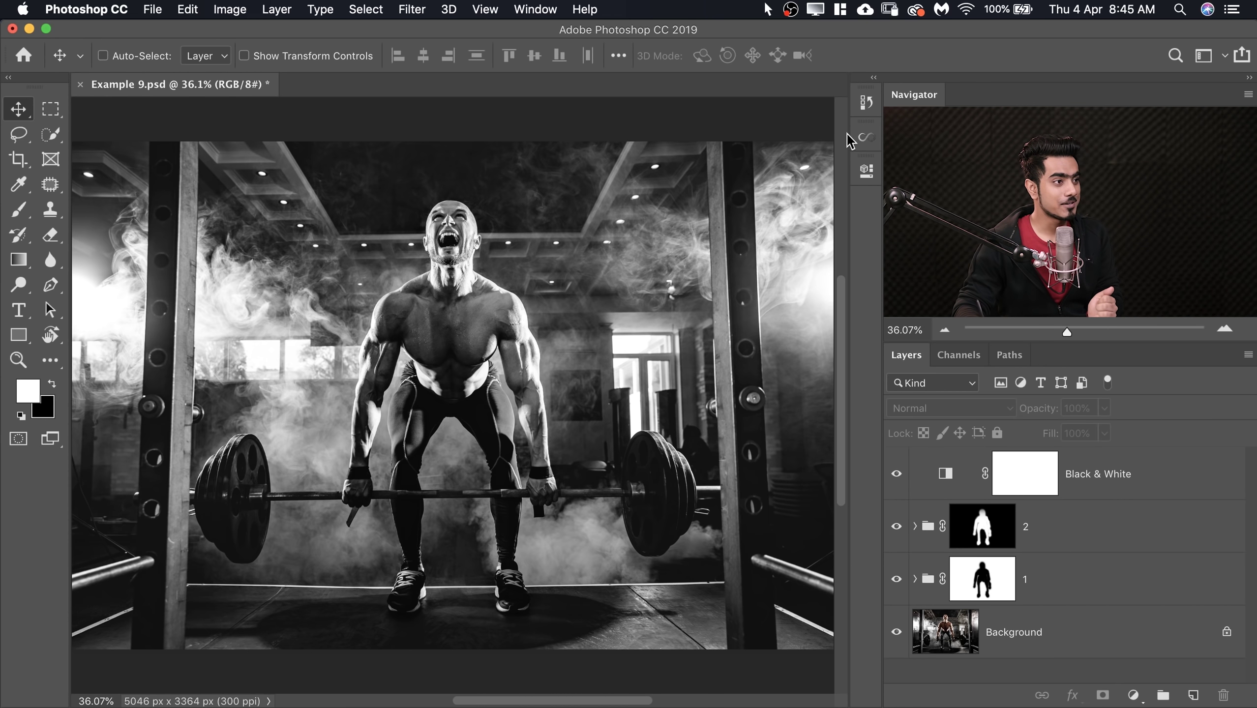
Add a Contrast layer above the weightlifter's Black & White layer and toggle its visibility to compare the effect
{"action": "left_click", "coordinate": [866, 137]}
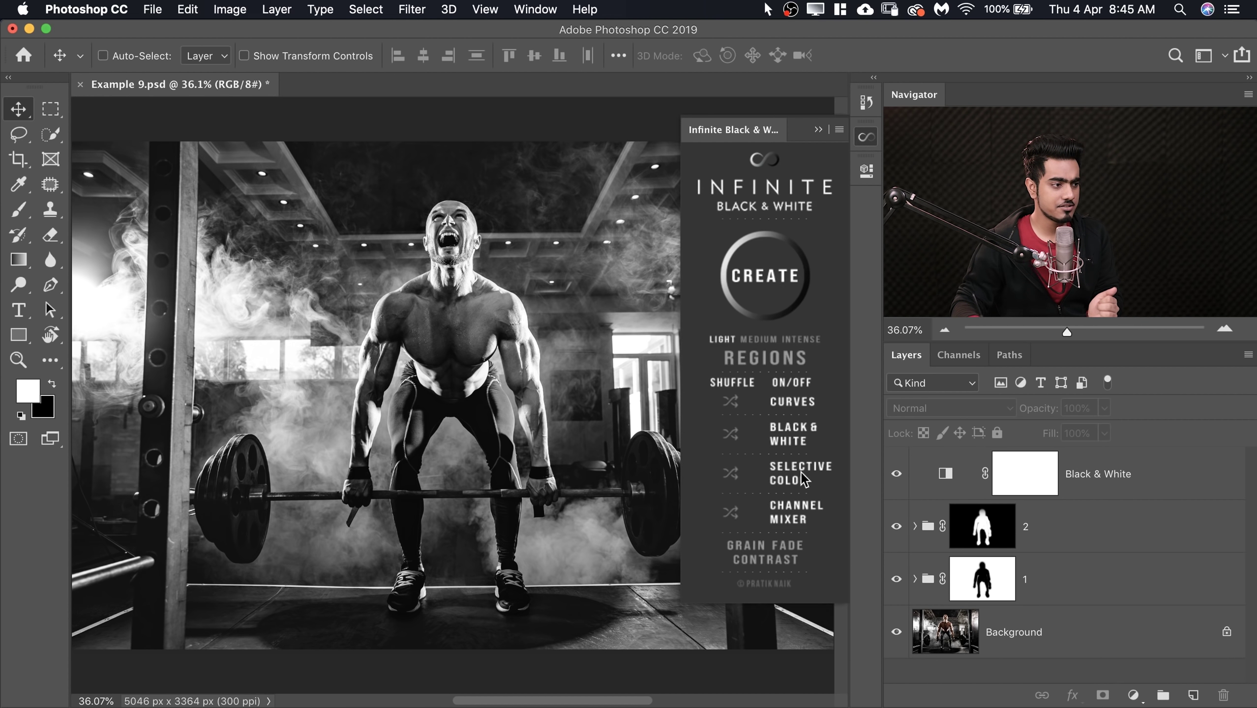
{"action": "left_click", "coordinate": [783, 565]}
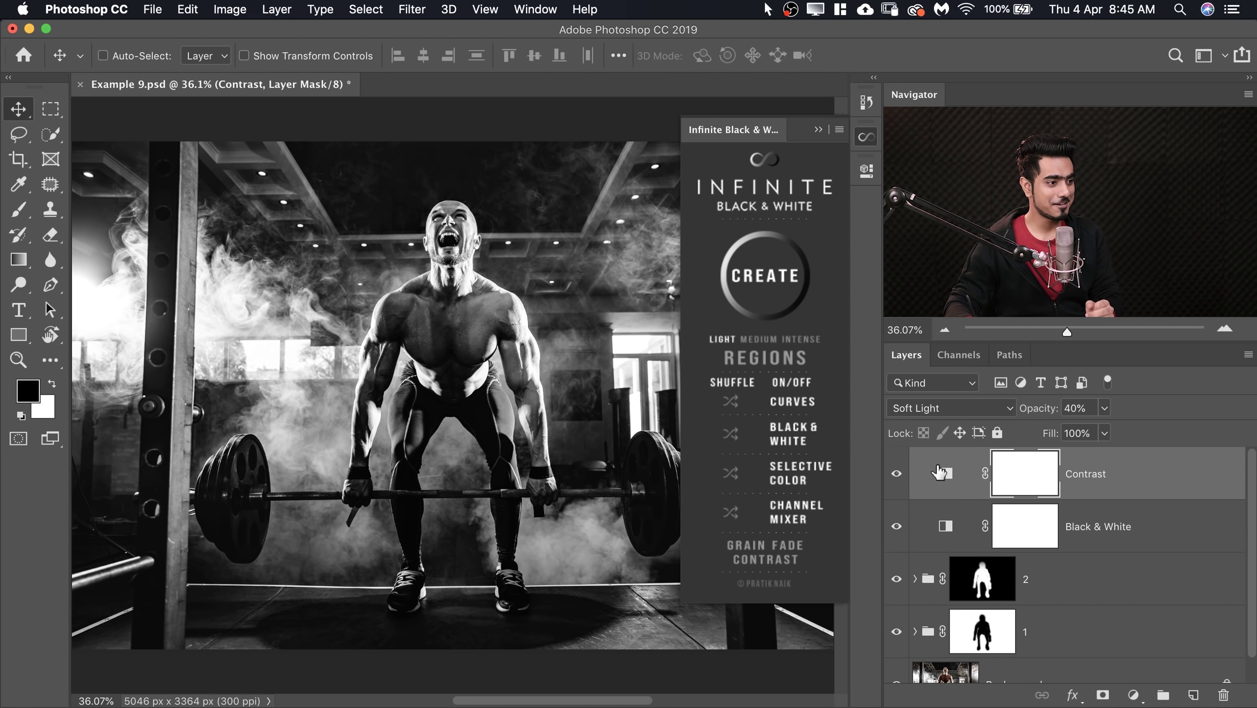
{"action": "left_click", "coordinate": [894, 476]}
{"action": "left_click", "coordinate": [893, 484]}
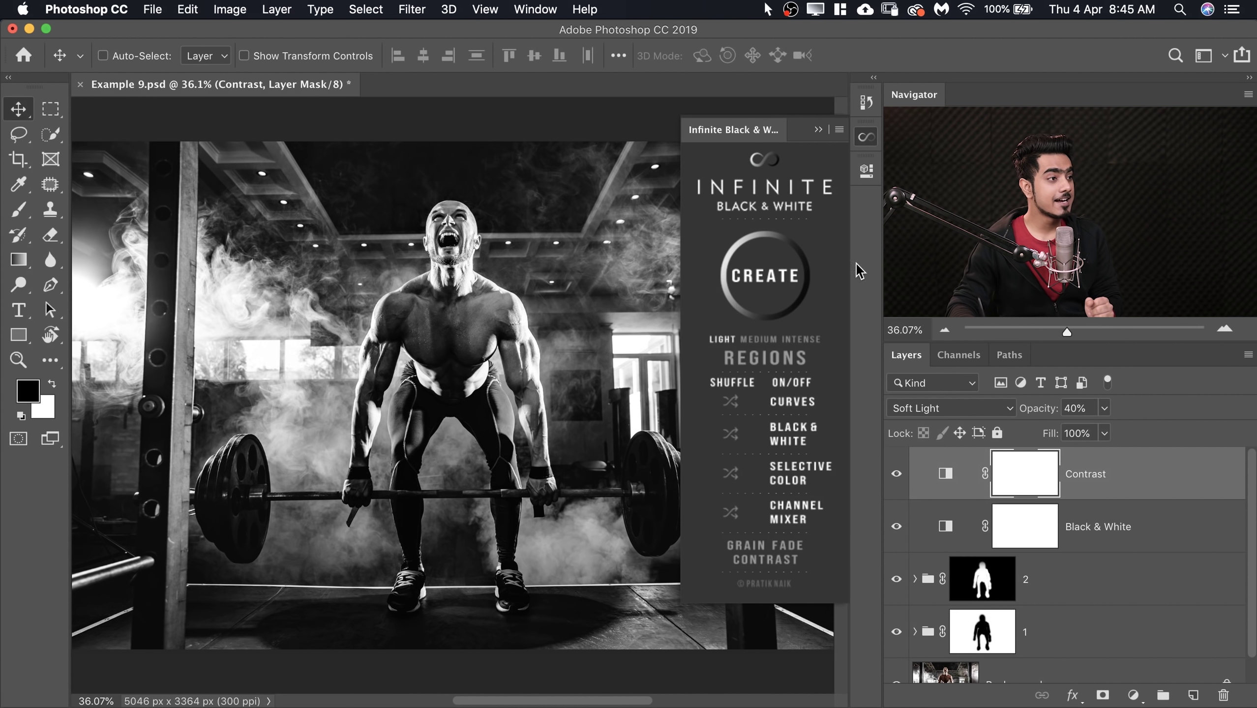
{"action": "left_click", "coordinate": [819, 129]}
{"action": "left_click", "coordinate": [894, 476]}
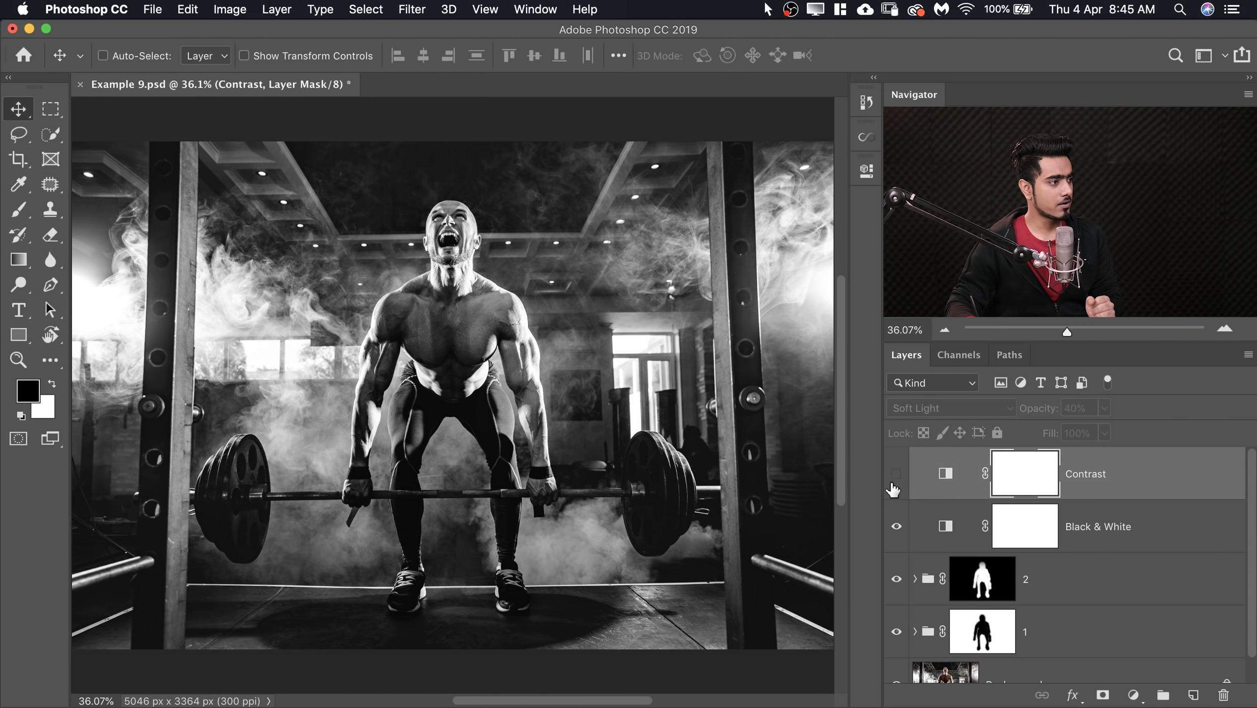
{"action": "left_click", "coordinate": [894, 479]}
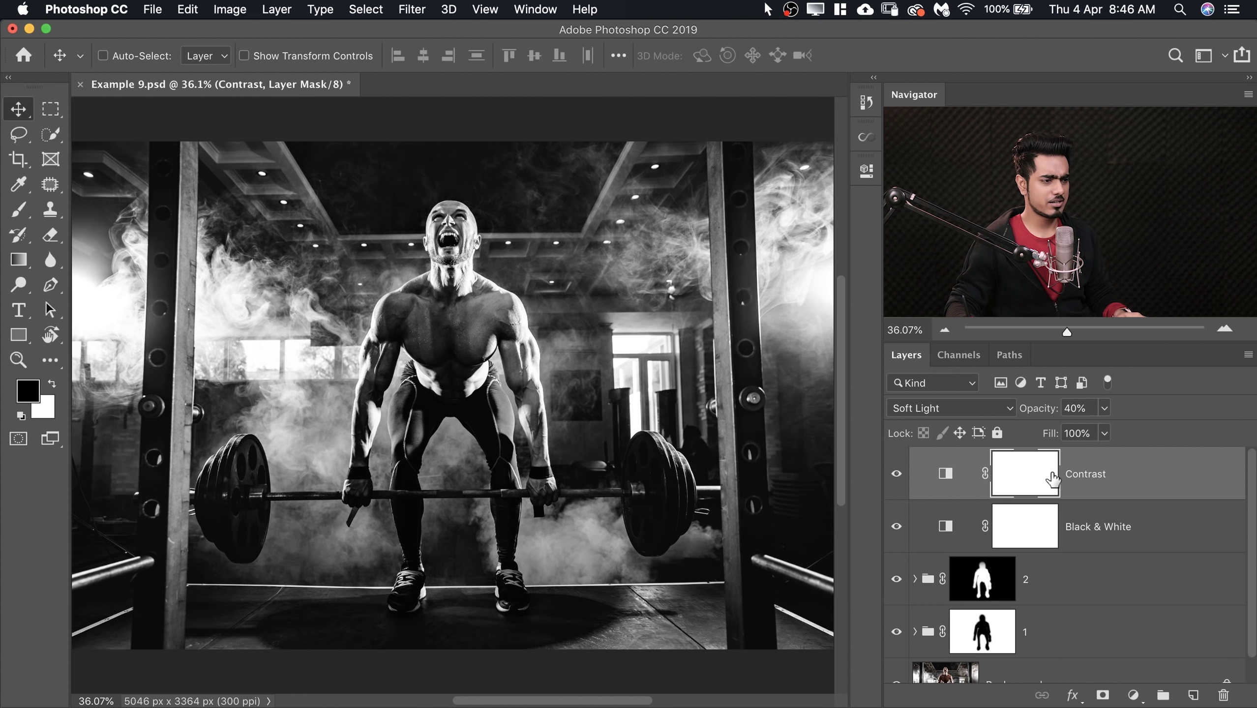
Paint black with a large soft brush on the Contrast layer's mask over the dark surroundings, then compare with the mask disabled
{"action": "left_click", "coordinate": [18, 209]}
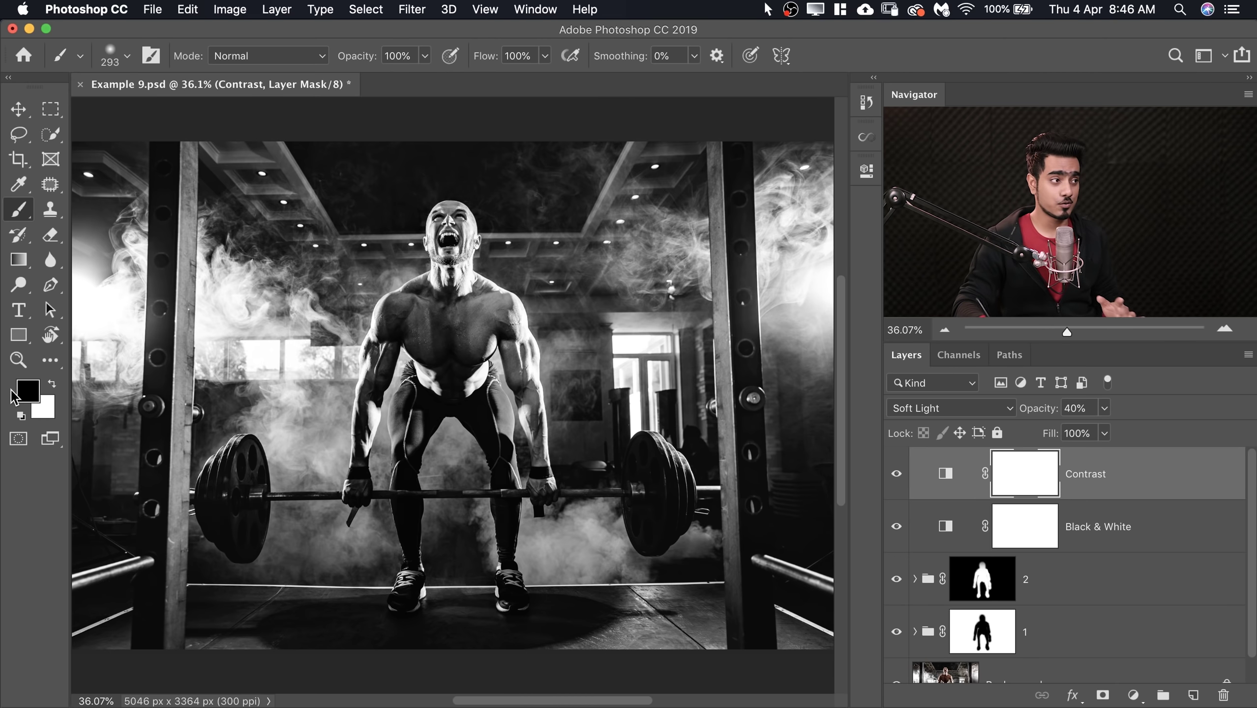
{"action": "left_click_drag", "start_coordinate": [468, 260], "coordinate": [476, 261]}
{"action": "mouse_move", "coordinate": [534, 233]}
{"action": "left_mouse_down"}
{"action": "mouse_move", "coordinate": [538, 248]}
{"action": "mouse_move", "coordinate": [526, 237]}
{"action": "left_mouse_up"}
{"action": "mouse_move", "coordinate": [525, 166]}
{"action": "left_mouse_down"}
{"action": "mouse_move", "coordinate": [359, 163]}
{"action": "mouse_move", "coordinate": [298, 227]}
{"action": "mouse_move", "coordinate": [386, 179]}
{"action": "mouse_move", "coordinate": [385, 162]}
{"action": "mouse_move", "coordinate": [268, 188]}
{"action": "mouse_move", "coordinate": [231, 173]}
{"action": "mouse_move", "coordinate": [226, 198]}
{"action": "left_mouse_up"}
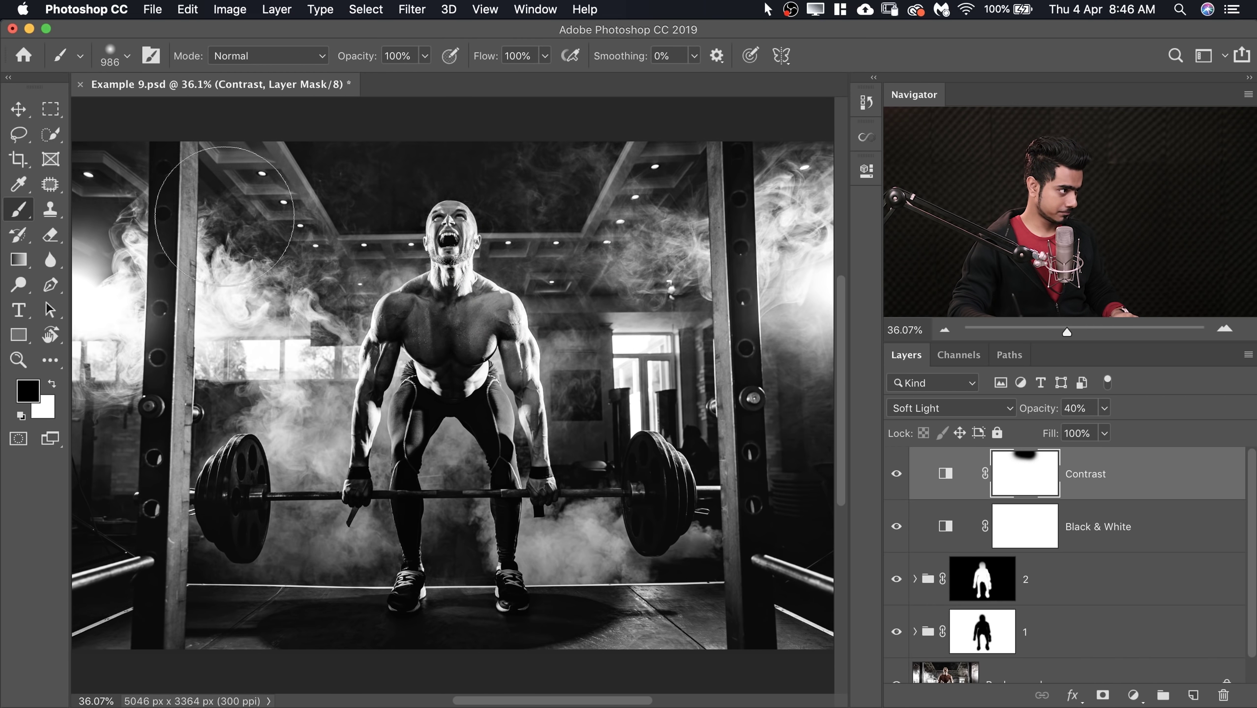
{"action": "mouse_move", "coordinate": [267, 397]}
{"action": "left_mouse_down"}
{"action": "mouse_move", "coordinate": [293, 422]}
{"action": "mouse_move", "coordinate": [334, 377]}
{"action": "left_mouse_up"}
{"action": "mouse_move", "coordinate": [359, 524]}
{"action": "left_mouse_down"}
{"action": "mouse_move", "coordinate": [659, 461]}
{"action": "mouse_move", "coordinate": [496, 479]}
{"action": "left_mouse_up"}
{"action": "key", "text": "bracketleft"}
{"action": "key", "text": "bracketleft"}
{"action": "key", "text": "bracketleft"}
{"action": "key", "text": "bracketleft"}
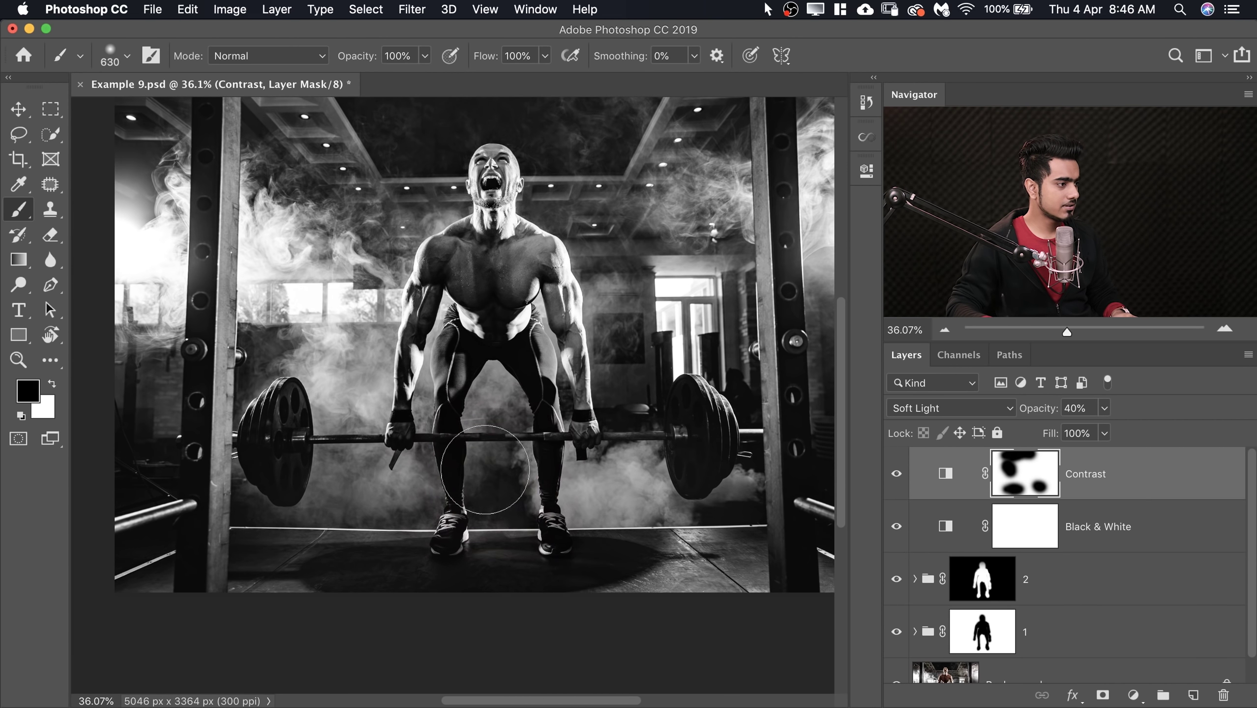
{"action": "mouse_move", "coordinate": [709, 278]}
{"action": "left_mouse_down"}
{"action": "mouse_move", "coordinate": [780, 281]}
{"action": "mouse_move", "coordinate": [809, 326]}
{"action": "mouse_move", "coordinate": [820, 377]}
{"action": "mouse_move", "coordinate": [799, 454]}
{"action": "left_mouse_up"}
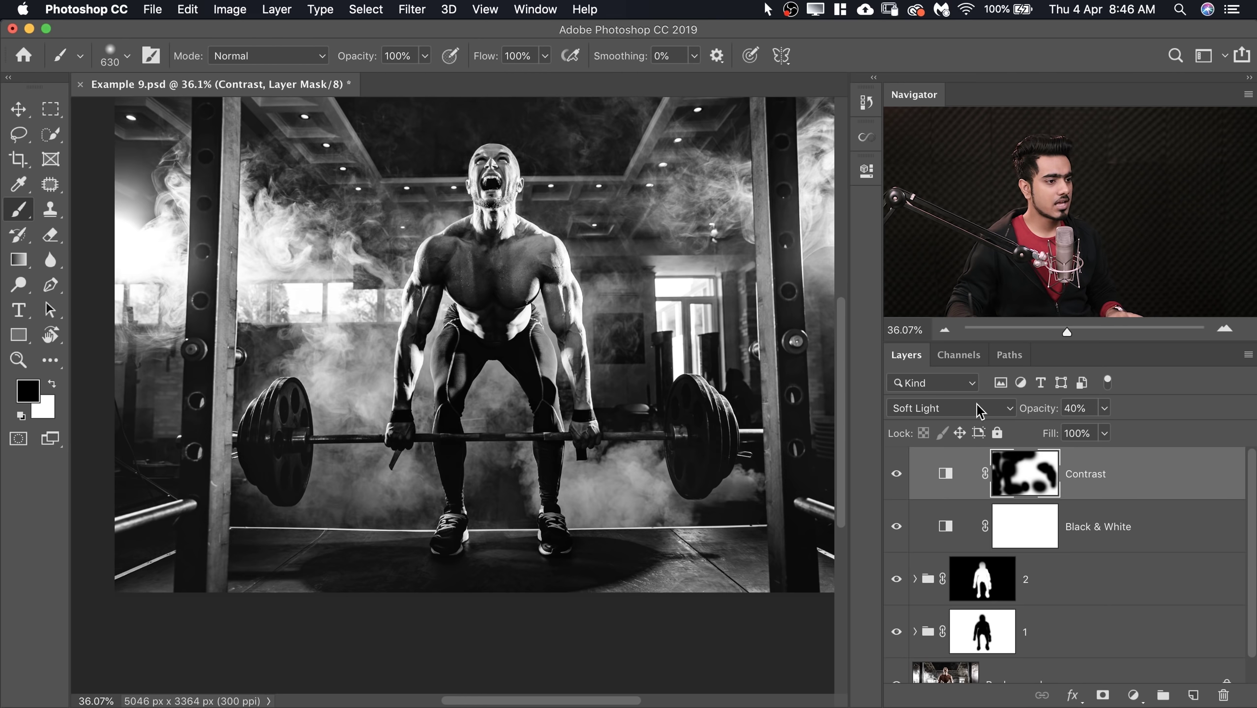
{"action": "left_click", "coordinate": [1033, 469], "text": "shift"}
{"action": "left_click", "coordinate": [1030, 465], "text": "shift"}
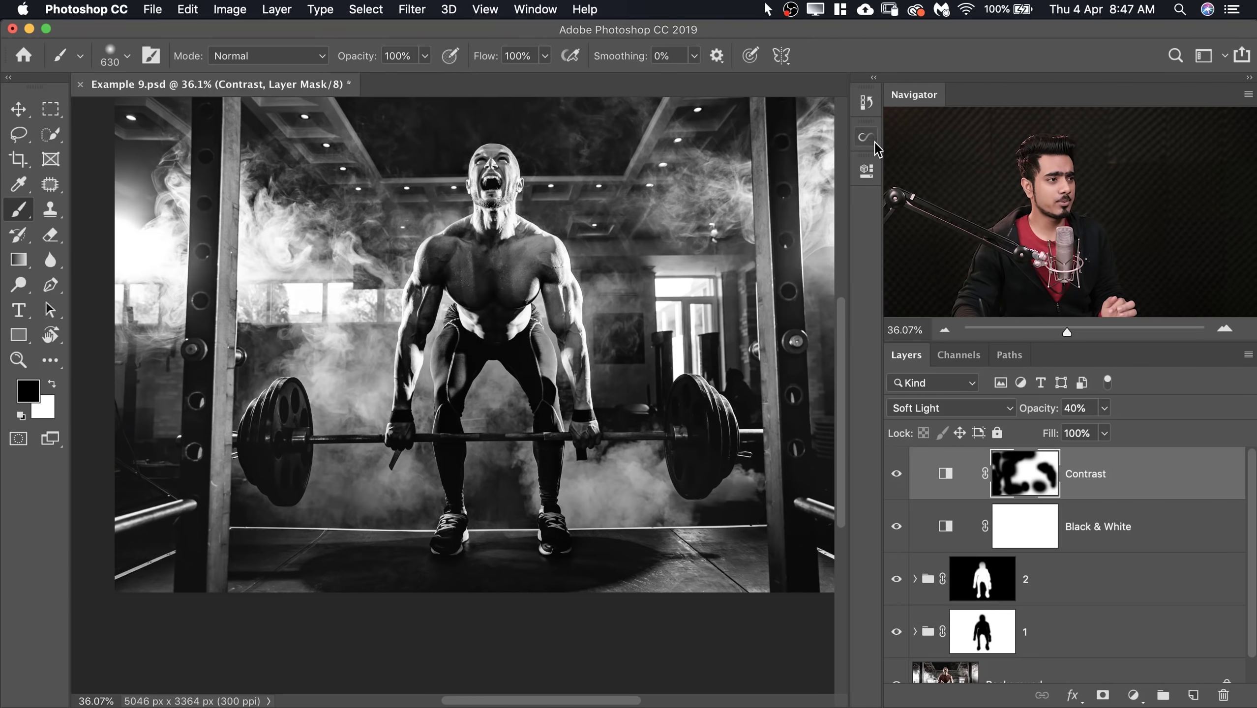
Add a second Contrast layer above the masked one and open its Black & White settings
{"action": "left_click", "coordinate": [866, 138]}
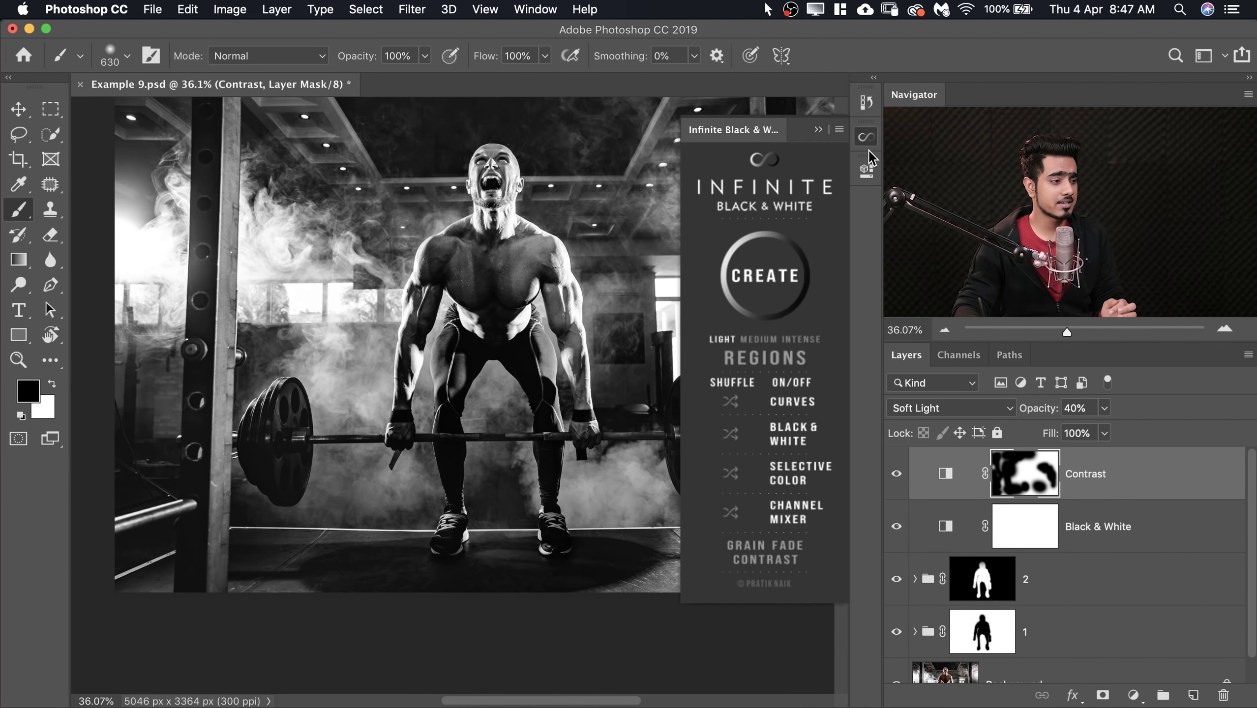
{"action": "left_click", "coordinate": [767, 562]}
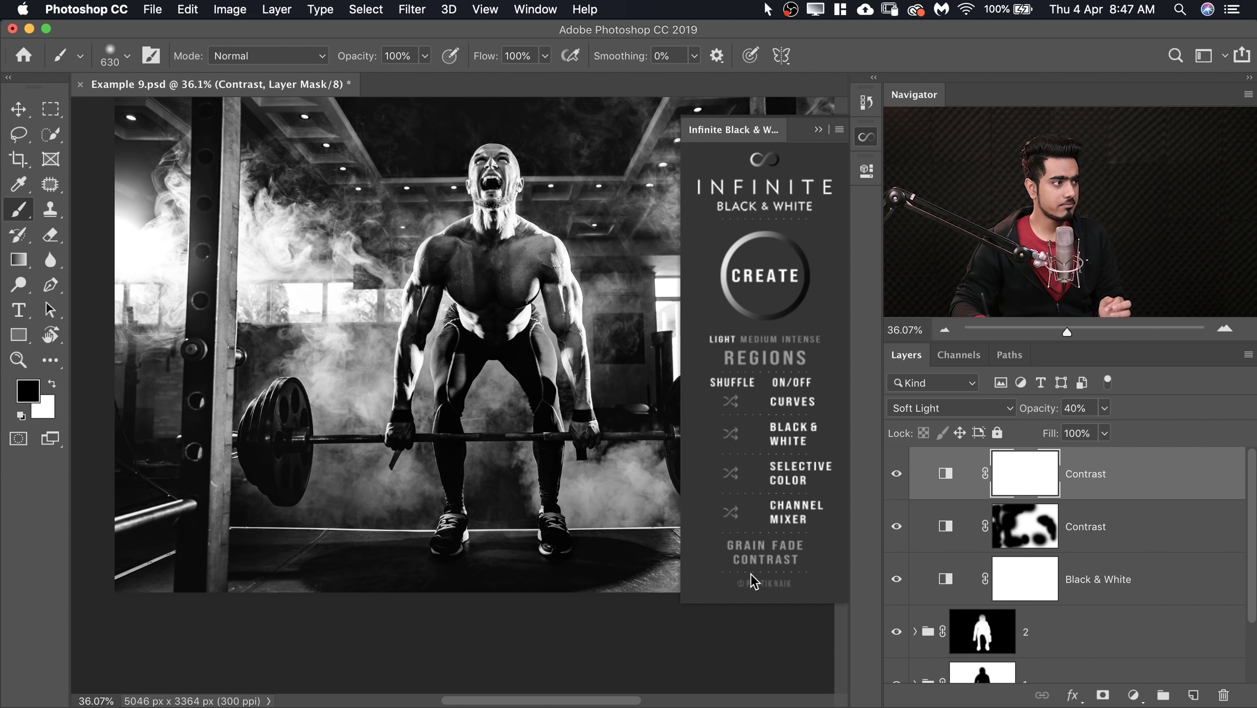
{"action": "left_click", "coordinate": [817, 130]}
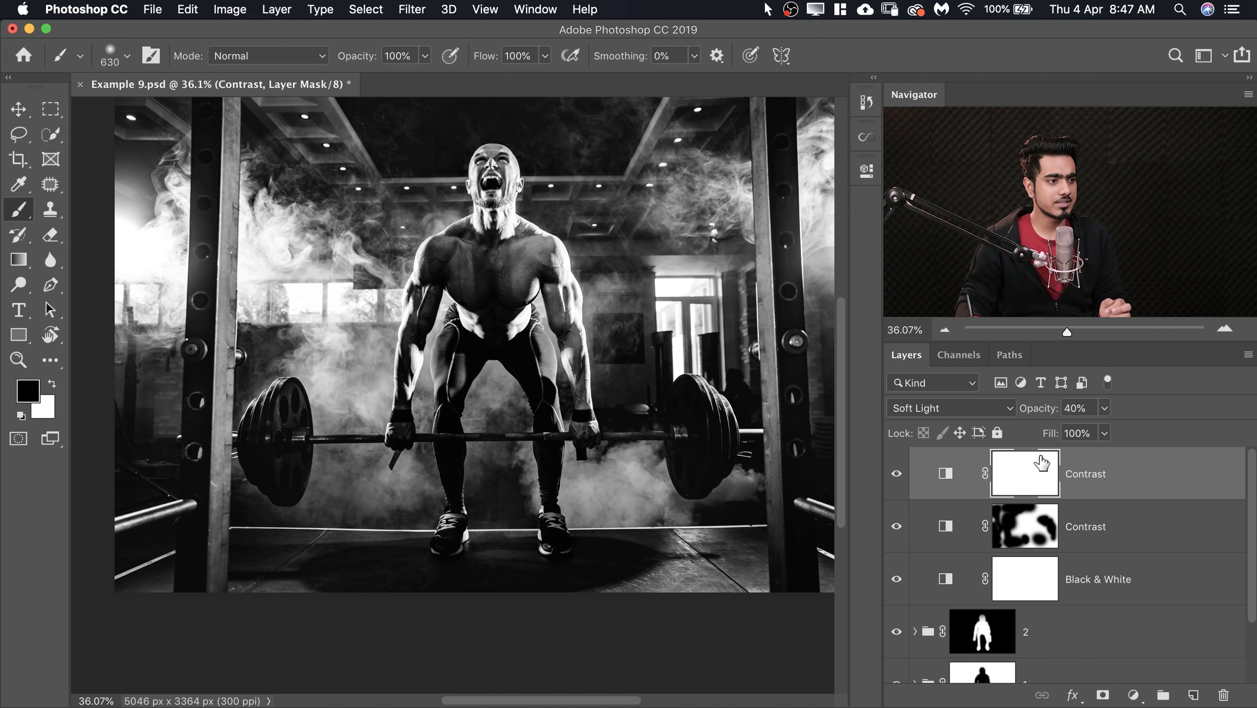
{"action": "double_click", "coordinate": [946, 476]}
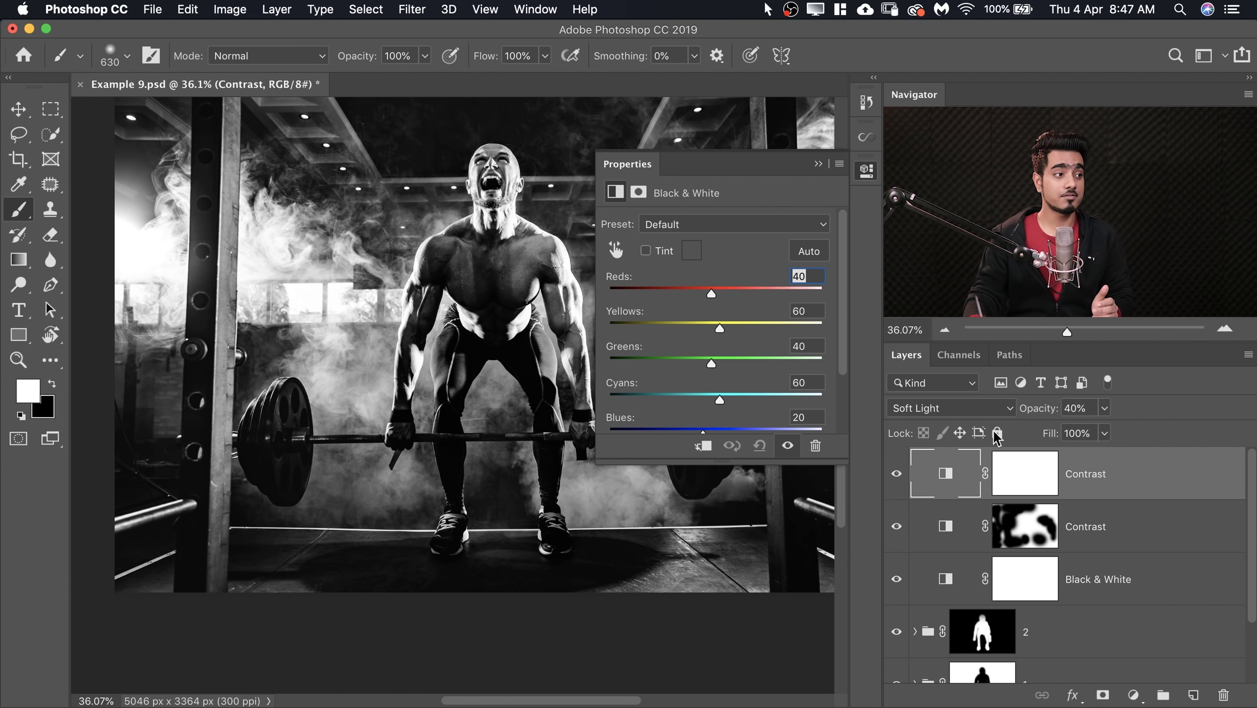
Reduce the opacity of the topmost Contrast layer on the weightlifter photo to 16%
{"action": "left_click", "coordinate": [818, 165]}
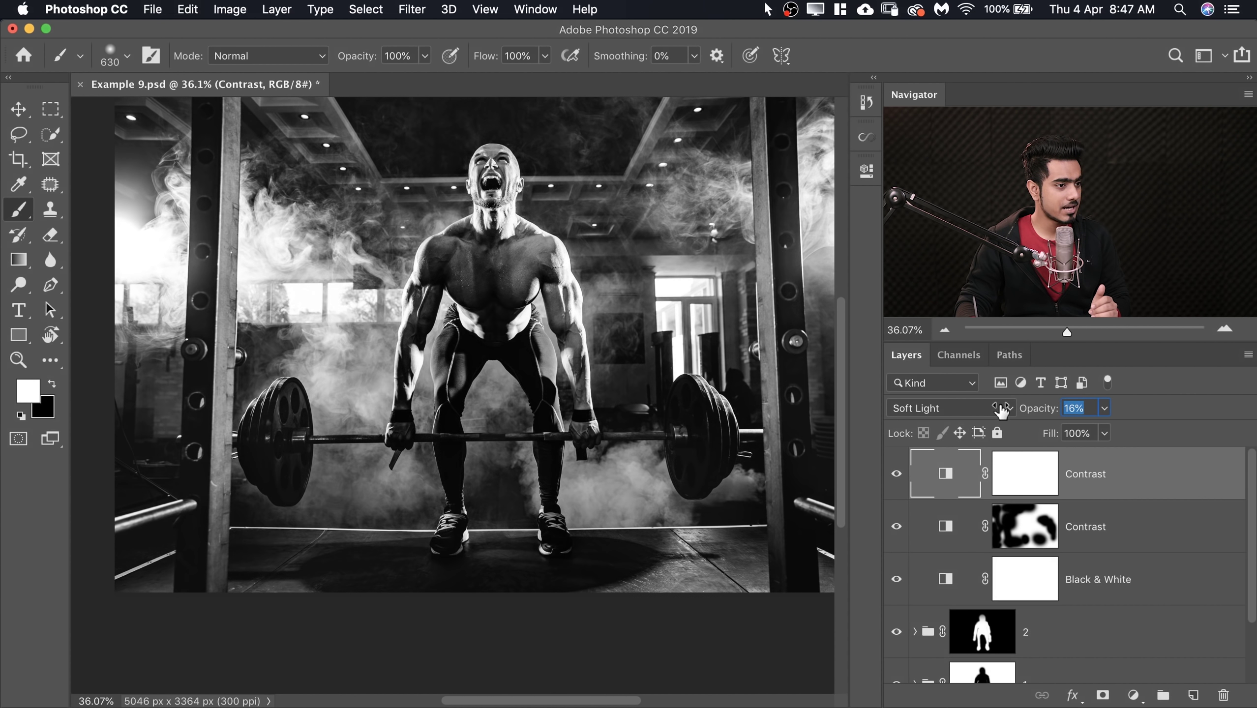
{"action": "key", "text": "Up"}
{"action": "key", "text": "Up"}
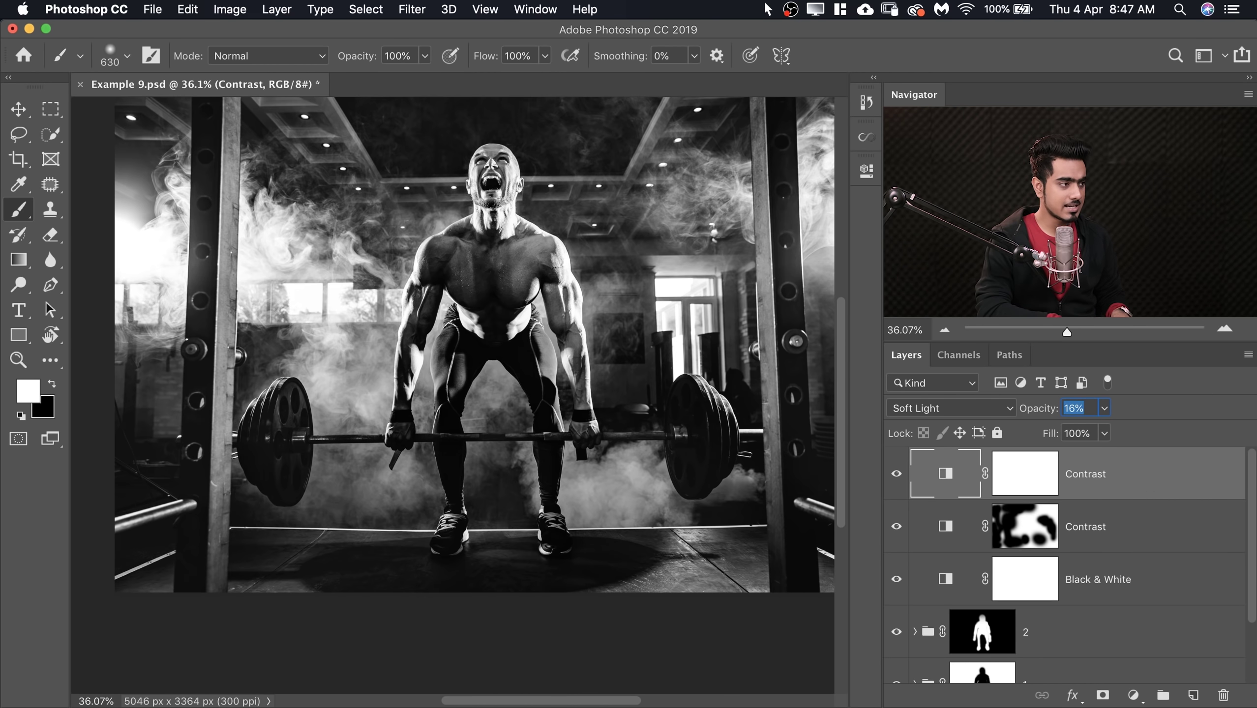
{"action": "key", "text": "Return"}
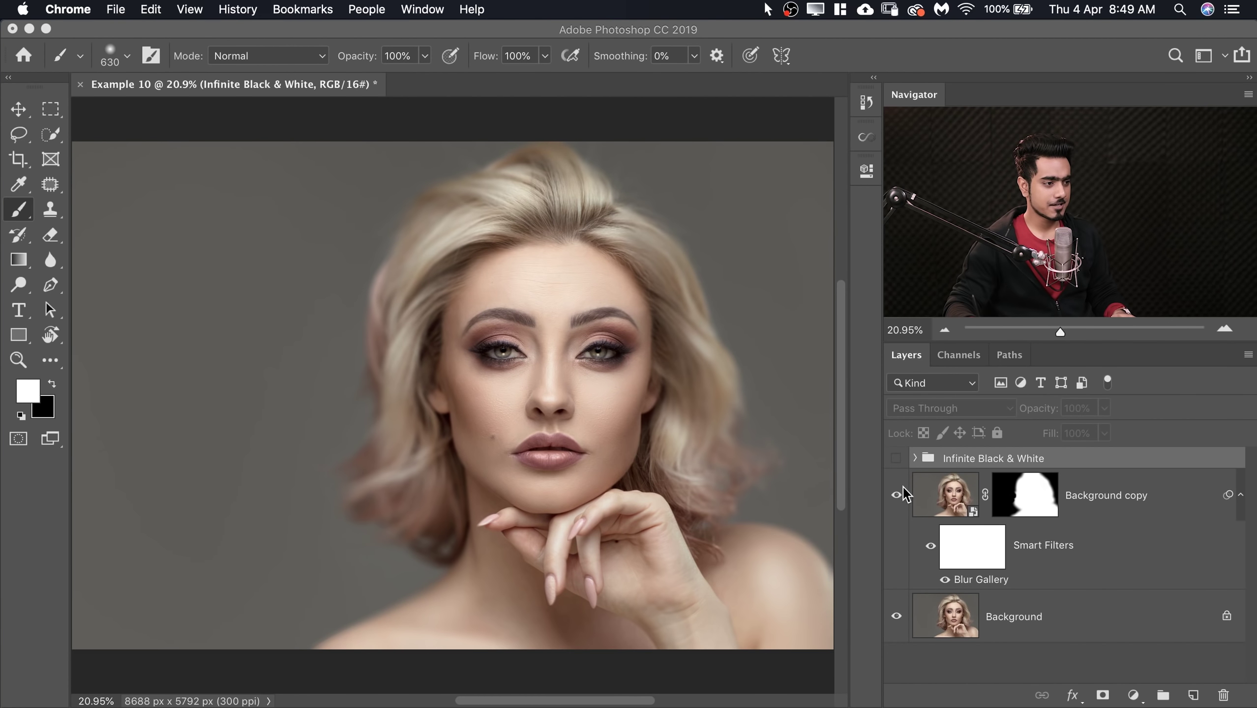
Show the Infinite Black & White group on the blonde woman's portrait, expand it and select its top Contrast layer
{"action": "left_click", "coordinate": [897, 494]}
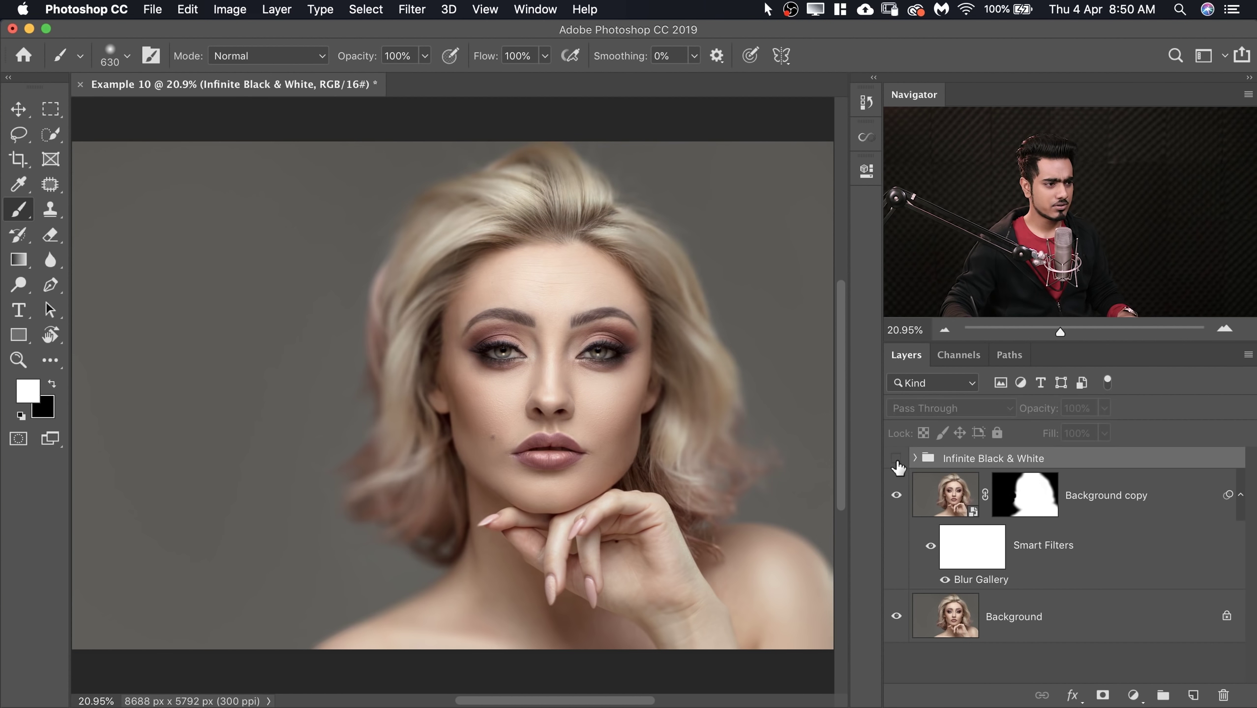
{"action": "left_click", "coordinate": [896, 460]}
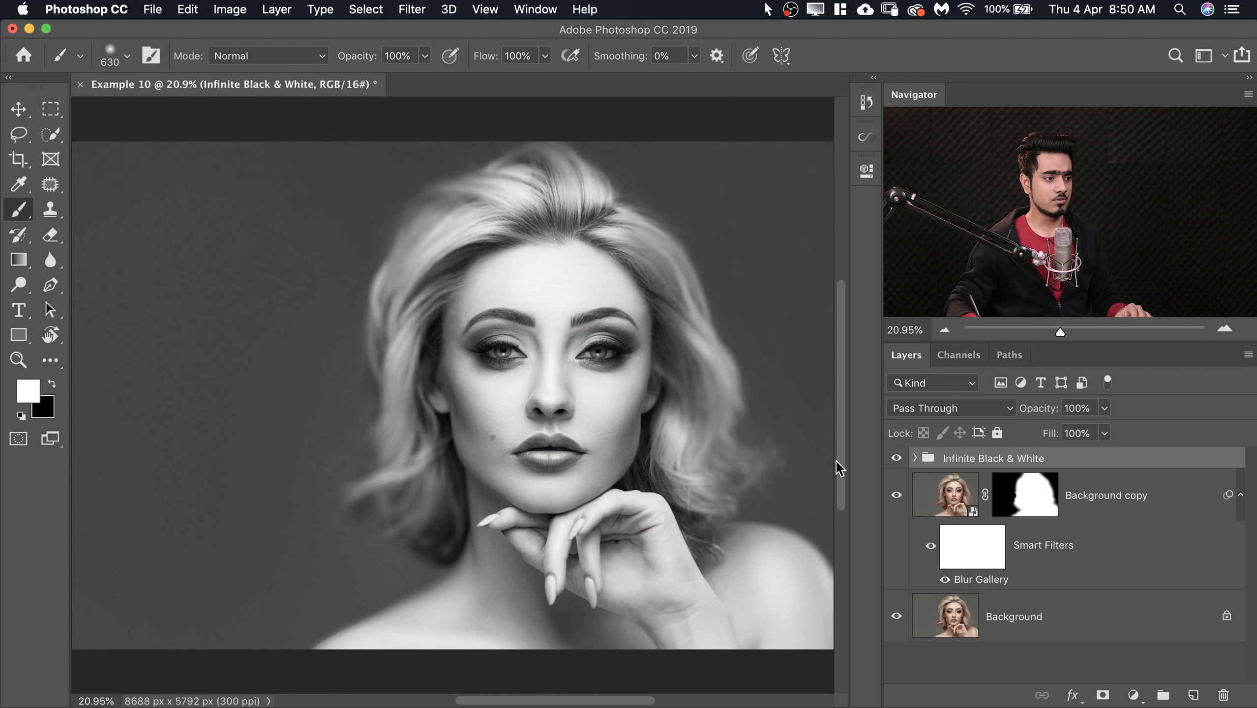
{"action": "left_click", "coordinate": [915, 458]}
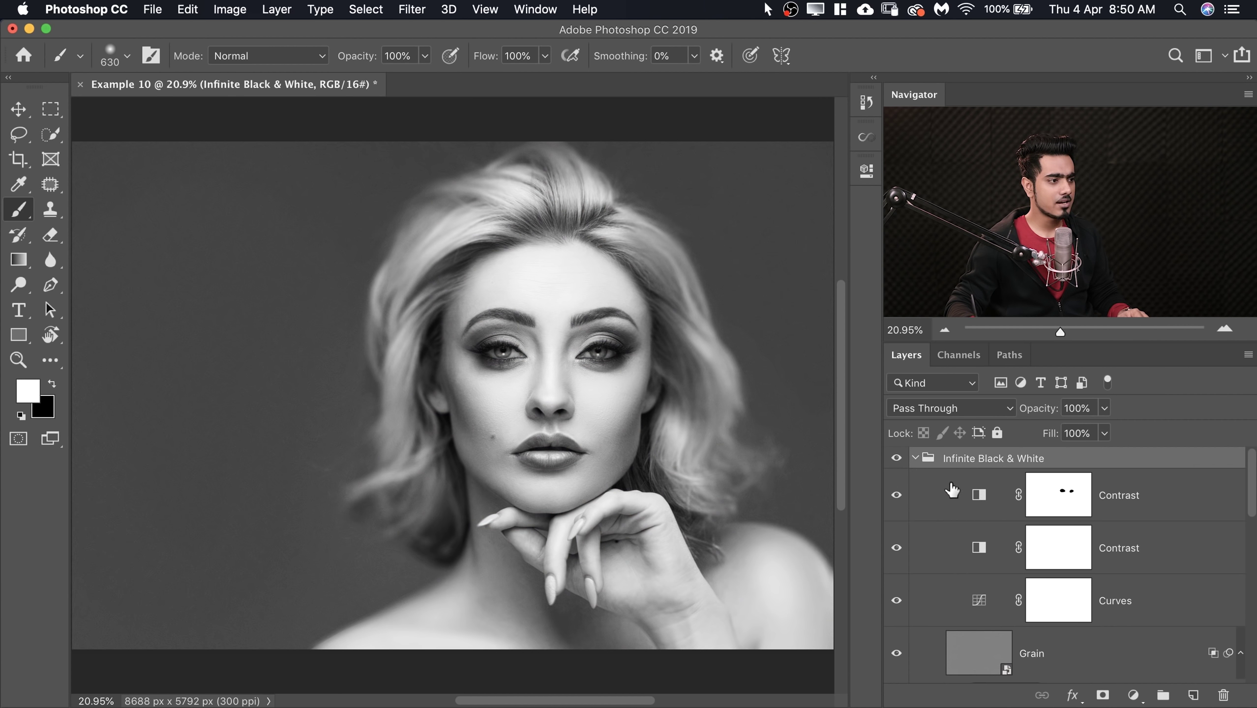
{"action": "left_click", "coordinate": [979, 490]}
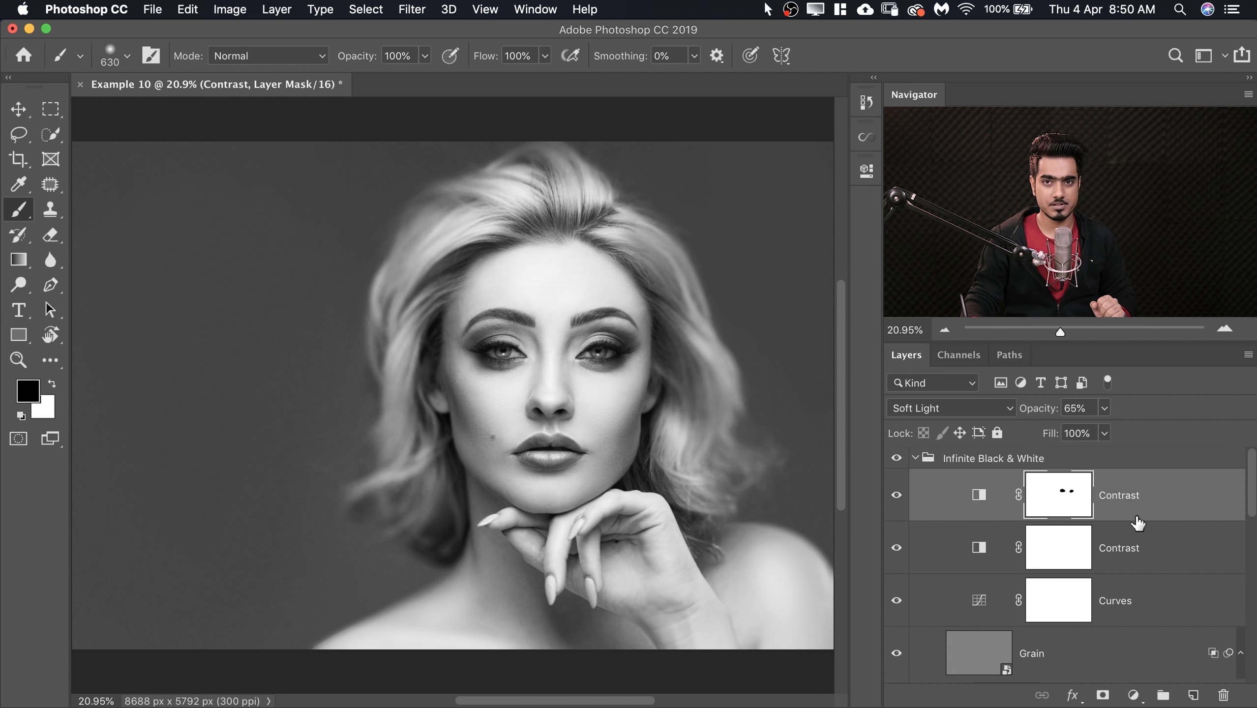
Add the Infinite Black & White Regions group with Highlights, Midtones and Shadows curves above the Contrast layers
{"action": "left_click", "coordinate": [867, 140]}
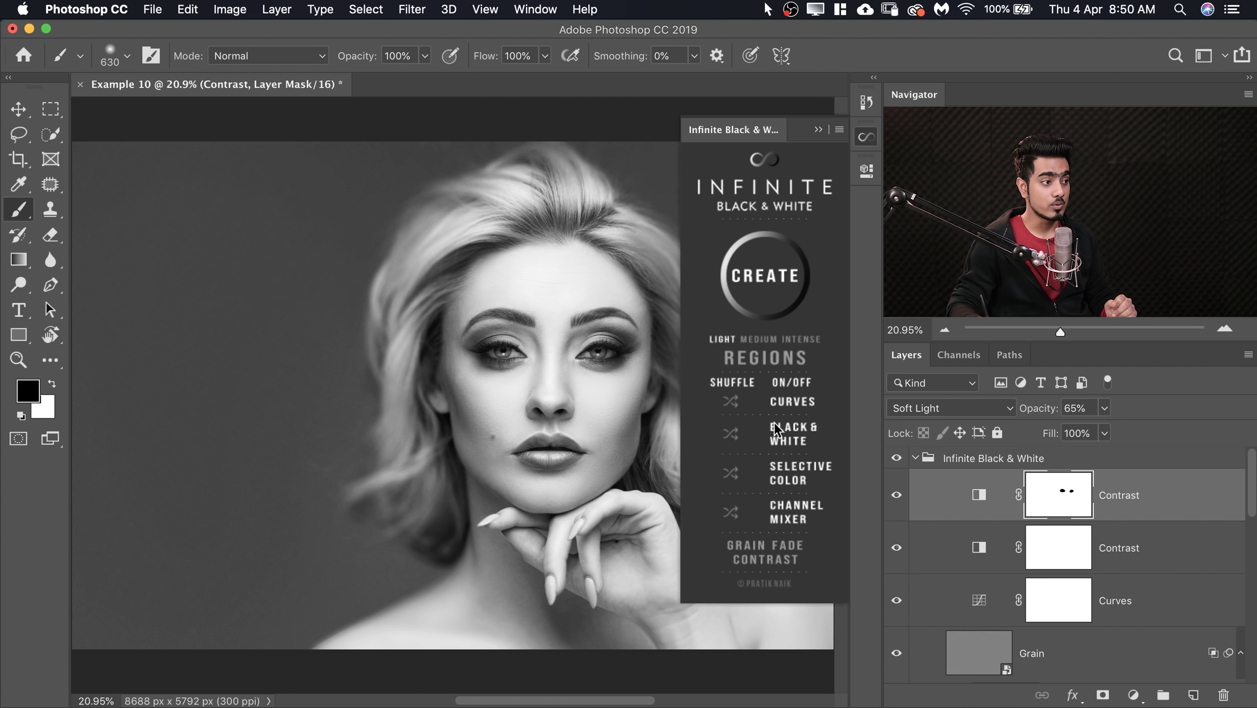
{"action": "left_click", "coordinate": [779, 366]}
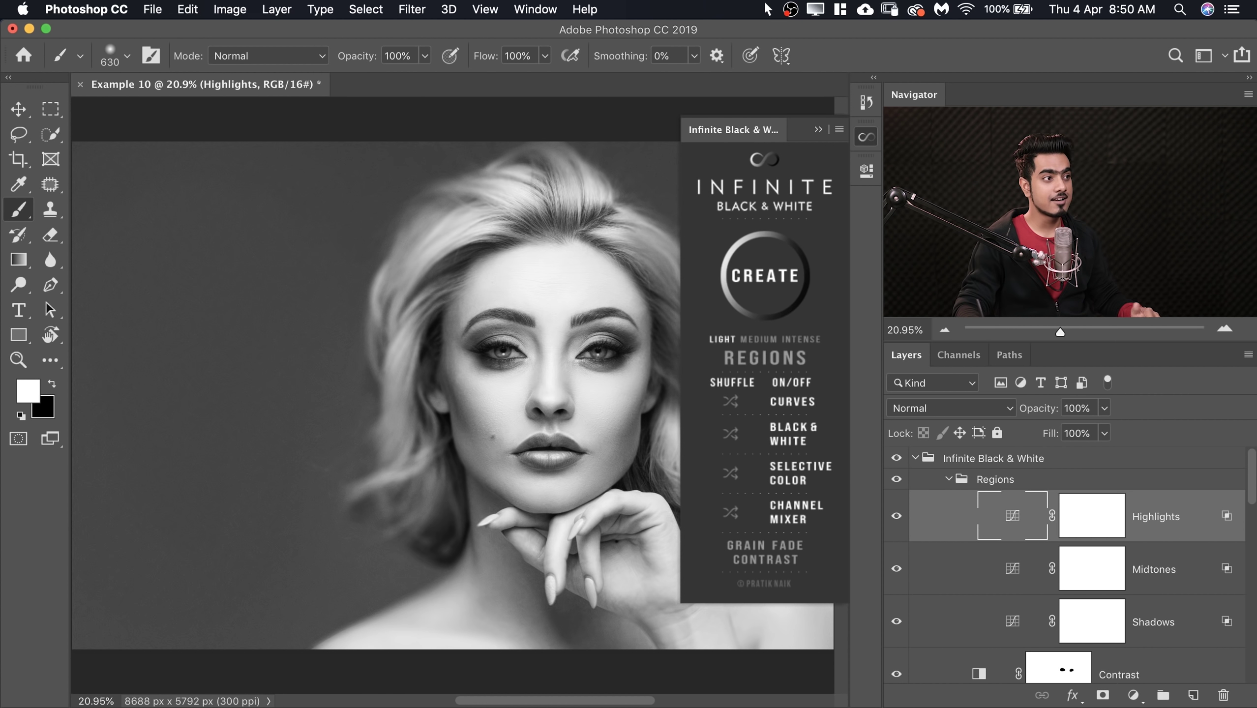
{"action": "left_click", "coordinate": [817, 129]}
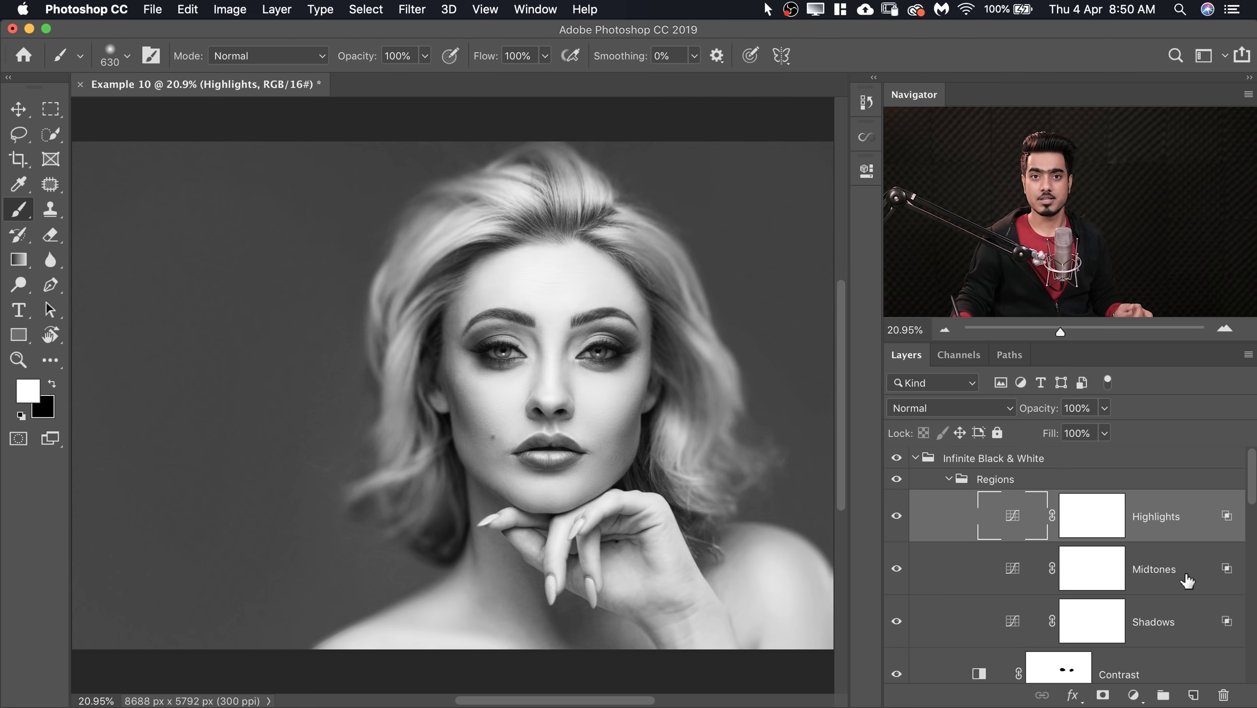
Darken the portrait's Shadows curve with a point at input 143, output 109, and raise its black point to output 27
{"action": "double_click", "coordinate": [1013, 624]}
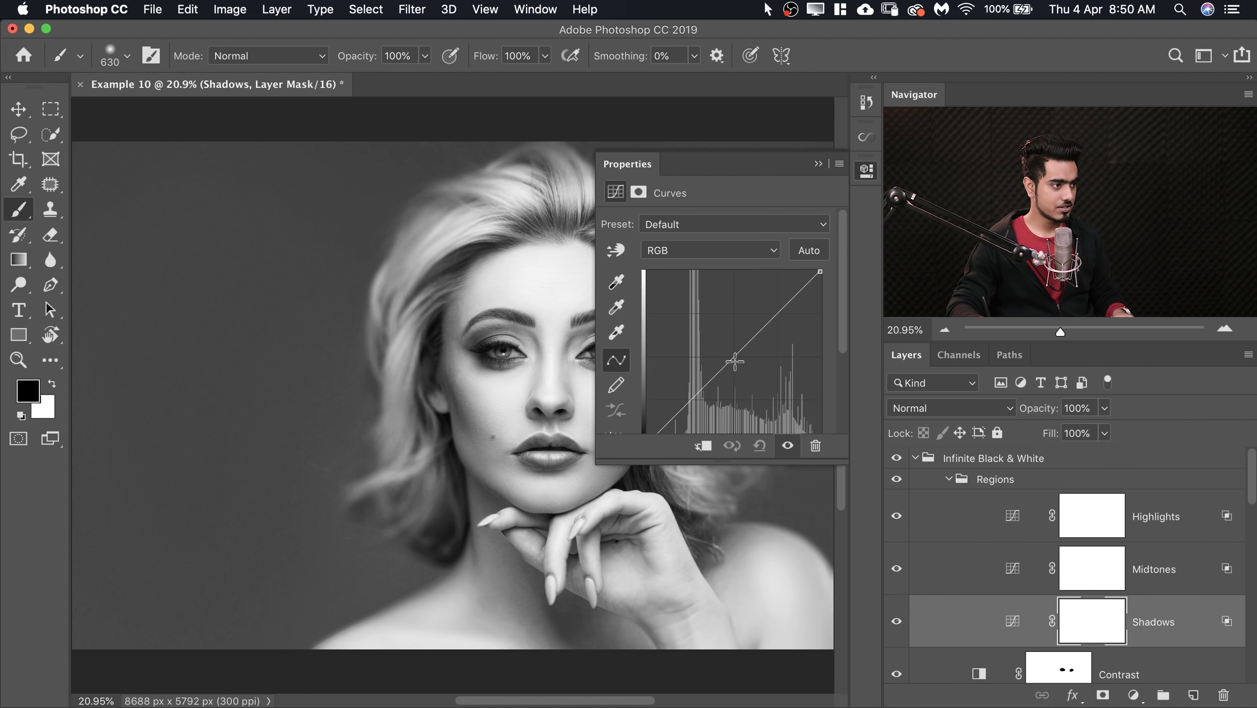
{"action": "left_click_drag", "start_coordinate": [735, 362], "coordinate": [745, 372]}
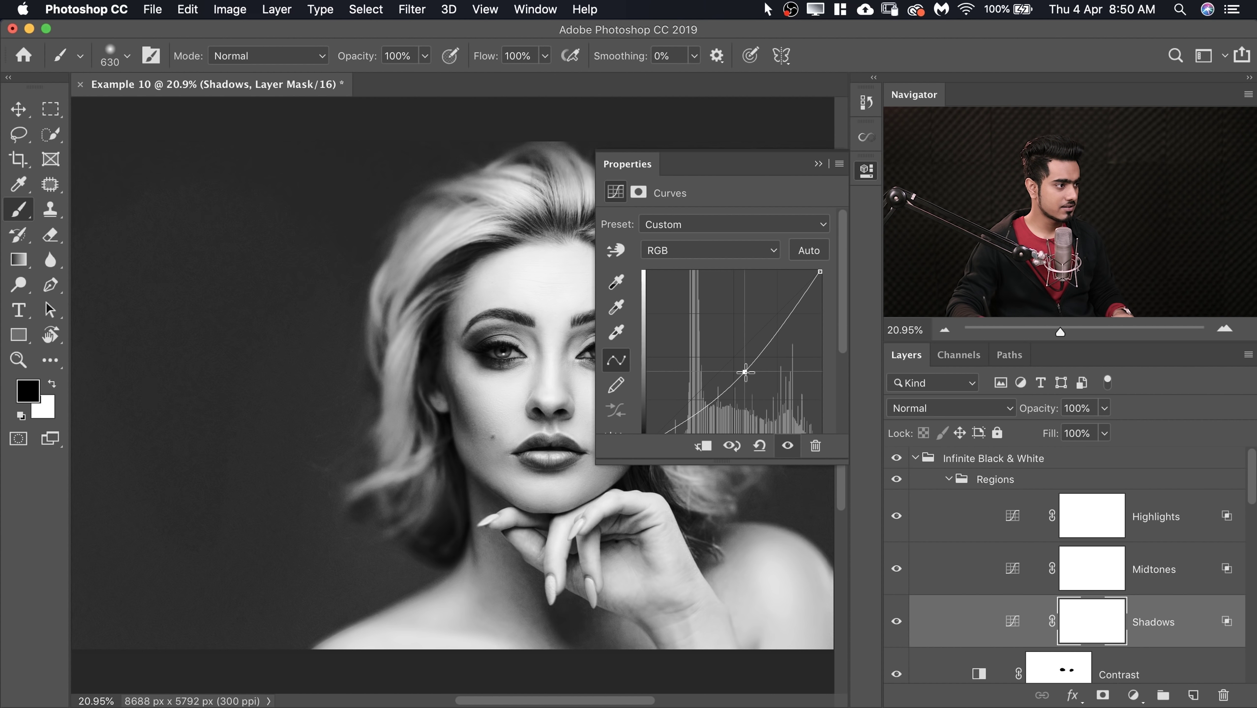
{"action": "scroll", "coordinate": [492, 385], "scroll_direction": "right", "scroll_amount": 4}
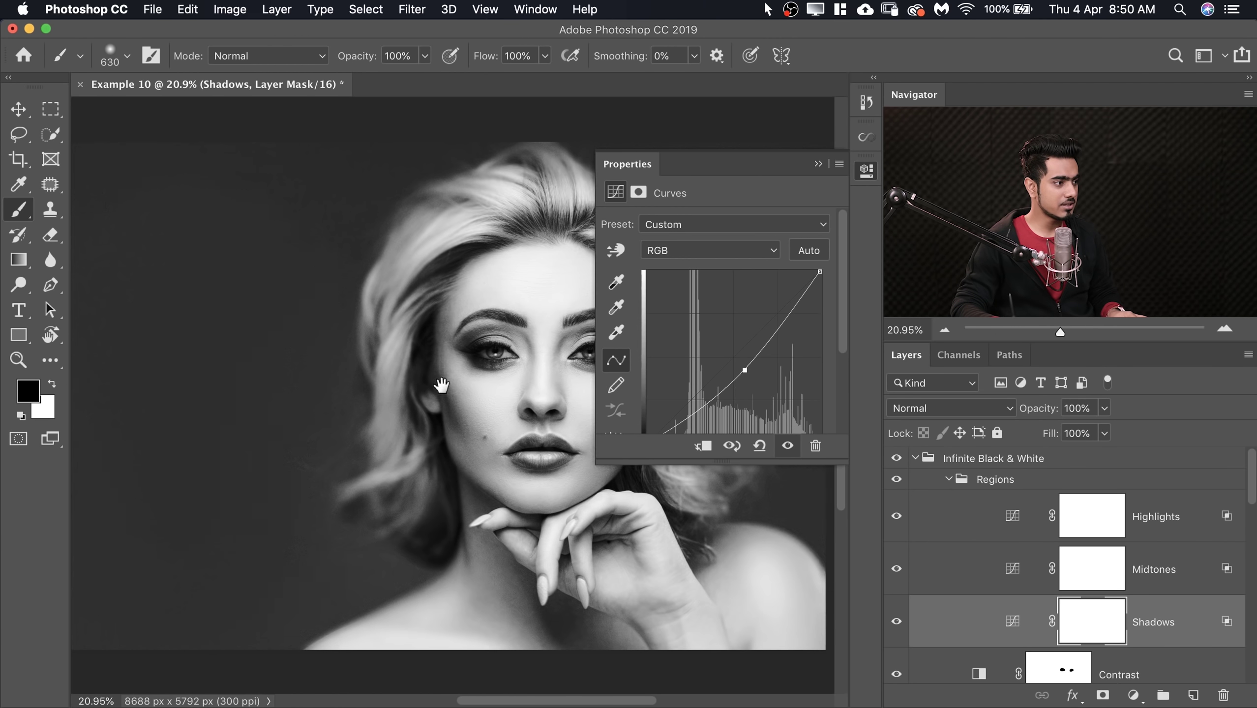
{"action": "left_click_drag", "start_coordinate": [465, 378], "coordinate": [404, 366]}
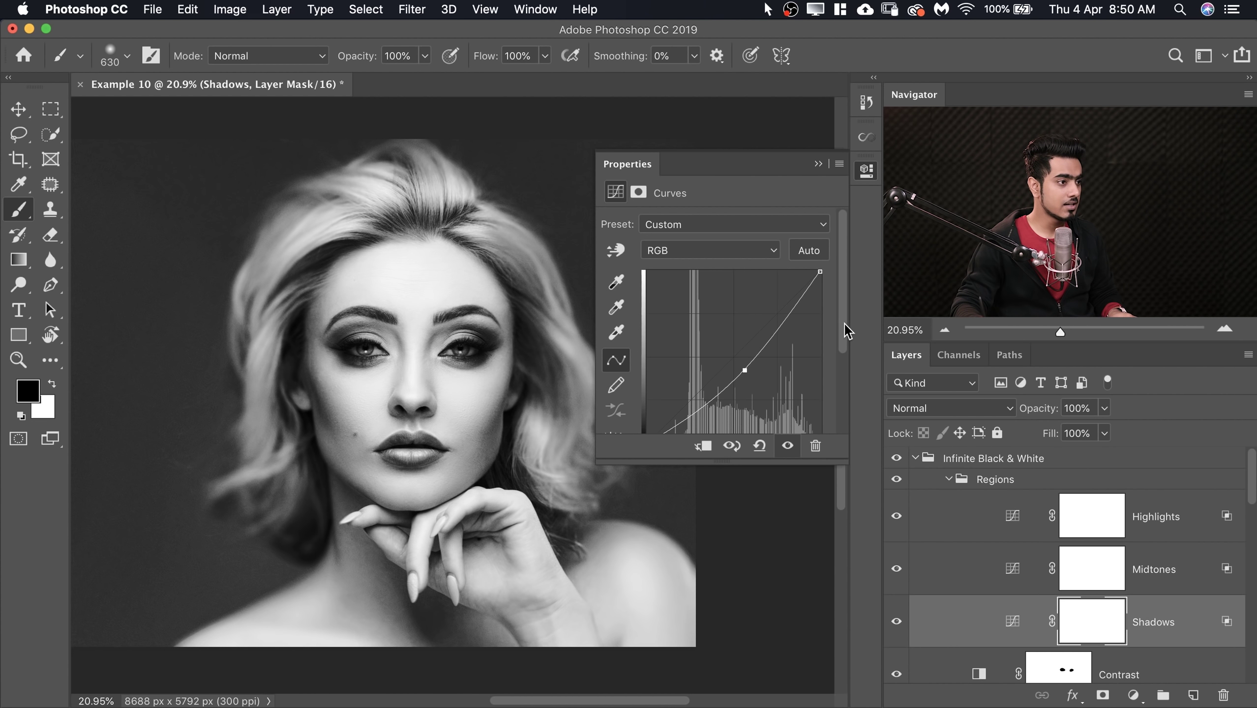
{"action": "scroll", "coordinate": [845, 324], "scroll_direction": "down", "scroll_amount": 3}
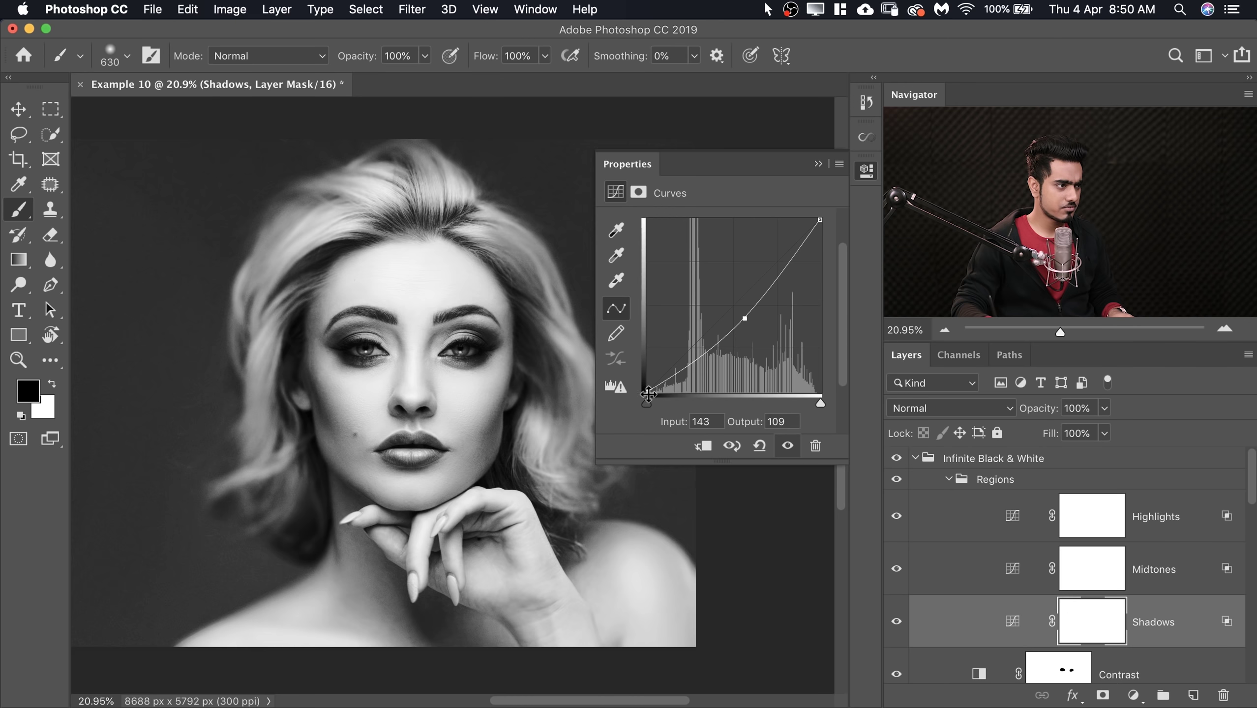
{"action": "left_click_drag", "start_coordinate": [648, 394], "coordinate": [645, 376]}
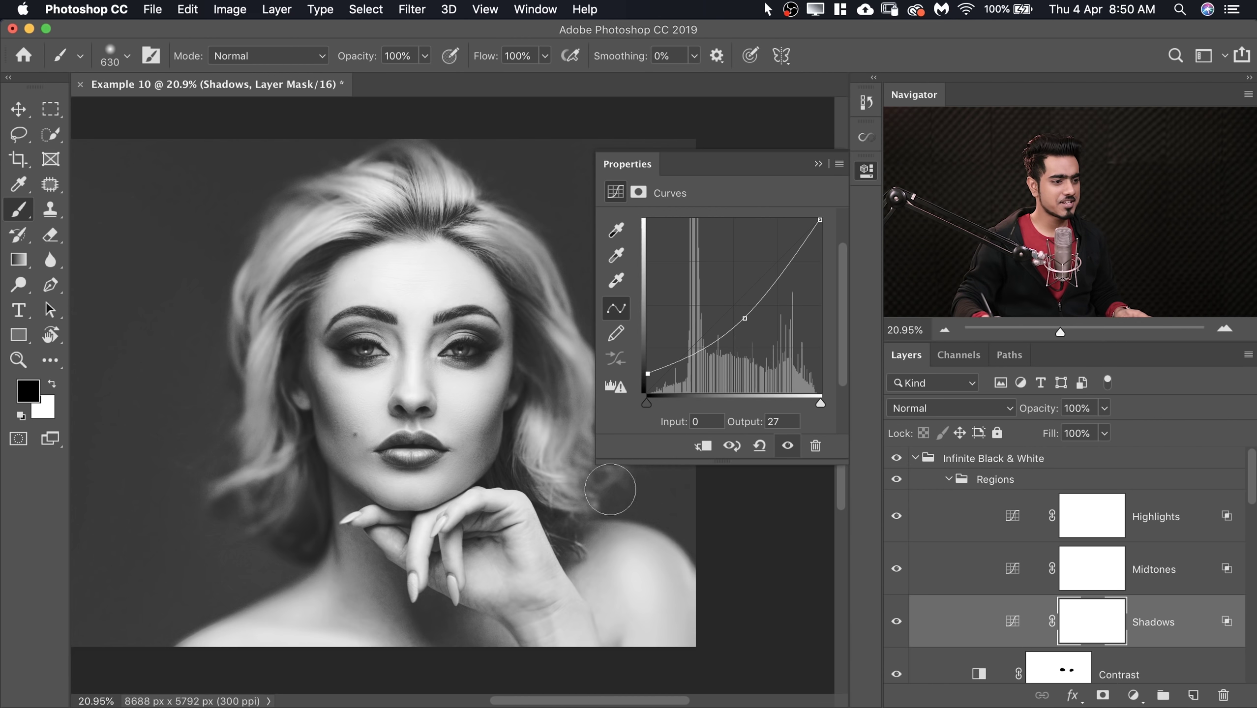
{"action": "left_click", "coordinate": [743, 320]}
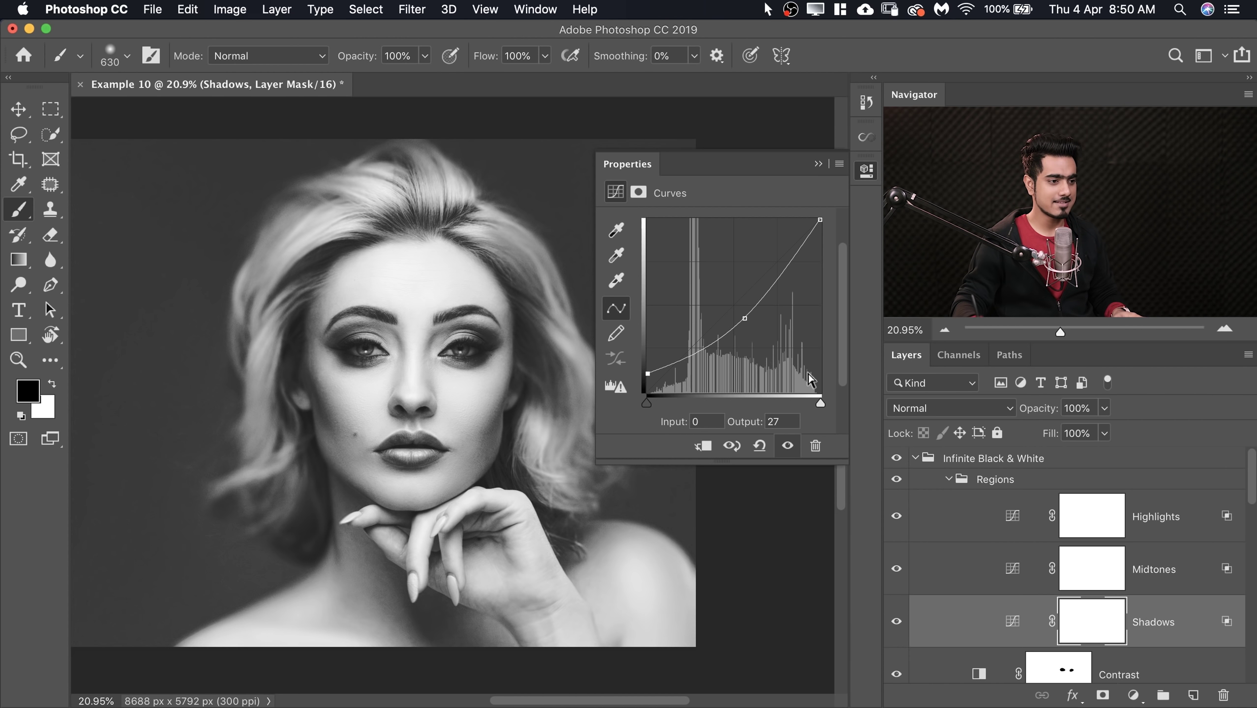
Adjust the Midtones curve by lowering the tone sampled from the cheek and lifting a second point in the darker range slightly
{"action": "left_click", "coordinate": [1008, 568]}
{"action": "left_click_drag", "start_coordinate": [739, 306], "coordinate": [720, 163]}
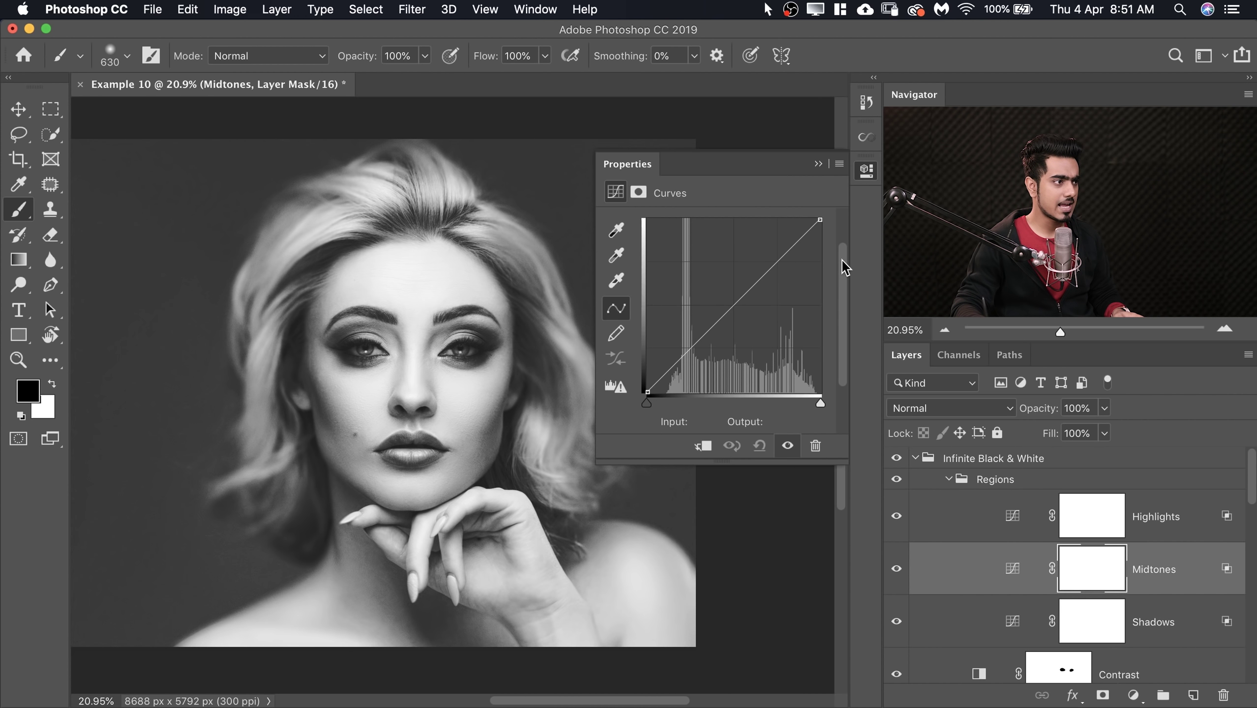
{"action": "scroll", "coordinate": [841, 260], "scroll_direction": "up", "scroll_amount": 2}
{"action": "left_click", "coordinate": [615, 230]}
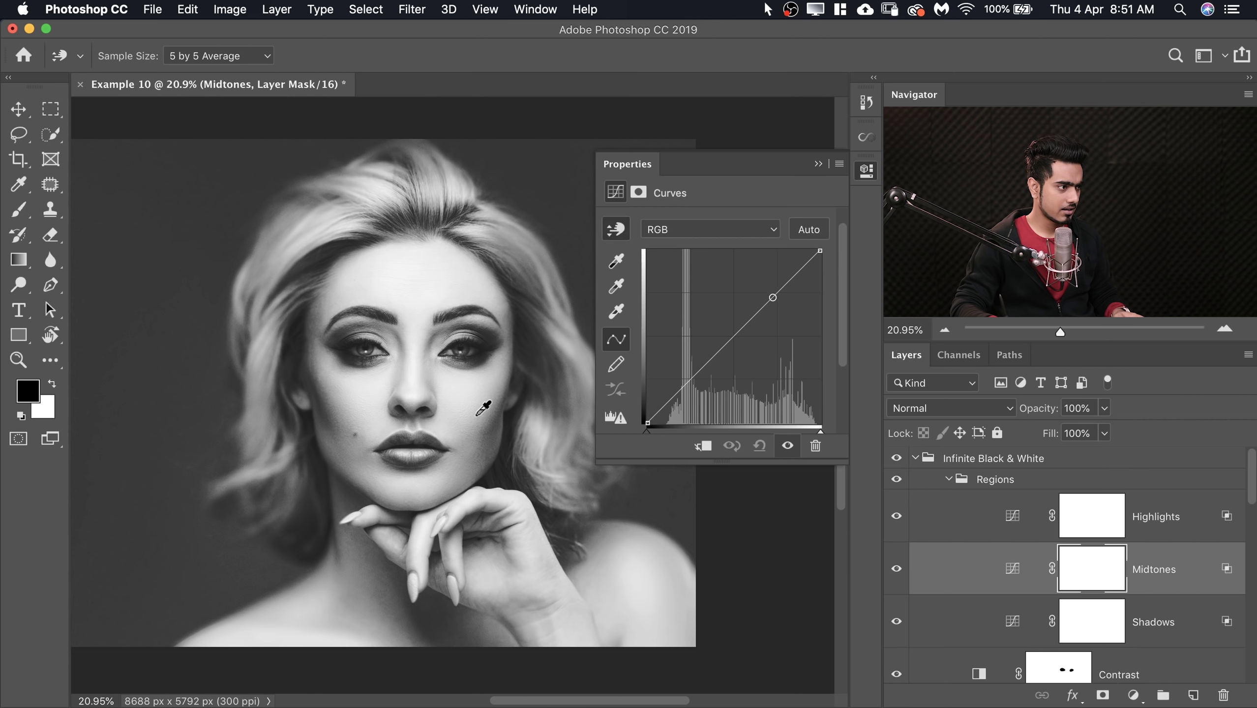
{"action": "left_click_drag", "start_coordinate": [485, 413], "coordinate": [483, 421]}
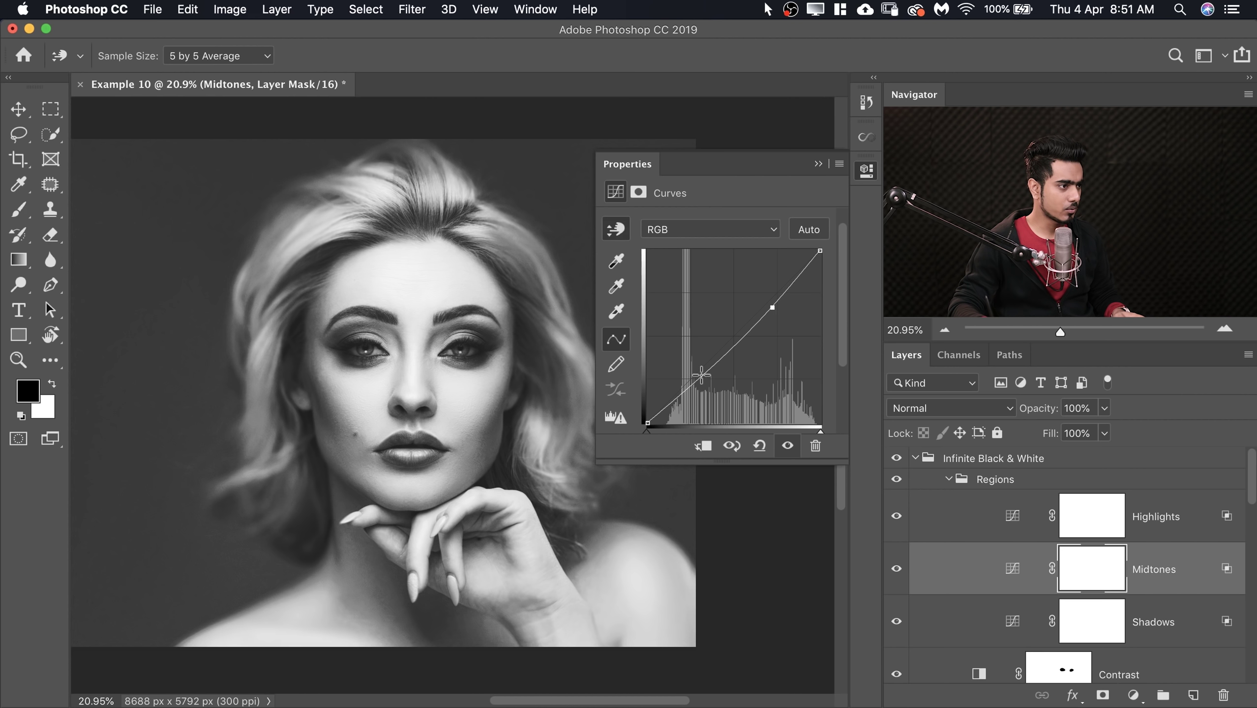
{"action": "left_click_drag", "start_coordinate": [701, 374], "coordinate": [699, 372]}
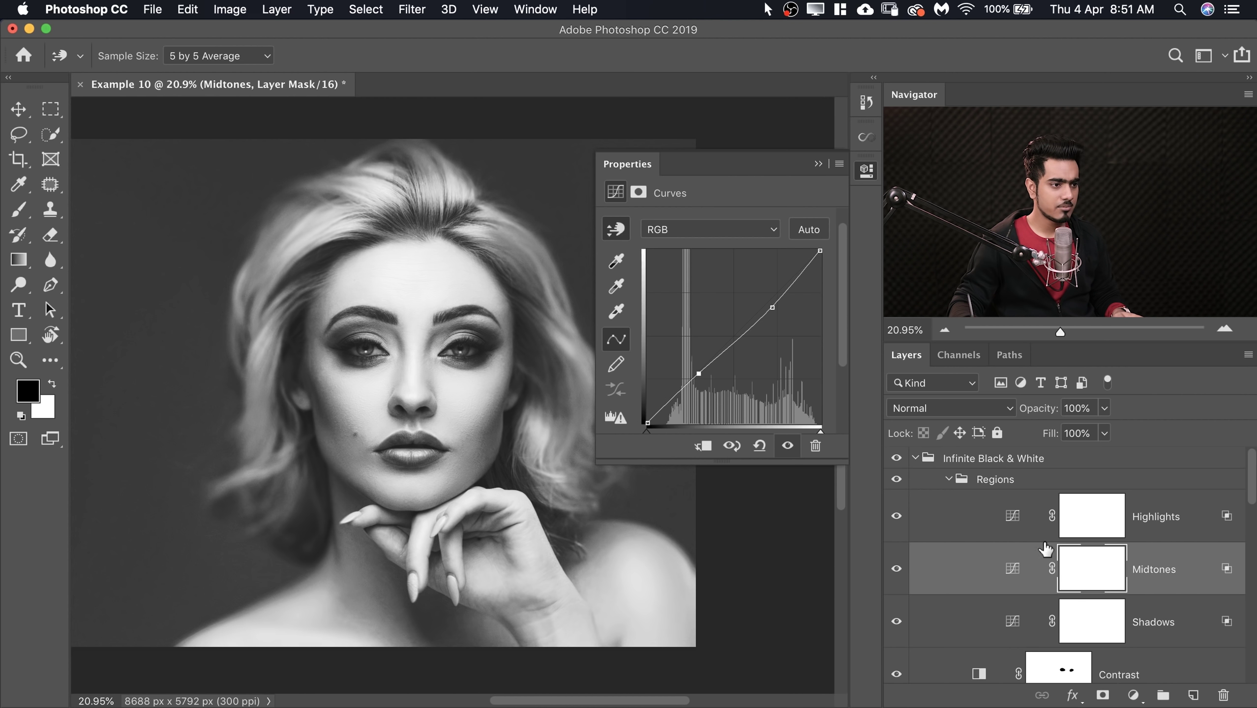
Pull the Highlights curve down with one point in its lower half to darken the portrait's highlight region
{"action": "left_click", "coordinate": [1010, 522]}
{"action": "key", "text": "b"}
{"action": "key", "text": "x"}
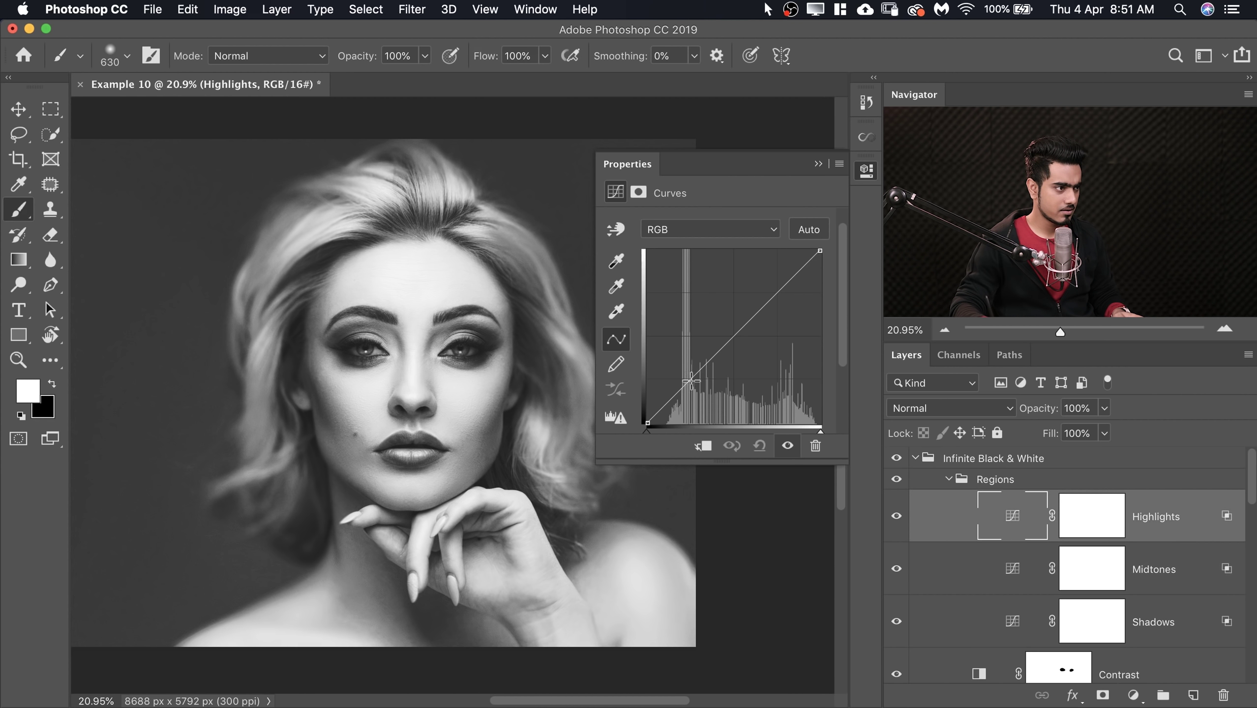
{"action": "left_click_drag", "start_coordinate": [693, 377], "coordinate": [721, 365]}
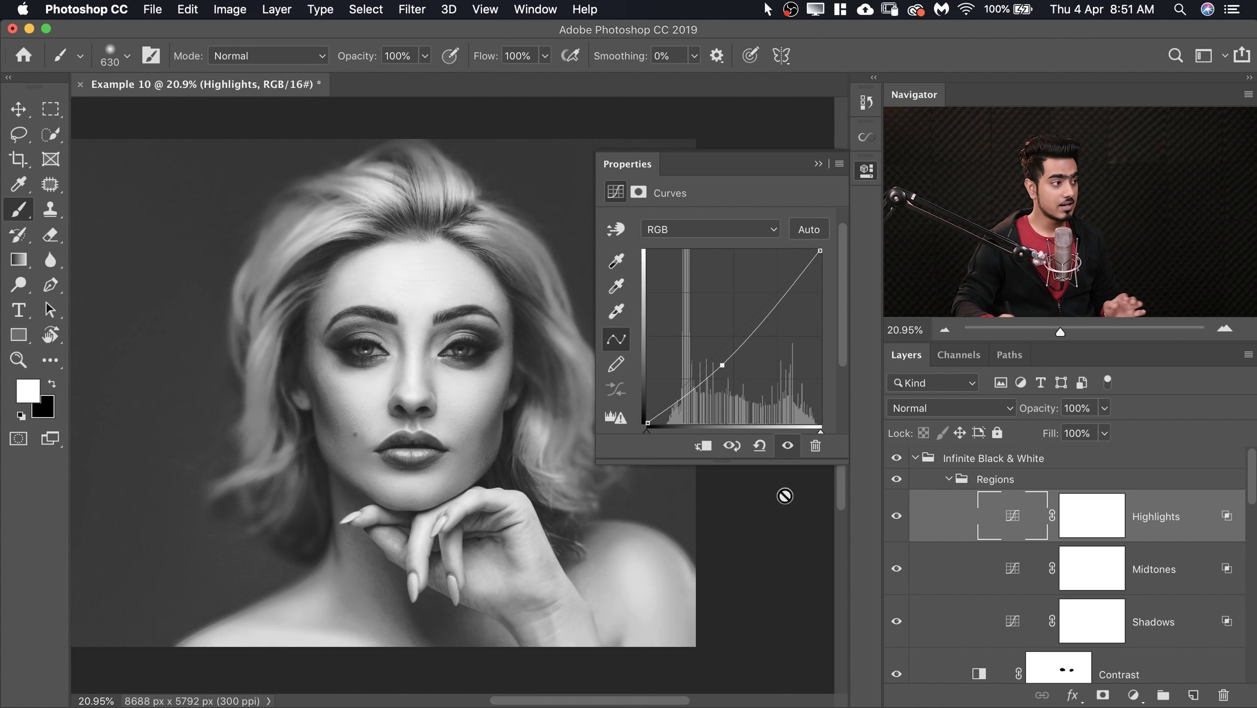
{"action": "scroll", "coordinate": [785, 508], "scroll_direction": "left", "scroll_amount": 5}
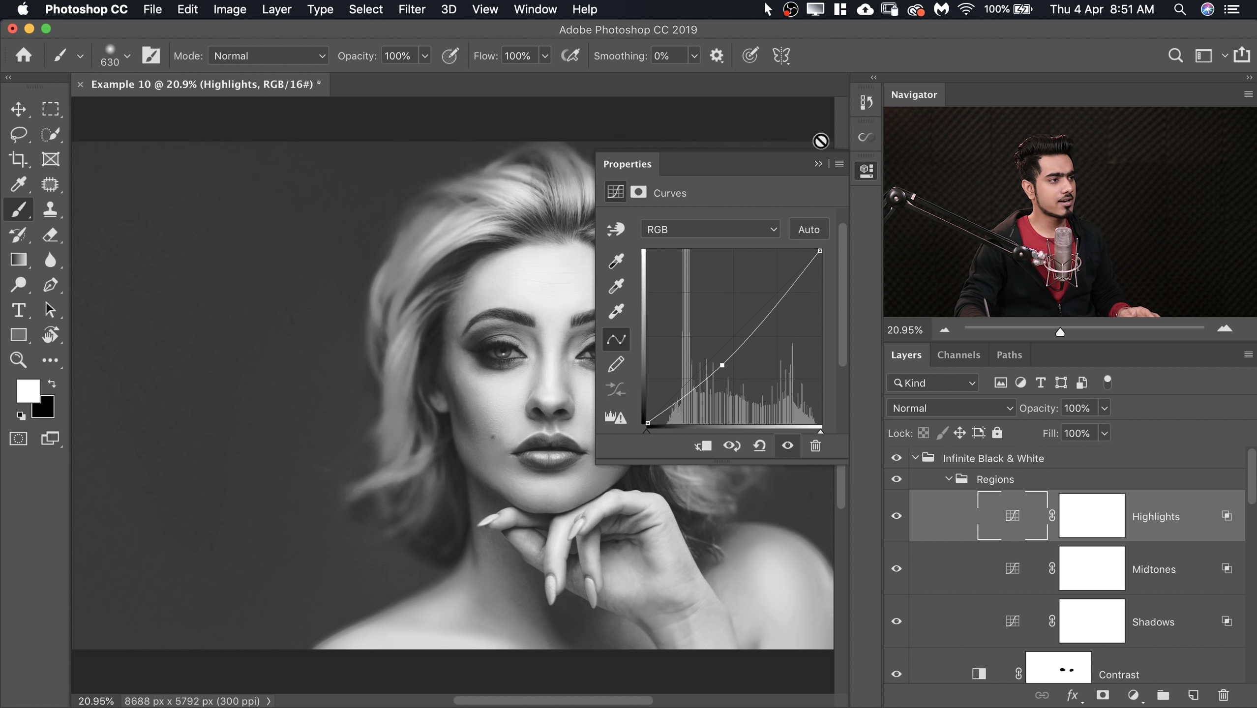
{"action": "left_click", "coordinate": [820, 165]}
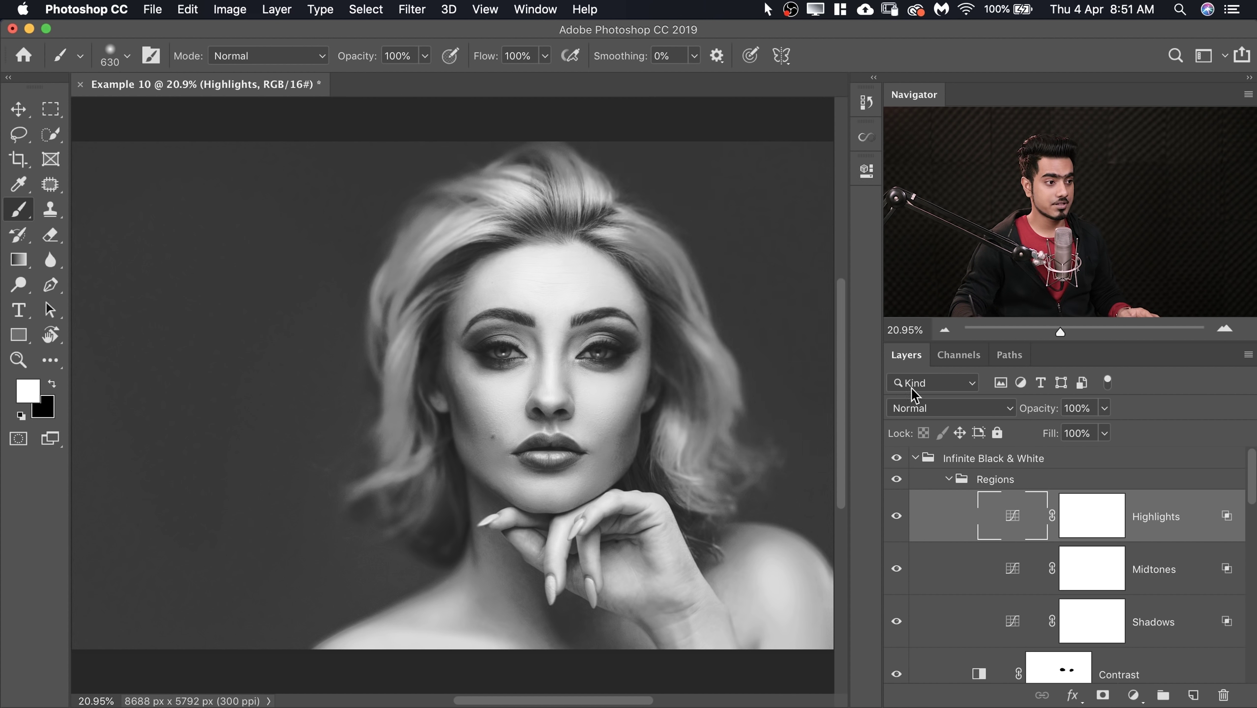
Compare the portrait with the Regions group hidden and shown, and check the Shadows layer's effect on the eyes up close
{"action": "left_click", "coordinate": [895, 482]}
{"action": "left_click", "coordinate": [896, 480]}
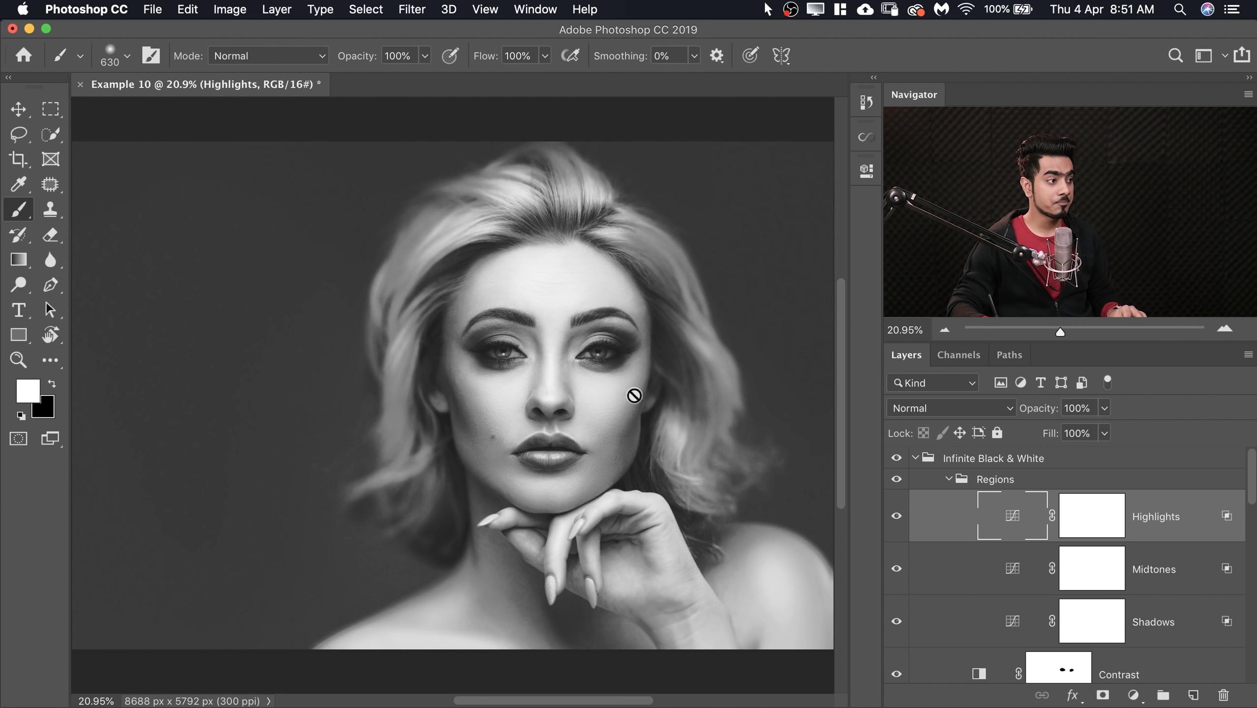
{"action": "left_click_drag", "start_coordinate": [526, 355], "coordinate": [600, 346]}
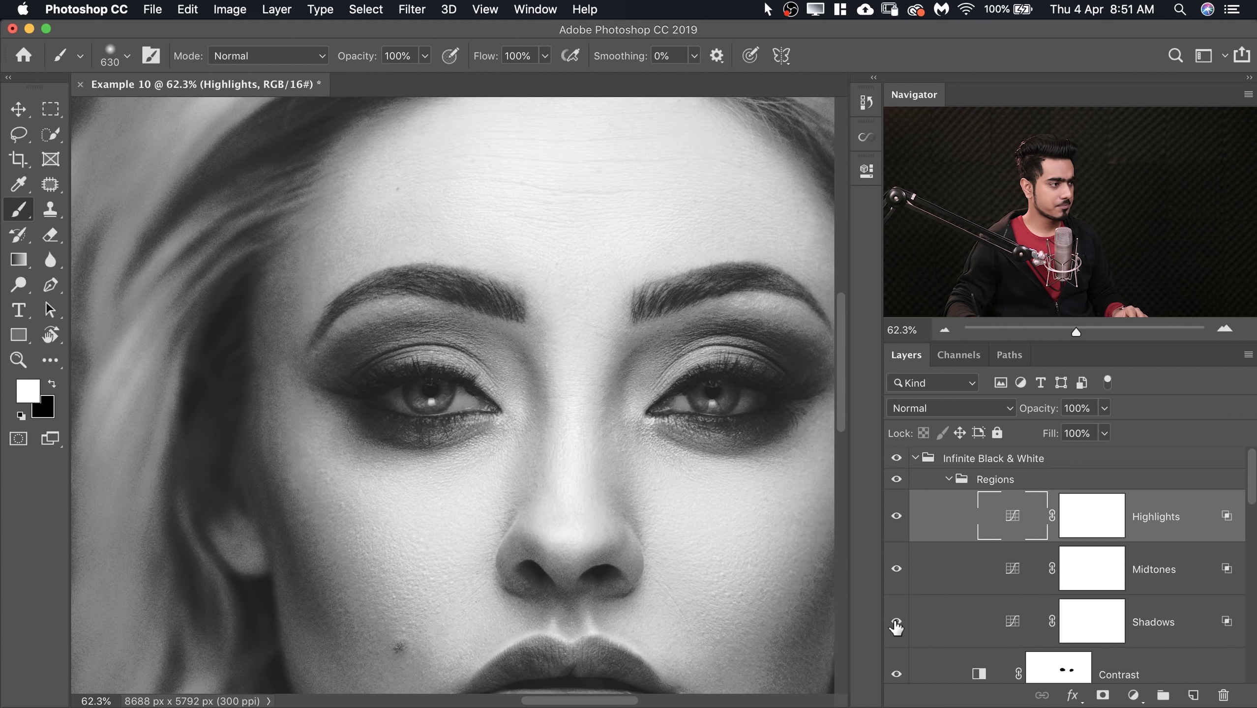
{"action": "left_click", "coordinate": [896, 623]}
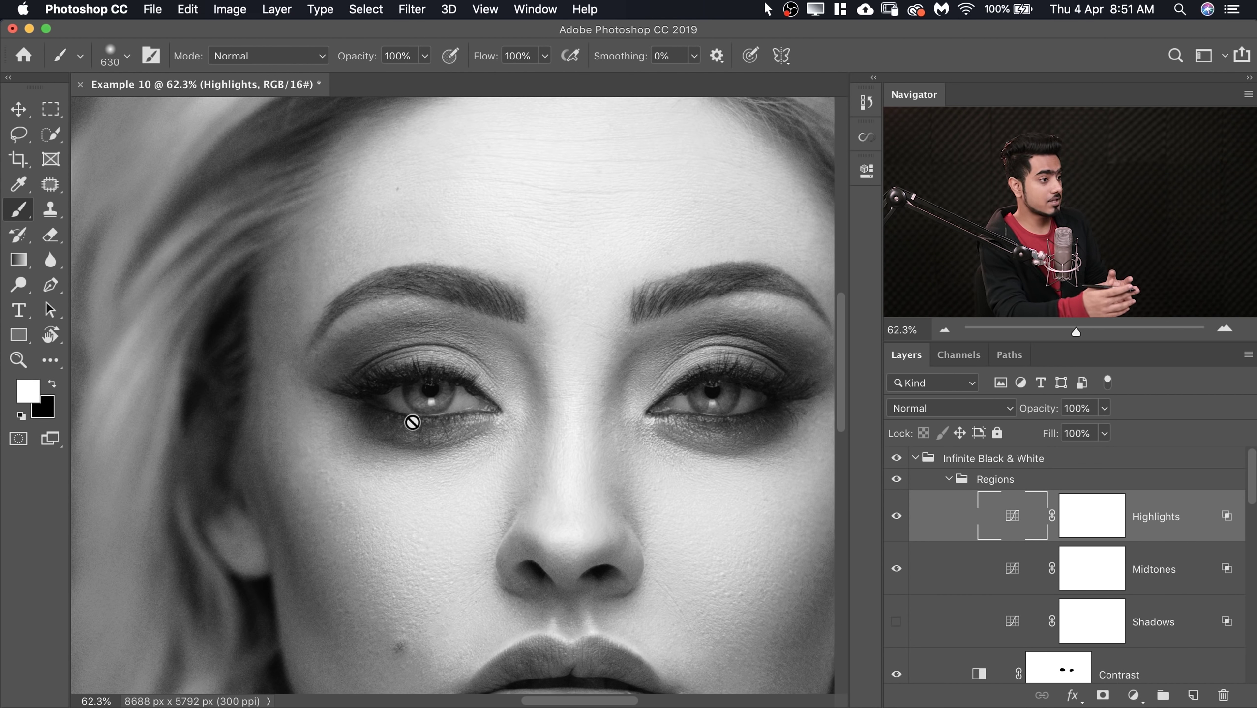
{"action": "left_click", "coordinate": [896, 623]}
Paint black with a small soft brush on the Shadows layer's mask over both irises
{"action": "left_click", "coordinate": [1097, 627]}
{"action": "key", "text": "x"}
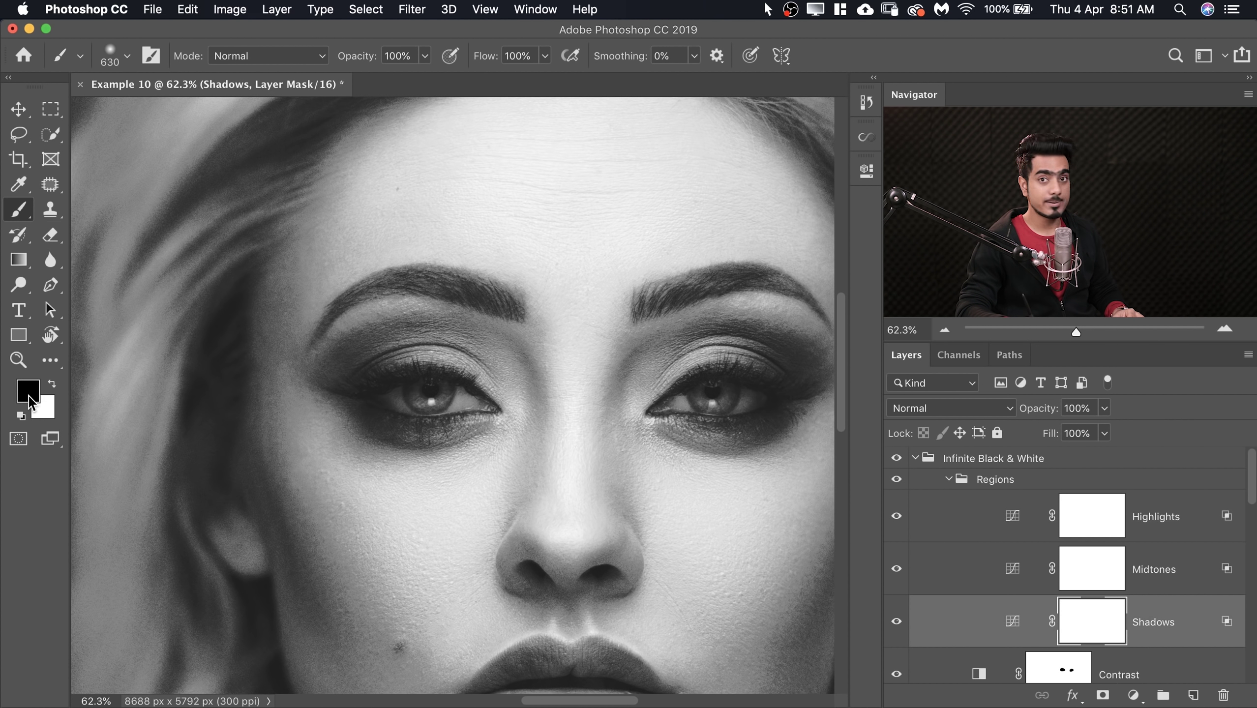
{"action": "mouse_move", "coordinate": [438, 393]}
{"action": "left_mouse_down"}
{"action": "mouse_move", "coordinate": [406, 393]}
{"action": "mouse_move", "coordinate": [468, 379]}
{"action": "left_mouse_up"}
{"action": "mouse_move", "coordinate": [570, 392]}
{"action": "left_mouse_down"}
{"action": "mouse_move", "coordinate": [580, 406]}
{"action": "mouse_move", "coordinate": [447, 411]}
{"action": "left_mouse_up"}
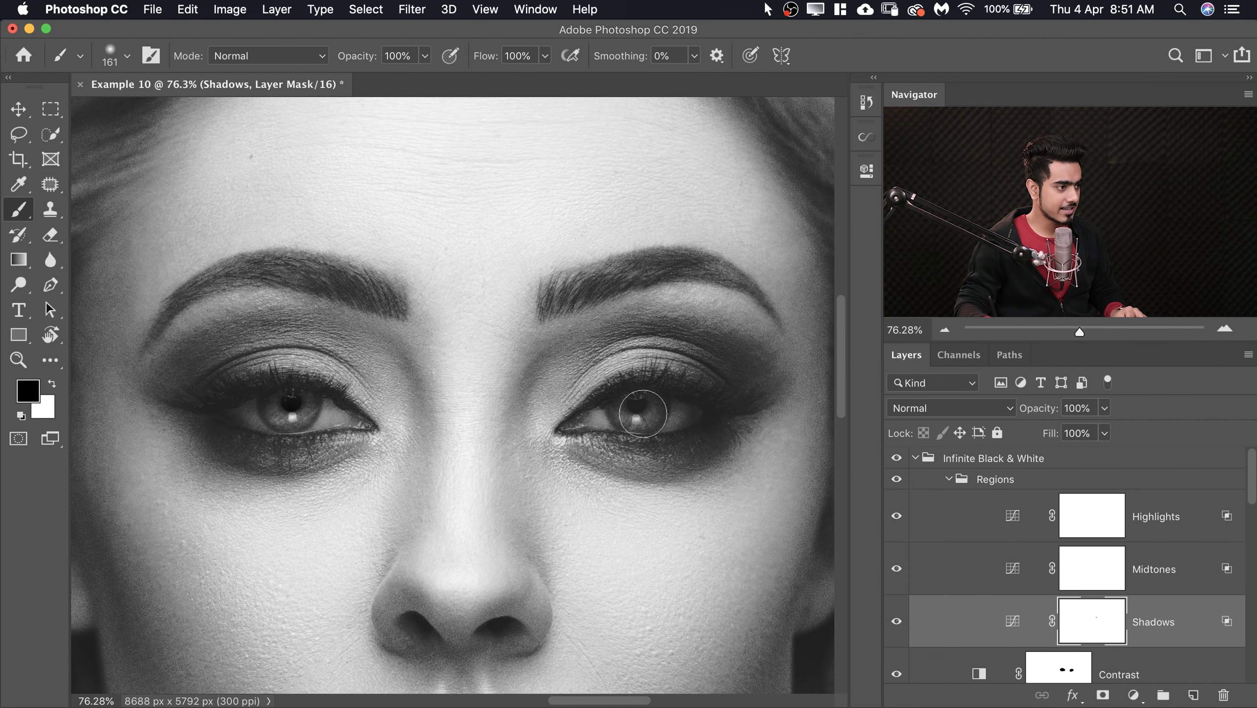
{"action": "left_click_drag", "start_coordinate": [644, 411], "coordinate": [651, 406]}
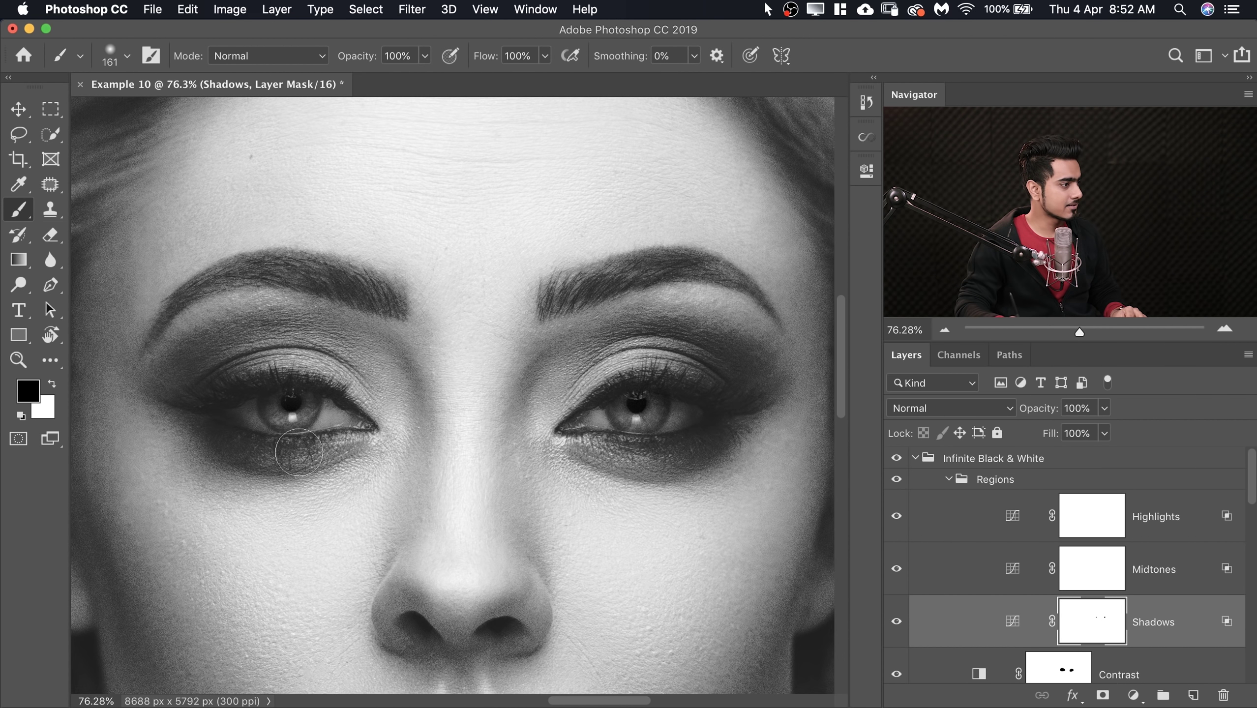
Paint white with a 70 px brush on the Shadows mask over both pupils, then view the whole face
{"action": "mouse_move", "coordinate": [441, 402]}
{"action": "left_mouse_down"}
{"action": "mouse_move", "coordinate": [365, 426]}
{"action": "mouse_move", "coordinate": [436, 419]}
{"action": "left_mouse_up"}
{"action": "left_click_drag", "start_coordinate": [294, 401], "coordinate": [289, 397]}
{"action": "scroll", "coordinate": [289, 397], "scroll_direction": "up", "scroll_amount": 3}
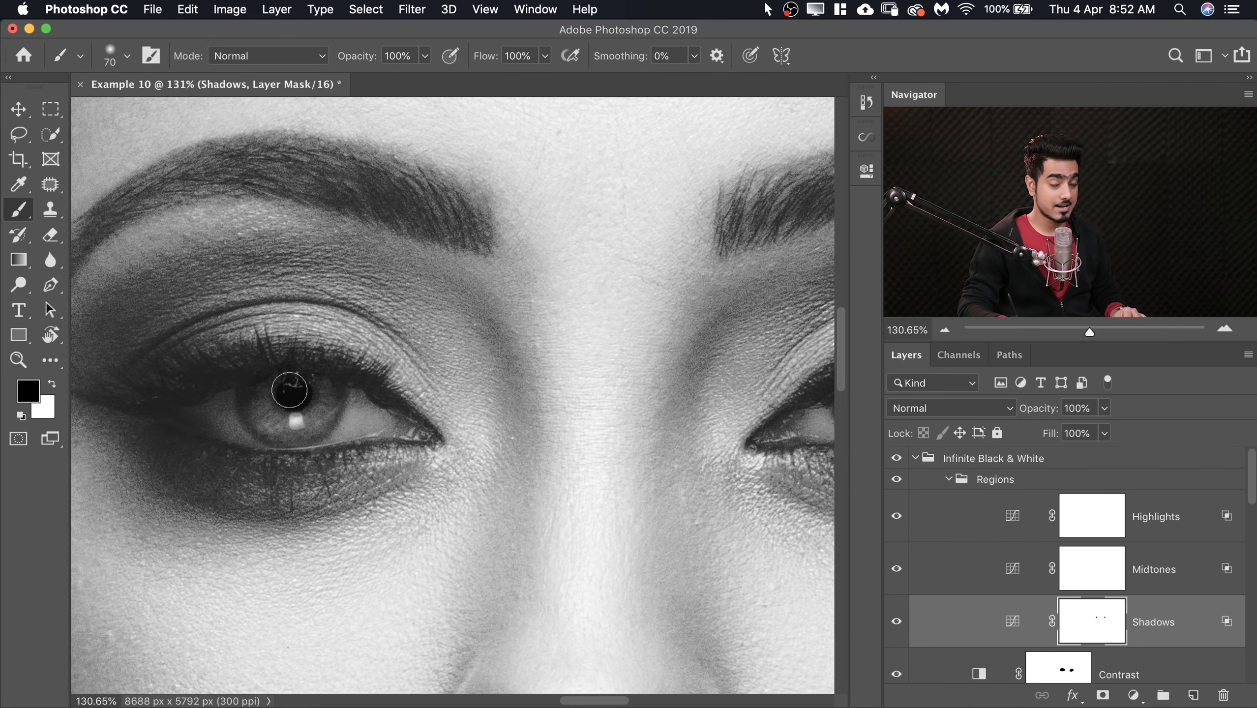
{"action": "key", "text": "x"}
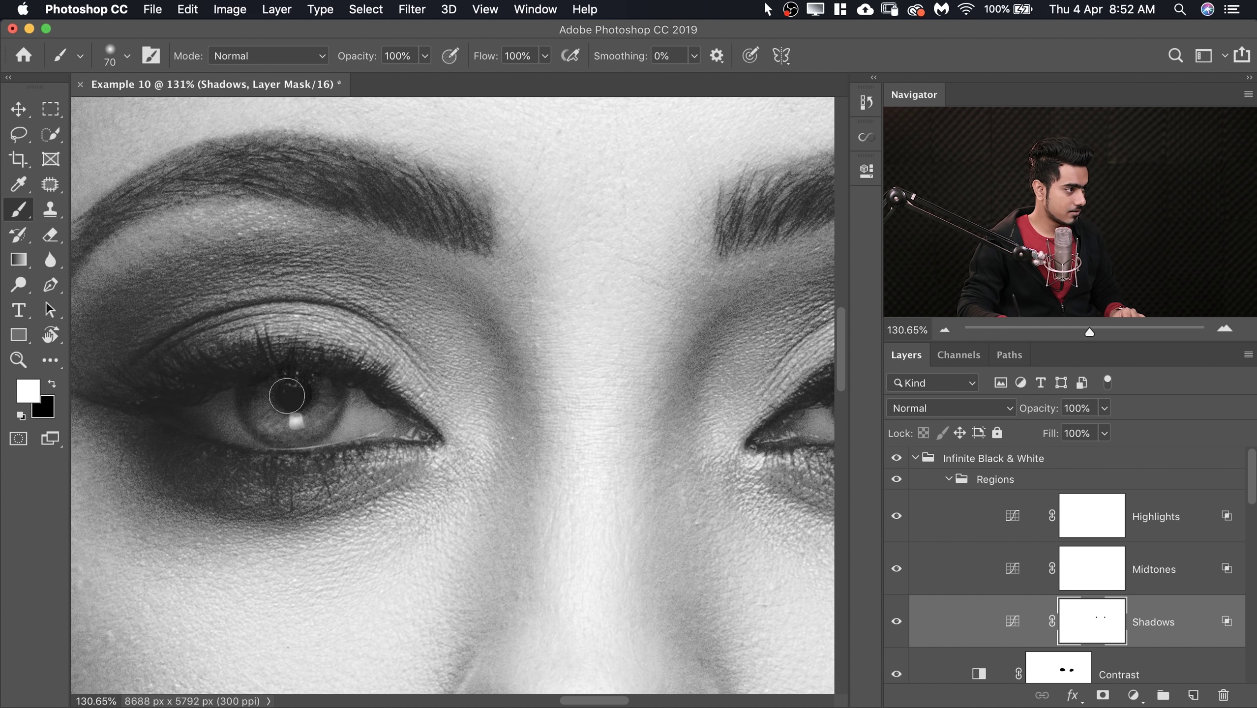
{"action": "left_click_drag", "start_coordinate": [574, 351], "coordinate": [252, 367]}
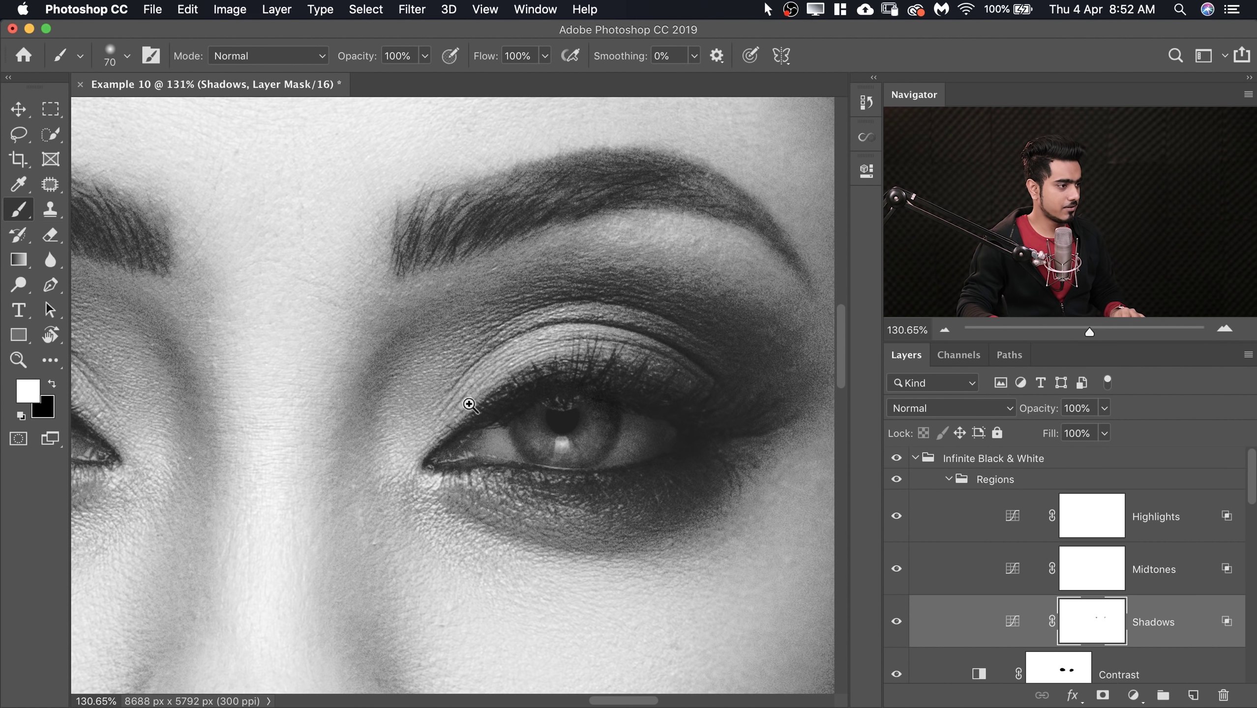
{"action": "scroll", "coordinate": [416, 428], "scroll_direction": "down", "scroll_amount": 10}
{"action": "scroll", "coordinate": [416, 432], "scroll_direction": "down", "scroll_amount": 6}
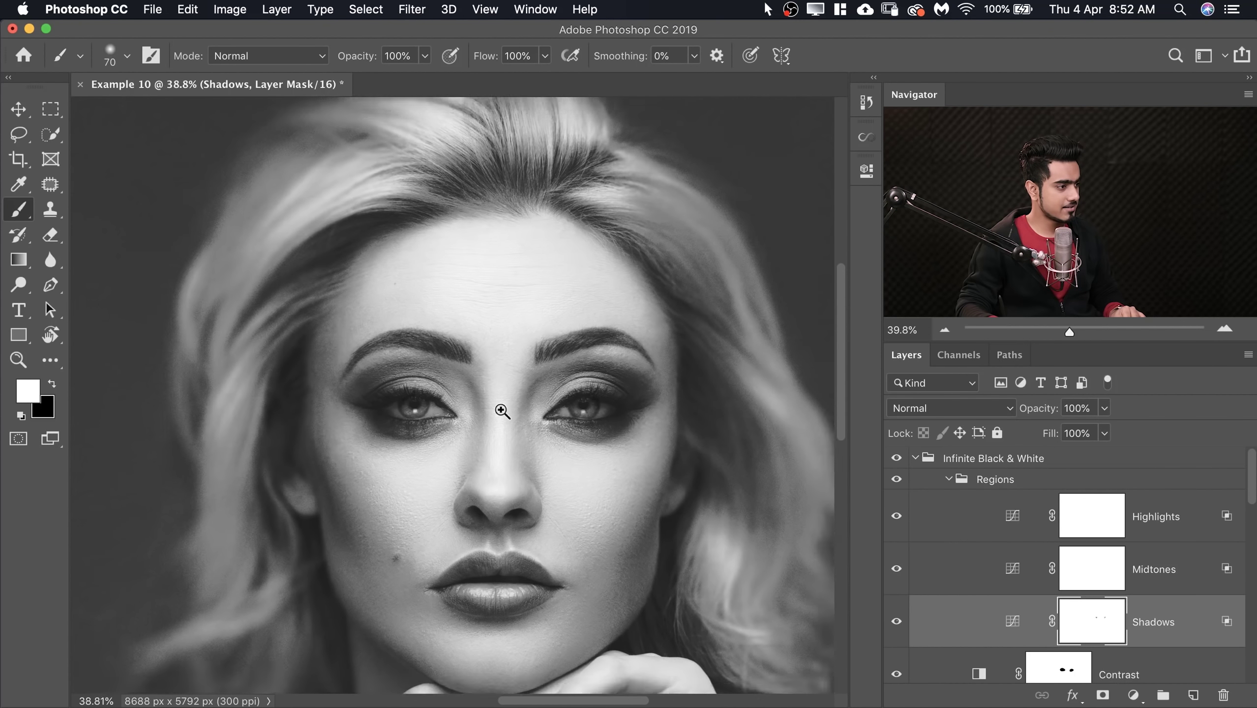
Check the full portrait without its Regions group, and compare the mountain landscape with the Infinite Color group hidden and shown
{"action": "scroll", "coordinate": [491, 394], "scroll_direction": "down", "scroll_amount": 1}
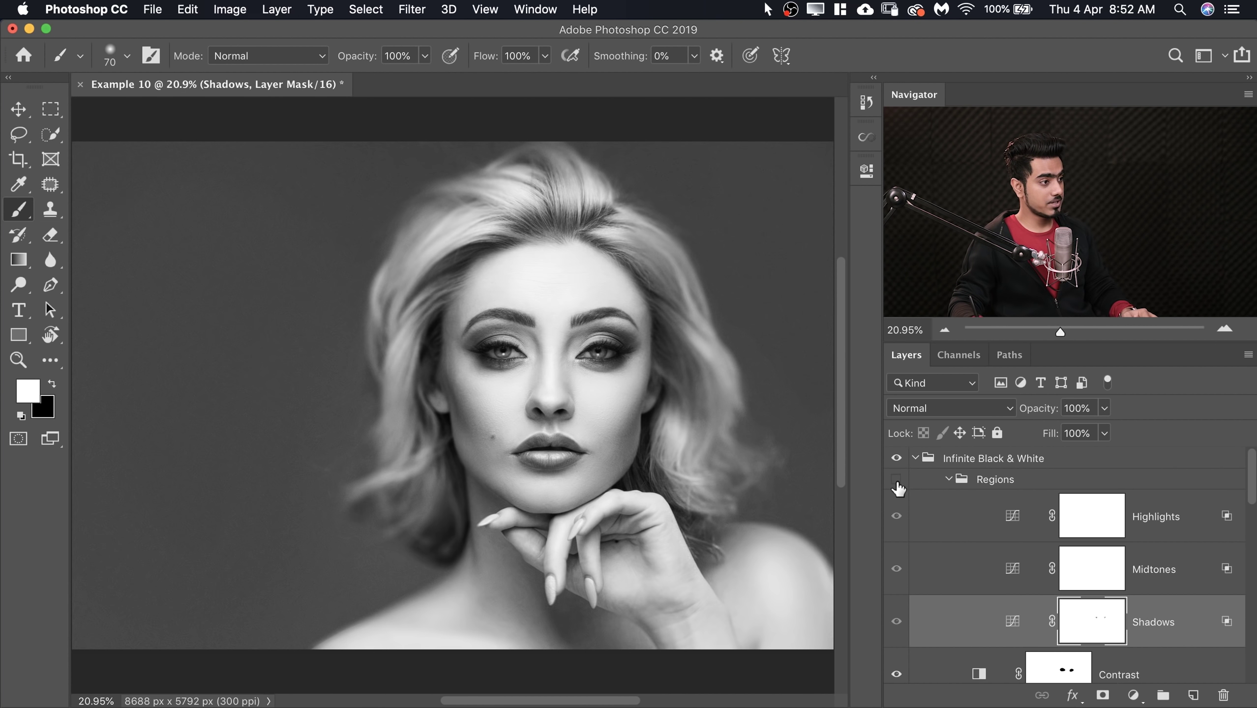
{"action": "left_click", "coordinate": [897, 480]}
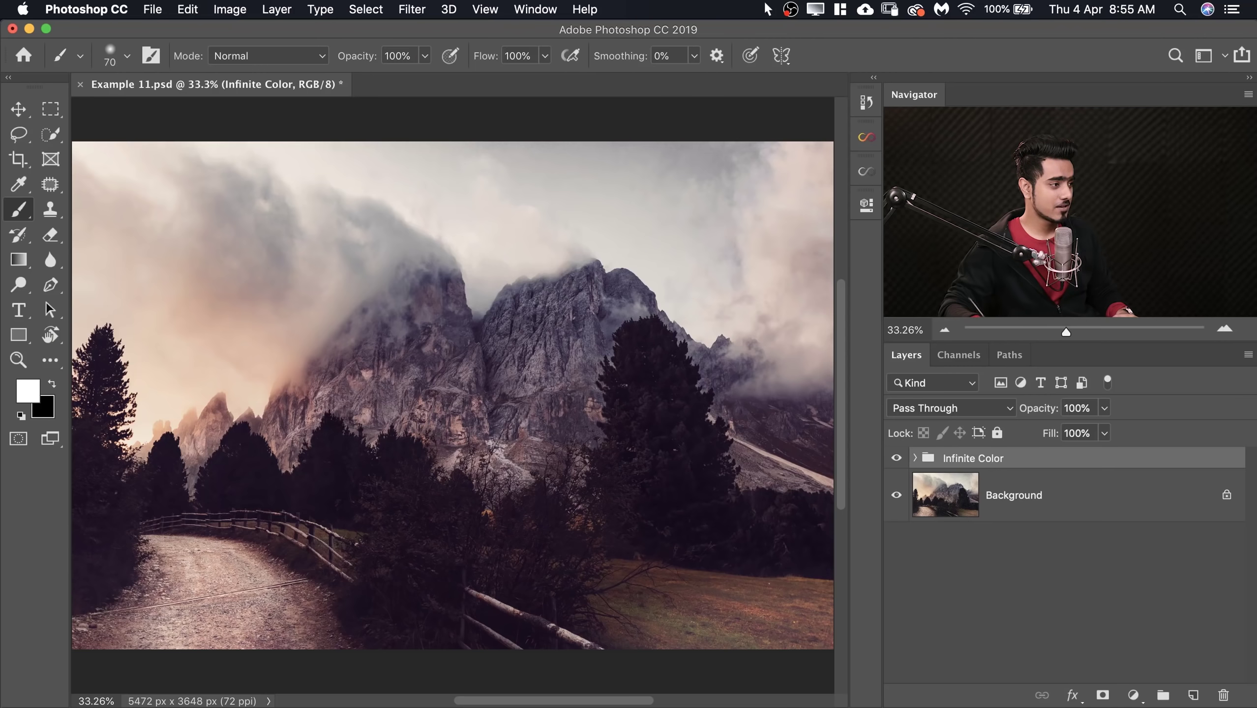
{"action": "left_click", "coordinate": [894, 459]}
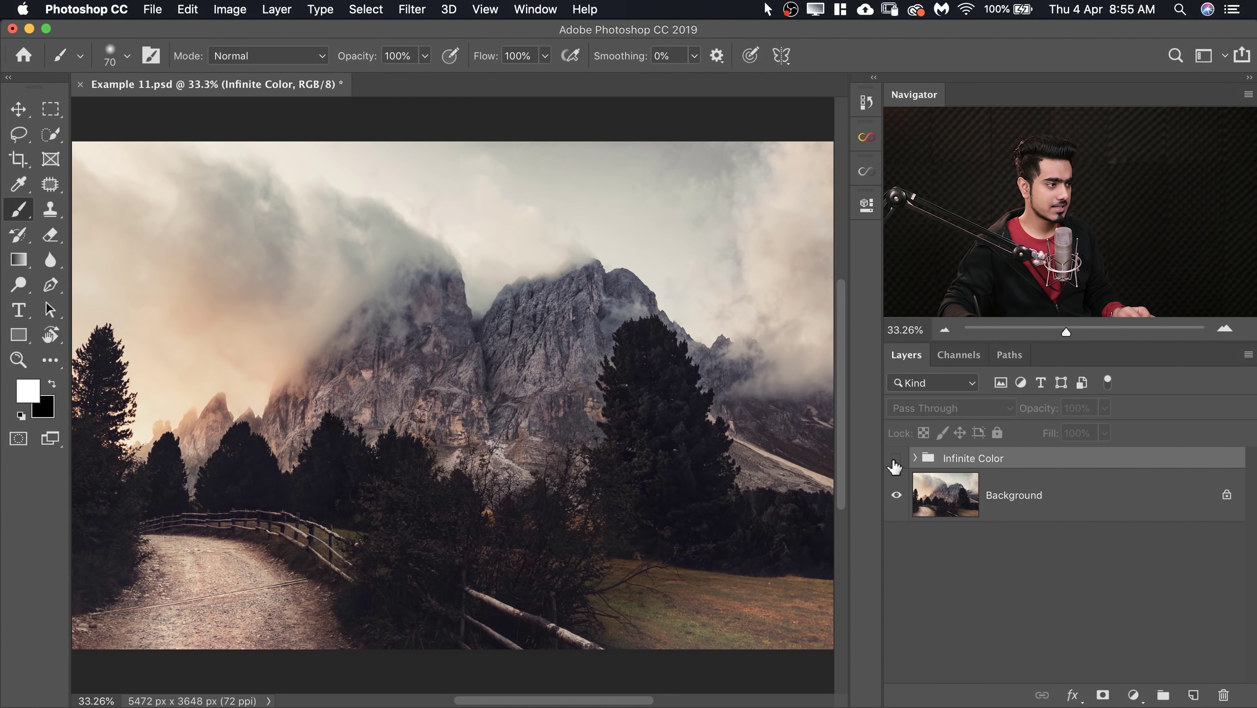
{"action": "left_click", "coordinate": [895, 461]}
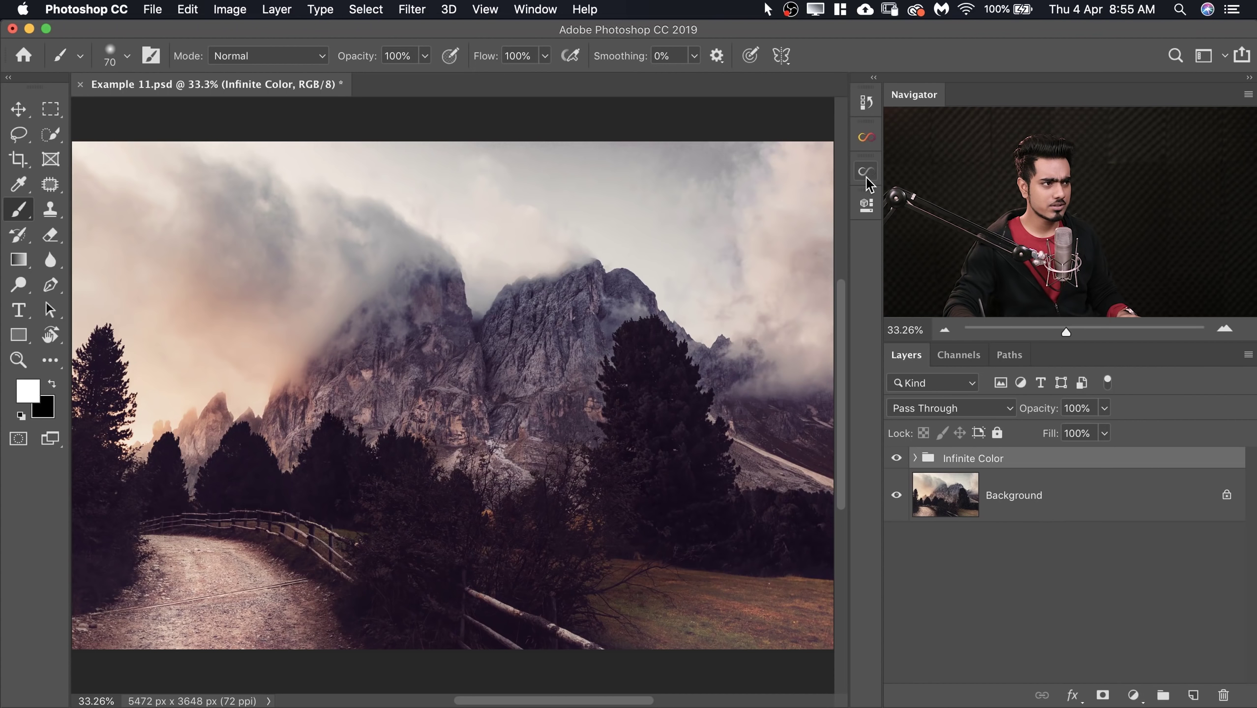
Add the Infinite Black & White Regions group above the Infinite Color group of the mountain landscape
{"action": "left_click", "coordinate": [866, 175]}
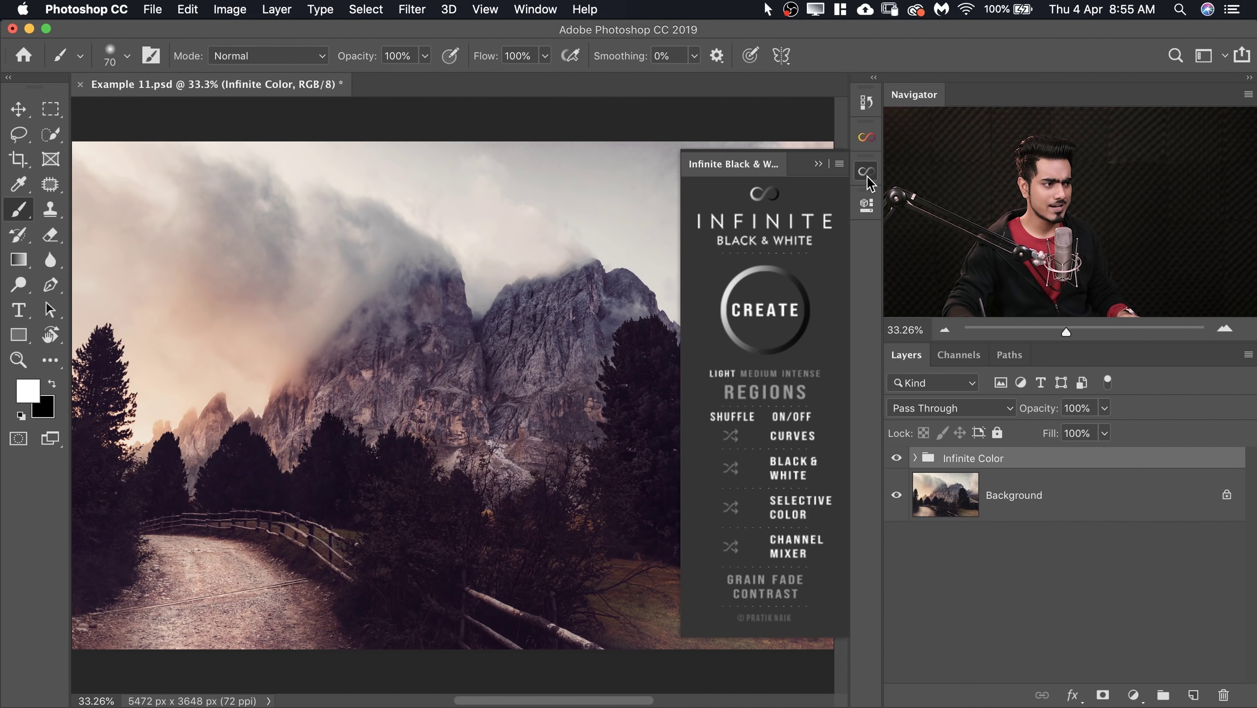
{"action": "left_click", "coordinate": [777, 397]}
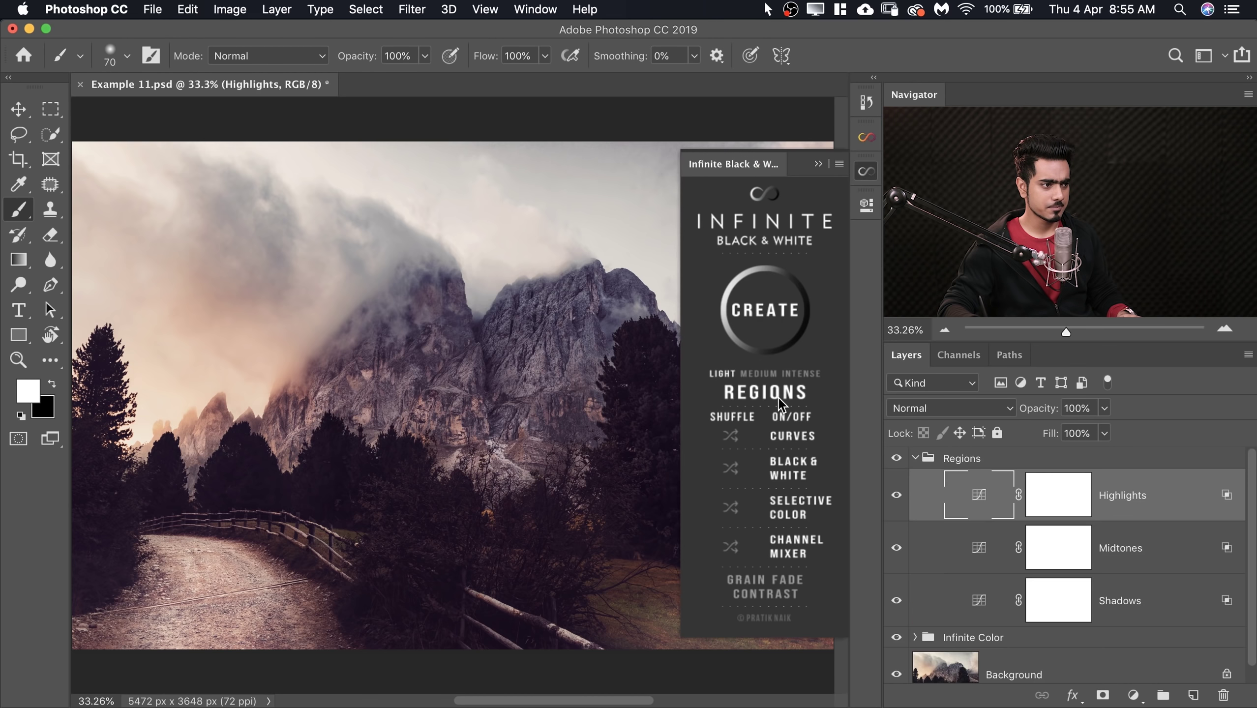
{"action": "left_click", "coordinate": [920, 461]}
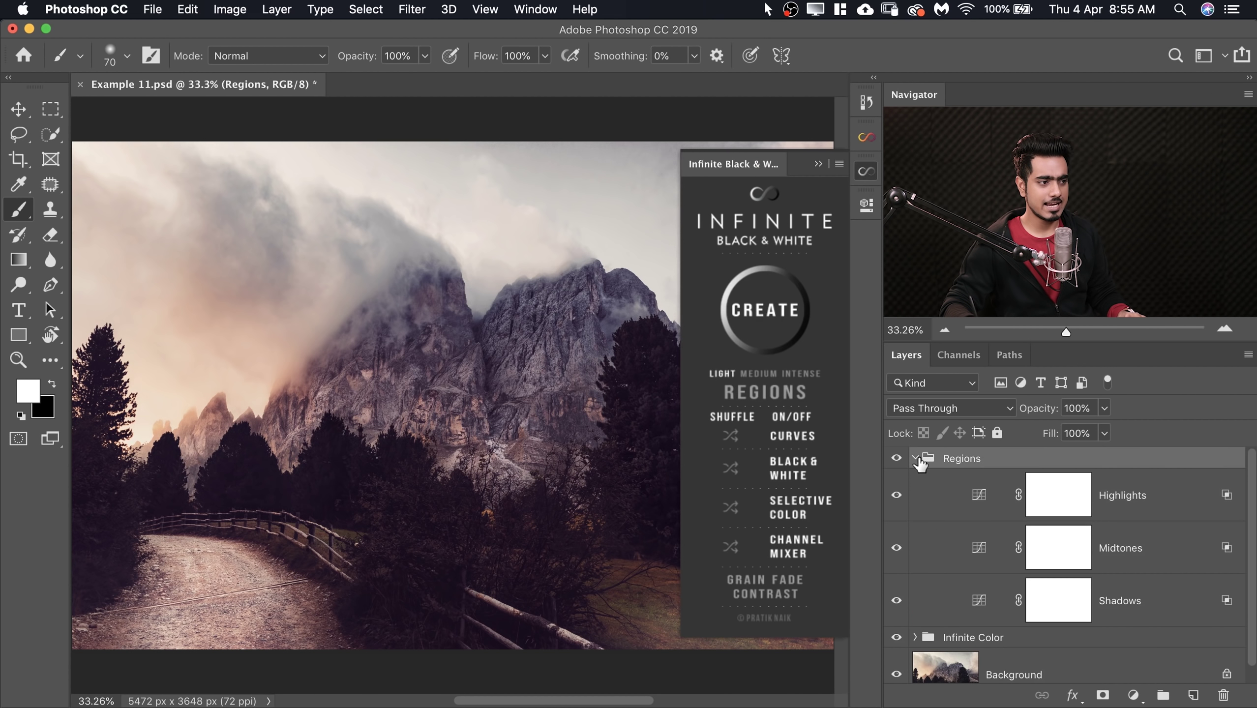
{"action": "left_click", "coordinate": [916, 459]}
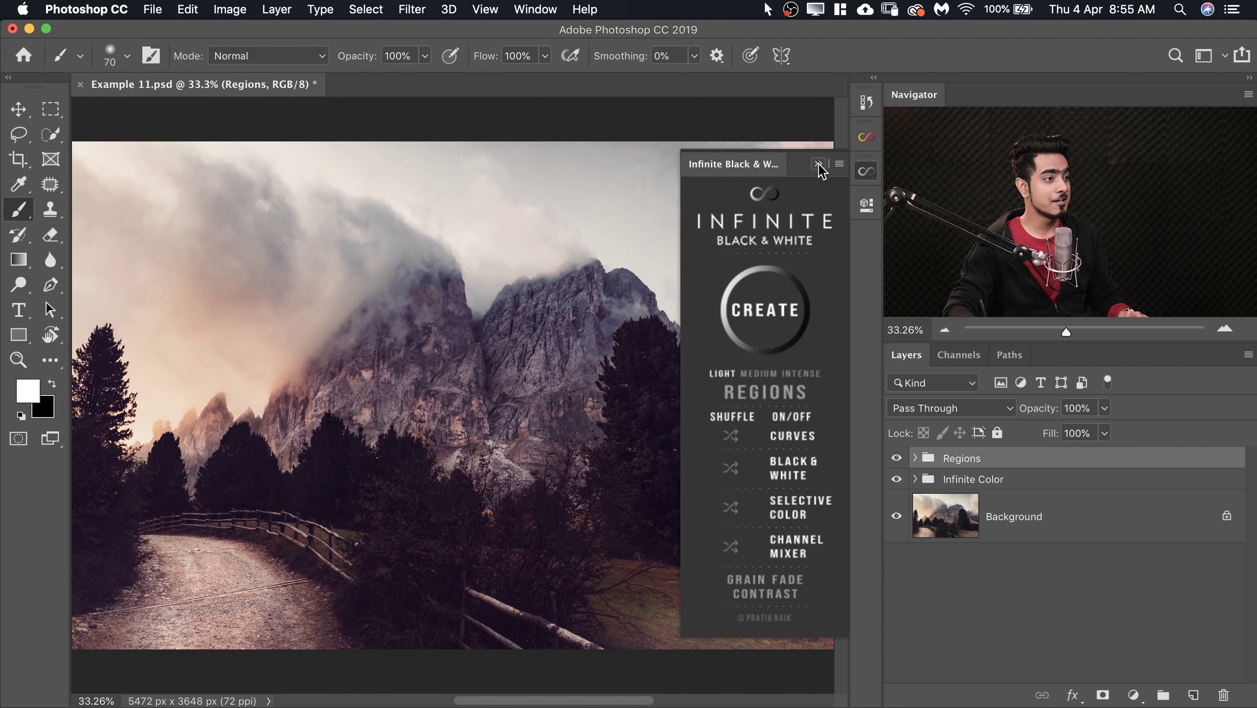
{"action": "left_click", "coordinate": [817, 164]}
Lift the Shadows curve at its middle with a second point near the dark end, and compare the landscape with Regions hidden and shown
{"action": "left_click", "coordinate": [916, 459]}
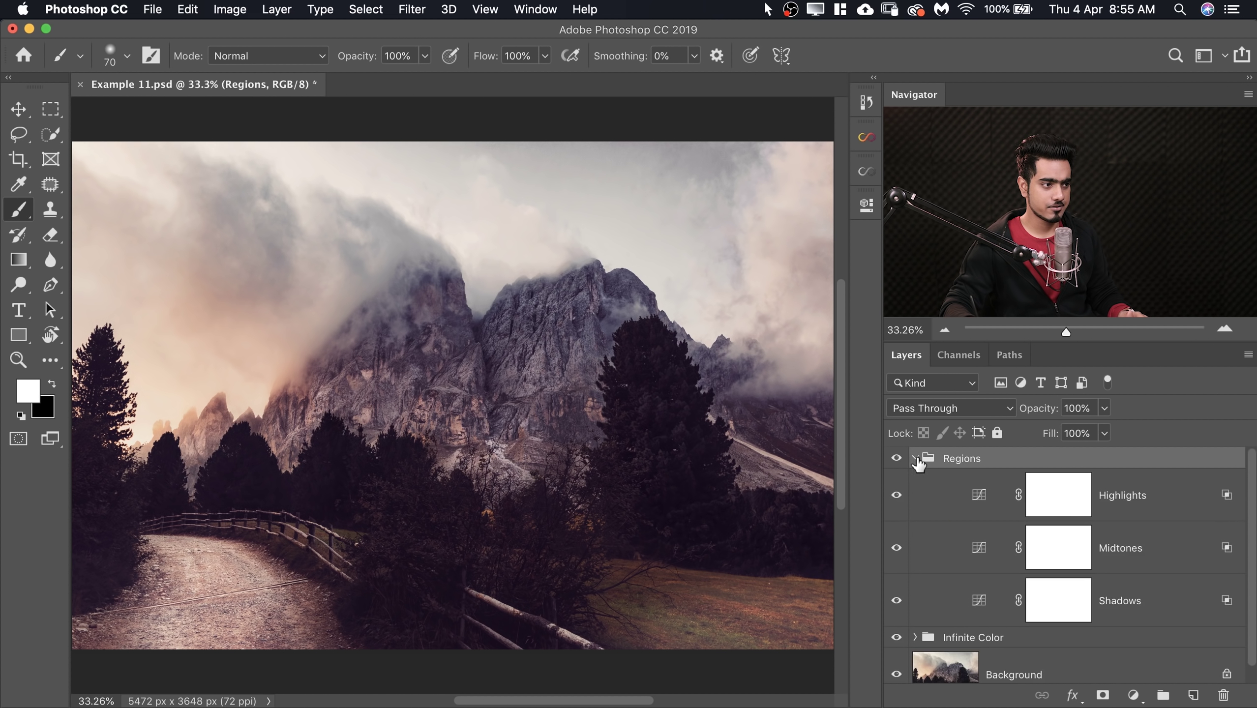
{"action": "double_click", "coordinate": [980, 605]}
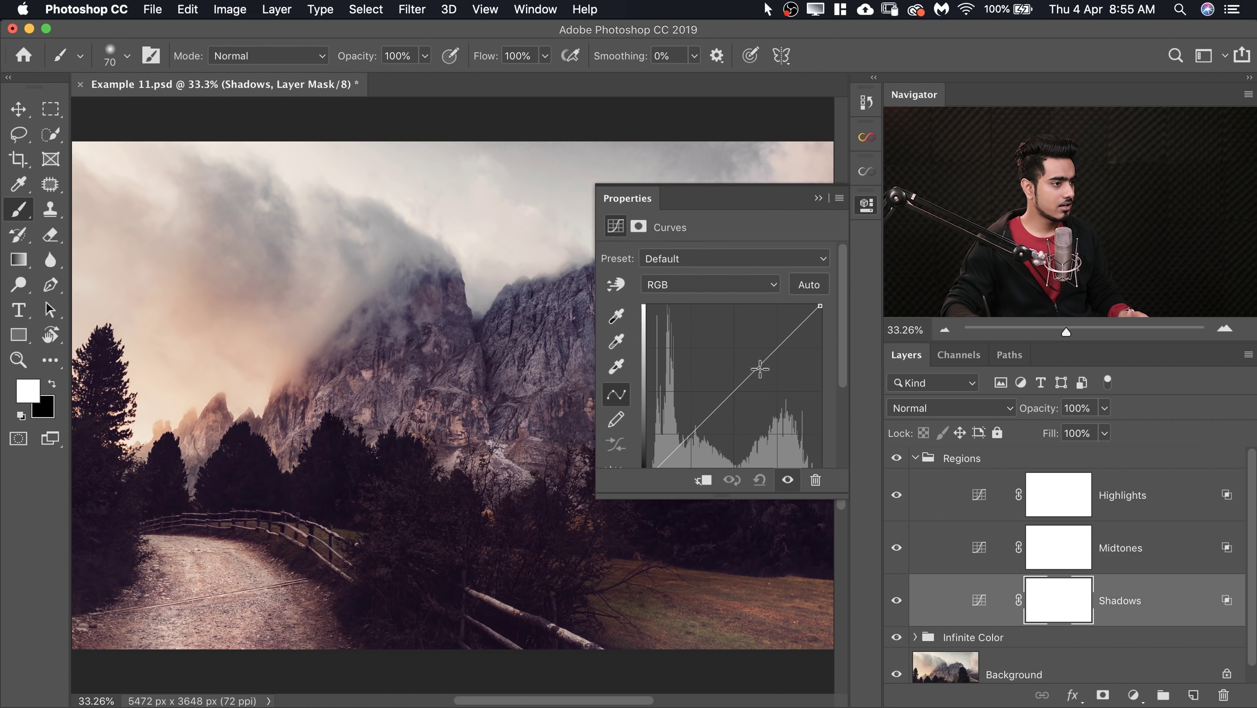
{"action": "left_click_drag", "start_coordinate": [751, 371], "coordinate": [740, 364]}
{"action": "left_click", "coordinate": [666, 450]}
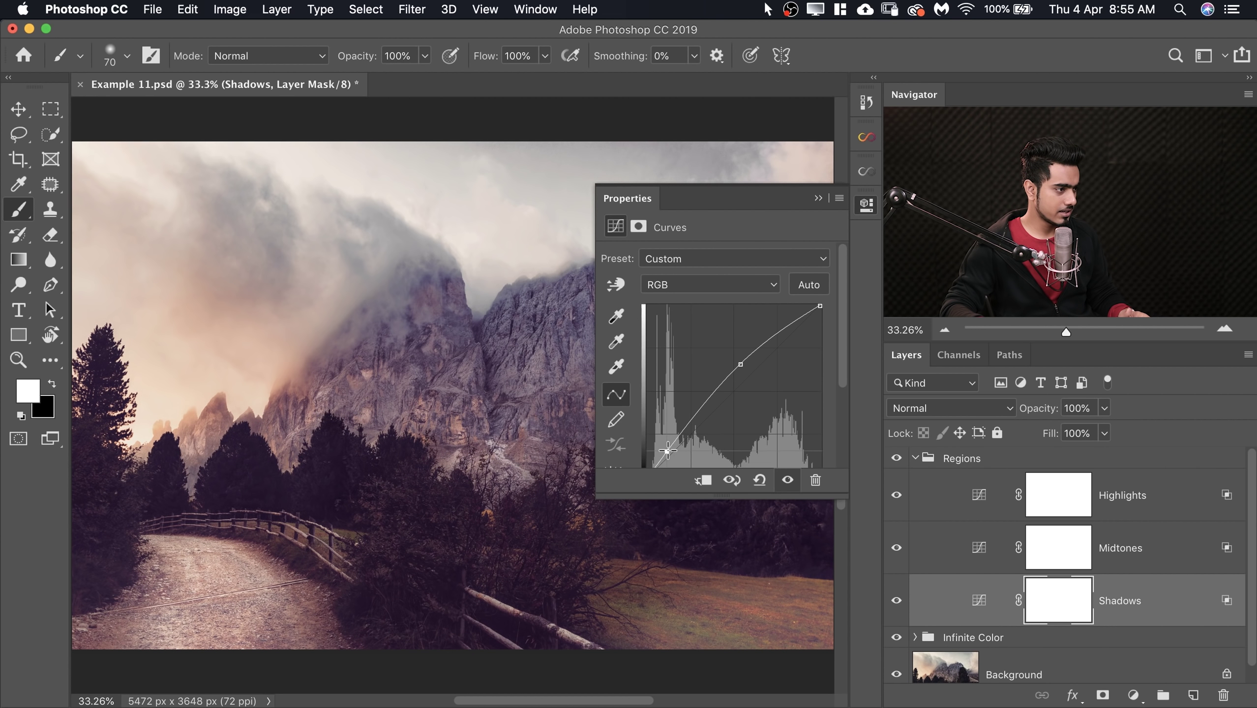
{"action": "left_click", "coordinate": [818, 197]}
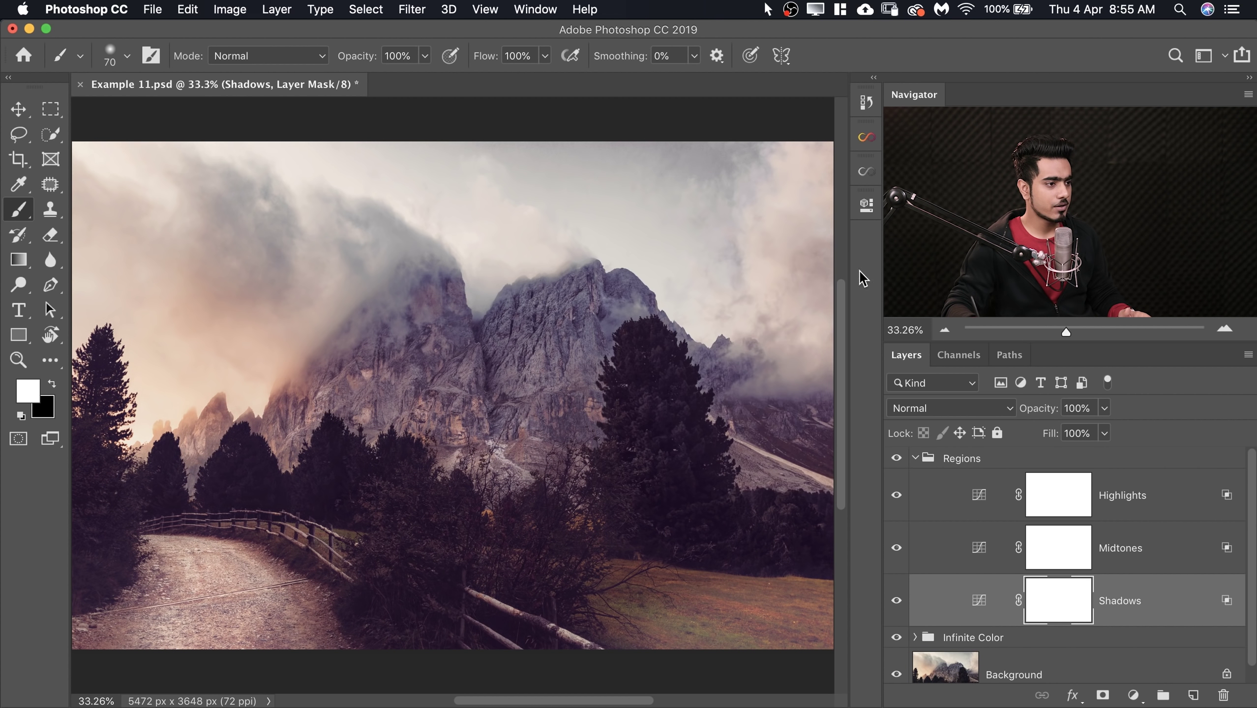
{"action": "left_click", "coordinate": [897, 459]}
{"action": "left_click", "coordinate": [897, 459]}
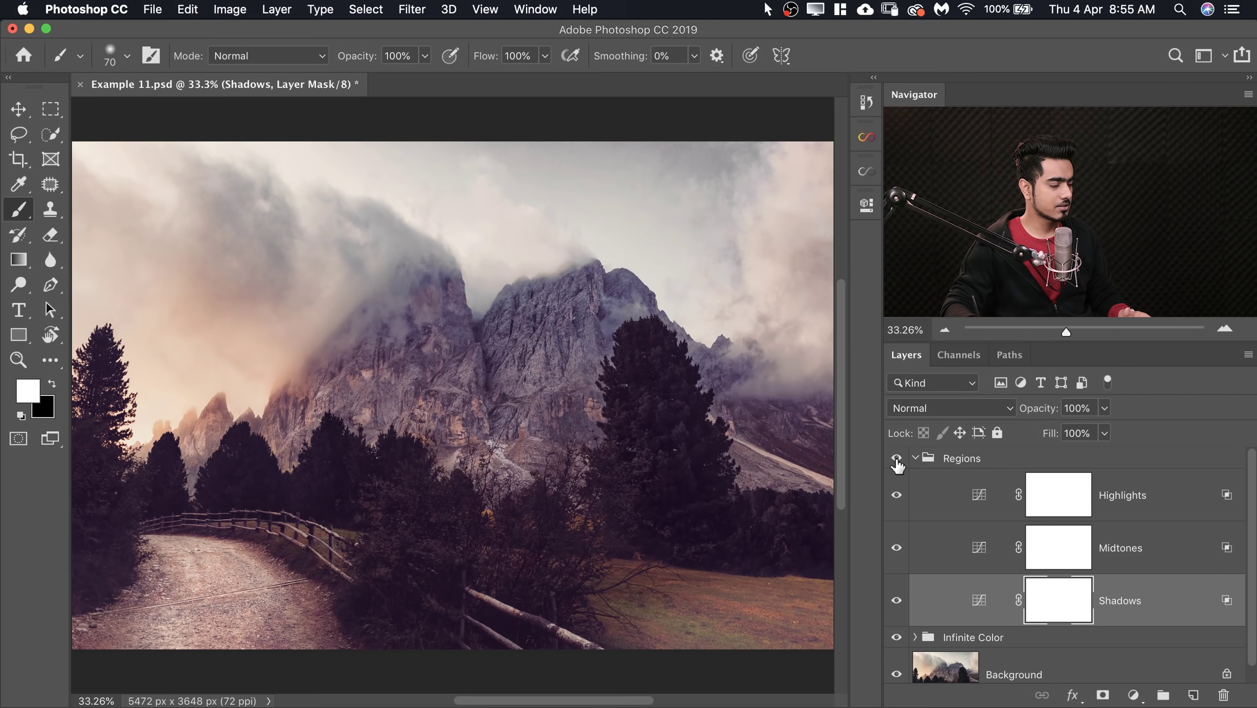
Lower both points of the Shadows curve slightly to soften the brightening of the dark areas
{"action": "double_click", "coordinate": [986, 601]}
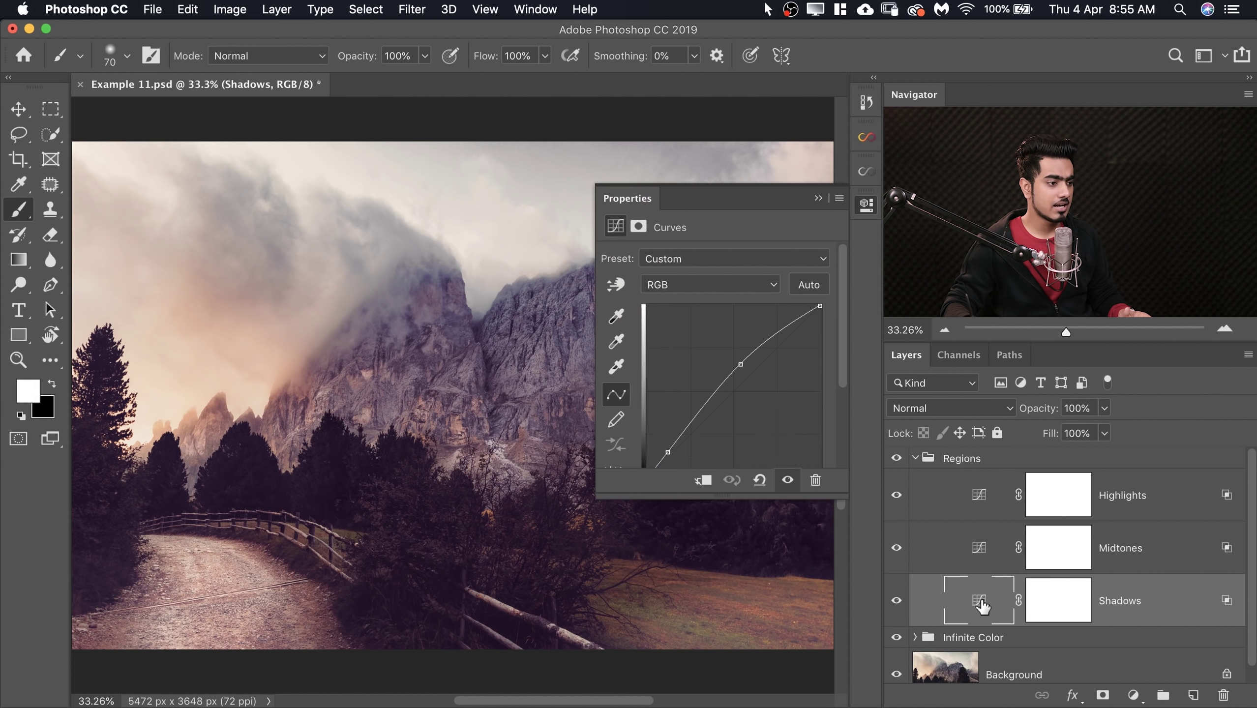
{"action": "left_click_drag", "start_coordinate": [740, 371], "coordinate": [741, 373]}
{"action": "left_click", "coordinate": [668, 455]}
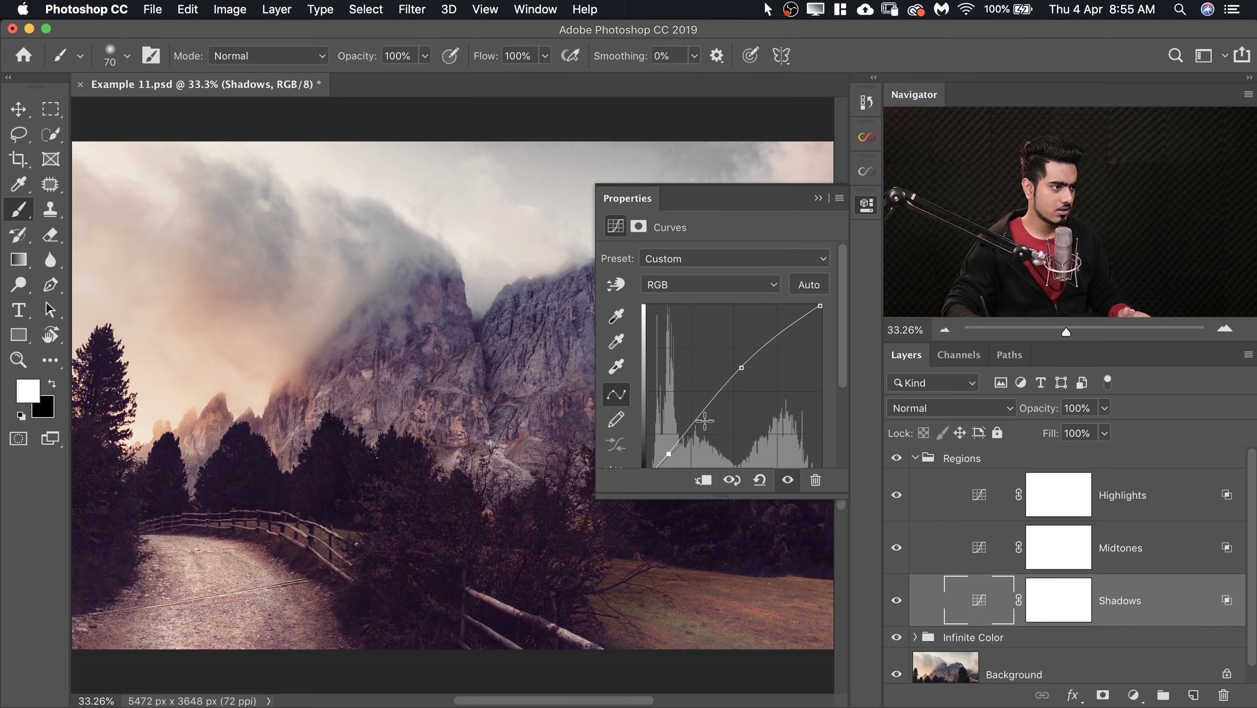
{"action": "left_click", "coordinate": [818, 198]}
Add two points to the Midtones curve, one in the upper half near the diagonal and one slightly lowered in the lower half
{"action": "double_click", "coordinate": [979, 543]}
{"action": "left_click_drag", "start_coordinate": [733, 391], "coordinate": [773, 351]}
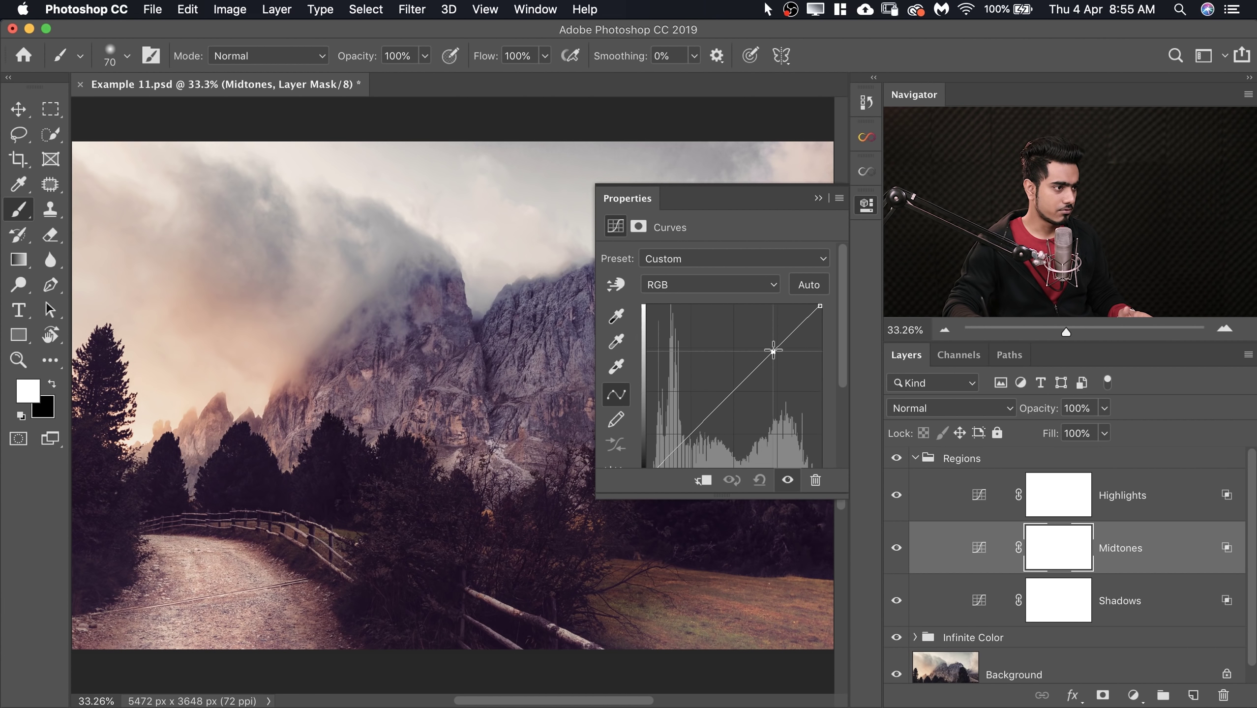
{"action": "left_click", "coordinate": [703, 426]}
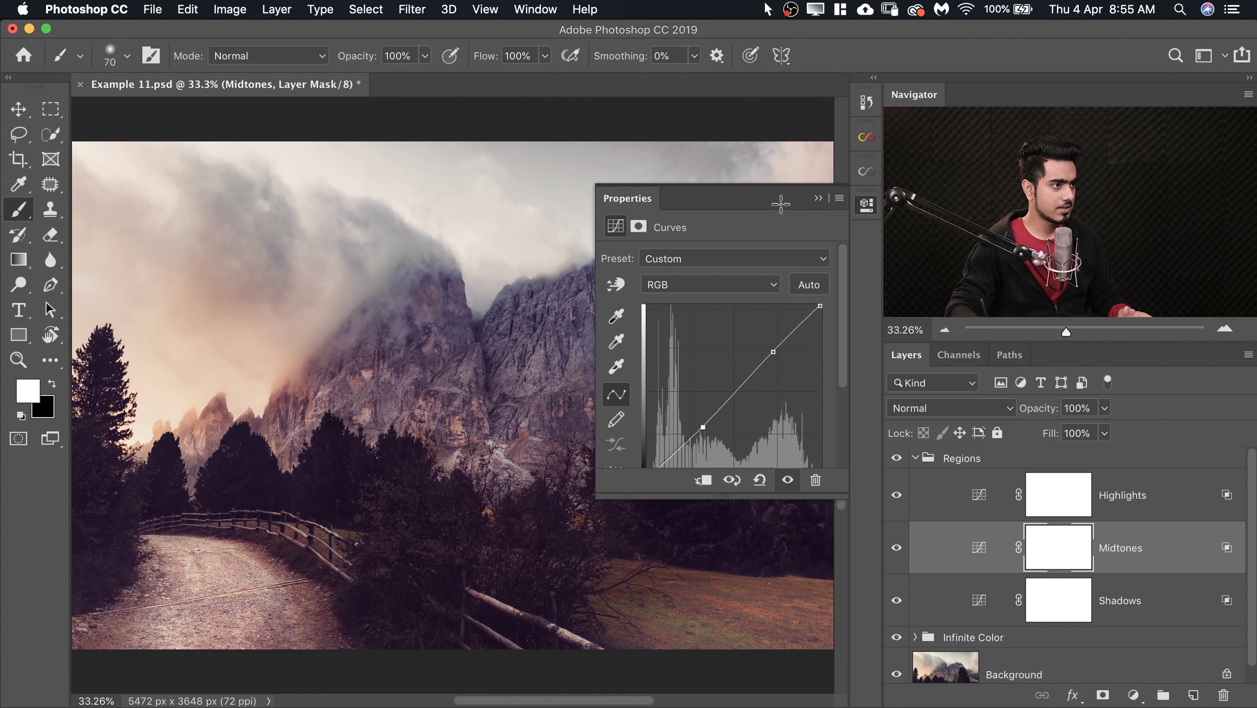
{"action": "left_click", "coordinate": [816, 199]}
Pull the middle of the Highlights curve down to darken the bright clouds, and compare the landscape with the Highlights layer hidden and shown
{"action": "double_click", "coordinate": [980, 495]}
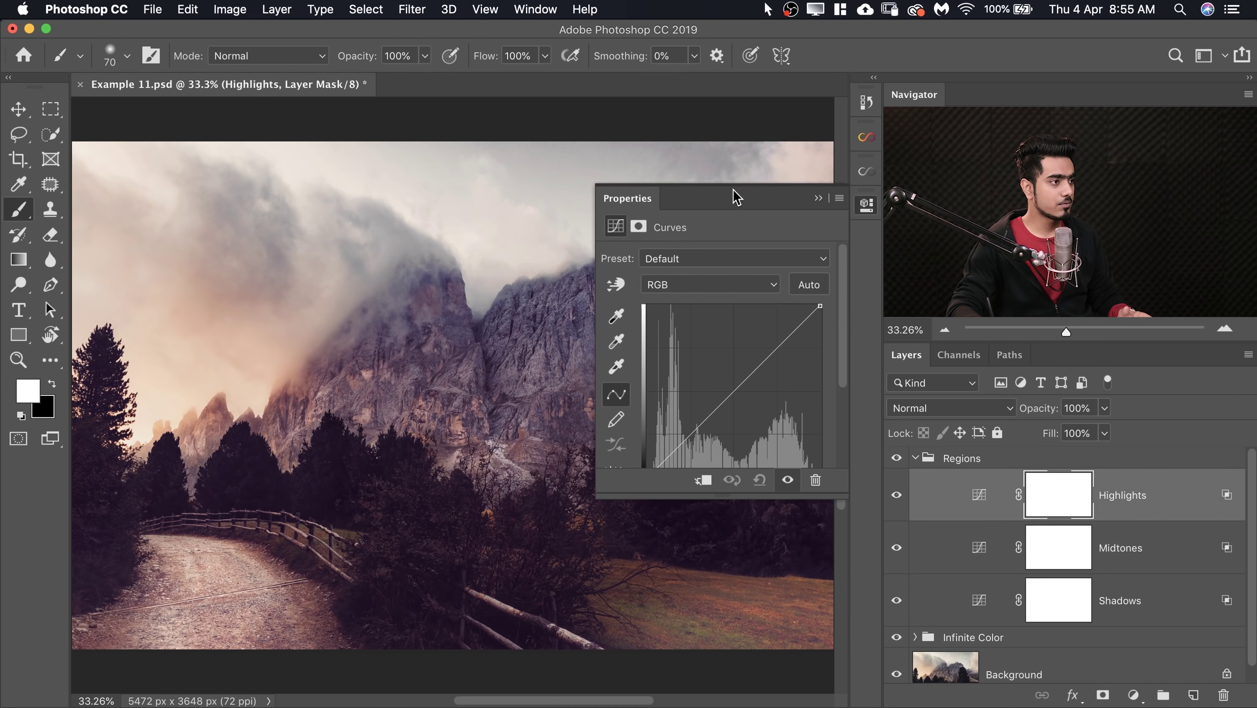
{"action": "left_click_drag", "start_coordinate": [749, 203], "coordinate": [718, 437]}
{"action": "left_click", "coordinate": [713, 634]}
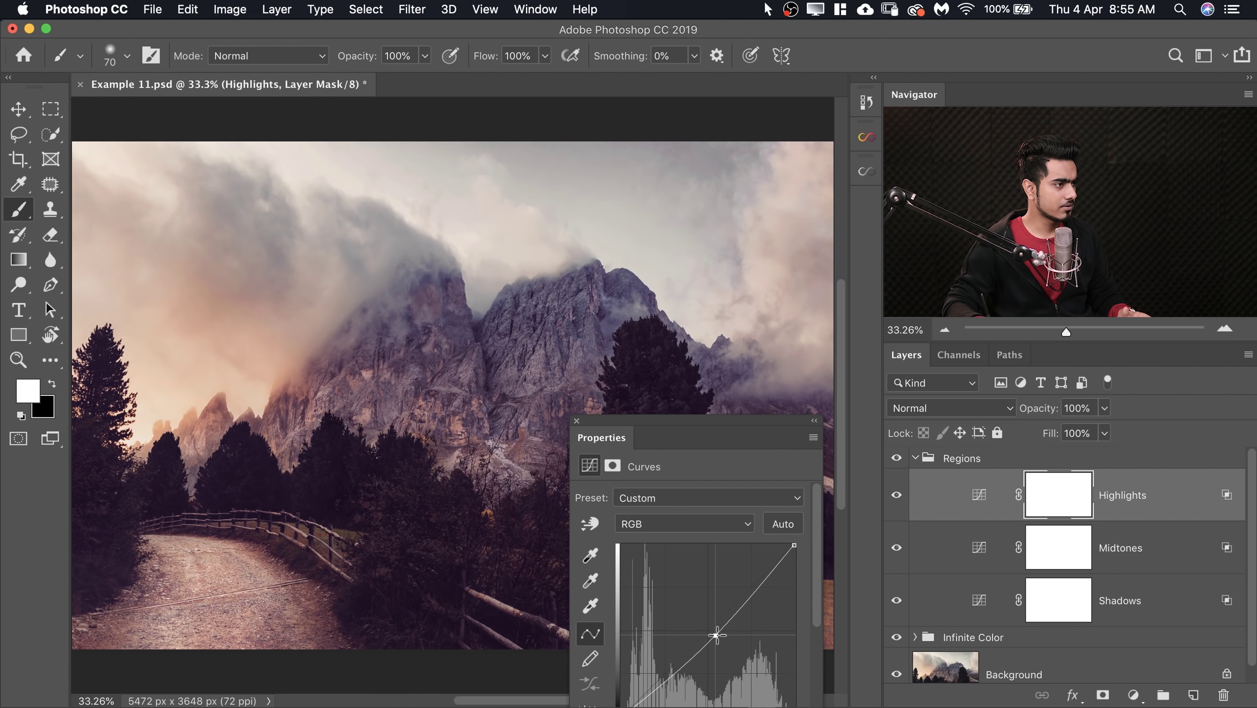
{"action": "mouse_move", "coordinate": [714, 634]}
{"action": "left_mouse_down"}
{"action": "mouse_move", "coordinate": [731, 654]}
{"action": "mouse_move", "coordinate": [722, 646]}
{"action": "left_mouse_up"}
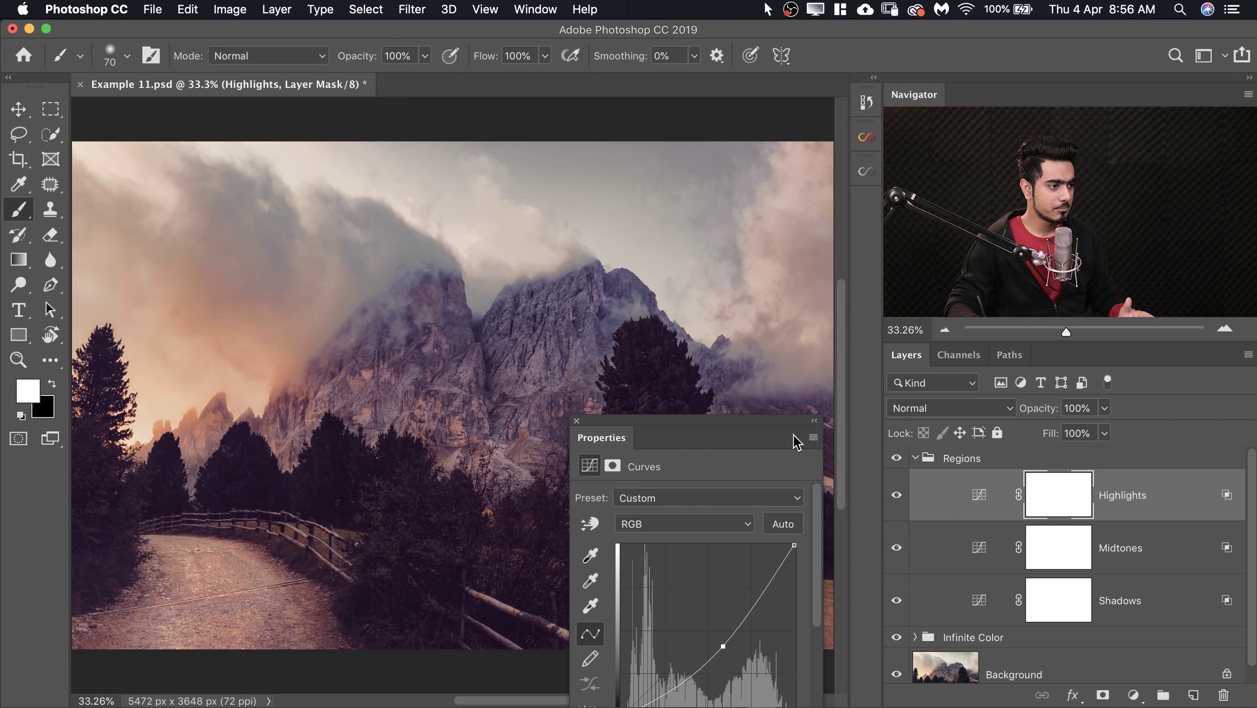
{"action": "left_click", "coordinate": [576, 421]}
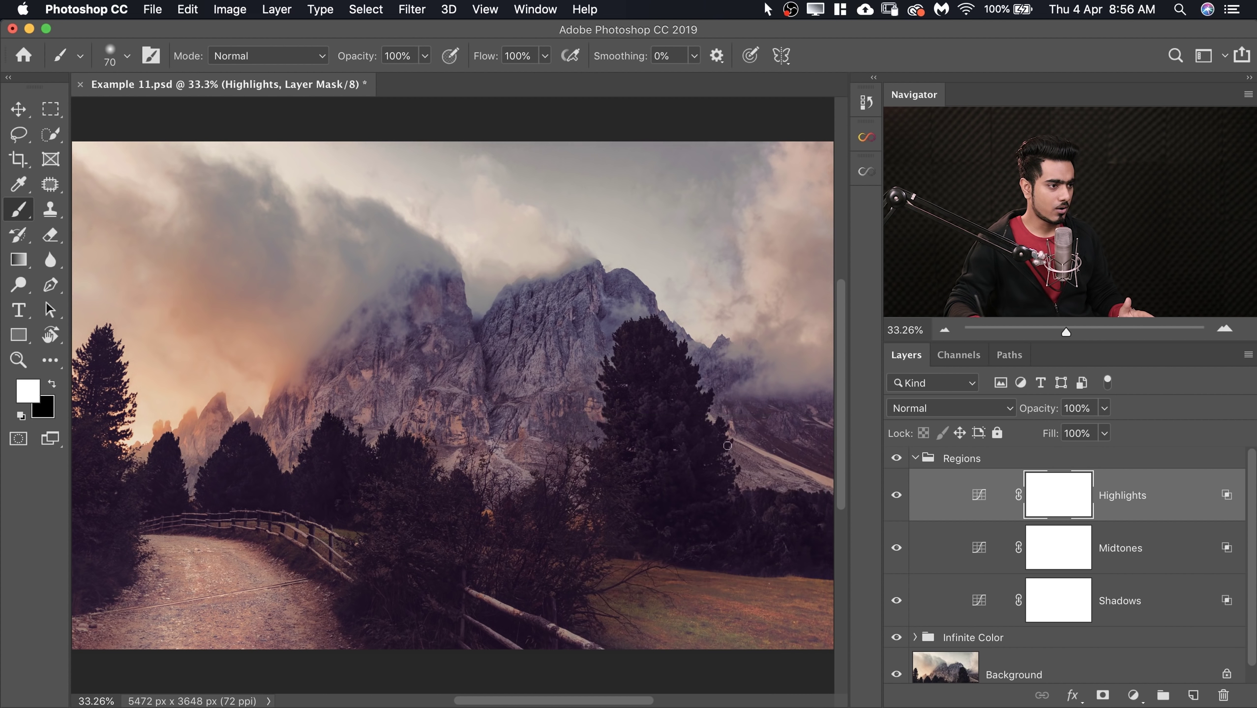
{"action": "left_click", "coordinate": [895, 495]}
{"action": "left_click", "coordinate": [896, 495]}
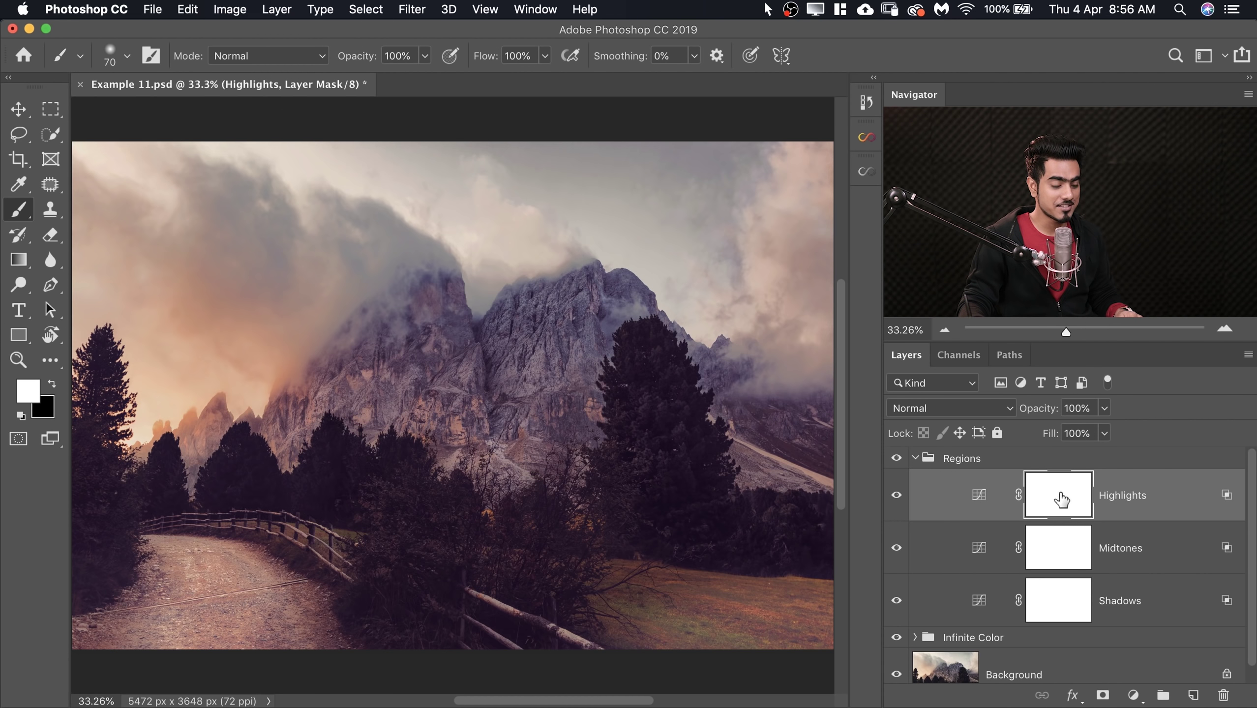
Invert the Highlights layer's mask to black and paint white over the sky and clouds with a soft brush of about 1420 px
{"action": "left_click_drag", "start_coordinate": [1041, 483], "coordinate": [1043, 483]}
{"action": "key", "text": "ctrl+i"}
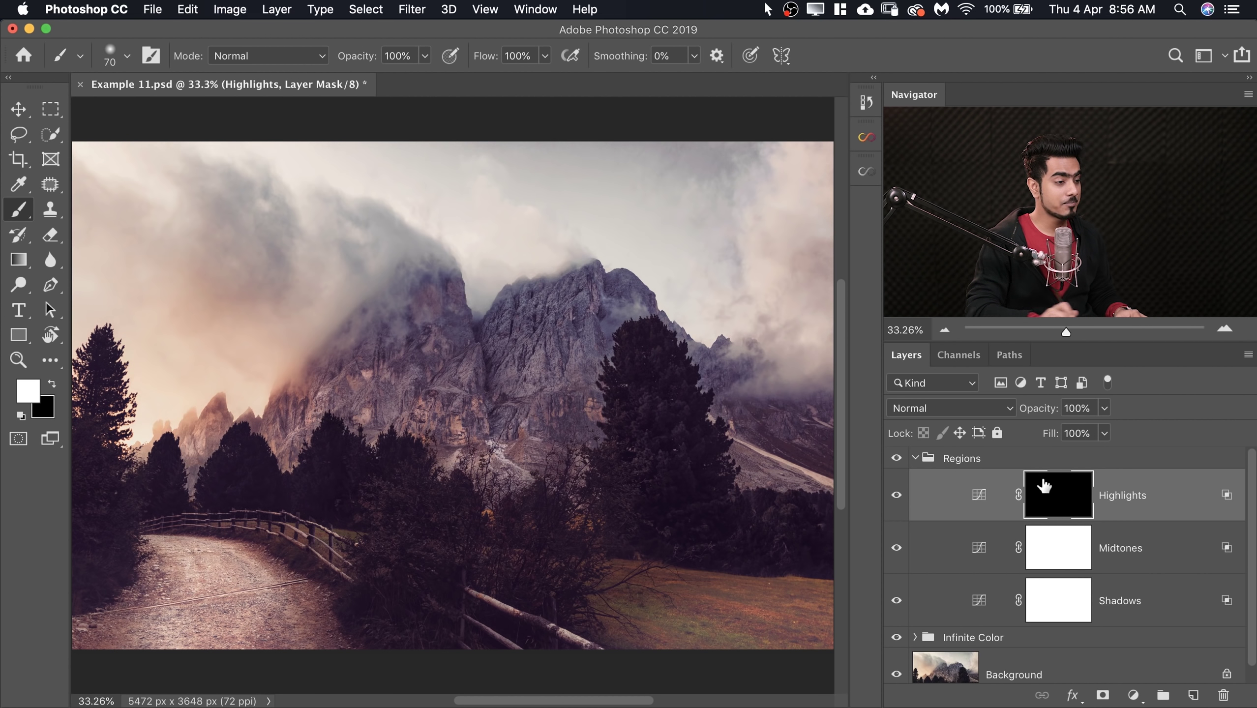
{"action": "mouse_move", "coordinate": [401, 335]}
{"action": "left_mouse_down"}
{"action": "mouse_move", "coordinate": [598, 318]}
{"action": "mouse_move", "coordinate": [444, 369]}
{"action": "left_mouse_up"}
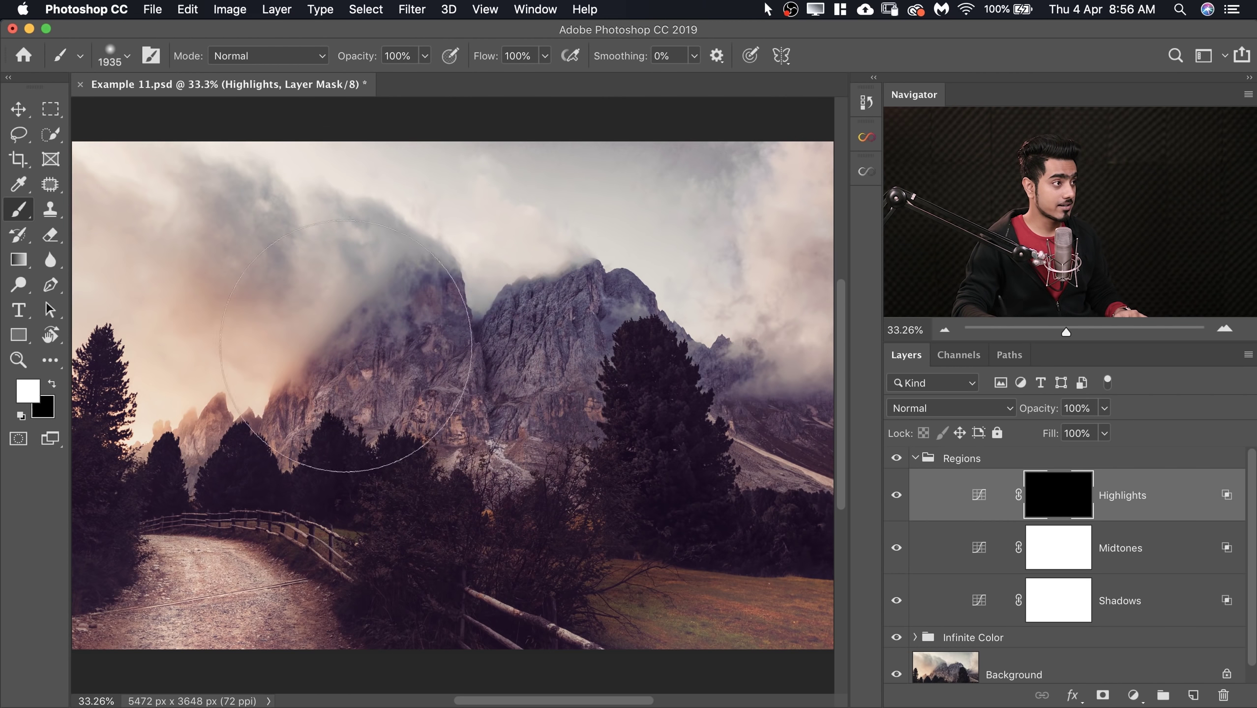
{"action": "left_click_drag", "start_coordinate": [435, 281], "coordinate": [374, 283]}
{"action": "mouse_move", "coordinate": [417, 216]}
{"action": "left_mouse_down"}
{"action": "mouse_move", "coordinate": [507, 185]}
{"action": "mouse_move", "coordinate": [702, 175]}
{"action": "mouse_move", "coordinate": [758, 230]}
{"action": "mouse_move", "coordinate": [722, 239]}
{"action": "mouse_move", "coordinate": [718, 253]}
{"action": "mouse_move", "coordinate": [808, 187]}
{"action": "mouse_move", "coordinate": [833, 230]}
{"action": "mouse_move", "coordinate": [830, 337]}
{"action": "mouse_move", "coordinate": [747, 253]}
{"action": "left_mouse_up"}
{"action": "mouse_move", "coordinate": [297, 213]}
{"action": "left_mouse_down"}
{"action": "mouse_move", "coordinate": [160, 219]}
{"action": "mouse_move", "coordinate": [223, 260]}
{"action": "mouse_move", "coordinate": [154, 337]}
{"action": "left_mouse_up"}
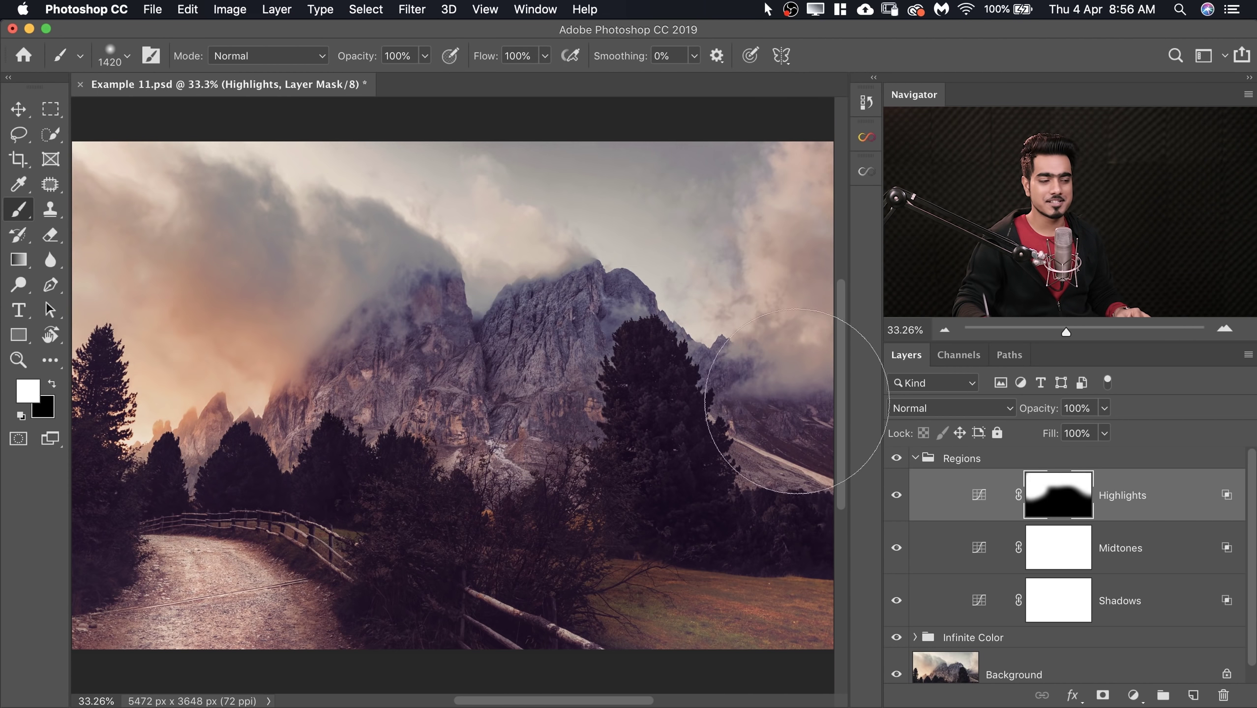
Collapse the Regions group and add the Infinite Black & White Contrast layer above it
{"action": "left_click", "coordinate": [915, 459]}
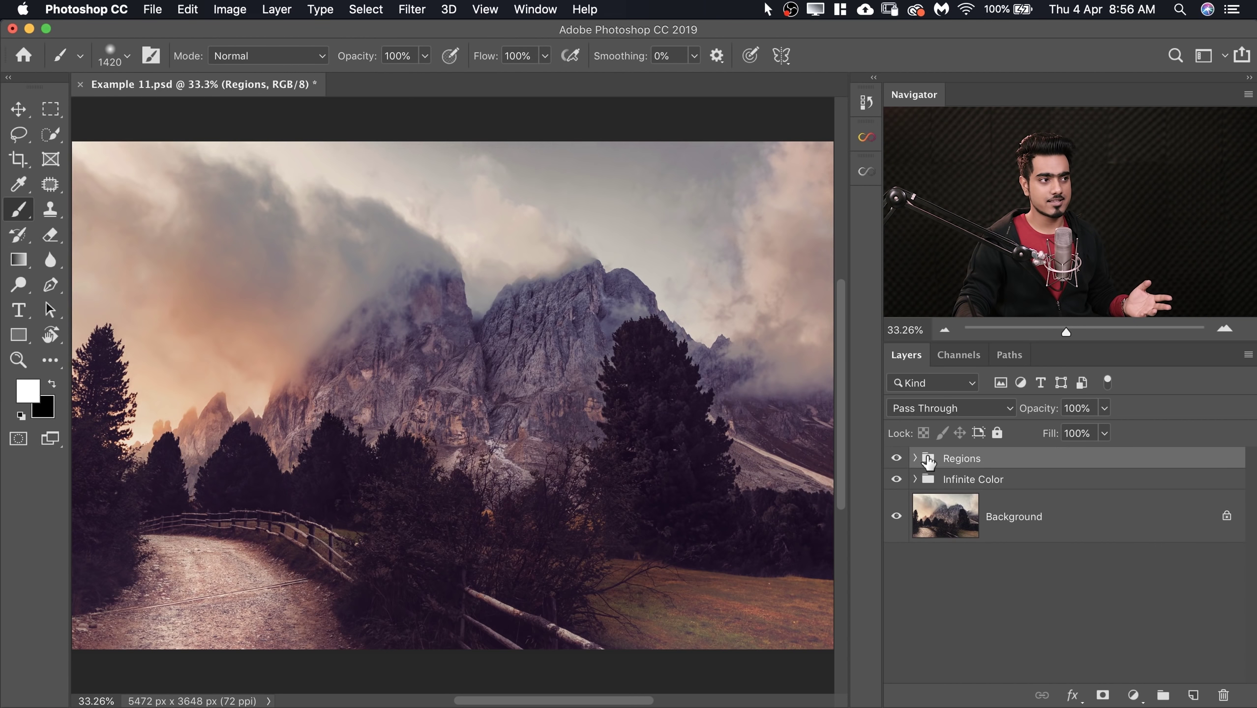
{"action": "left_click", "coordinate": [866, 173]}
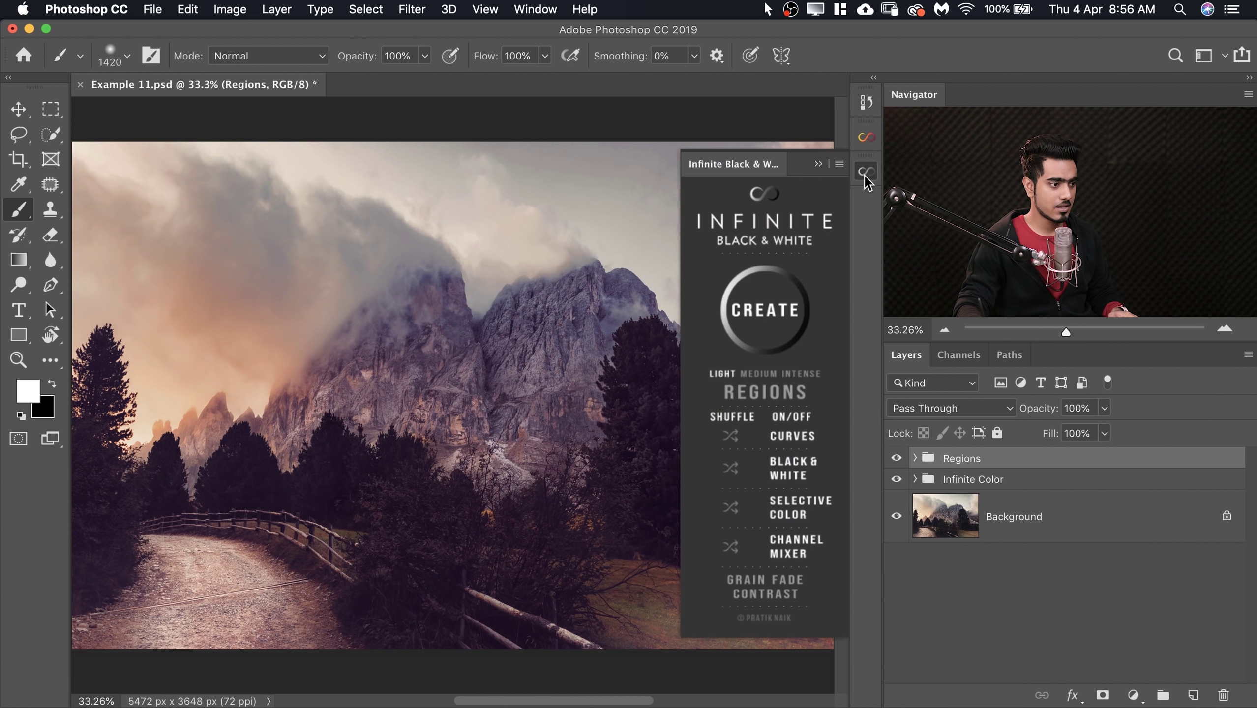
{"action": "left_click", "coordinate": [775, 598]}
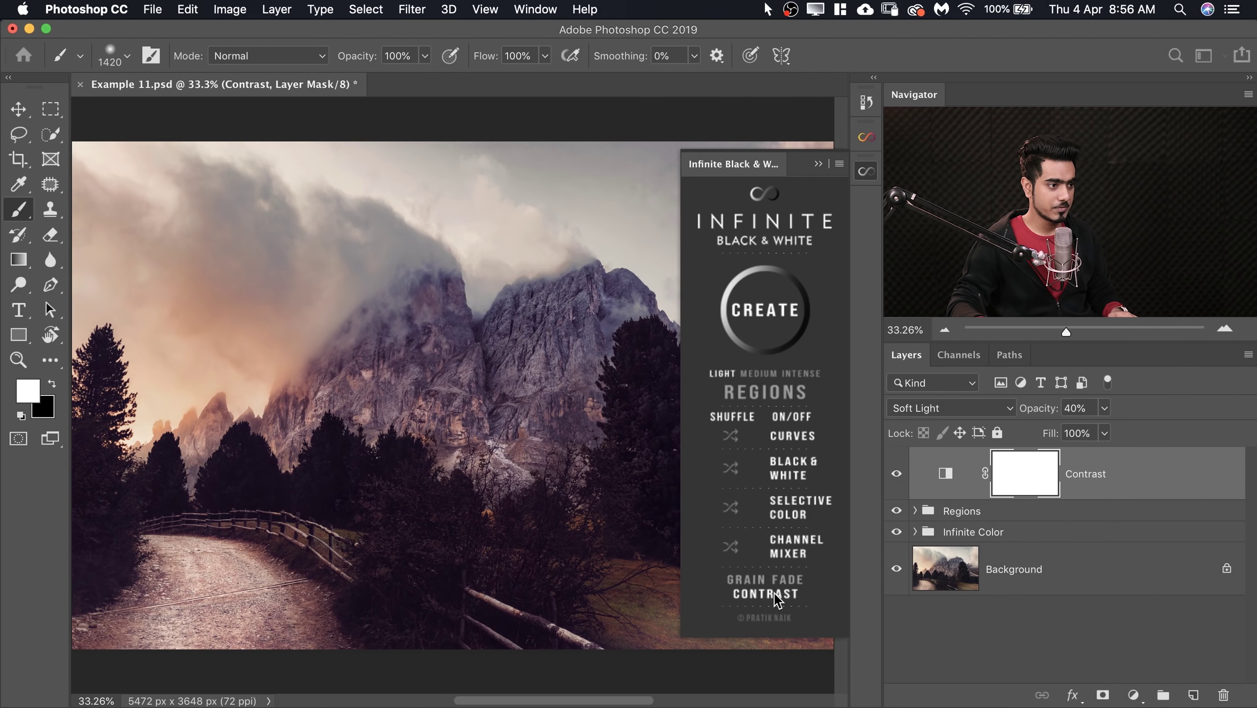
{"action": "left_click", "coordinate": [818, 165]}
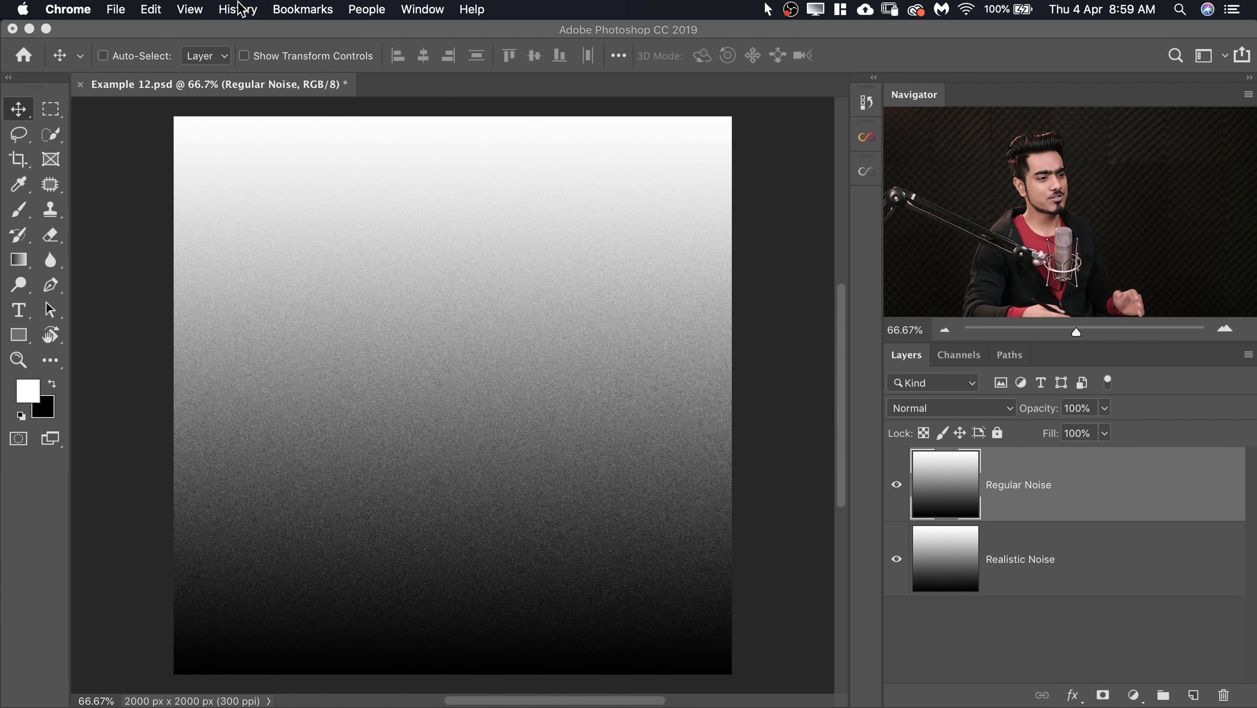
Examine the grain of the Regular Noise layer across the bright, mid and dark parts of the gradient, up to 200% zoom
{"action": "left_click", "coordinate": [494, 294]}
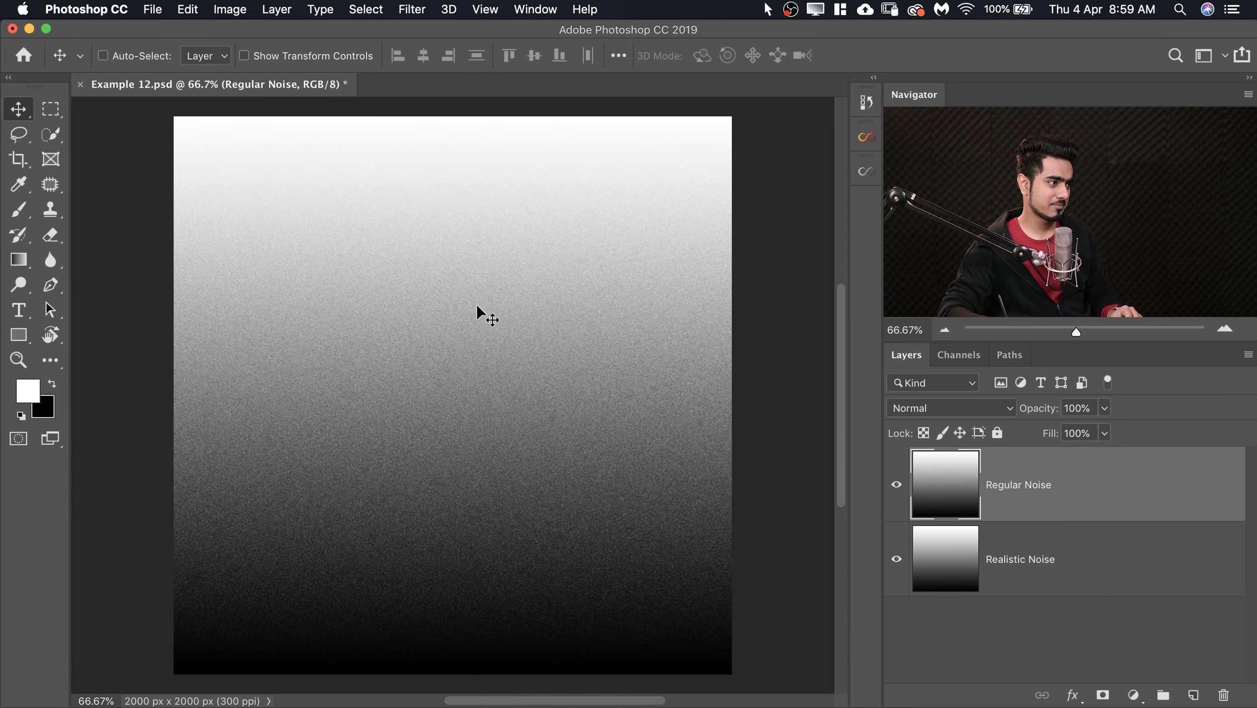
{"action": "scroll", "coordinate": [456, 337], "scroll_direction": "up", "scroll_amount": 3}
{"action": "left_click_drag", "start_coordinate": [497, 338], "coordinate": [468, 269]}
{"action": "scroll", "coordinate": [486, 298], "scroll_direction": "down", "scroll_amount": 2}
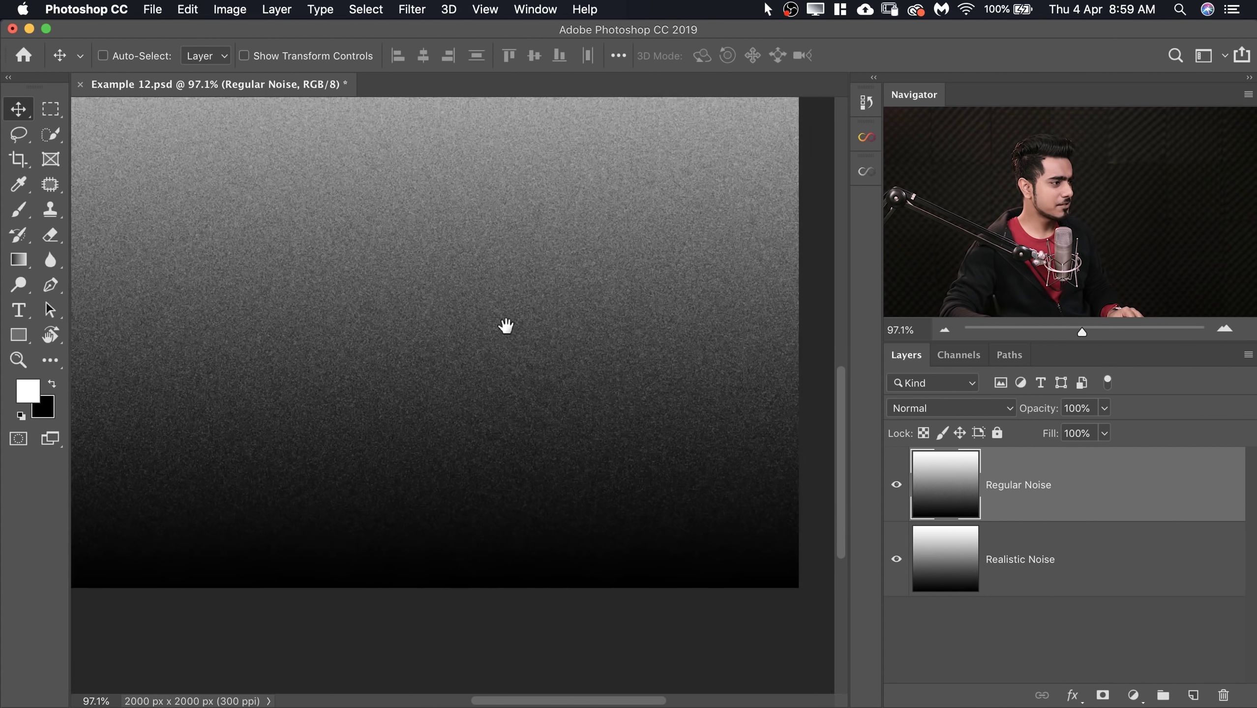
{"action": "scroll", "coordinate": [520, 377], "scroll_direction": "up", "scroll_amount": 10}
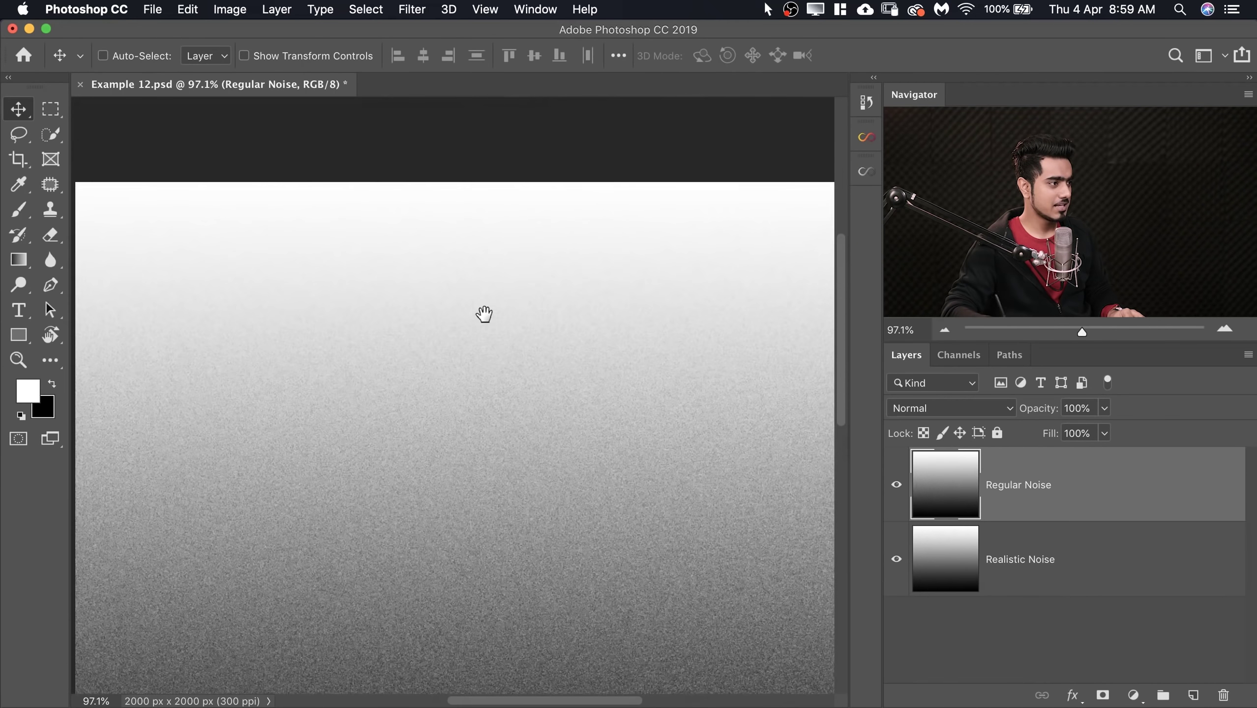
{"action": "scroll", "coordinate": [536, 359], "scroll_direction": "down", "scroll_amount": 2}
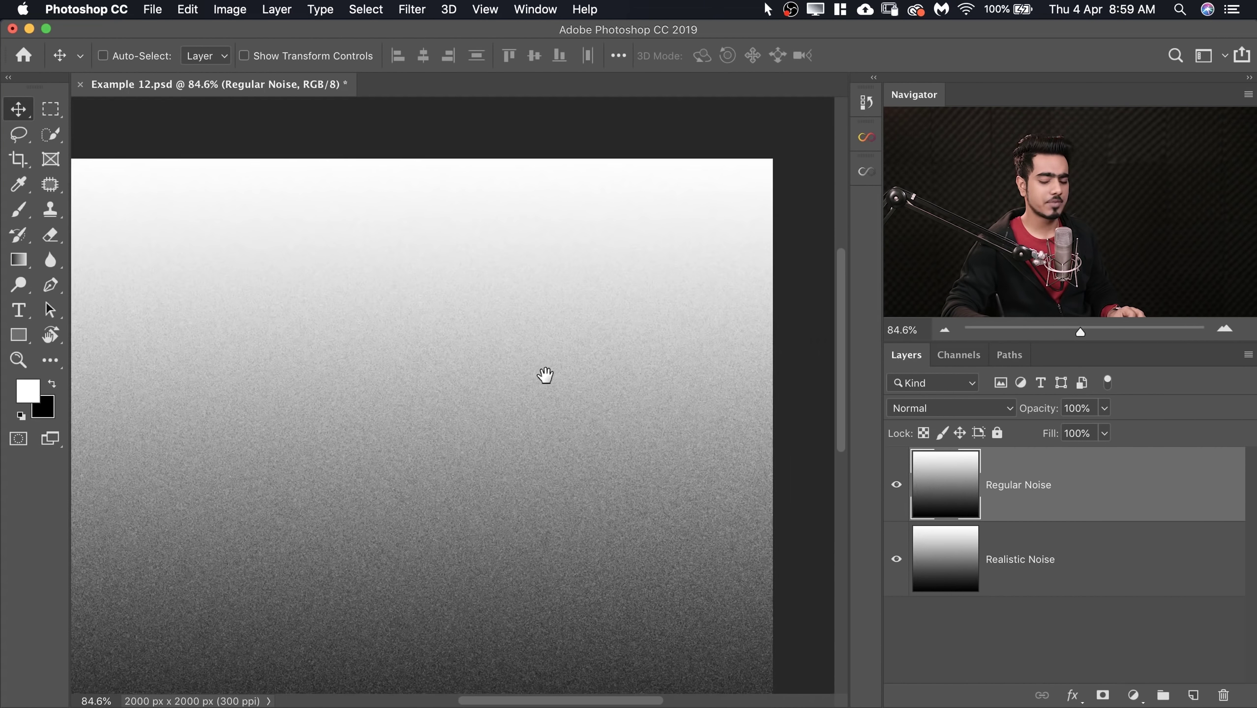
{"action": "key", "text": "super+0"}
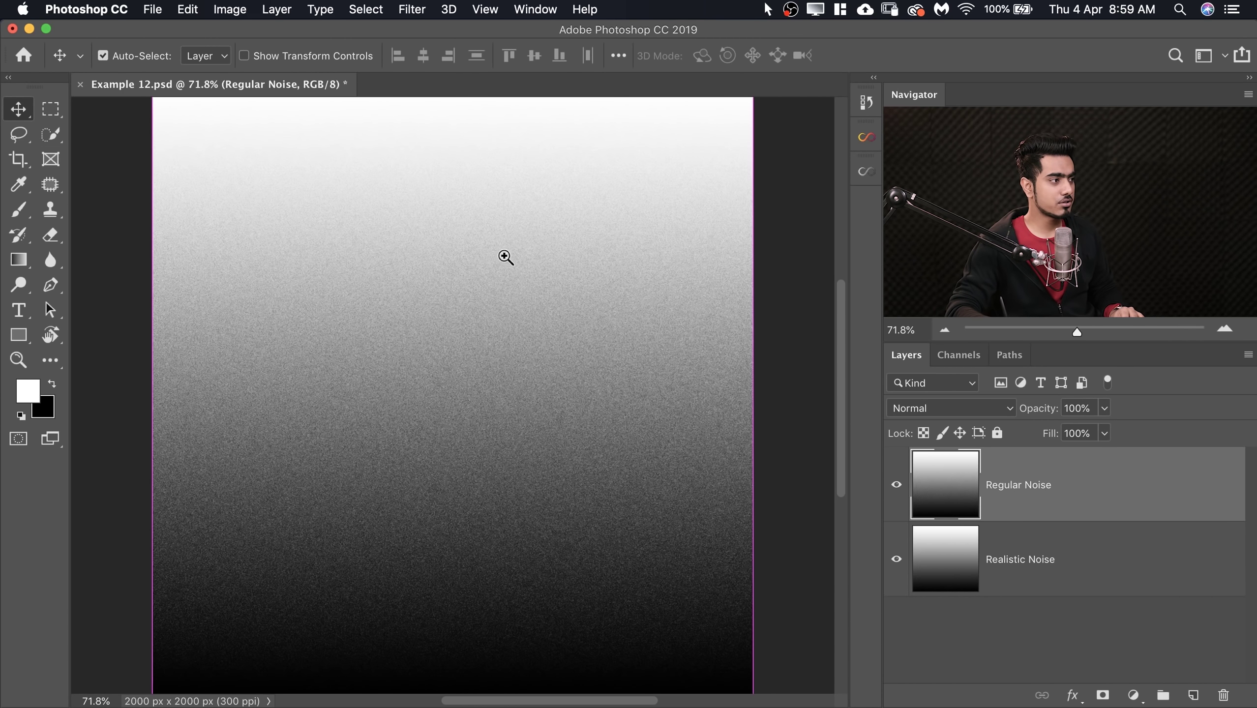
{"action": "scroll", "coordinate": [505, 258], "scroll_direction": "up", "scroll_amount": 4}
{"action": "scroll", "coordinate": [519, 269], "scroll_direction": "up", "scroll_amount": 3}
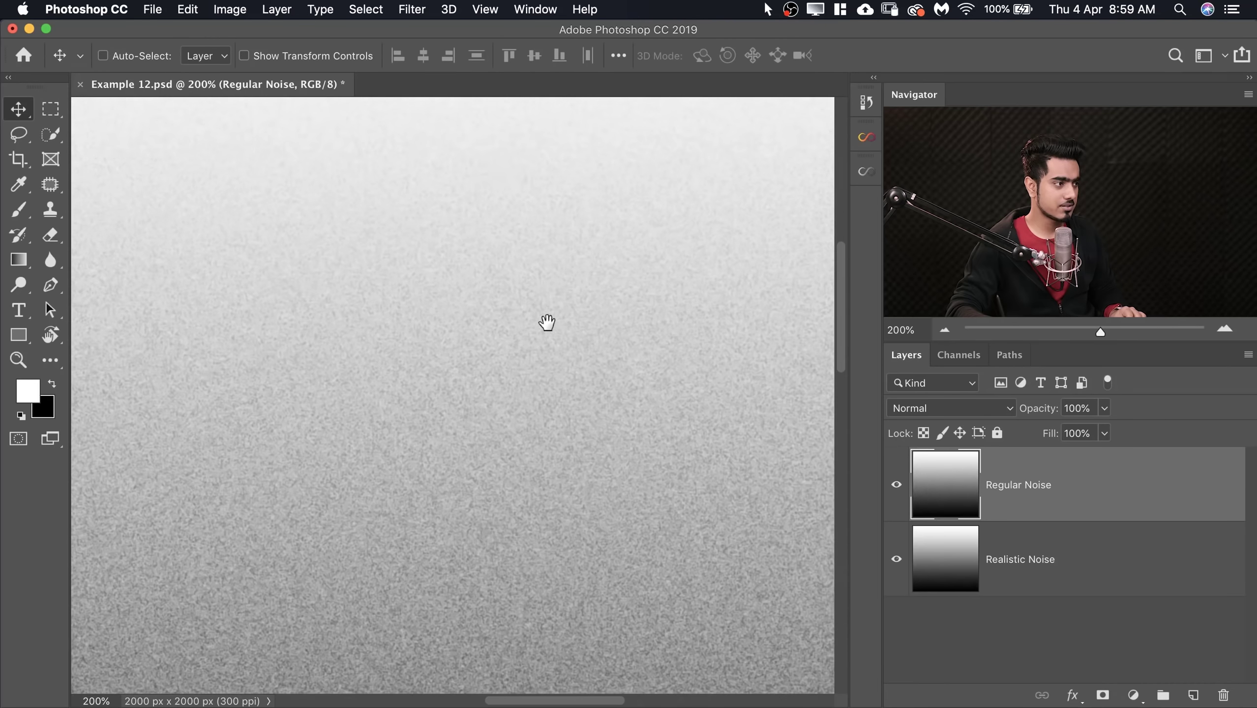
Hide the Regular Noise layer and examine the Realistic Noise layer's grain across the bright, mid and dark parts of the gradient
{"action": "scroll", "coordinate": [516, 278], "scroll_direction": "down", "scroll_amount": 1}
{"action": "scroll", "coordinate": [521, 285], "scroll_direction": "down", "scroll_amount": 1}
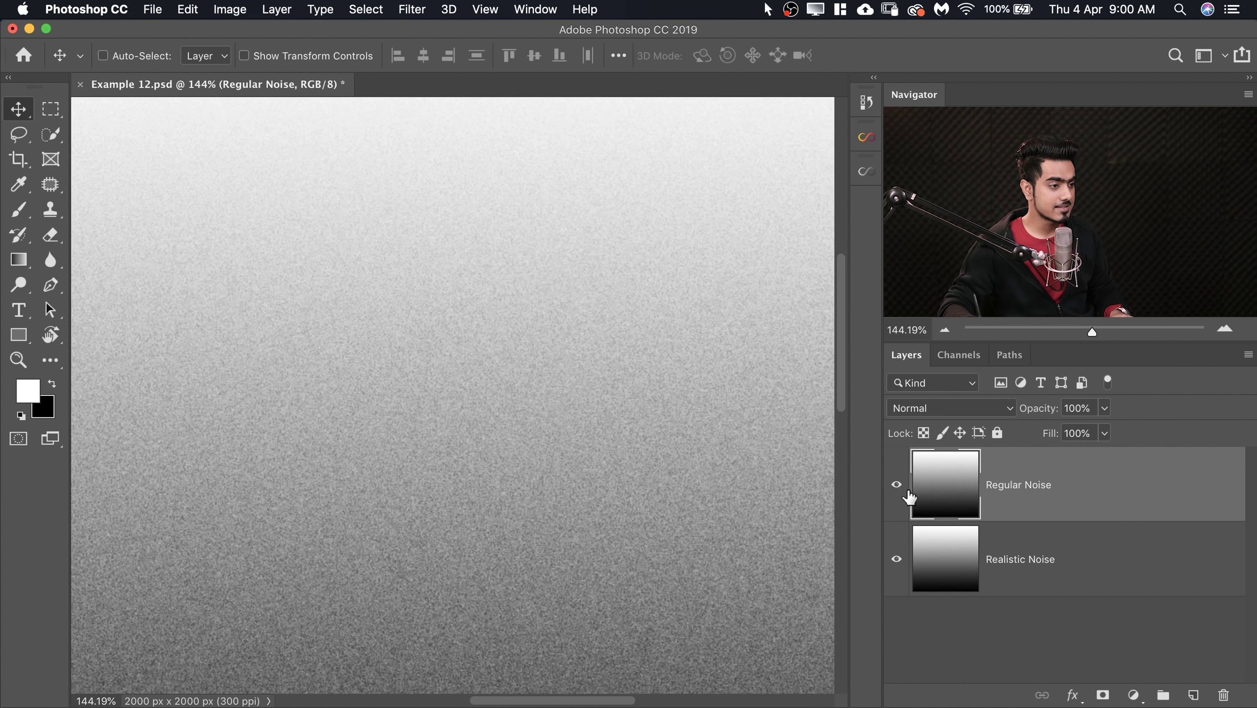
{"action": "left_click", "coordinate": [896, 487]}
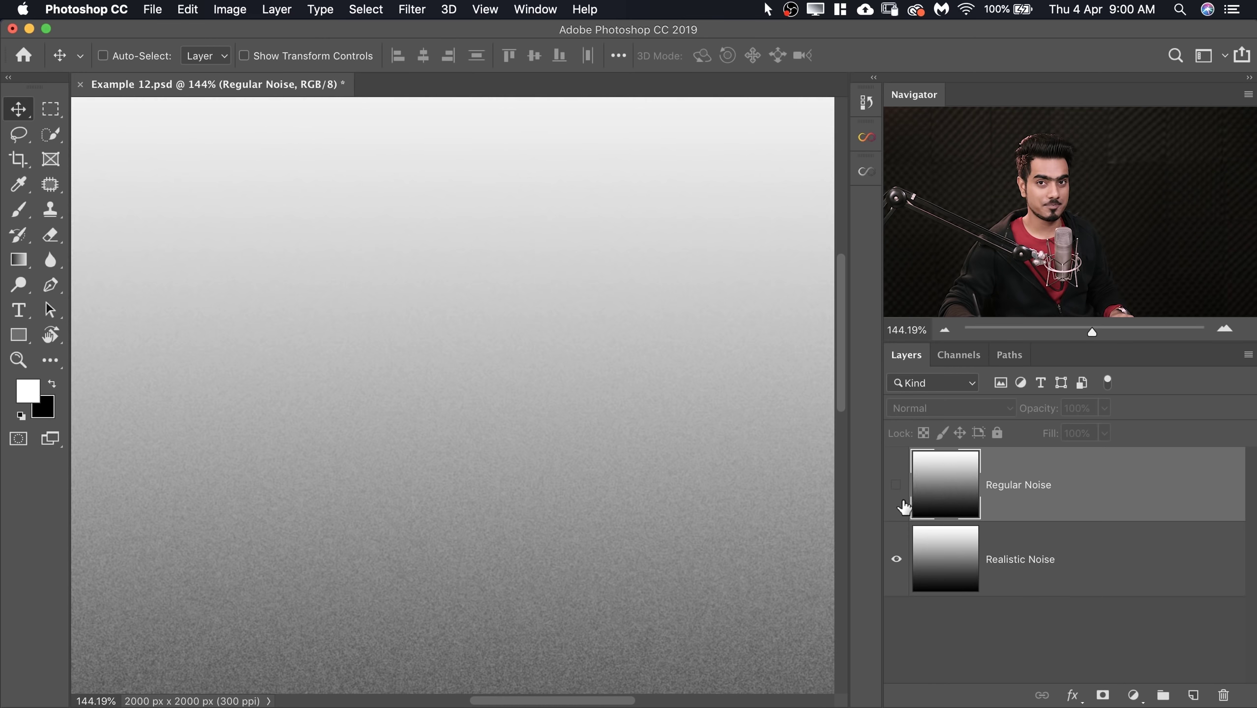
{"action": "scroll", "coordinate": [550, 362], "scroll_direction": "up", "scroll_amount": 5}
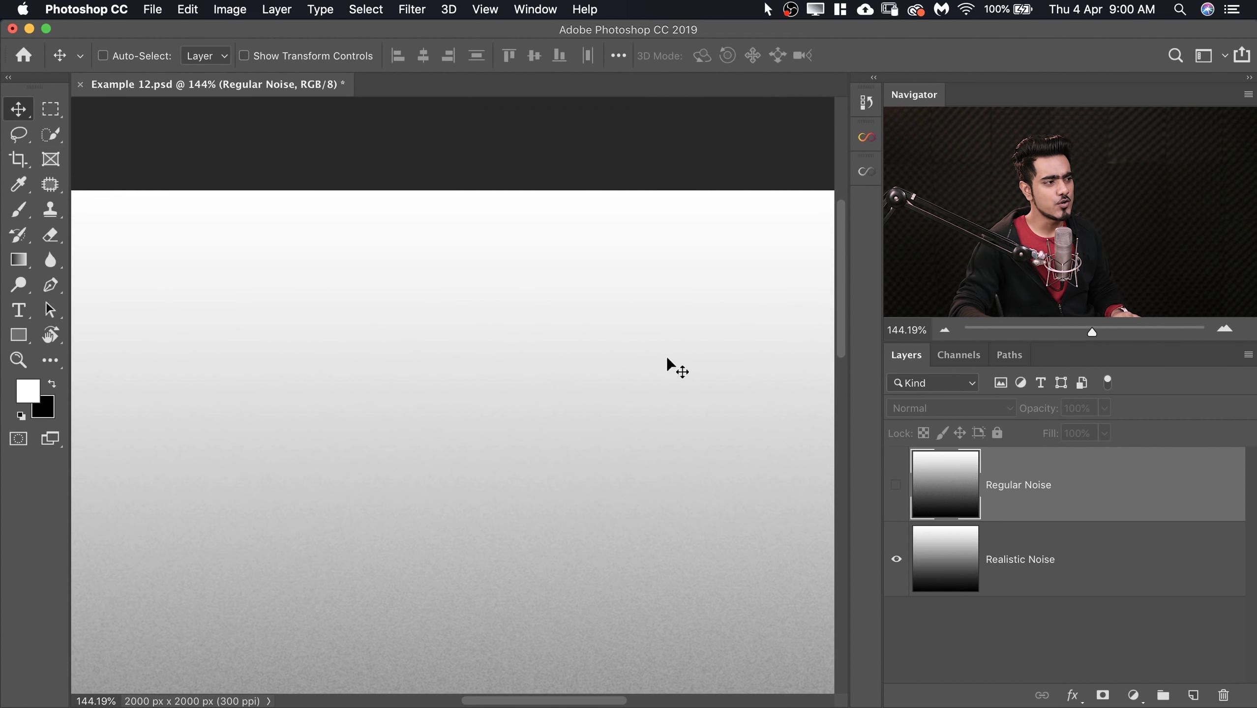
{"action": "left_click_drag", "start_coordinate": [567, 494], "coordinate": [505, 241]}
{"action": "left_click_drag", "start_coordinate": [519, 517], "coordinate": [481, 307]}
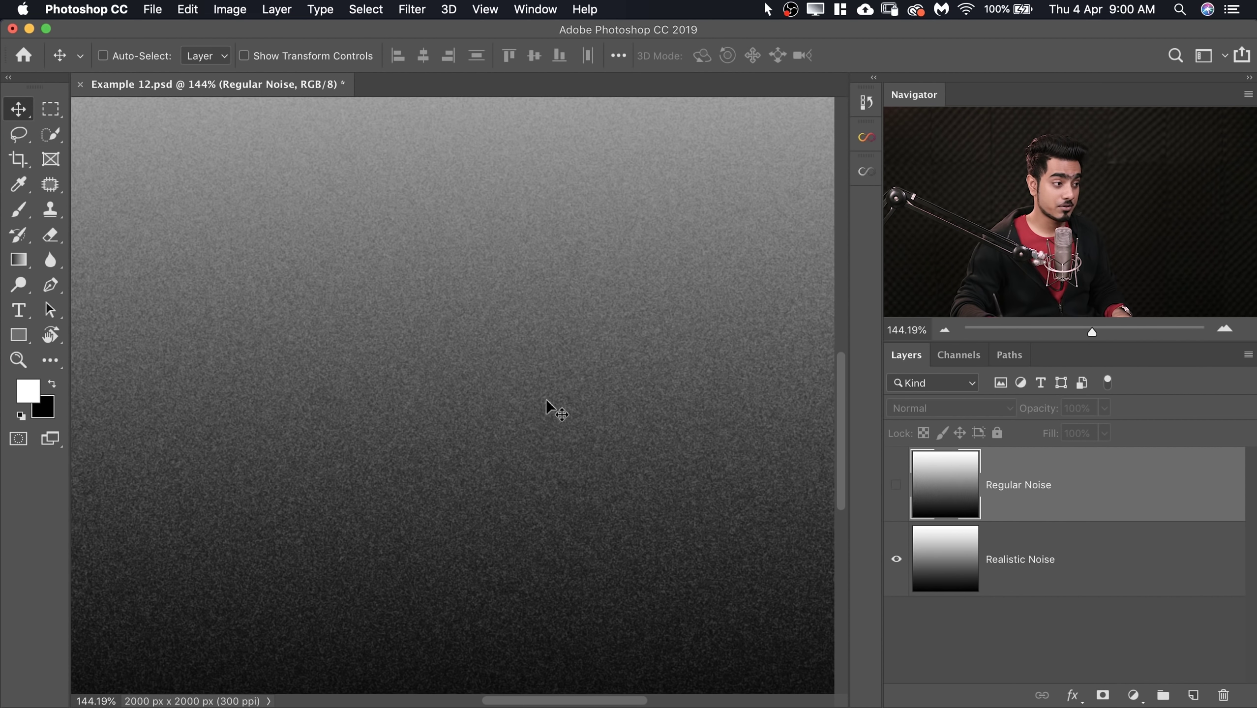
{"action": "scroll", "coordinate": [547, 401], "scroll_direction": "down", "scroll_amount": 5}
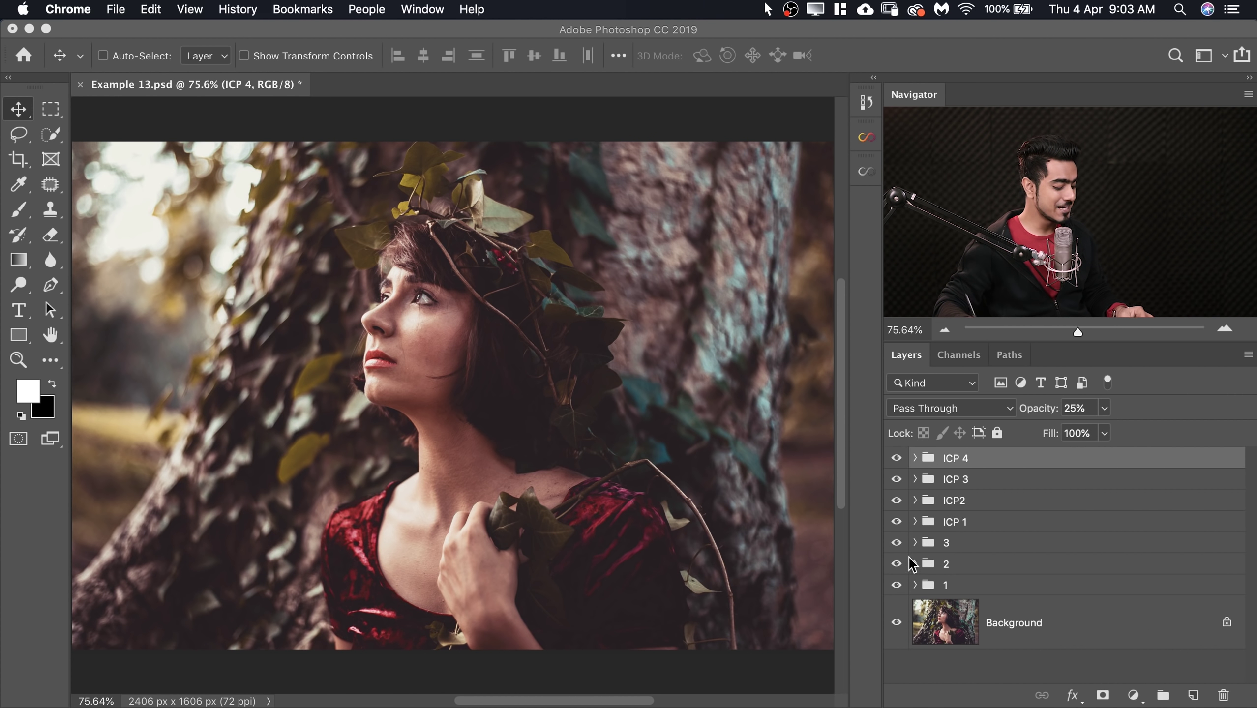
Compare the portrait with only the Background visible and with all groups shown, and open Infinite Black & White
{"action": "left_click", "coordinate": [896, 625], "text": "alt"}
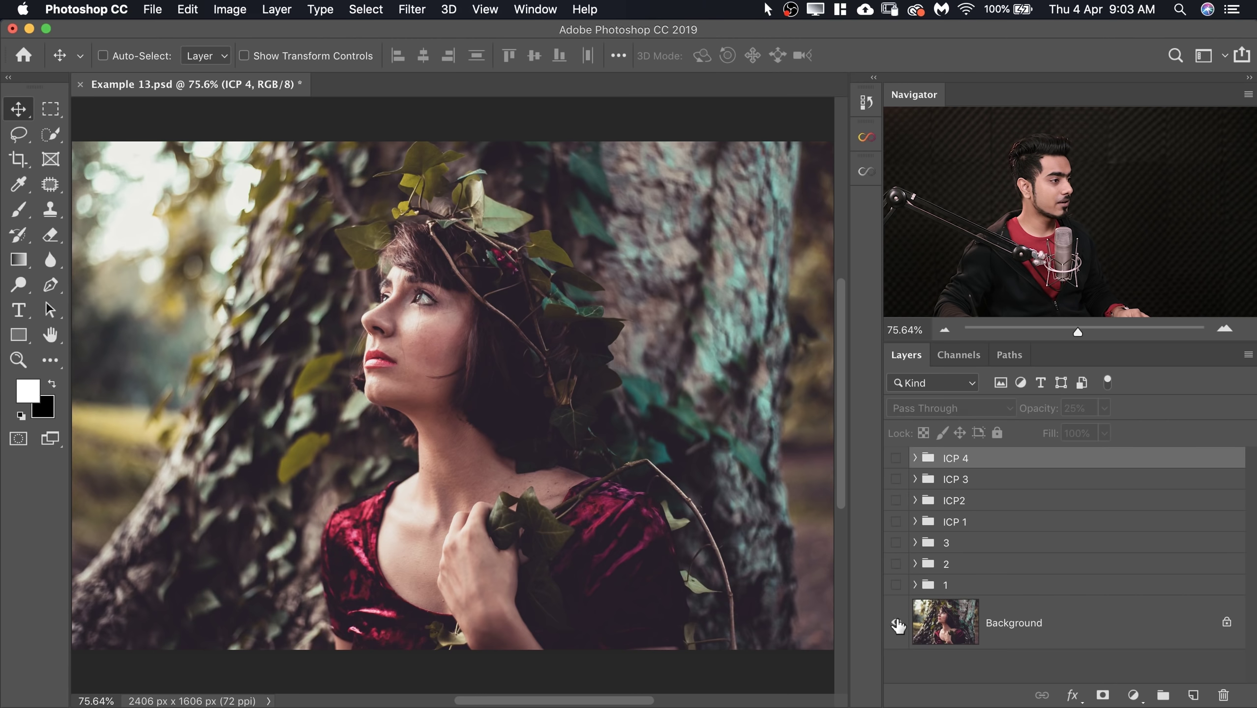
{"action": "left_click", "coordinate": [896, 625], "text": "alt"}
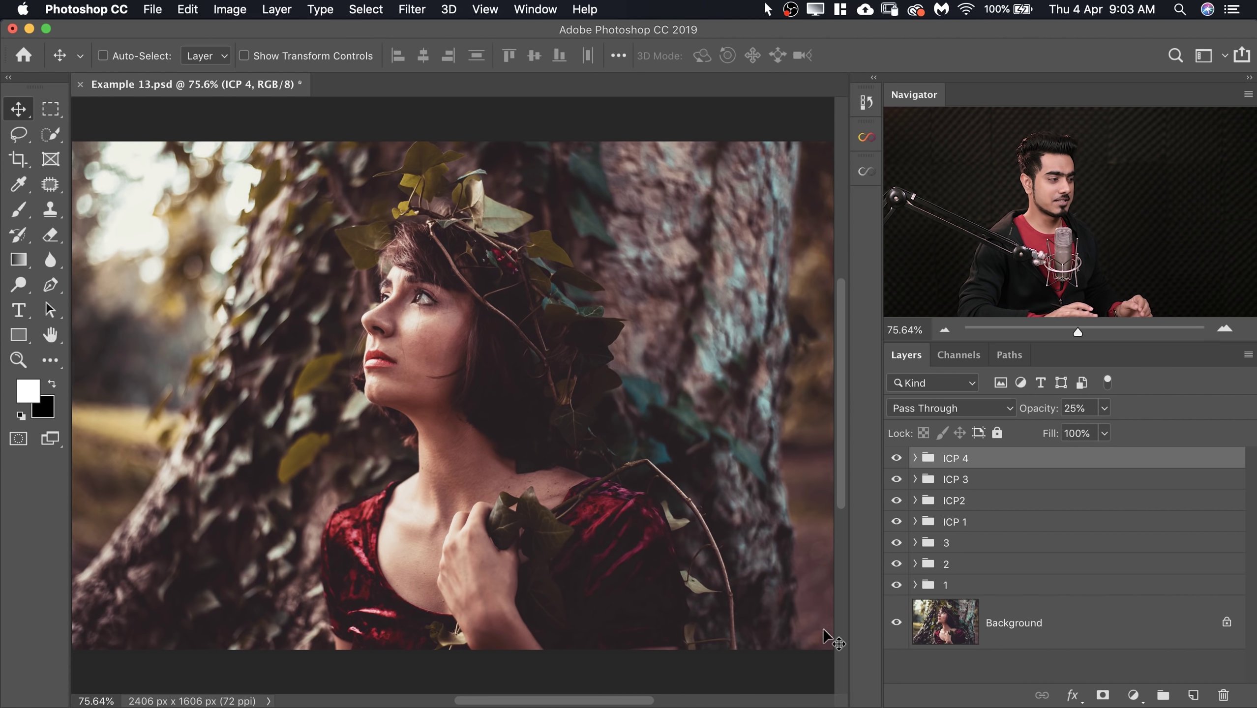
{"action": "left_click", "coordinate": [866, 173]}
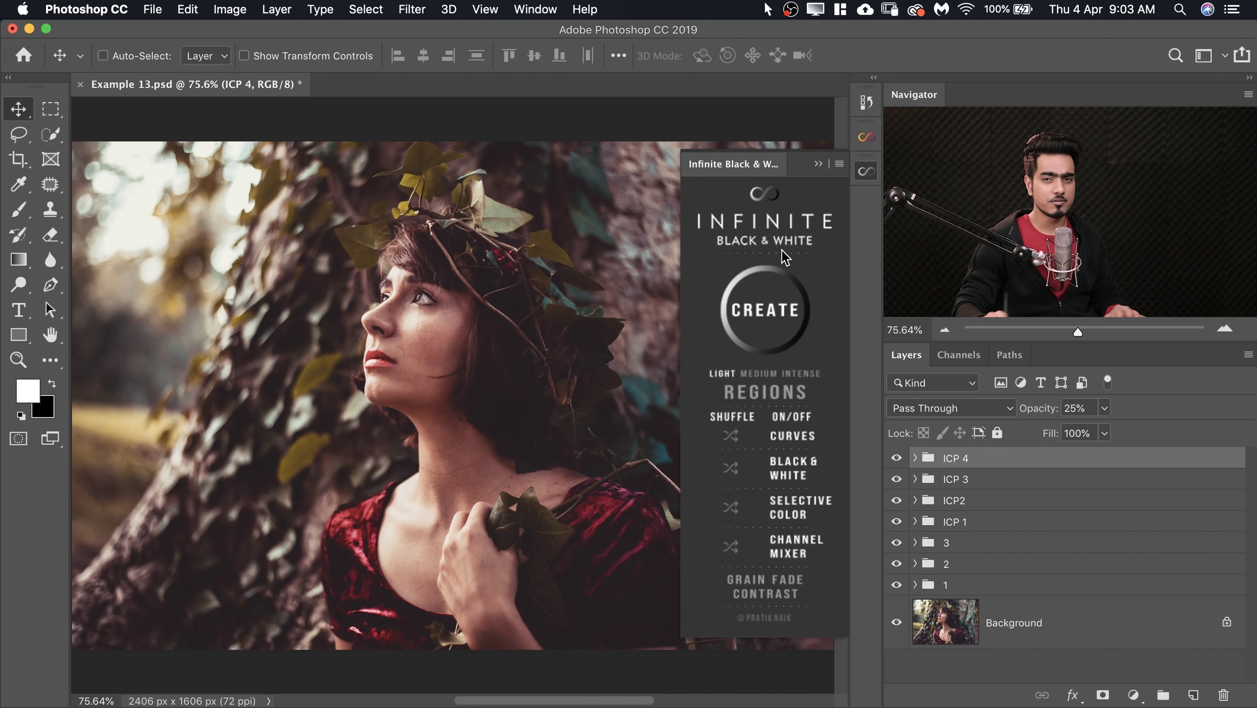
Add the Infinite Black & White Grain layer above the ICP 4 group and inspect the grain on the woman's face
{"action": "left_click", "coordinate": [746, 581]}
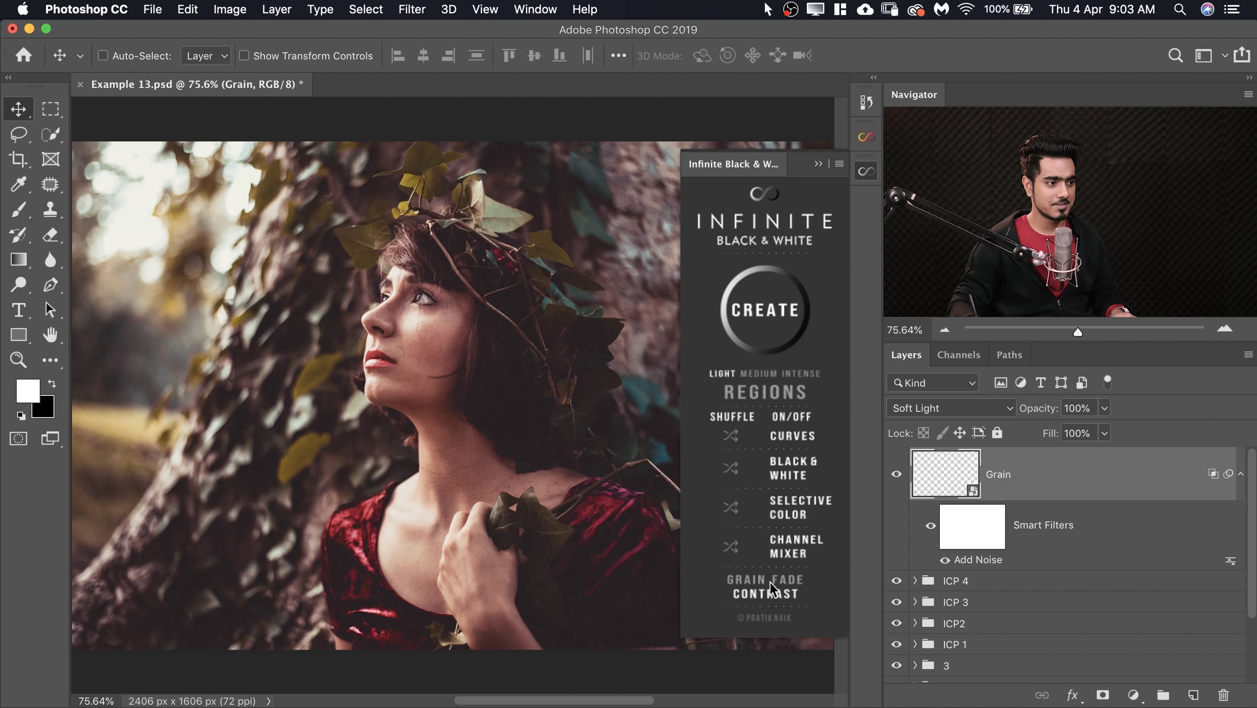
{"action": "left_click_drag", "start_coordinate": [469, 348], "coordinate": [545, 342]}
{"action": "left_click_drag", "start_coordinate": [306, 301], "coordinate": [360, 365]}
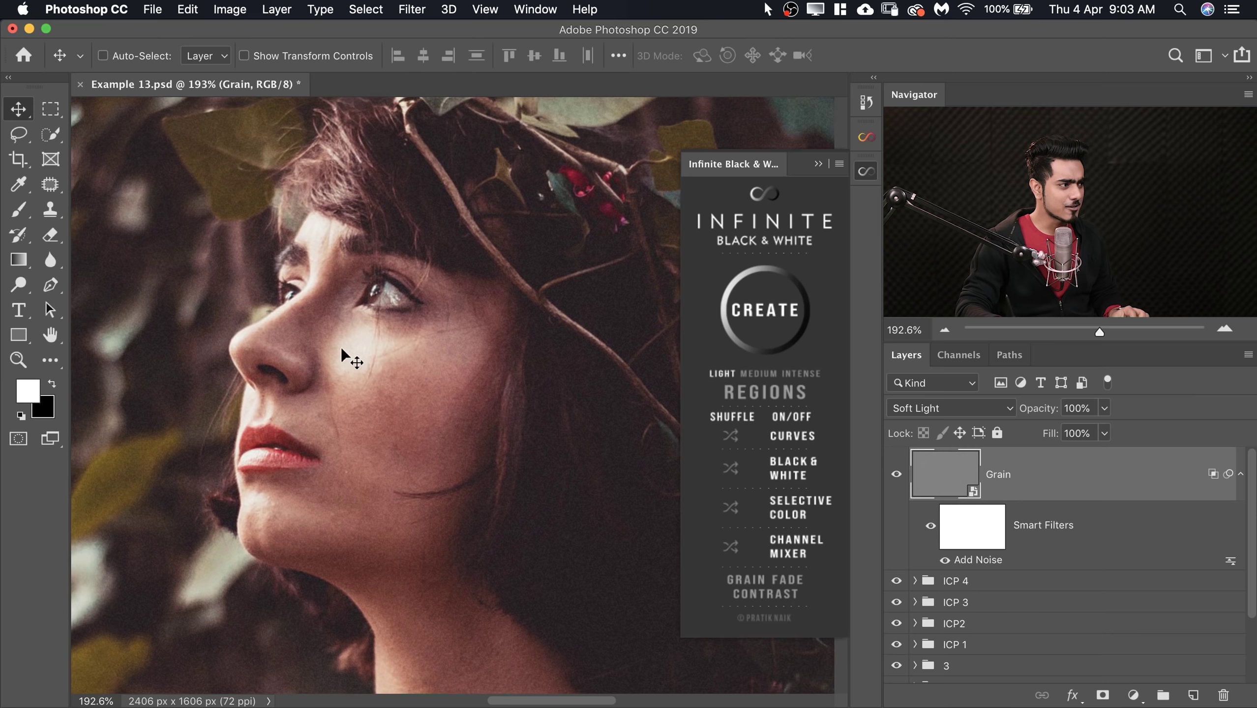
{"action": "left_click_drag", "start_coordinate": [639, 491], "coordinate": [485, 400]}
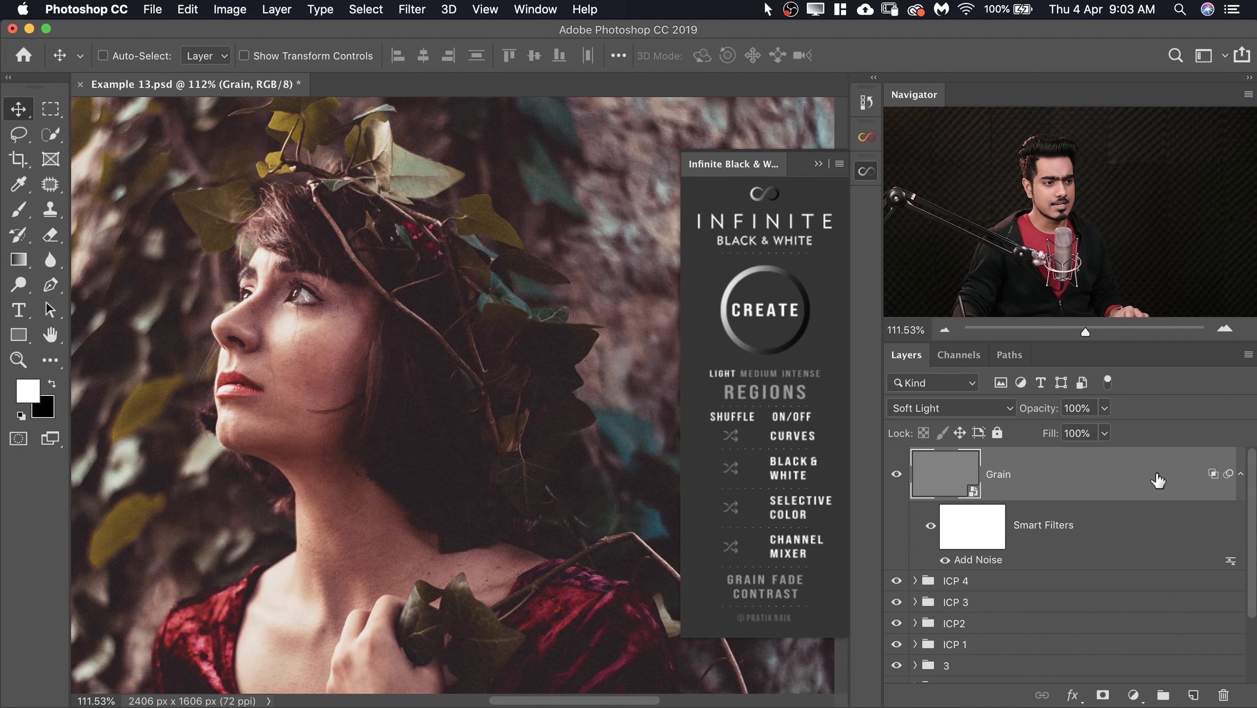
Try the Grain layer with its Blend If underlying range at 0 to 255, and delete the Grain layer
{"action": "double_click", "coordinate": [1182, 475]}
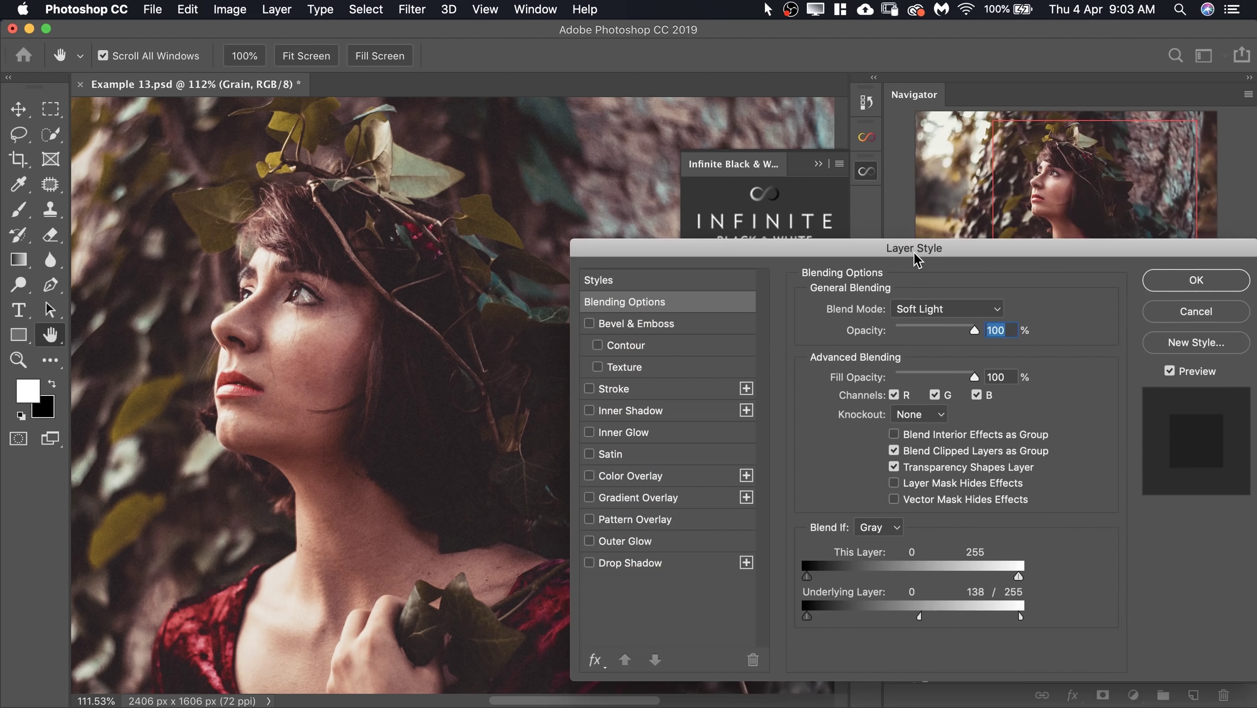
{"action": "left_click_drag", "start_coordinate": [914, 252], "coordinate": [914, 220]}
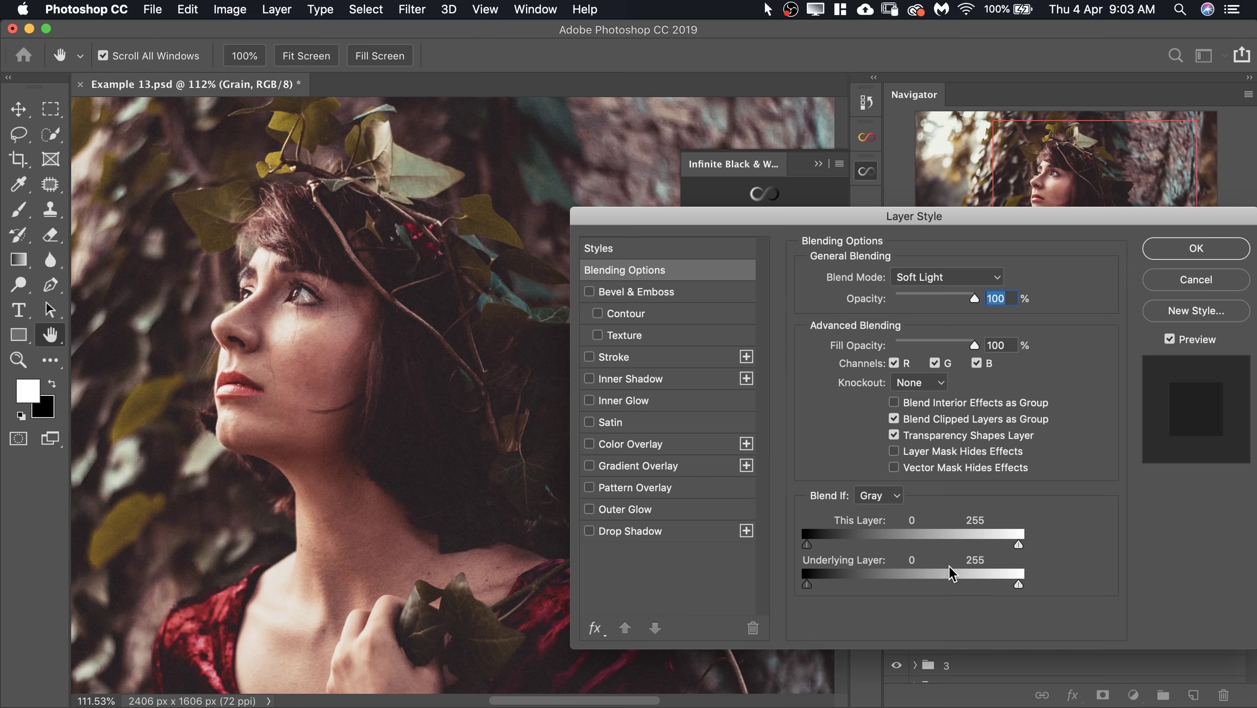
{"action": "left_click_drag", "start_coordinate": [270, 358], "coordinate": [389, 615]}
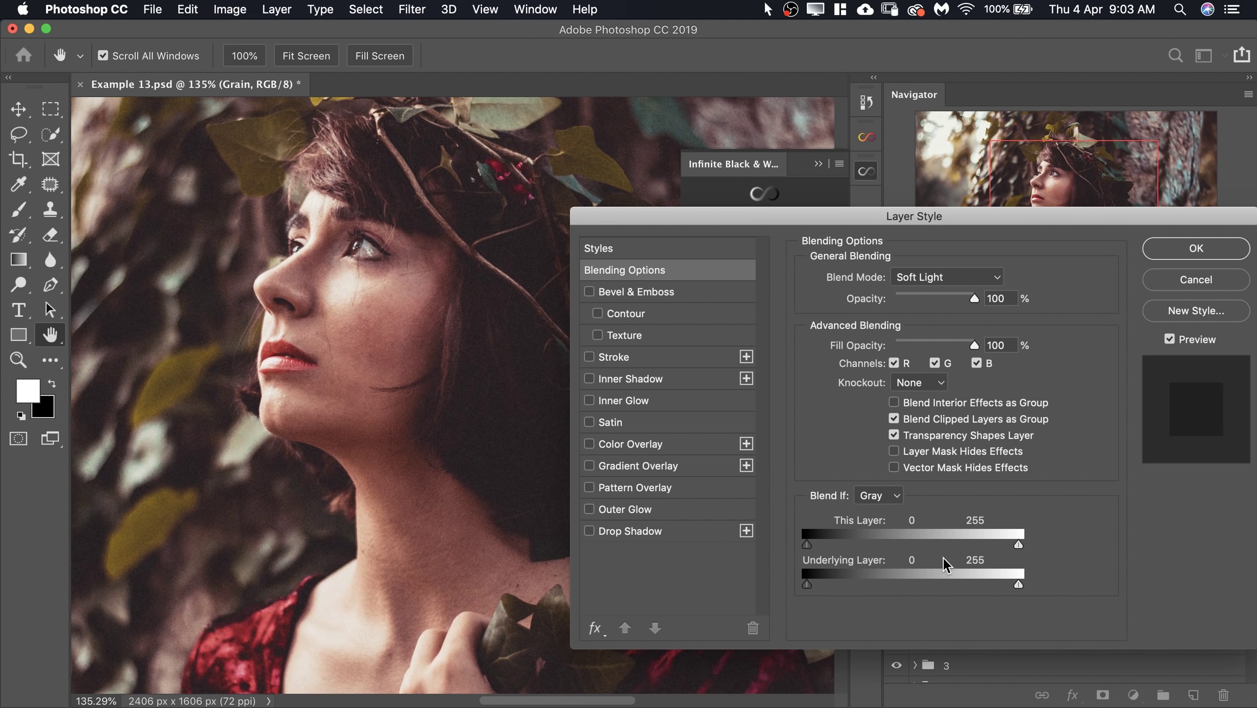
{"action": "key", "text": "alt"}
{"action": "left_click", "coordinate": [1173, 255]}
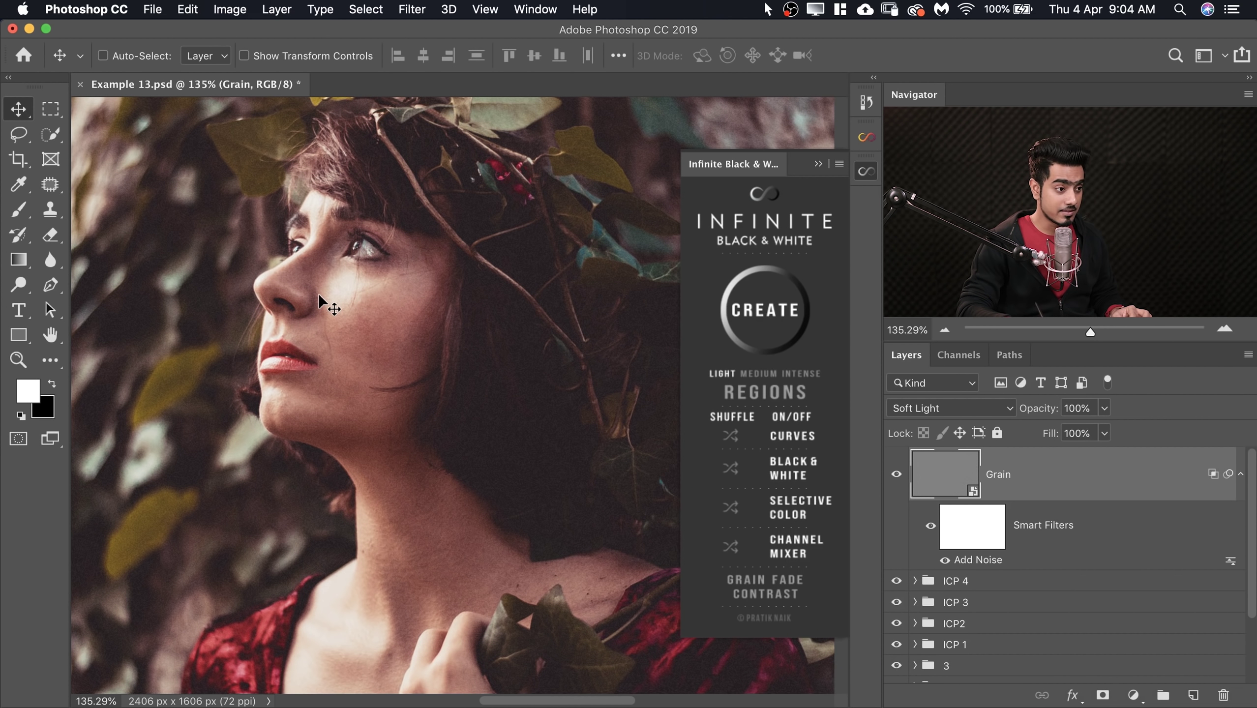
{"action": "key", "text": "super+0"}
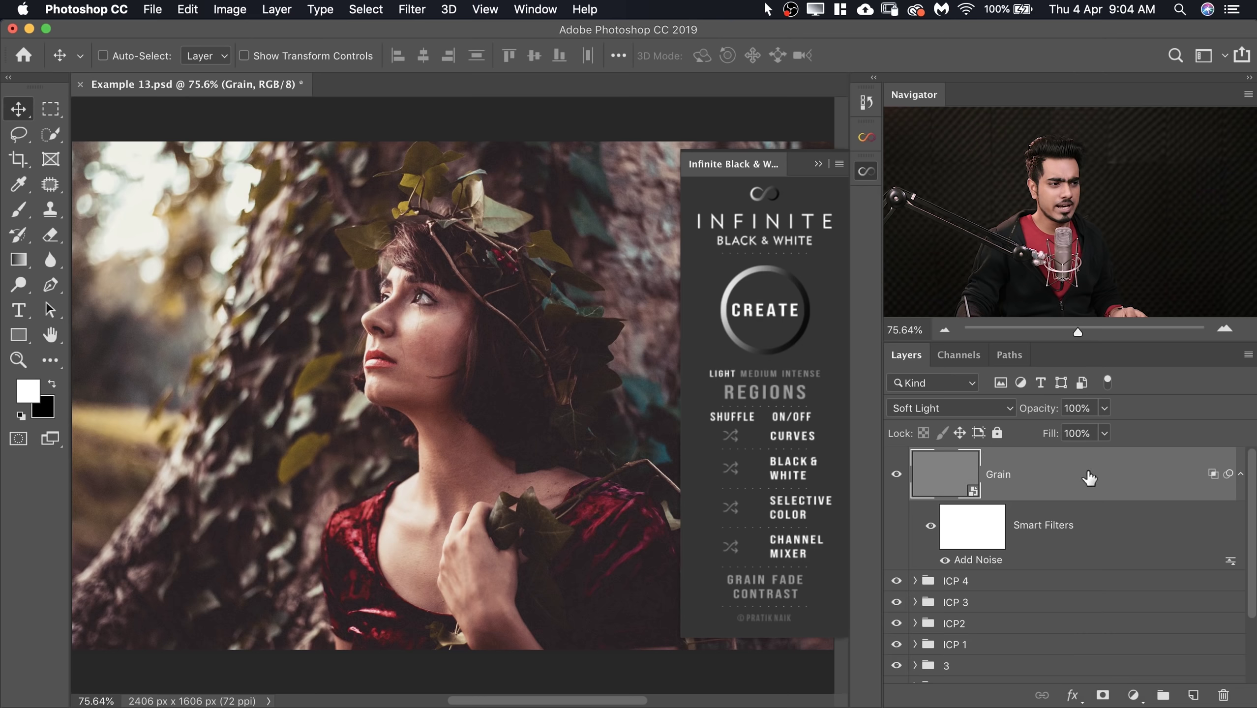
{"action": "left_click_drag", "start_coordinate": [1115, 475], "coordinate": [1223, 696]}
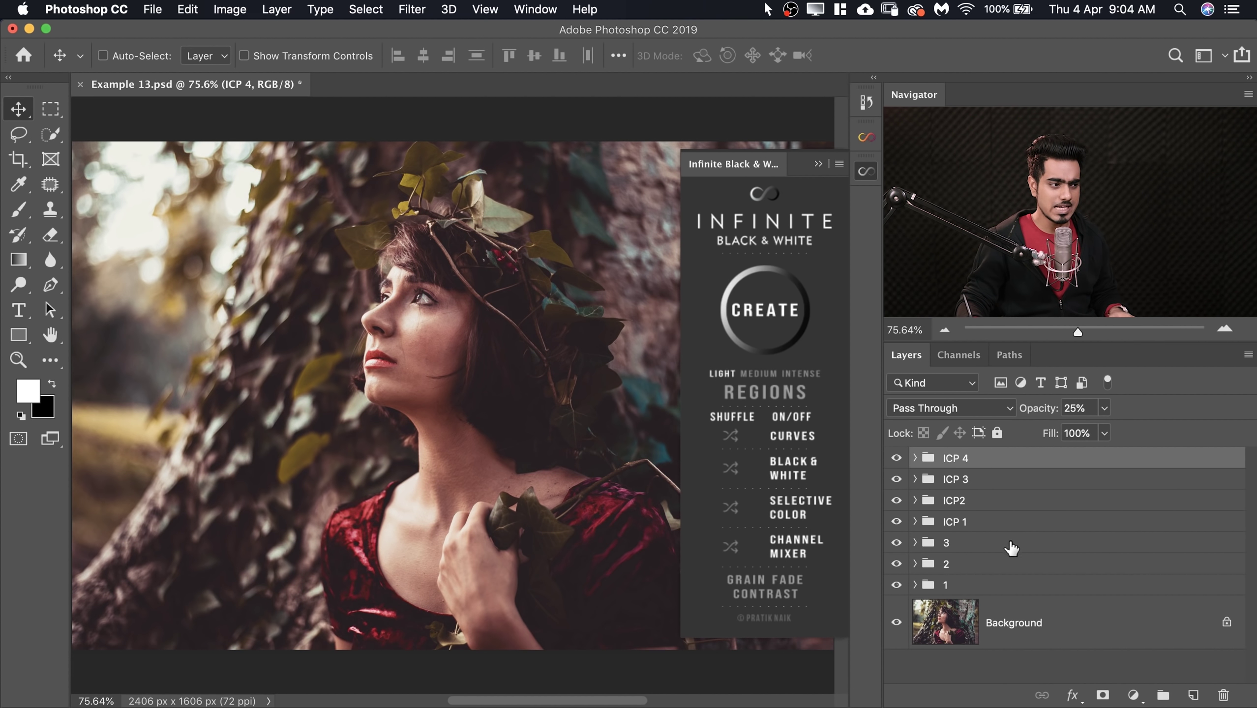
Add the Infinite Black & White Contrast, Fade and Grain layers, in that order, above the ICP 4 group
{"action": "left_click", "coordinate": [765, 594]}
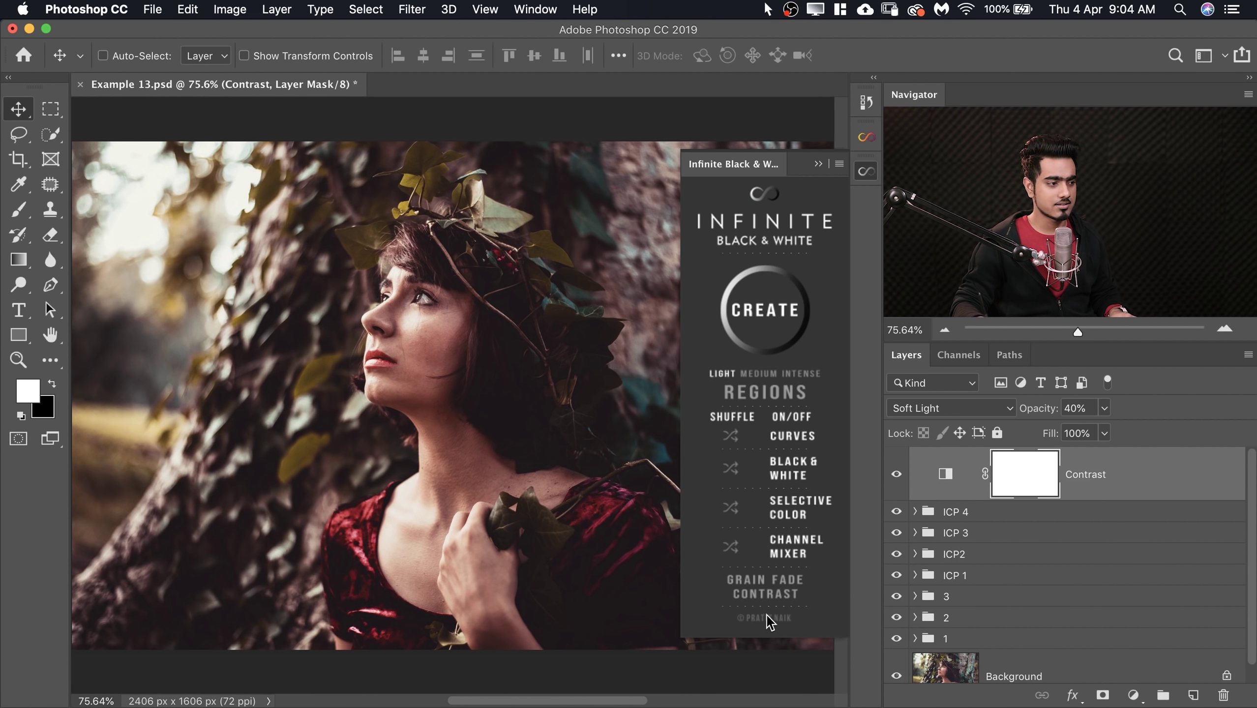
{"action": "left_click", "coordinate": [789, 580]}
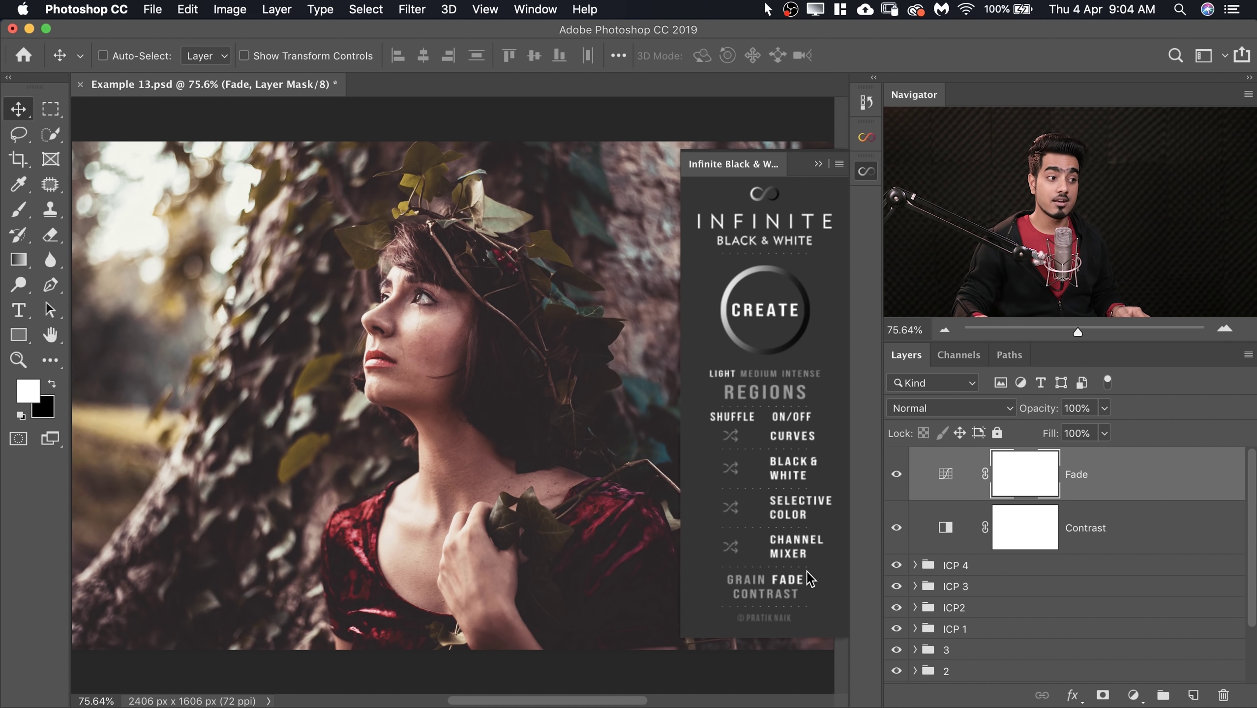
{"action": "left_click", "coordinate": [746, 580]}
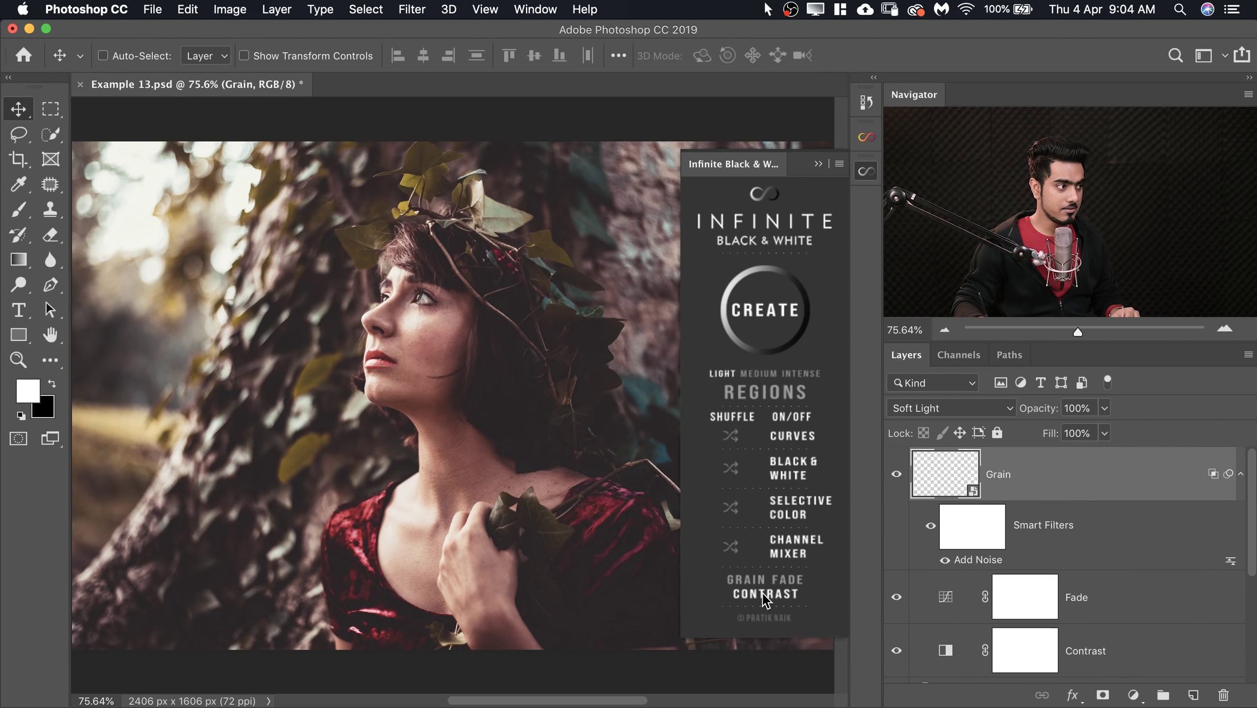
Apply a Gaussian Blur smart filter with a 0.5-pixel radius to the Grain layer
{"action": "scroll", "coordinate": [463, 362], "scroll_direction": "up", "scroll_amount": 1}
{"action": "scroll", "coordinate": [463, 362], "scroll_direction": "up", "scroll_amount": 6}
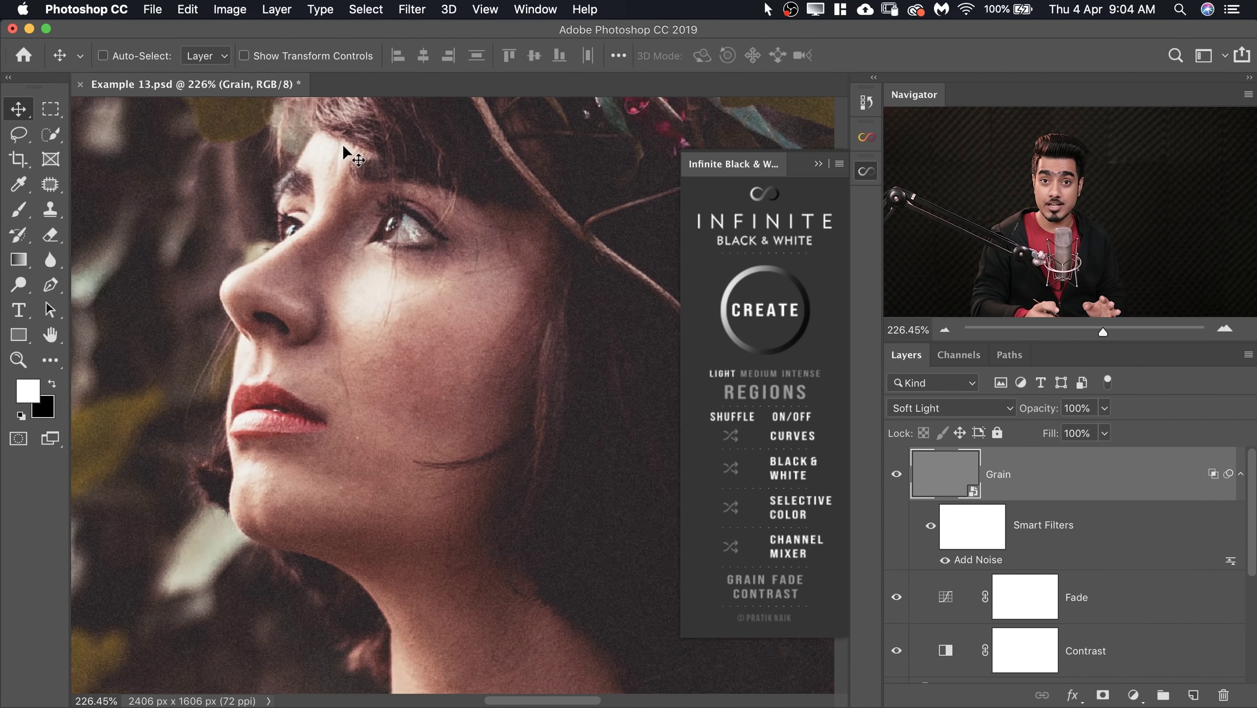
{"action": "left_click", "coordinate": [410, 13]}
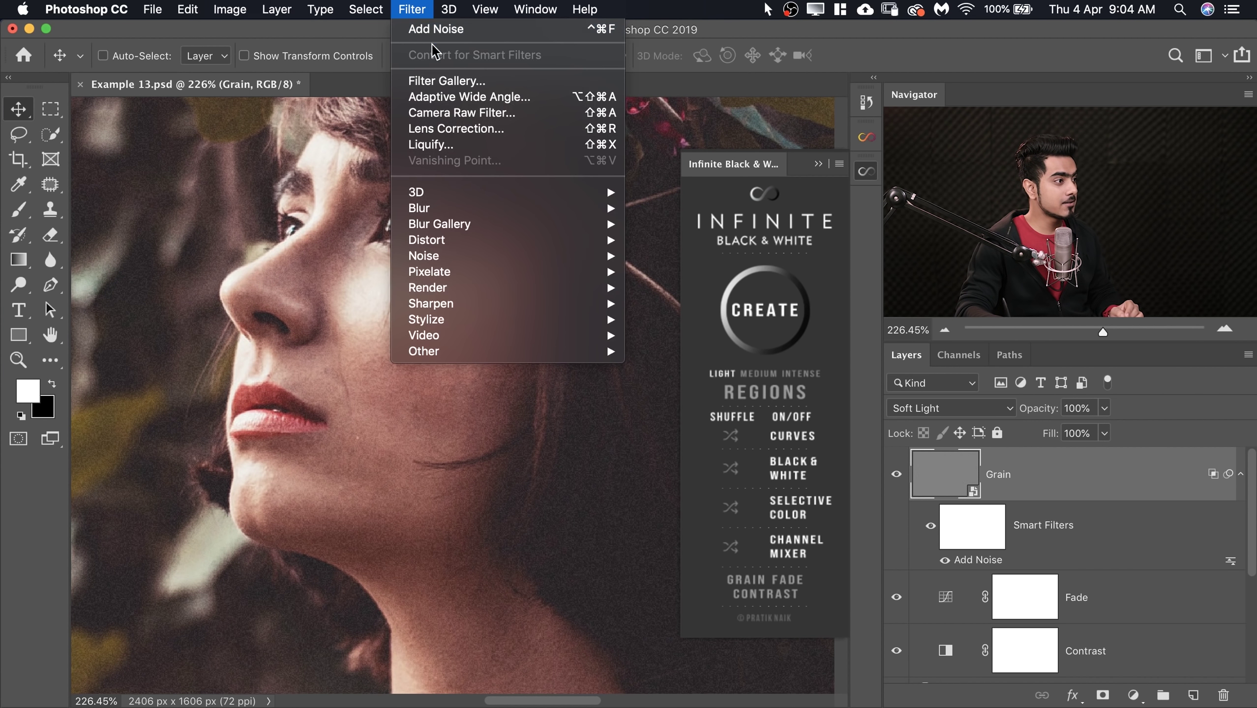
{"action": "mouse_move", "coordinate": [523, 208]}
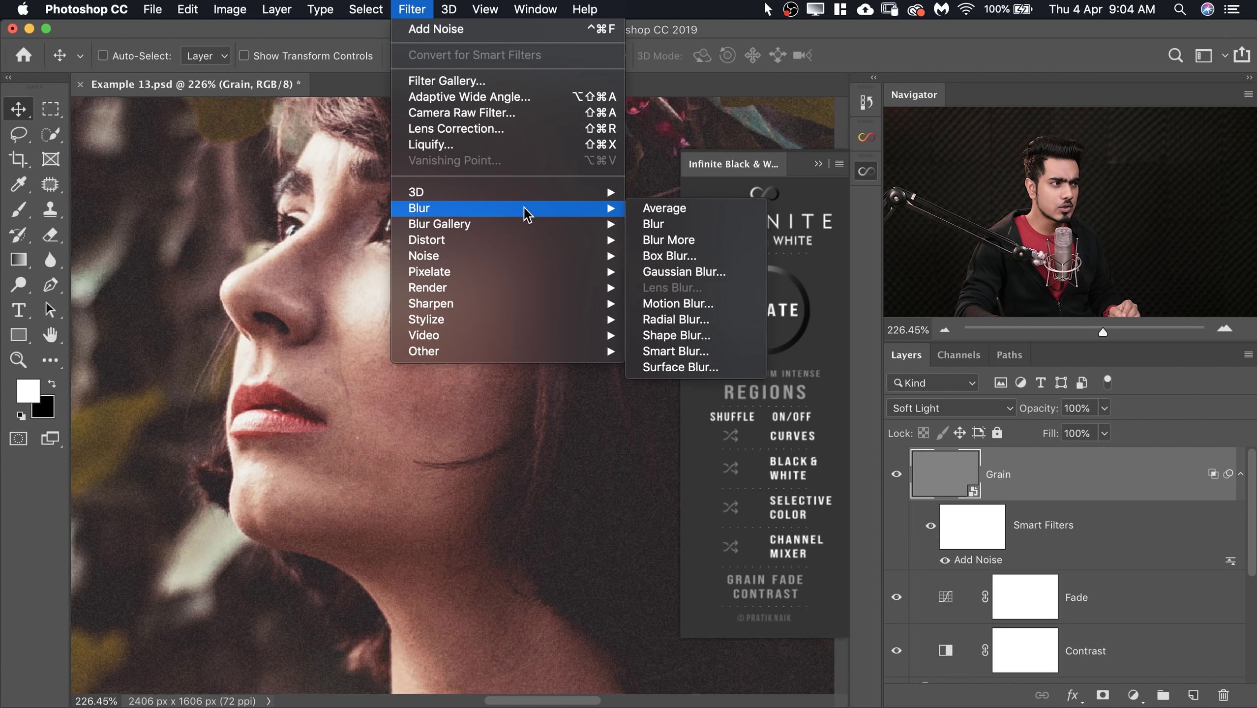
{"action": "left_click", "coordinate": [684, 272]}
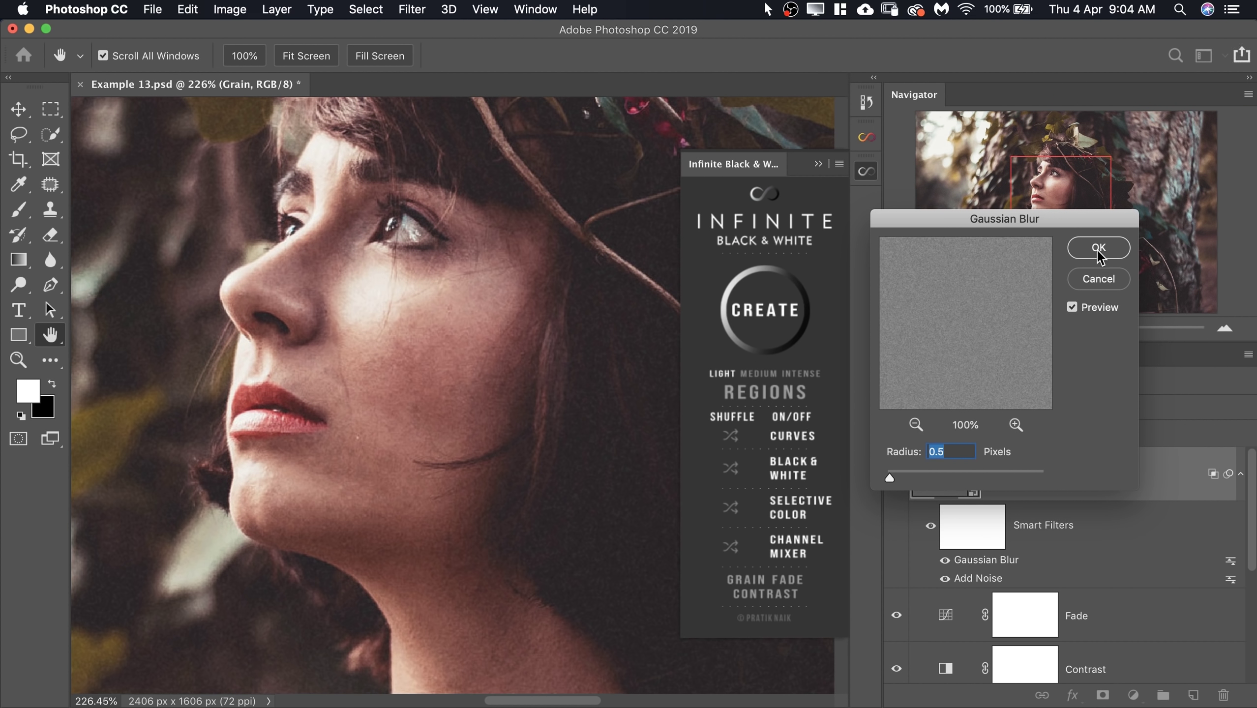
{"action": "key", "text": "Return"}
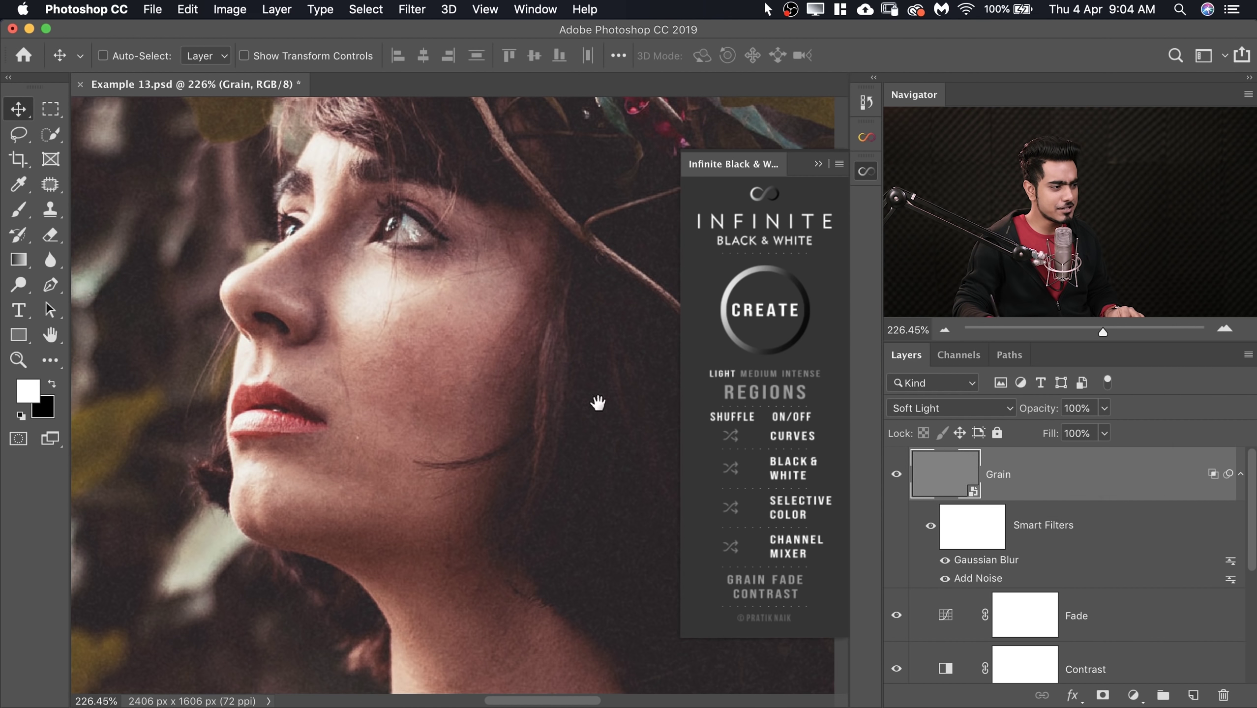
Compare the grain with the Gaussian Blur smart filter off and on, examining the dark hair area up close
{"action": "scroll", "coordinate": [598, 402], "scroll_direction": "down", "scroll_amount": 5}
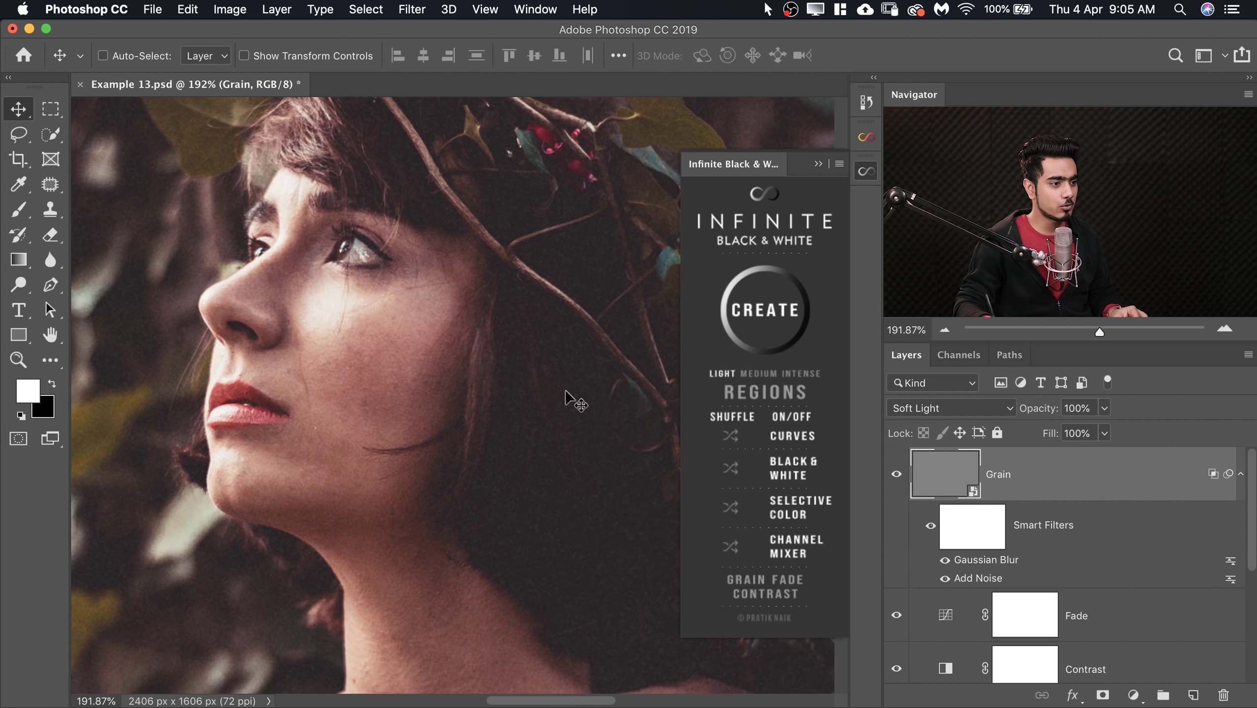
{"action": "left_click", "coordinate": [944, 561]}
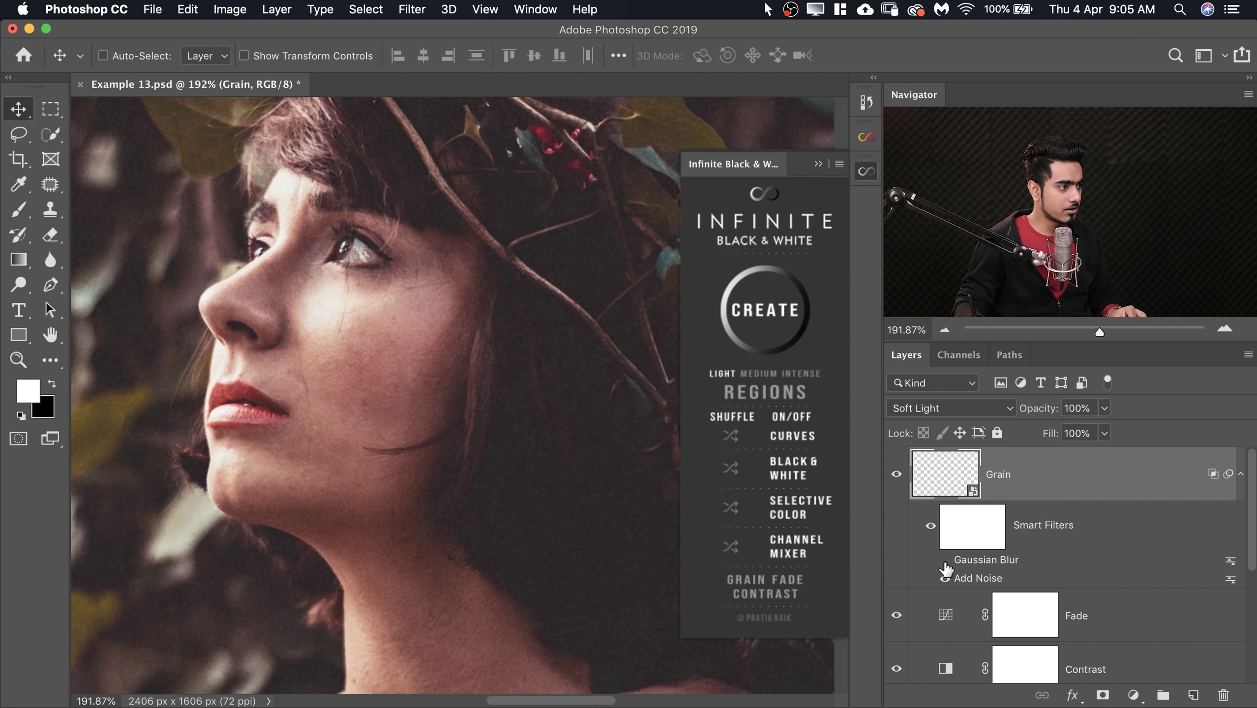
{"action": "scroll", "coordinate": [550, 412], "scroll_direction": "up", "scroll_amount": 6}
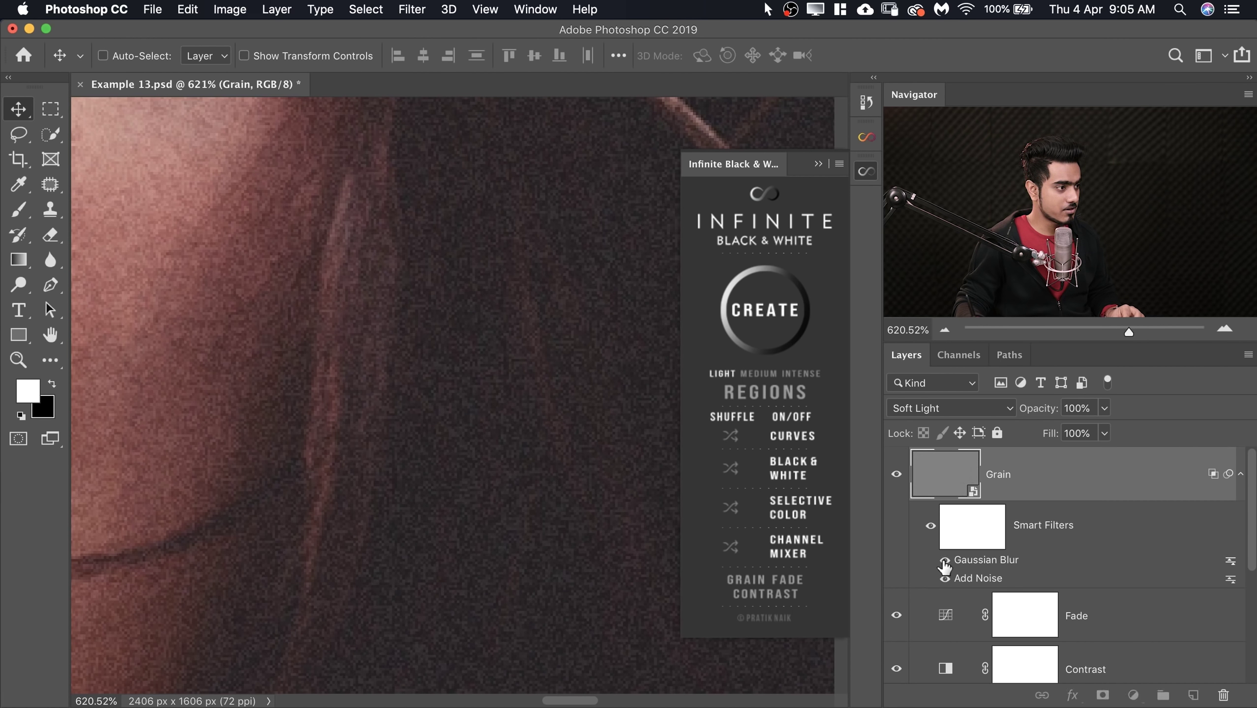
{"action": "scroll", "coordinate": [539, 466], "scroll_direction": "down", "scroll_amount": 6}
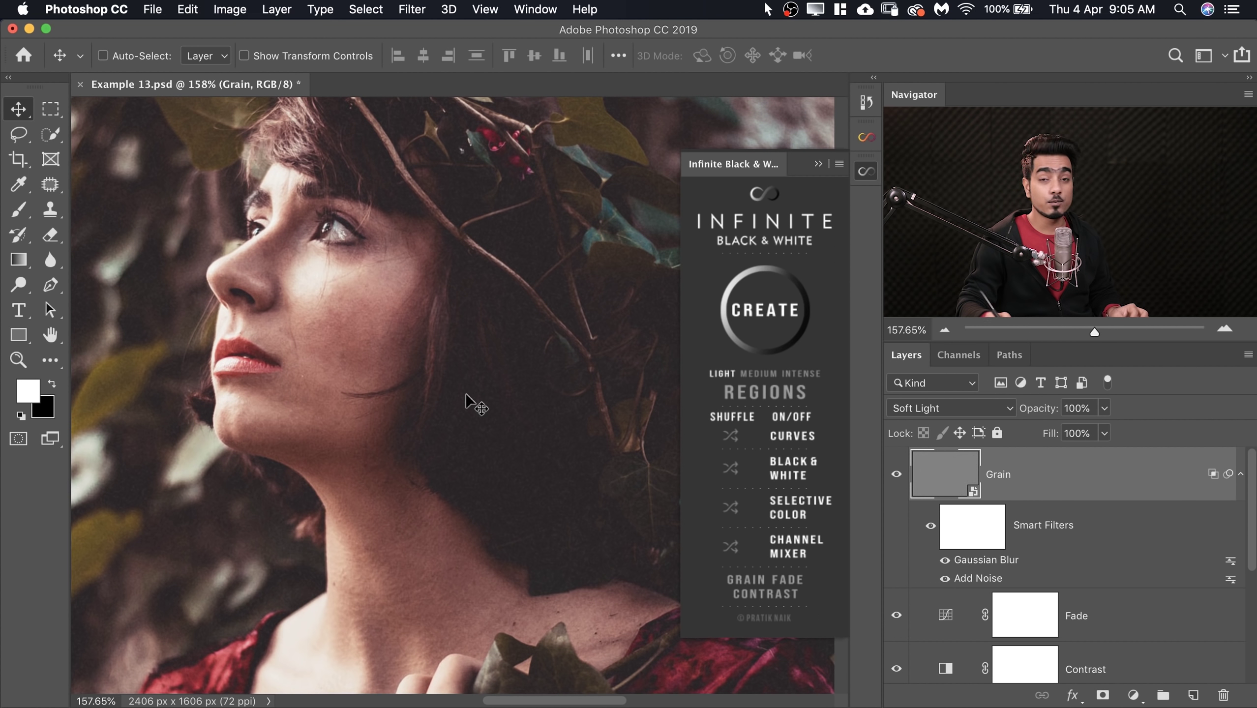
Set the Grain layer's Add Noise amount to 15% and check the grain over the whole portrait
{"action": "double_click", "coordinate": [987, 578]}
{"action": "left_click", "coordinate": [752, 293]}
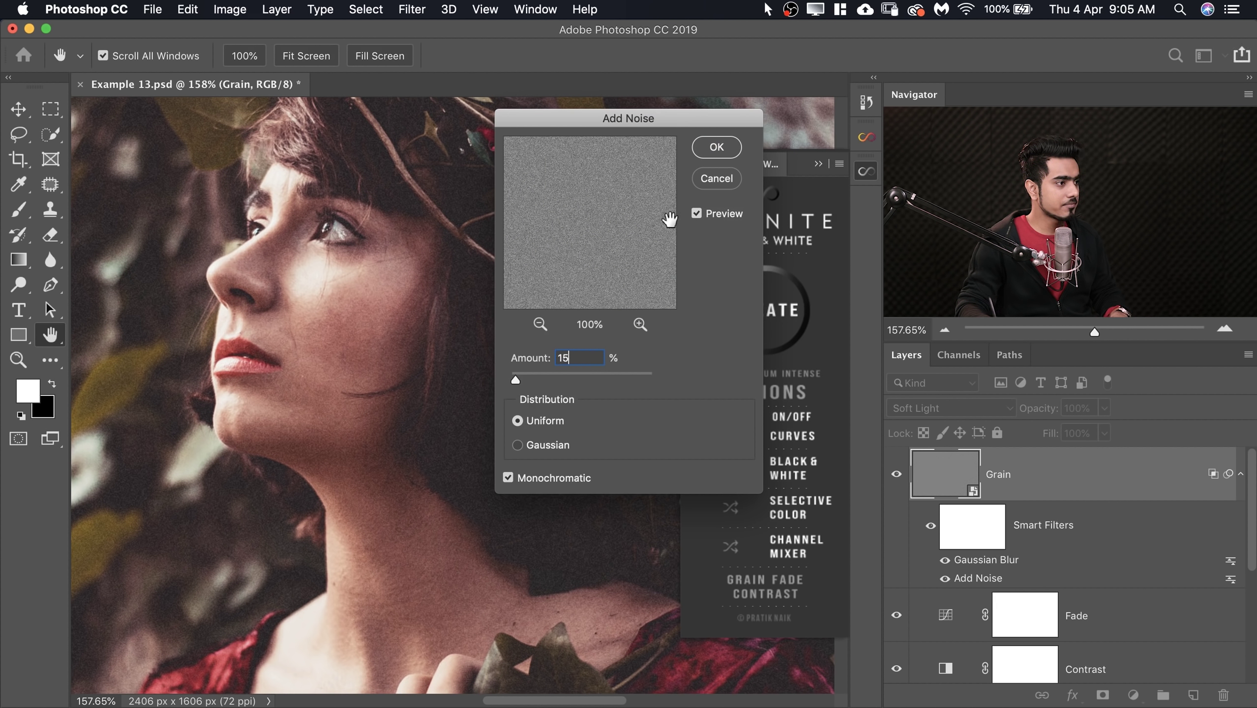
{"action": "key", "text": "Return"}
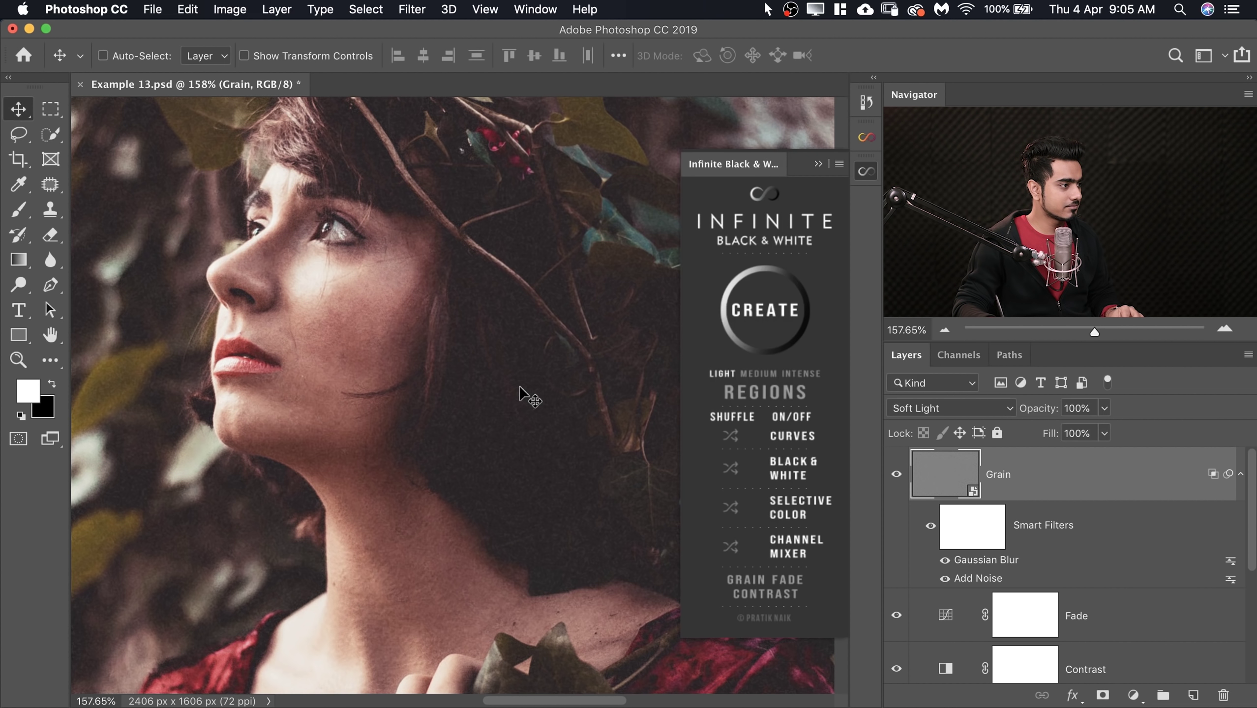
{"action": "scroll", "coordinate": [439, 395], "scroll_direction": "down", "scroll_amount": 10}
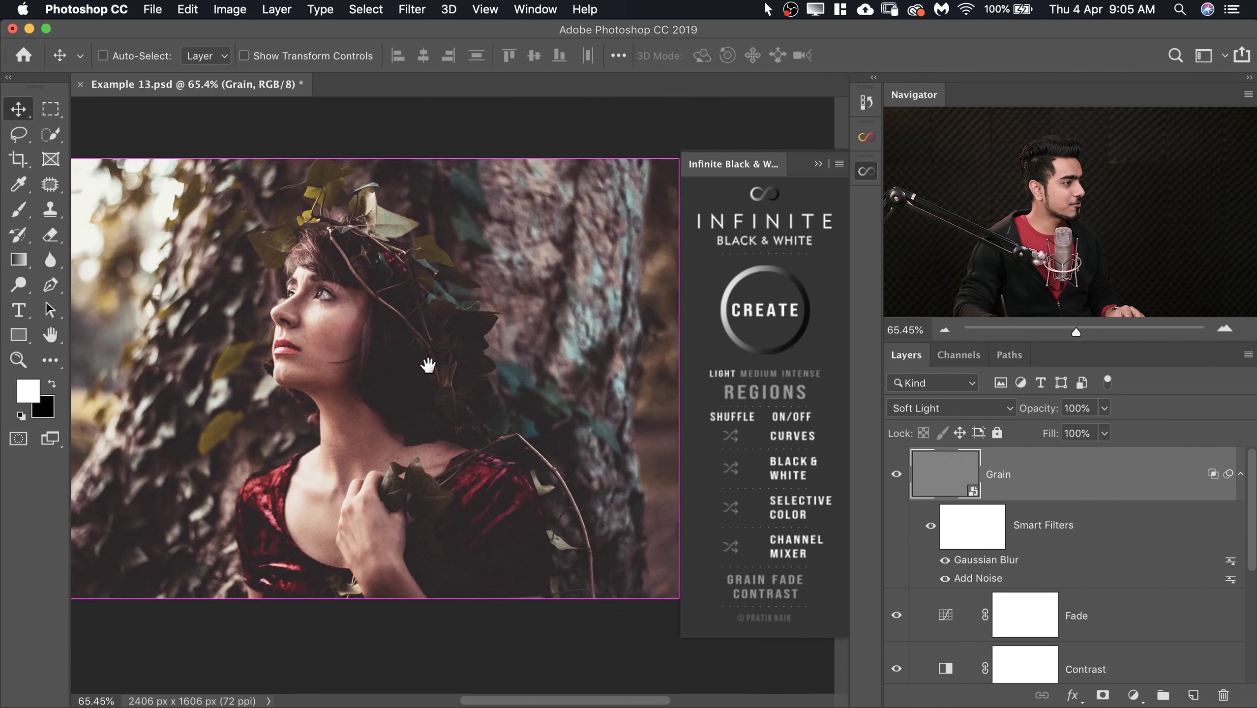
{"action": "scroll", "coordinate": [497, 377], "scroll_direction": "up", "scroll_amount": 5}
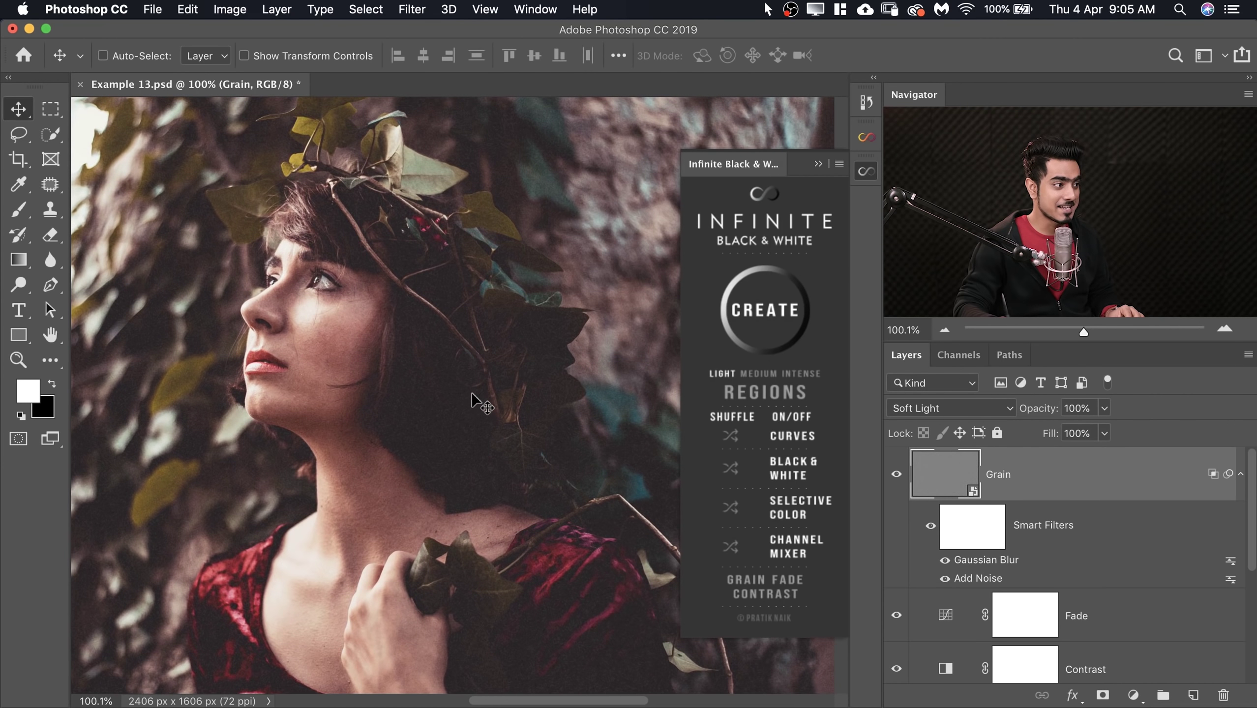
Set the radius of the Grain layer's Gaussian Blur smart filter to 0.4 pixels
{"action": "double_click", "coordinate": [986, 560]}
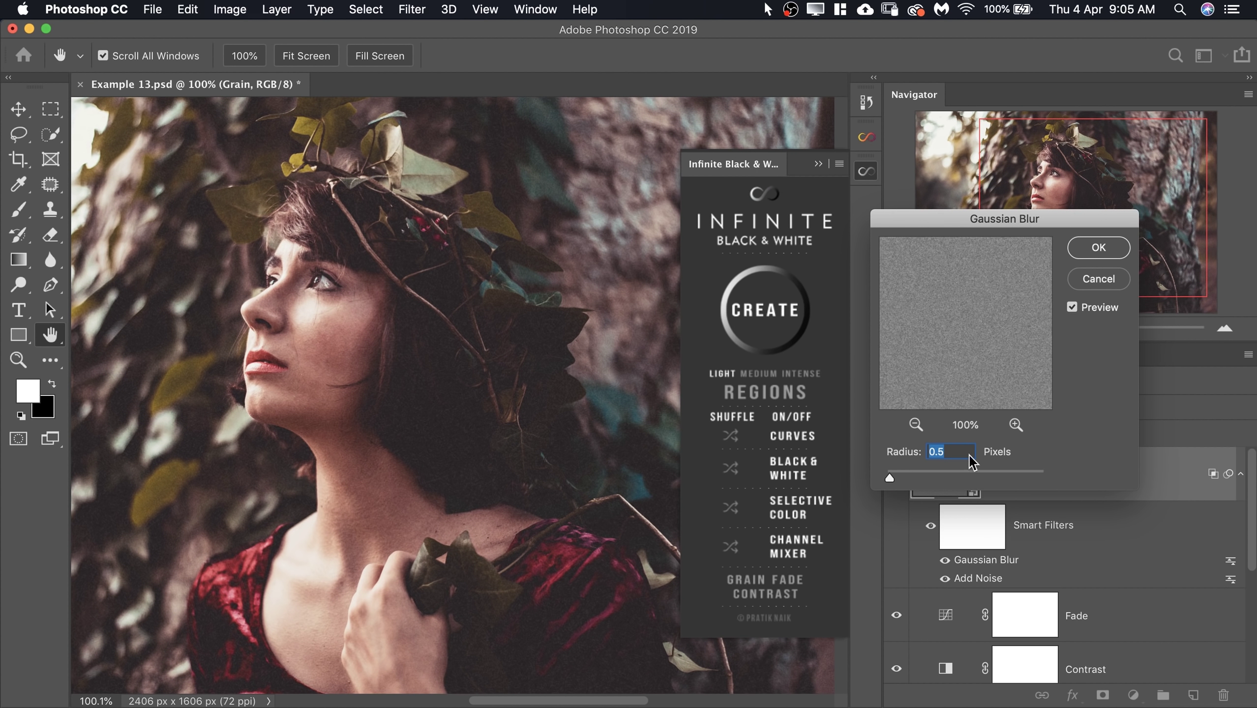
{"action": "key", "text": "Return"}
{"action": "double_click", "coordinate": [972, 565]}
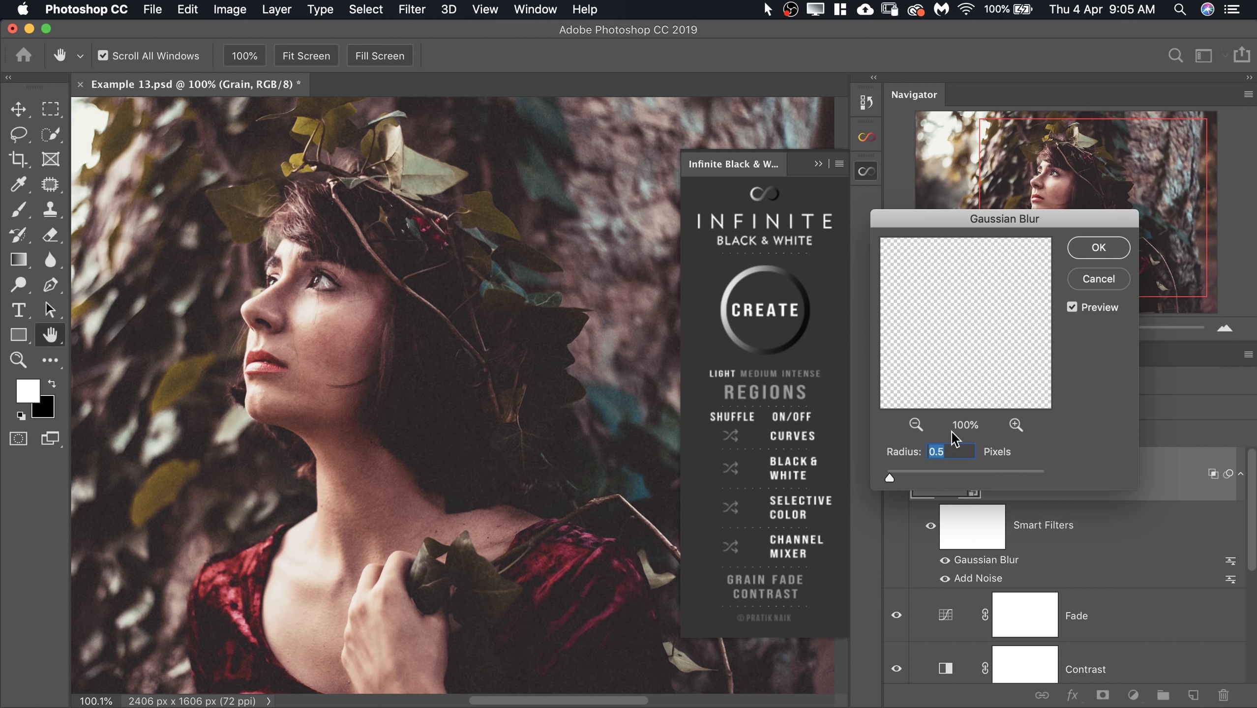
{"action": "type", "text": "0."}
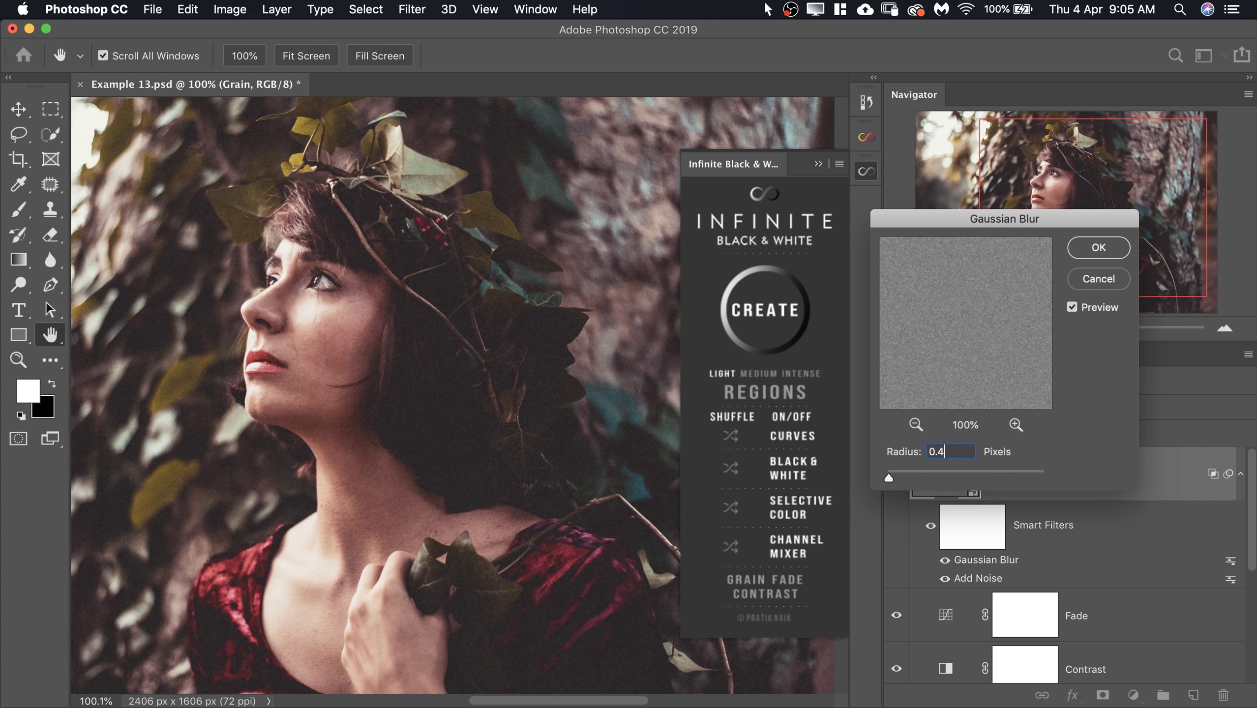
{"action": "key", "text": "Return"}
Set the Grain layer's Add Noise amount to 30% and check the grain over the whole portrait
{"action": "double_click", "coordinate": [979, 579]}
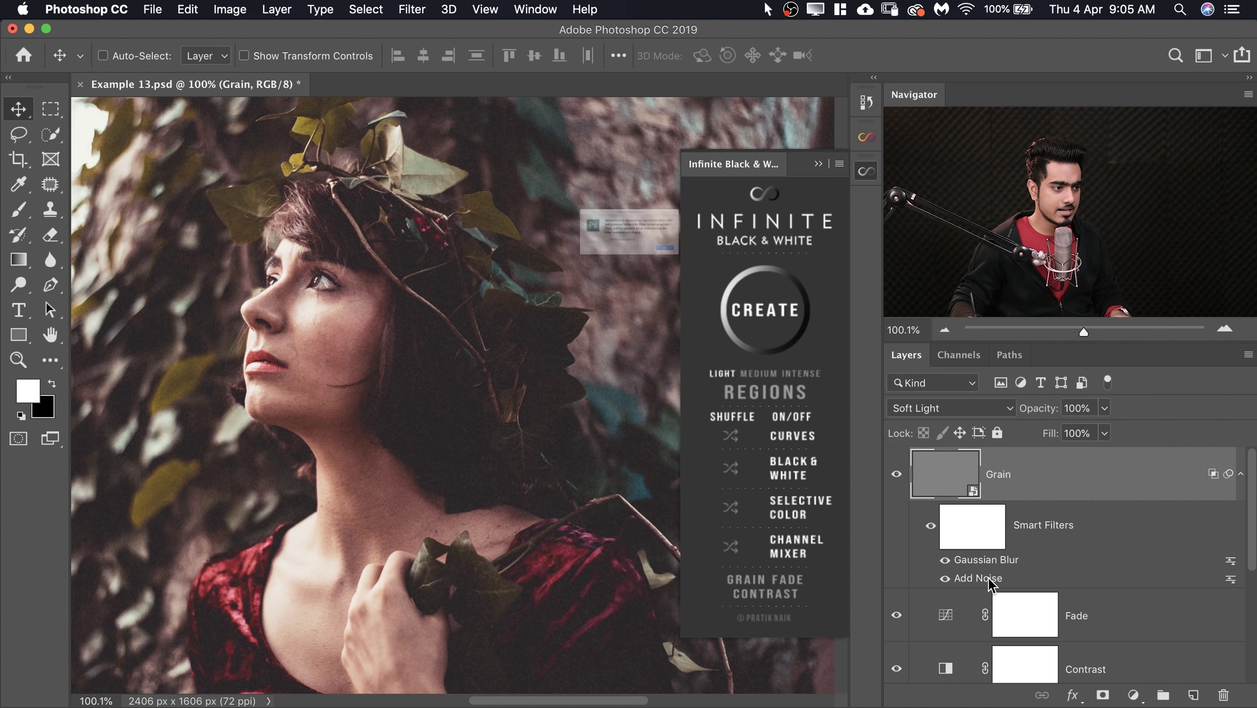
{"action": "left_click", "coordinate": [744, 292]}
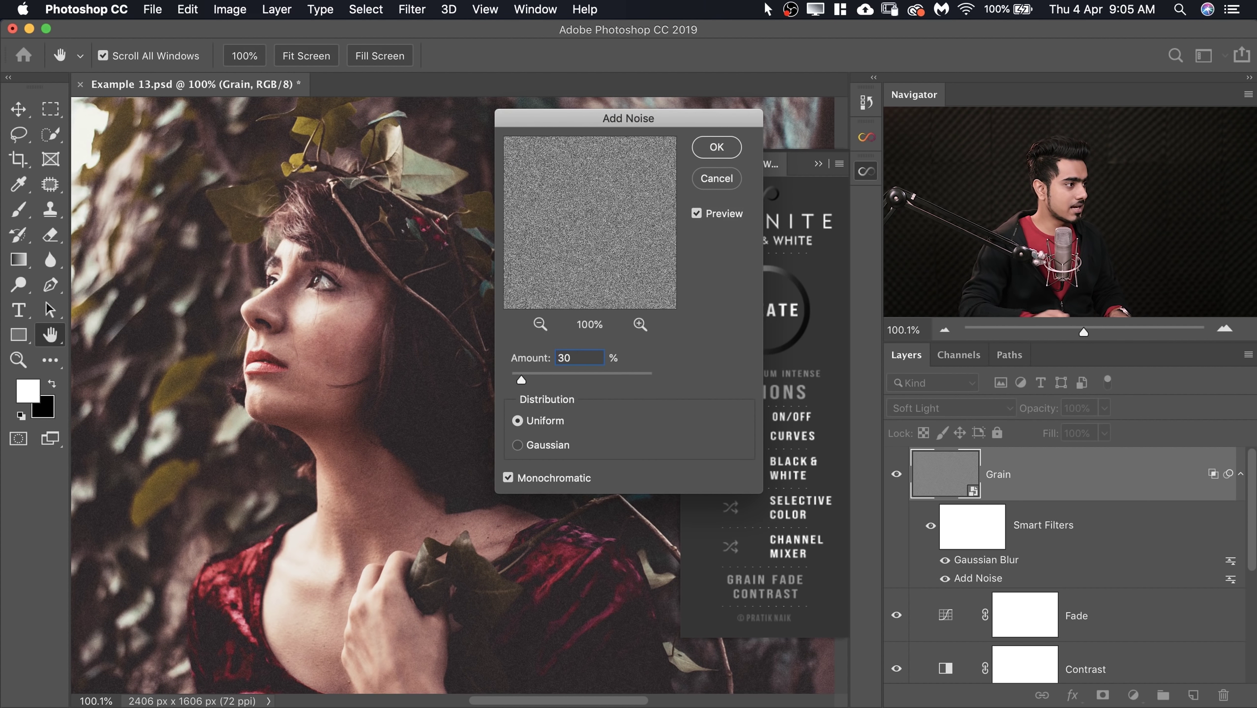
{"action": "key", "text": "Return"}
{"action": "key", "text": "super+minus"}
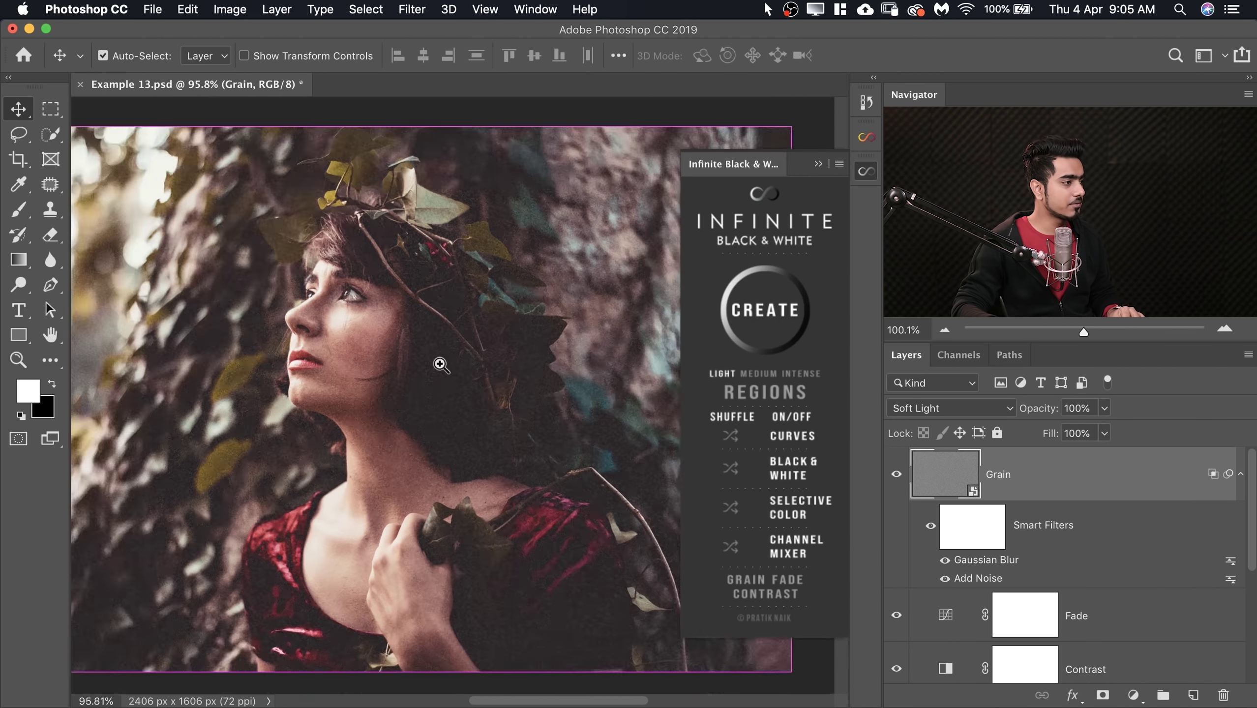
{"action": "key", "text": "super+plus"}
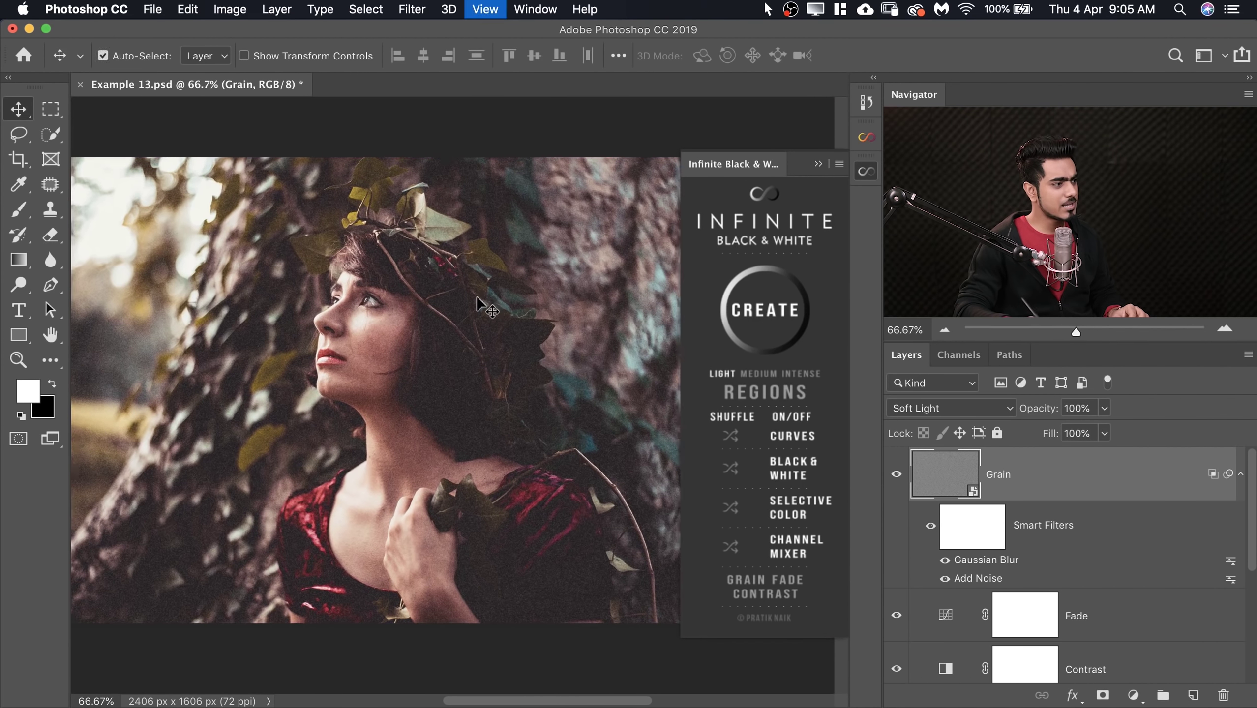
Vary the Grain layer's opacity, lowering it to 18% and raising it again, to judge the grain strength
{"action": "left_click", "coordinate": [817, 166]}
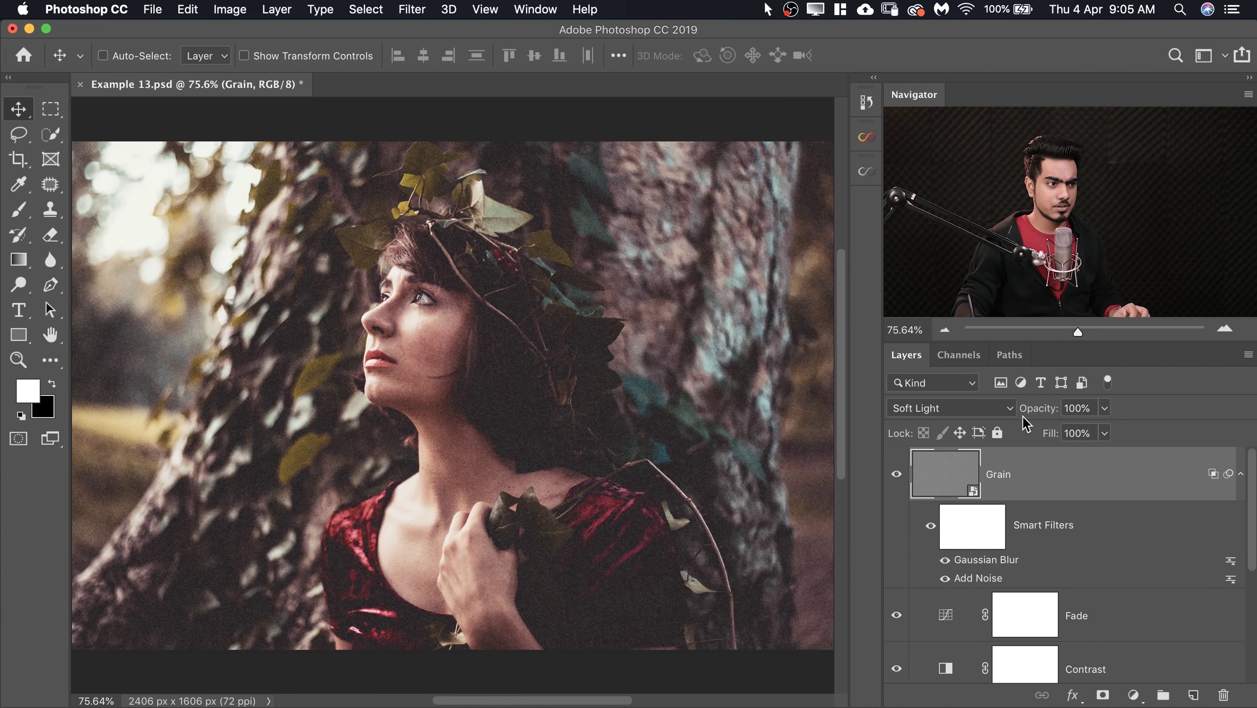
{"action": "left_click_drag", "start_coordinate": [1038, 416], "coordinate": [991, 419]}
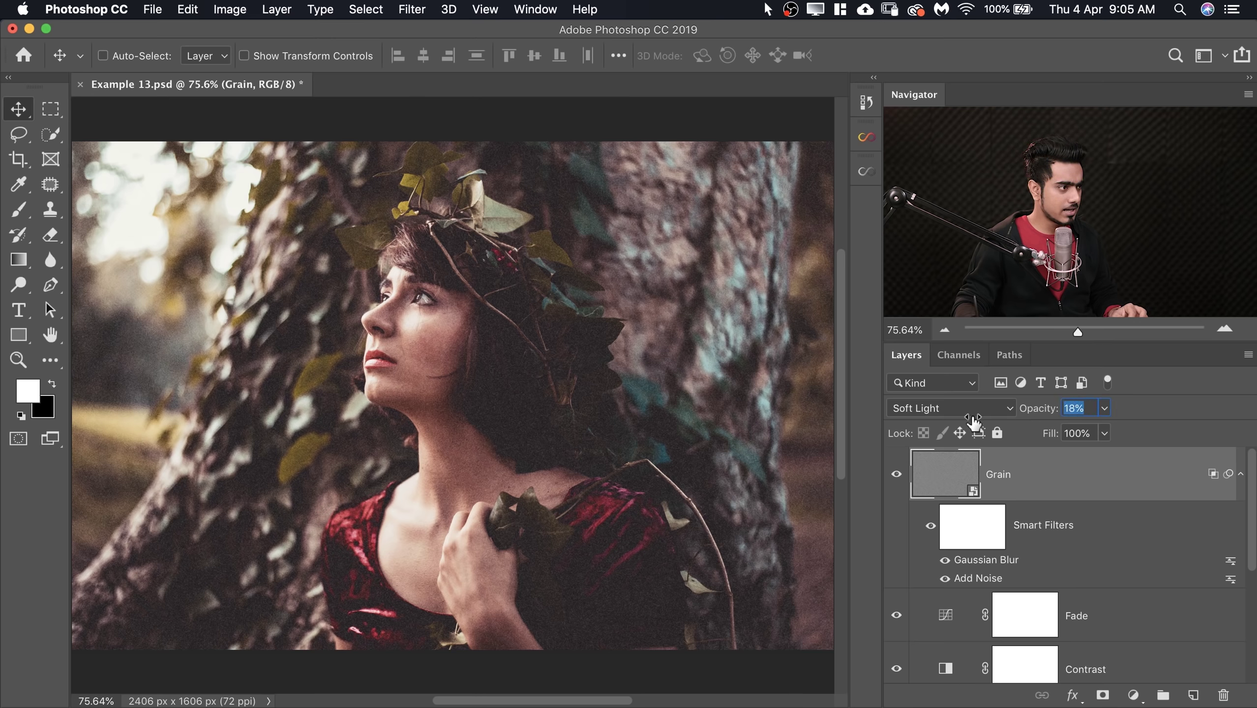
{"action": "left_click_drag", "start_coordinate": [995, 423], "coordinate": [1039, 419]}
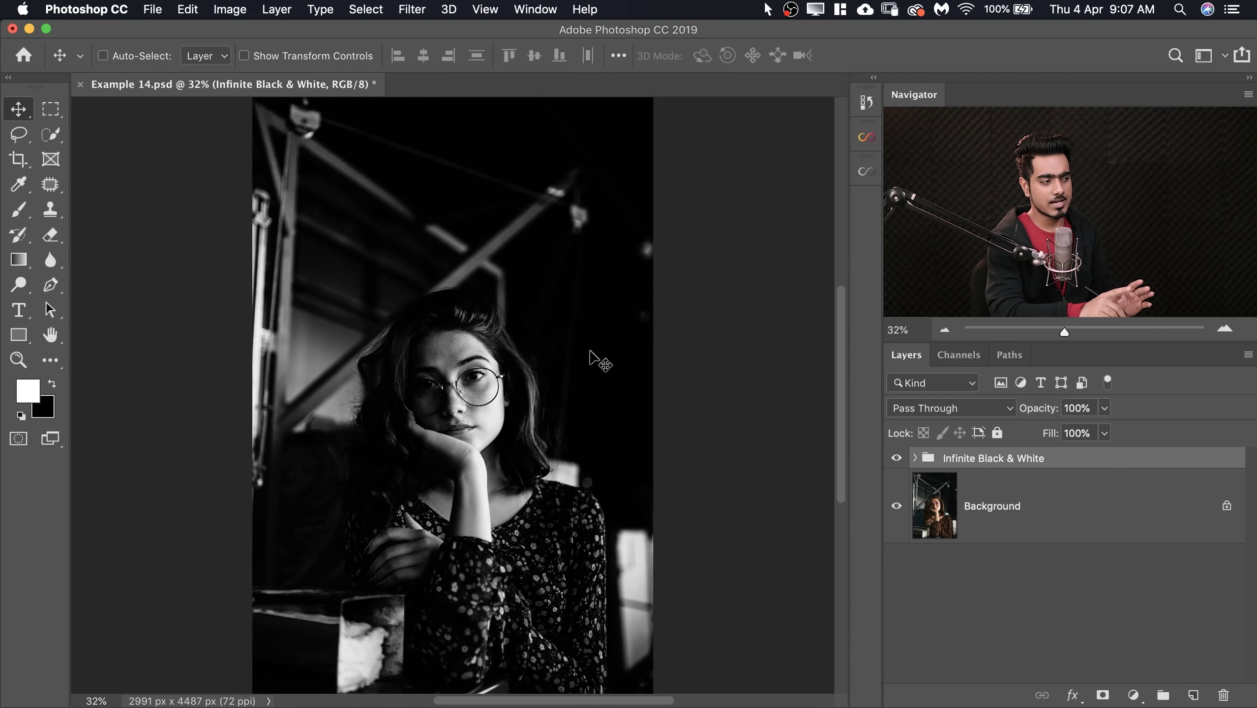
Compare Example 14 without and with the Infinite Black & White group, and add the Fade layer above the group
{"action": "left_click", "coordinate": [896, 460]}
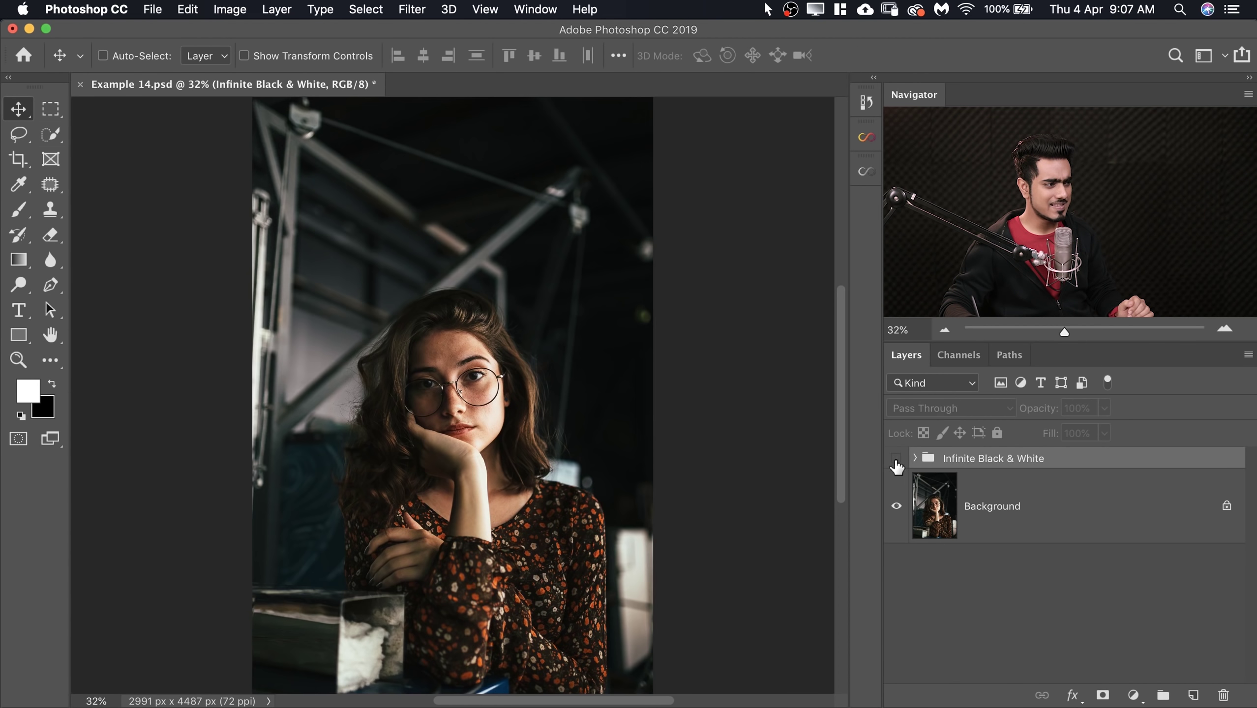
{"action": "left_click", "coordinate": [896, 461]}
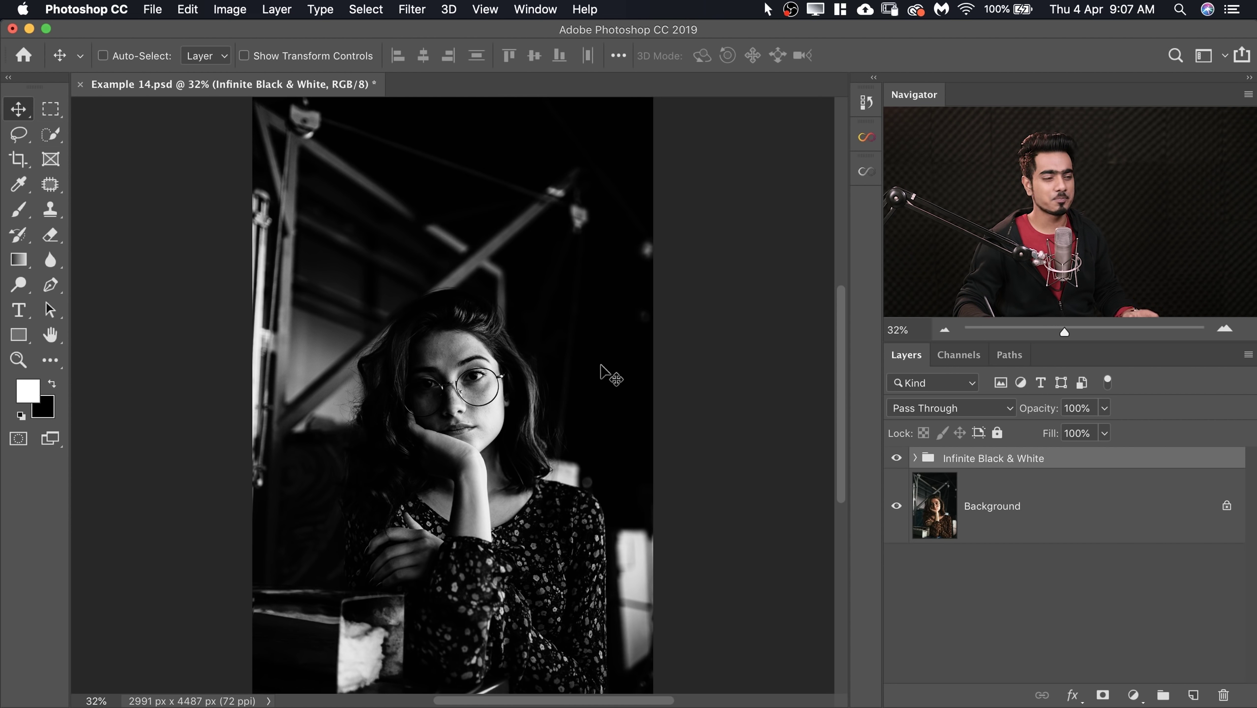
{"action": "left_click", "coordinate": [866, 174]}
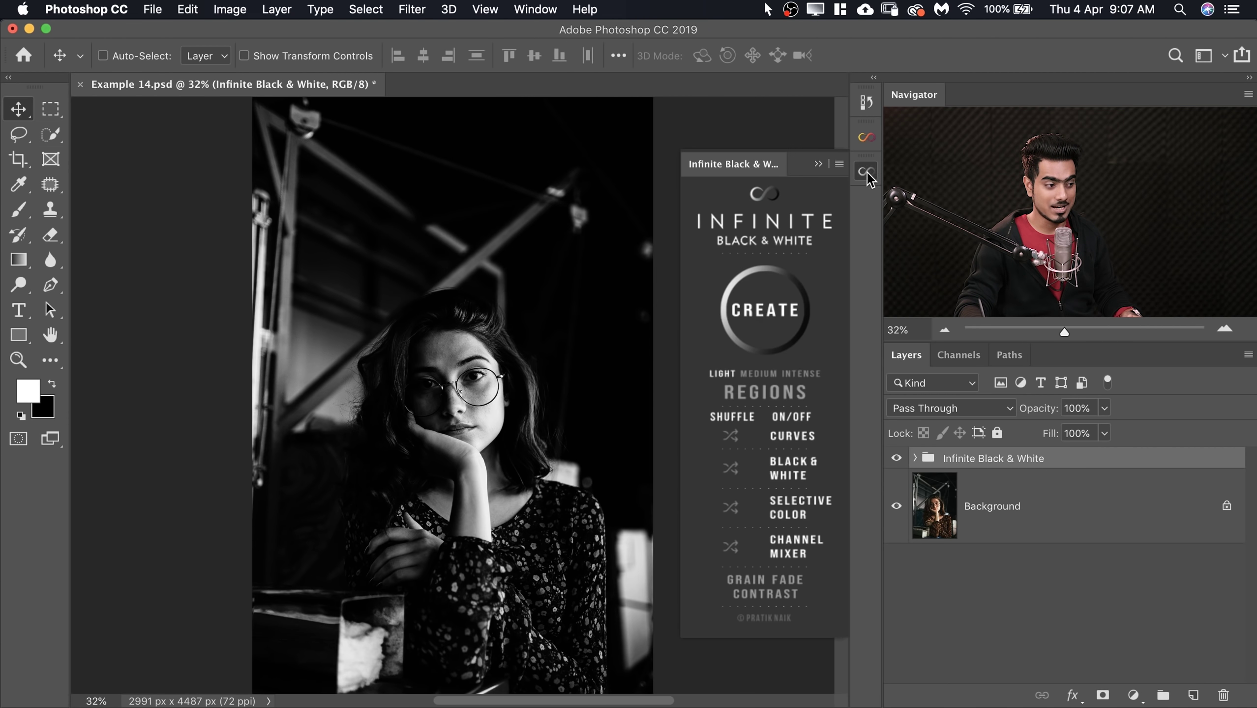
{"action": "left_click", "coordinate": [791, 580]}
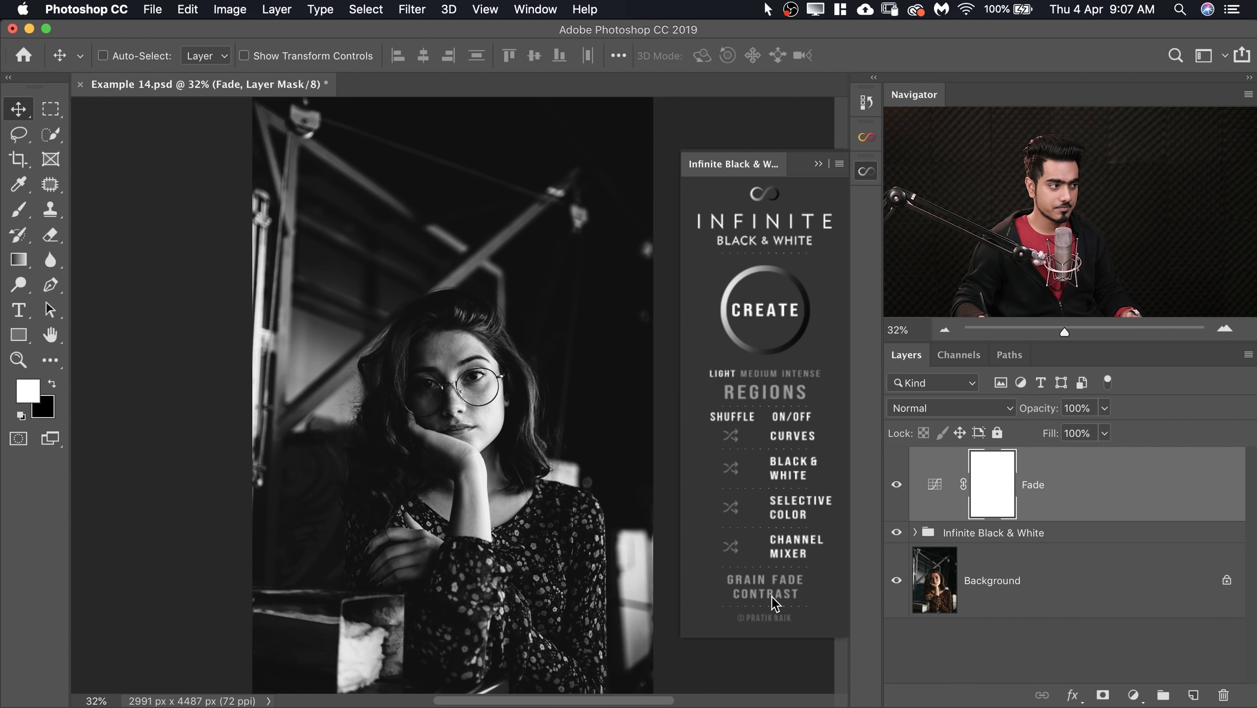
Lift the black point of the Fade layer's RGB curve and set the area around the canvas to black
{"action": "double_click", "coordinate": [936, 485]}
{"action": "left_click_drag", "start_coordinate": [623, 443], "coordinate": [873, 204]}
{"action": "left_click", "coordinate": [866, 204]}
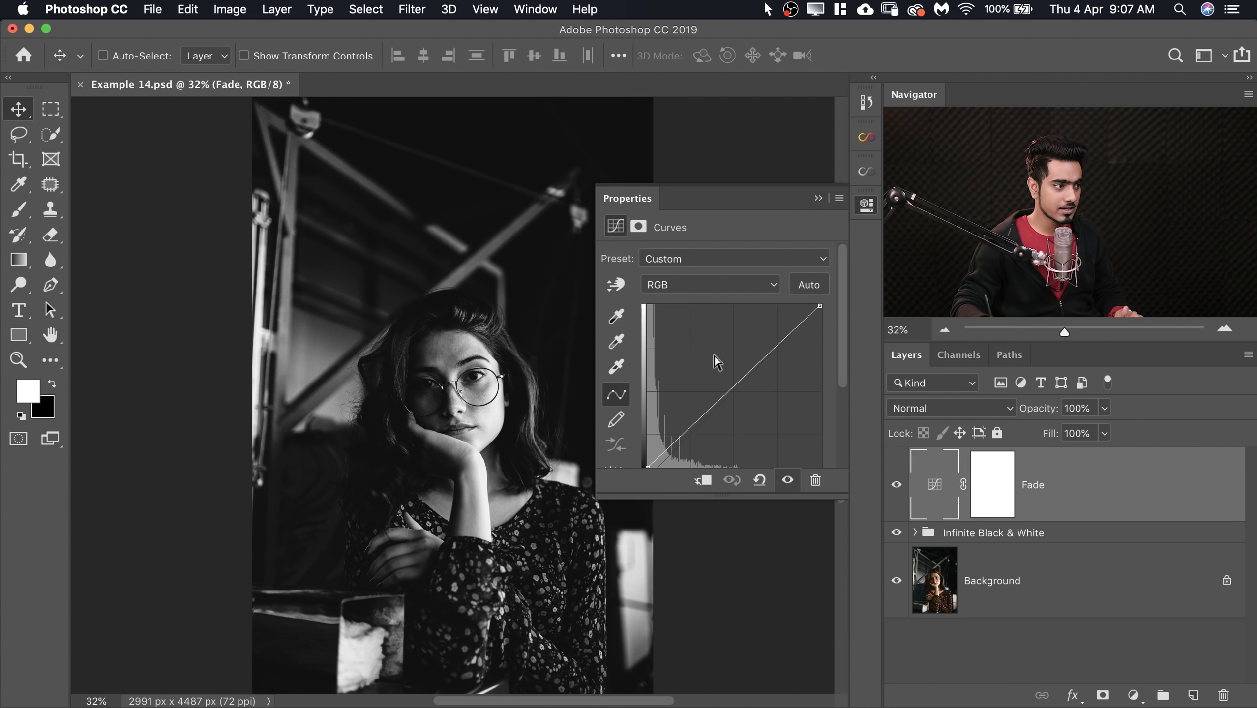
{"action": "scroll", "coordinate": [840, 369], "scroll_direction": "down", "scroll_amount": 3}
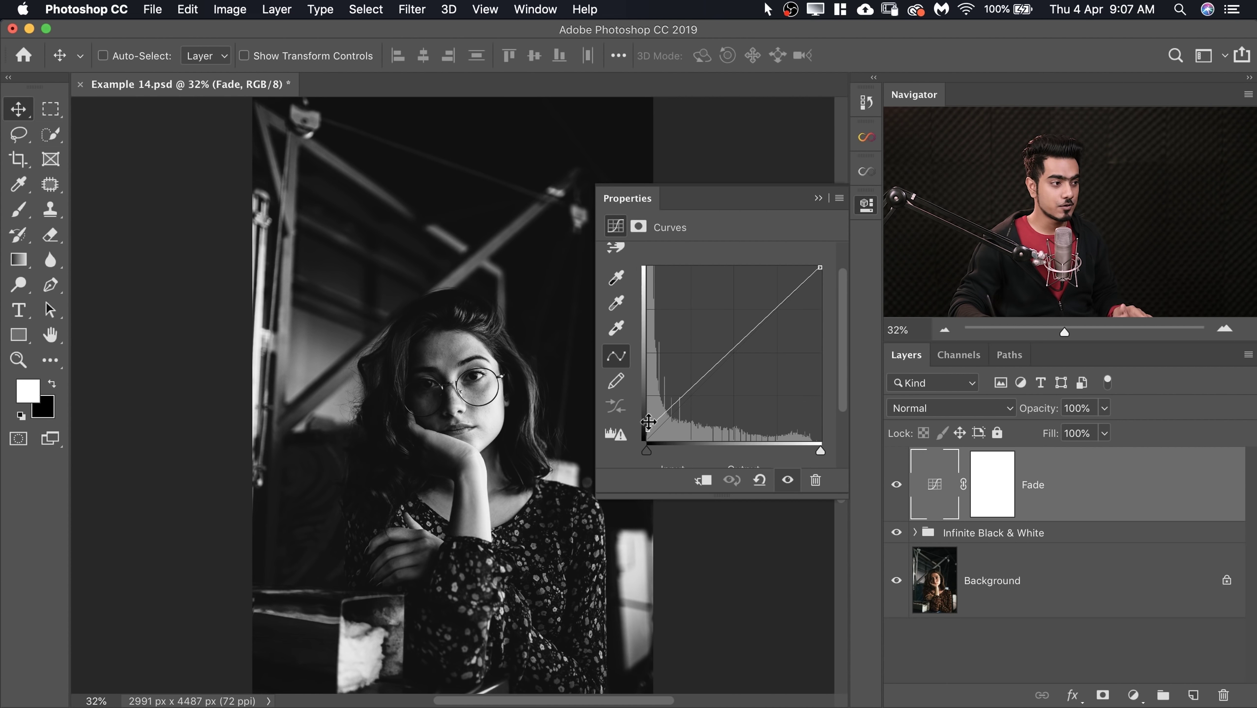
{"action": "left_click_drag", "start_coordinate": [646, 430], "coordinate": [645, 414]}
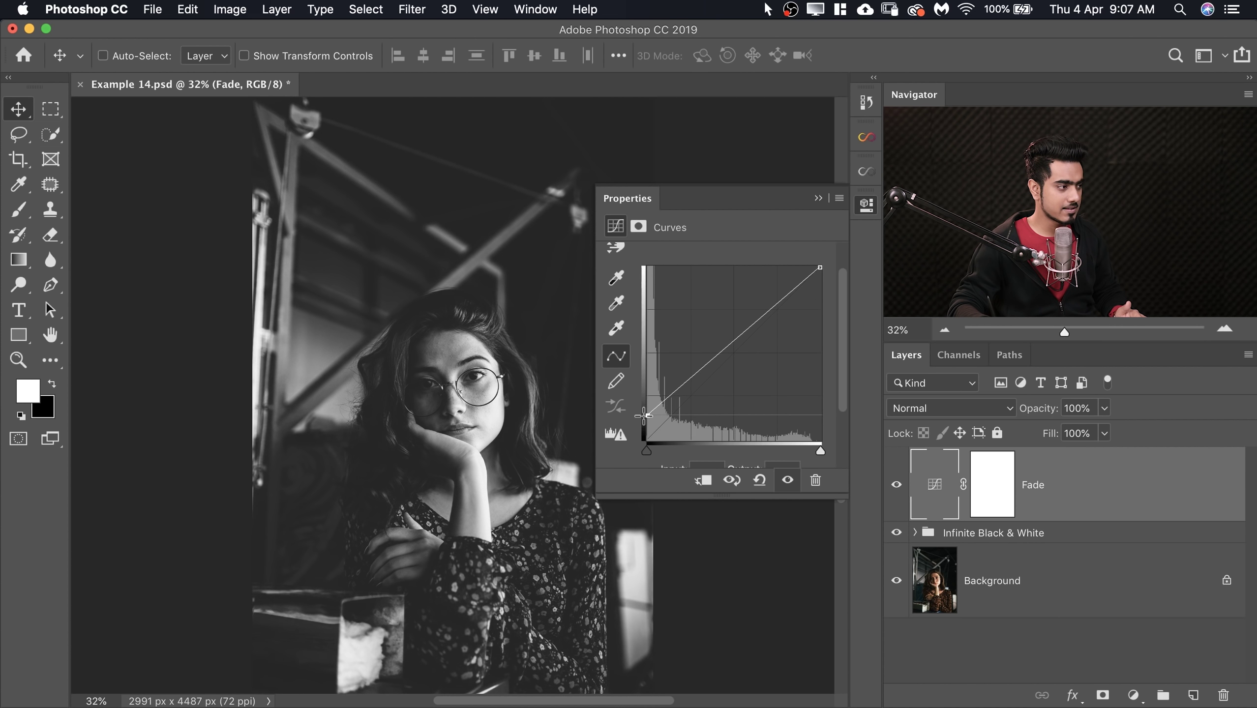
{"action": "right_click", "coordinate": [745, 142]}
{"action": "left_click", "coordinate": [770, 164]}
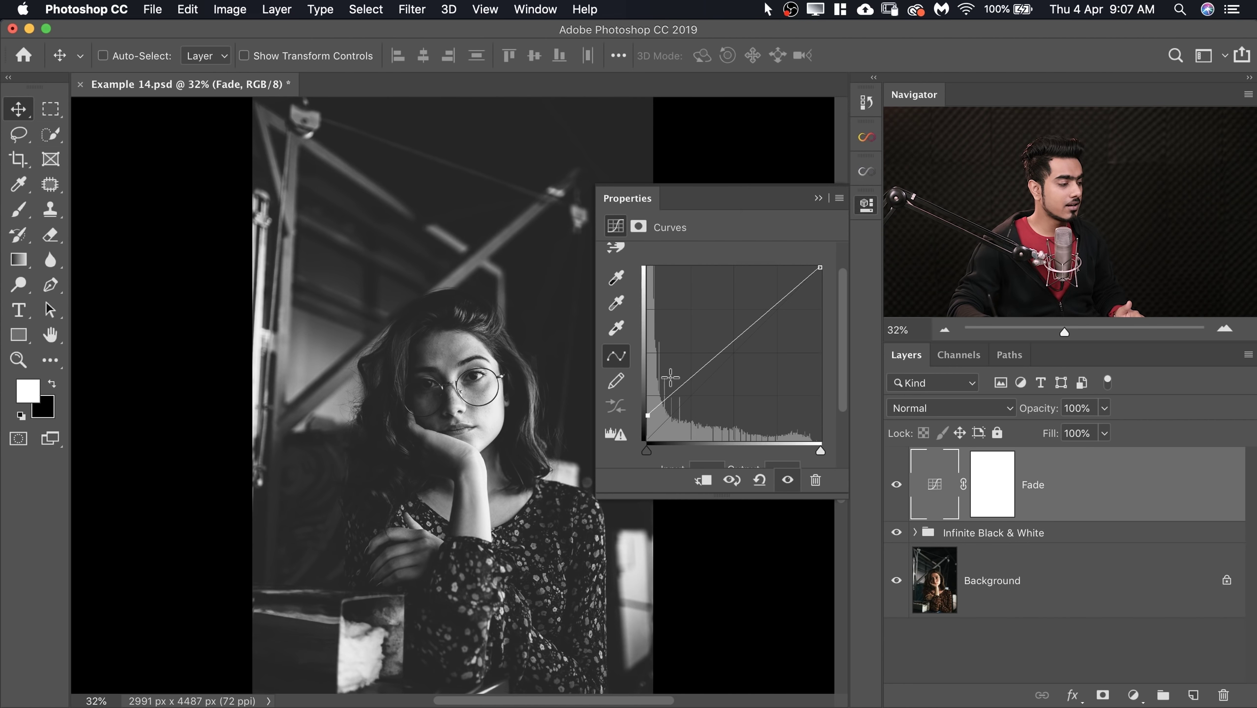
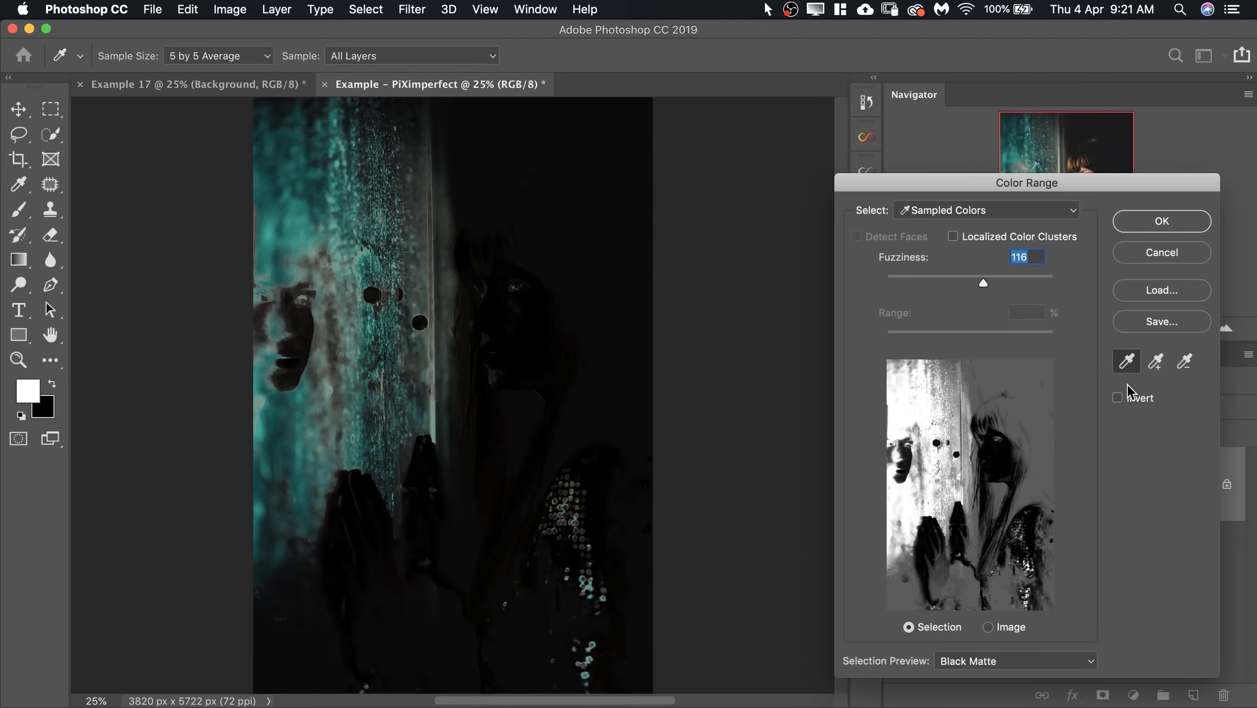
Sample the teal glass above the reflected face for Color Range, keep the Black Matte preview, and set Fuzziness to 16
{"action": "left_click", "coordinate": [287, 215]}
{"action": "left_click", "coordinate": [293, 221]}
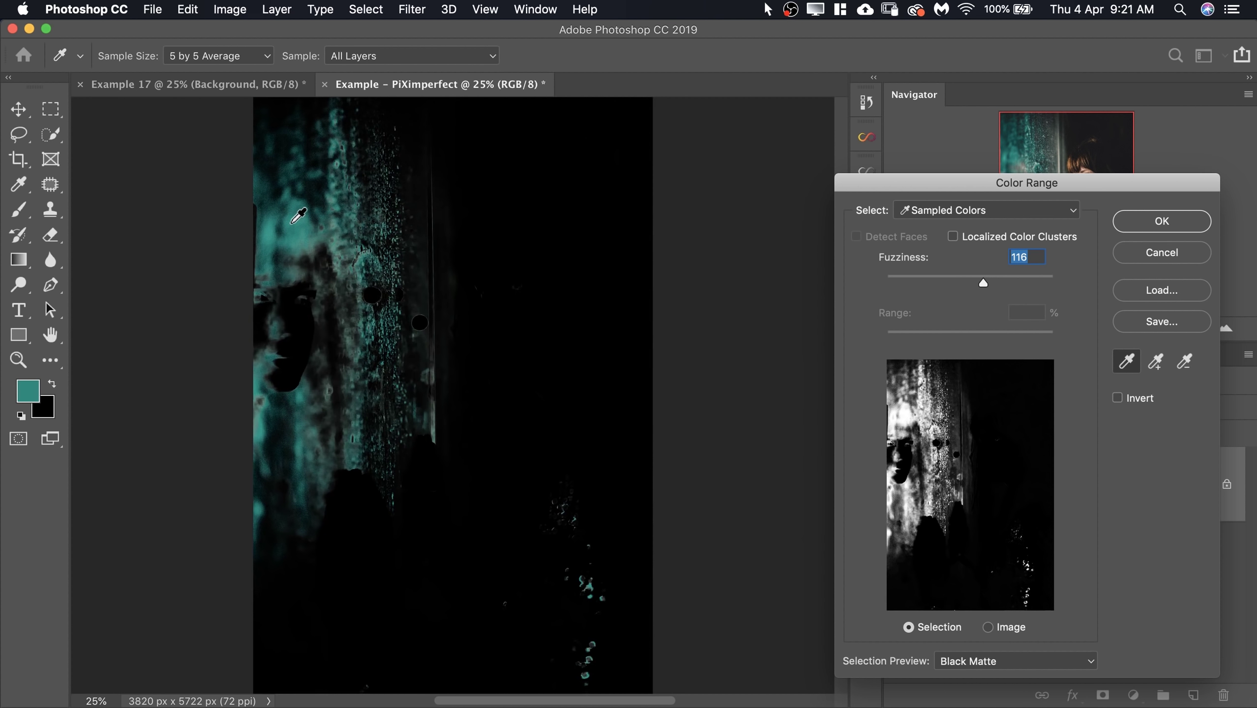
{"action": "left_click", "coordinate": [982, 664]}
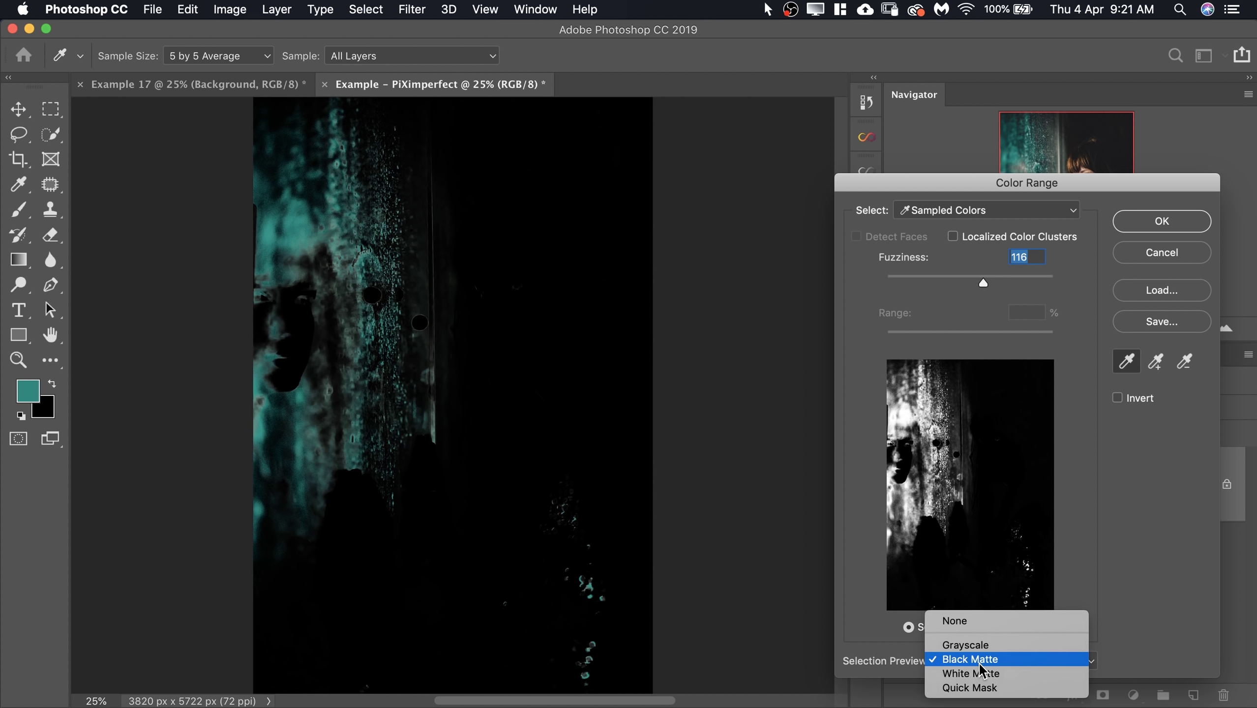
{"action": "left_click", "coordinate": [979, 663]}
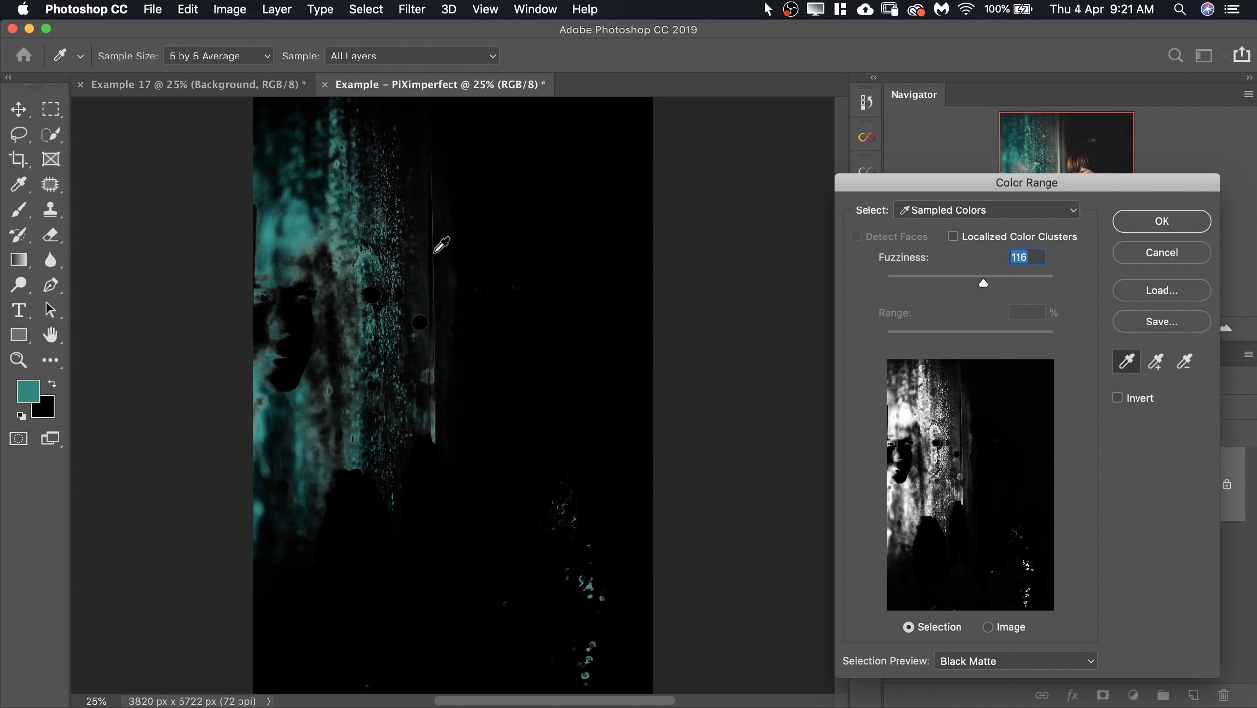
{"action": "left_click_drag", "start_coordinate": [956, 279], "coordinate": [899, 284]}
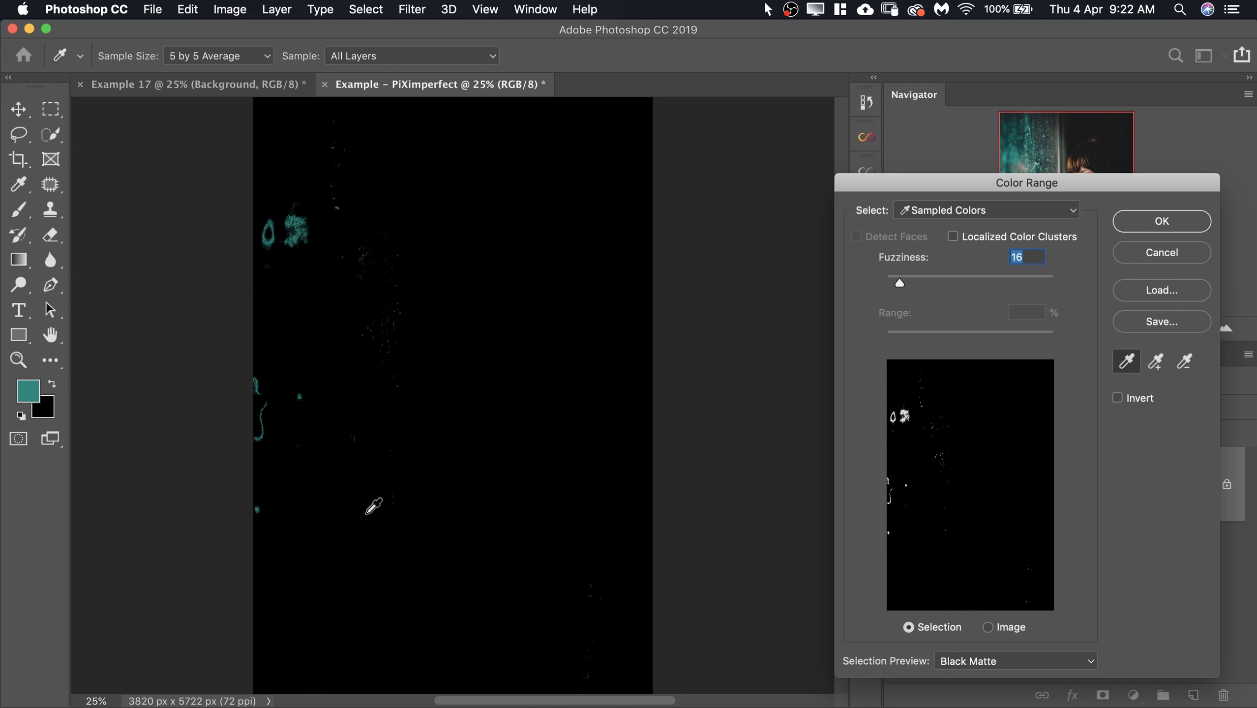
Set the selection preview to None and add more teal tones from the glass to the Color Range sample
{"action": "left_click", "coordinate": [1000, 667]}
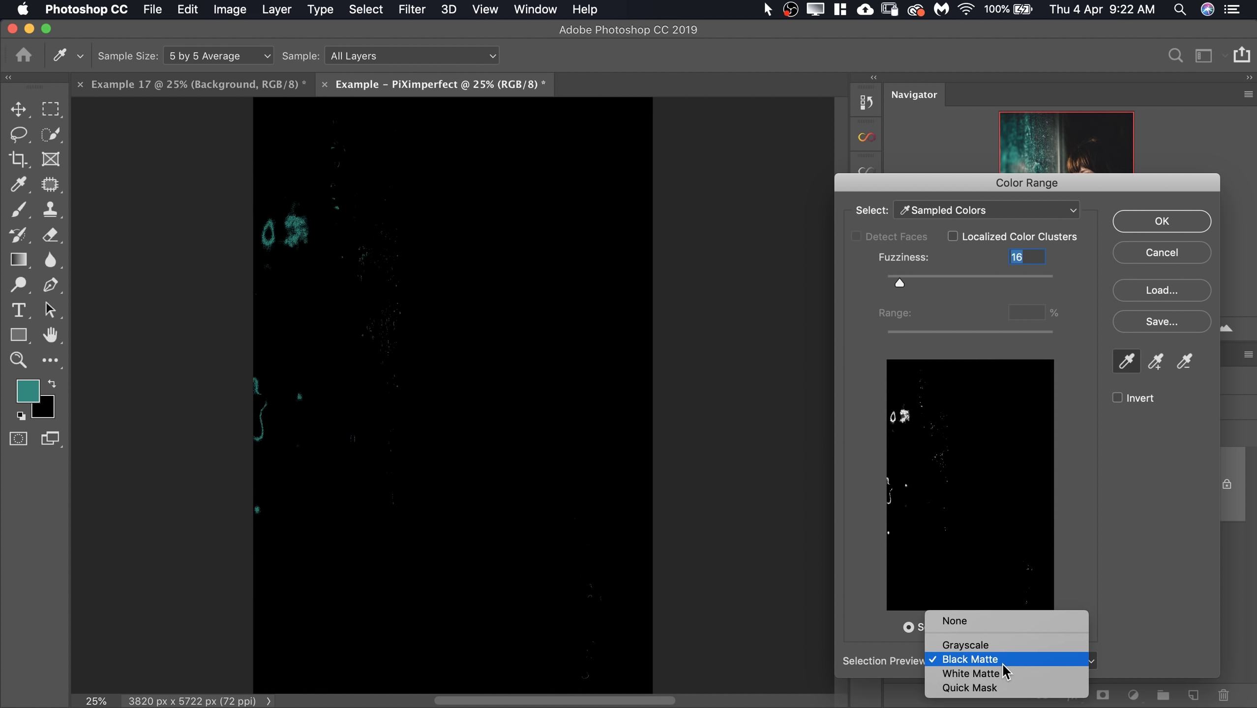
{"action": "left_click", "coordinate": [1003, 626]}
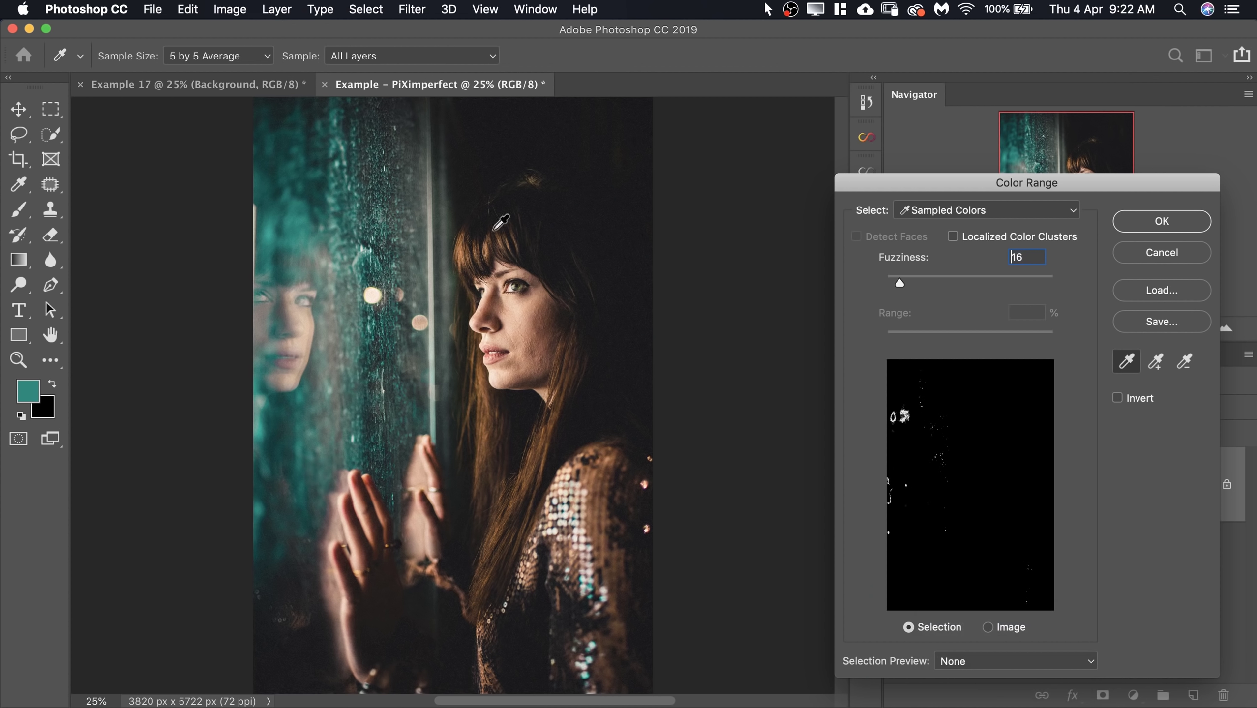
{"action": "left_click", "coordinate": [1155, 362]}
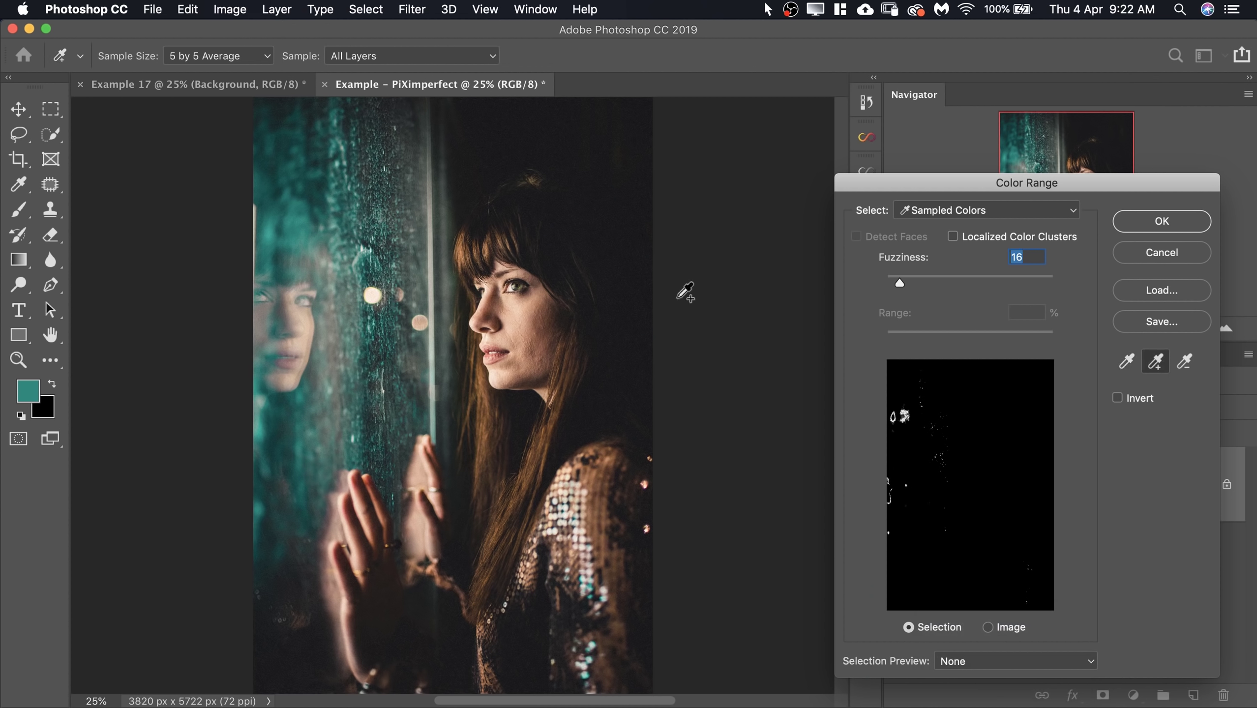
{"action": "left_click", "coordinate": [286, 229]}
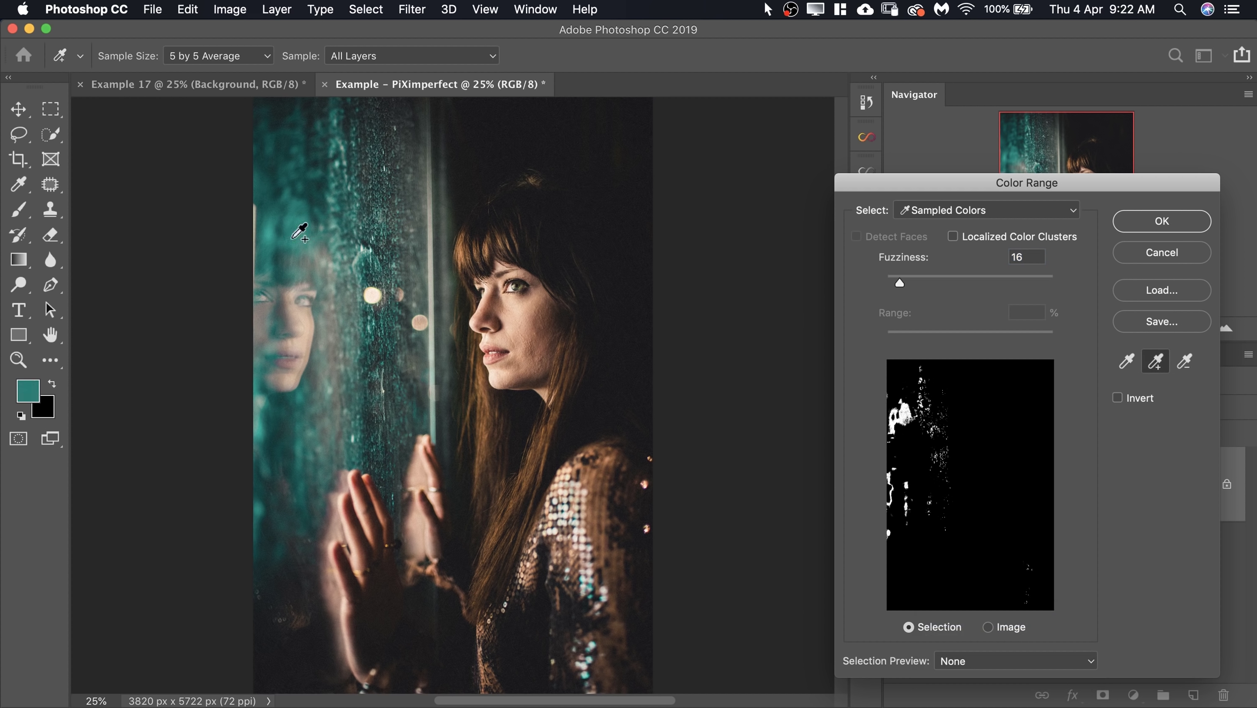
{"action": "left_click", "coordinate": [364, 321]}
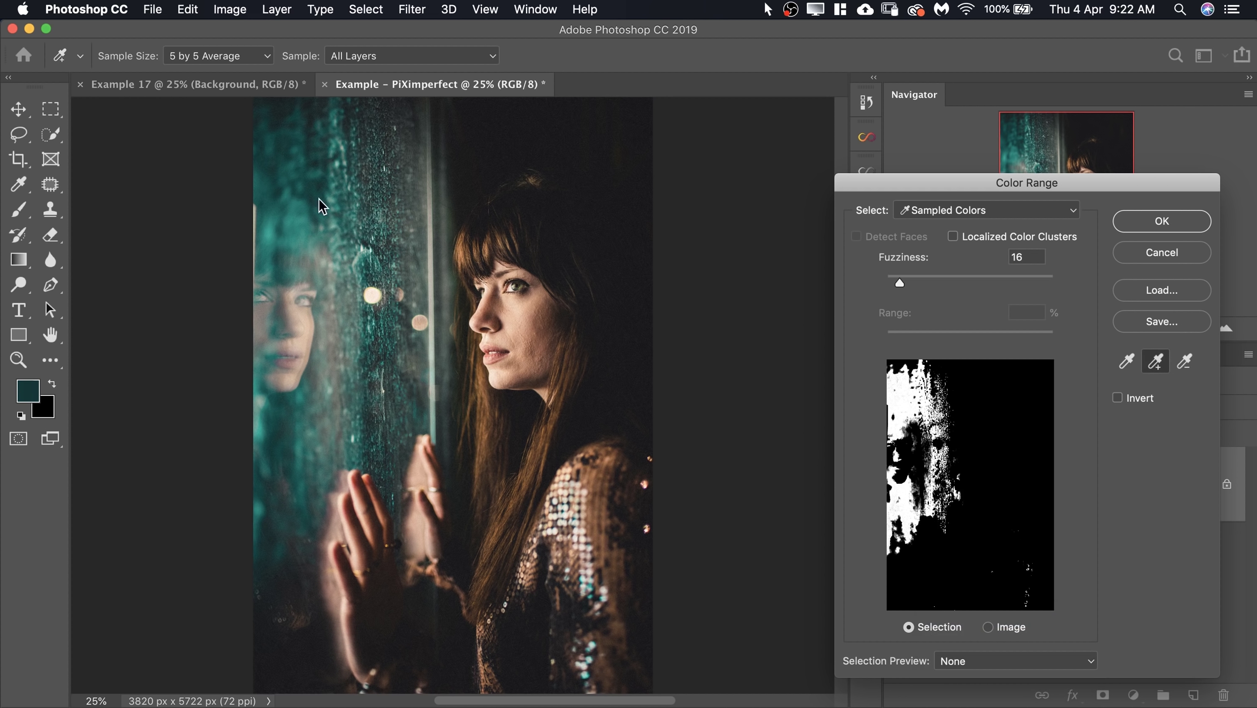
{"action": "left_click", "coordinate": [300, 444]}
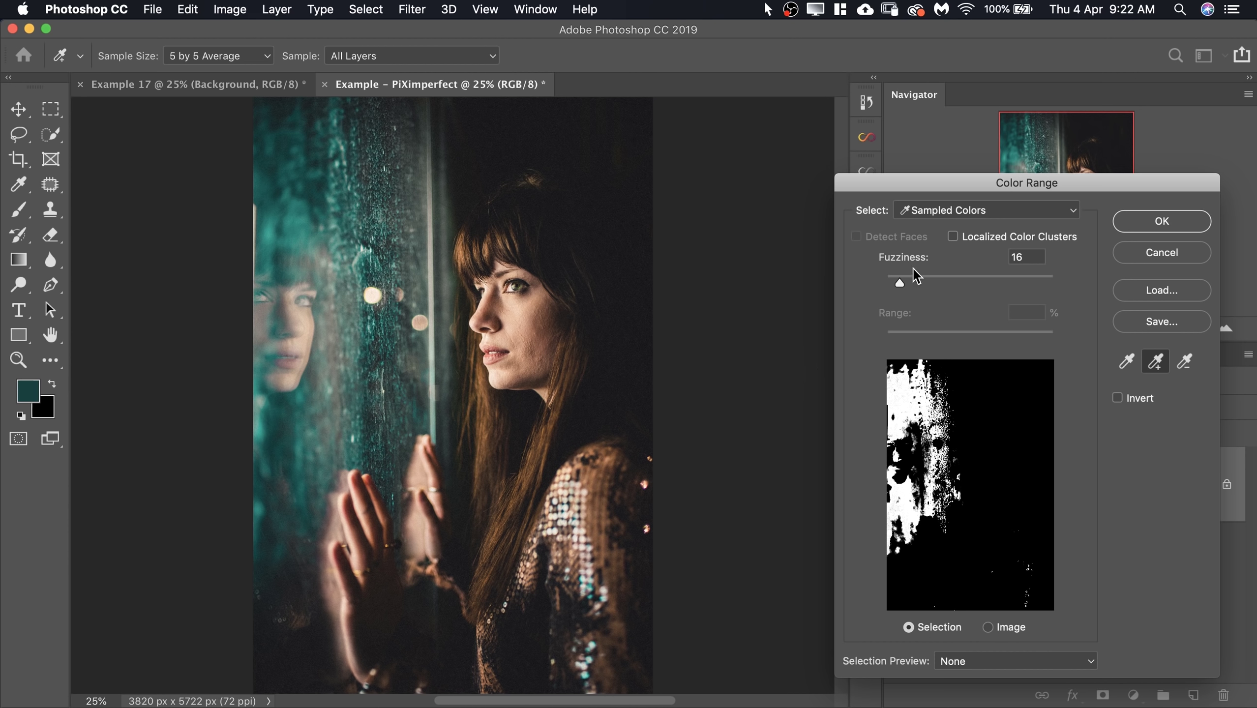
Preview the selection on Black Matte, set Fuzziness to 97, and create the selection
{"action": "left_click", "coordinate": [979, 663]}
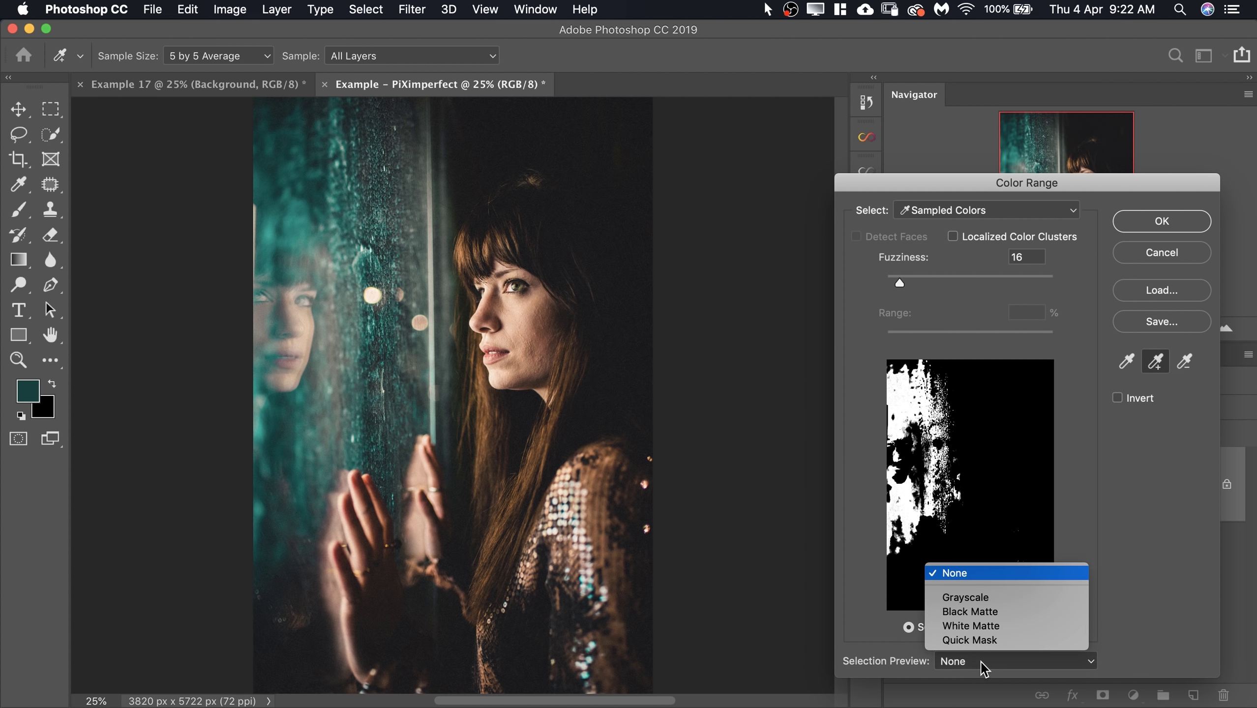
{"action": "left_click", "coordinate": [988, 613]}
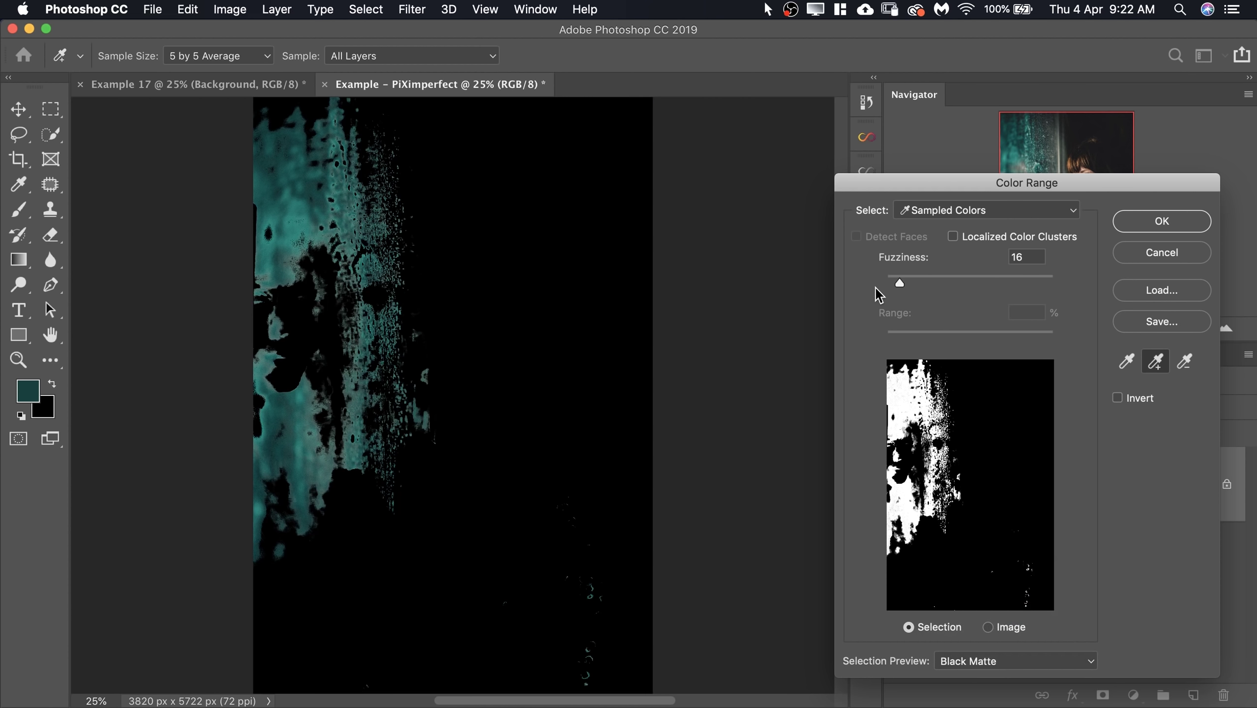
{"action": "left_click_drag", "start_coordinate": [900, 279], "coordinate": [968, 286]}
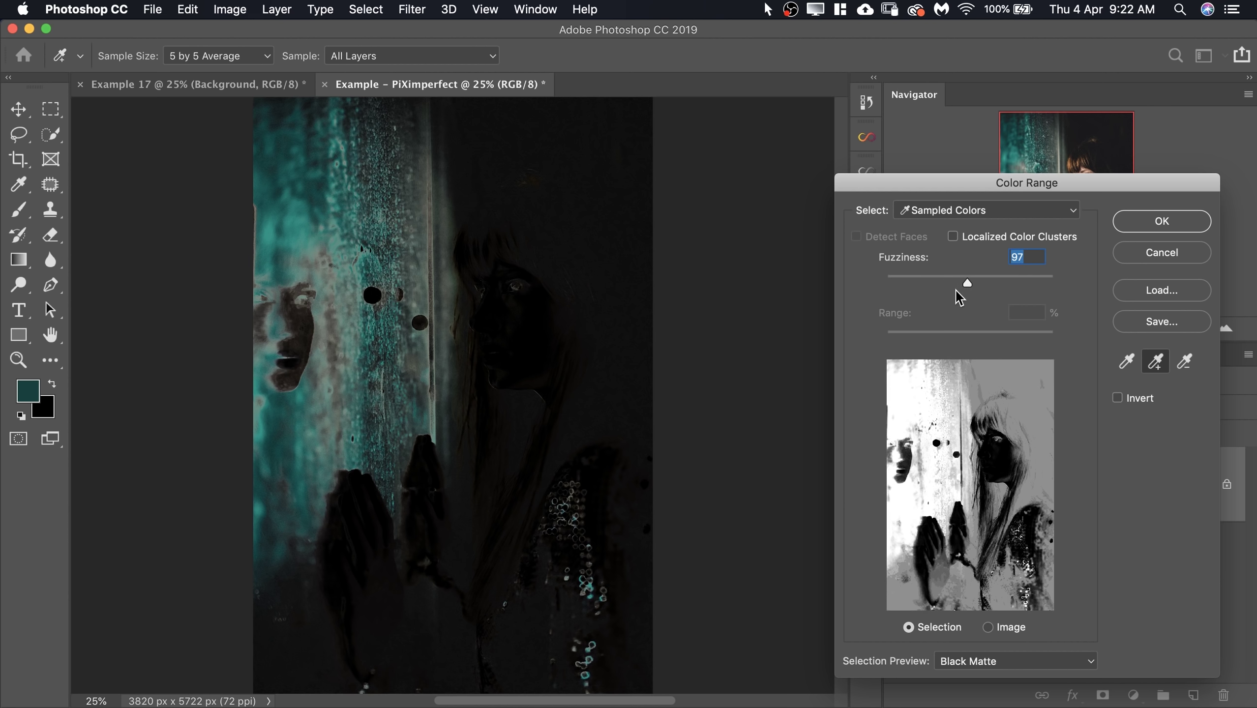
{"action": "left_click", "coordinate": [1161, 221]}
{"action": "key", "text": "b"}
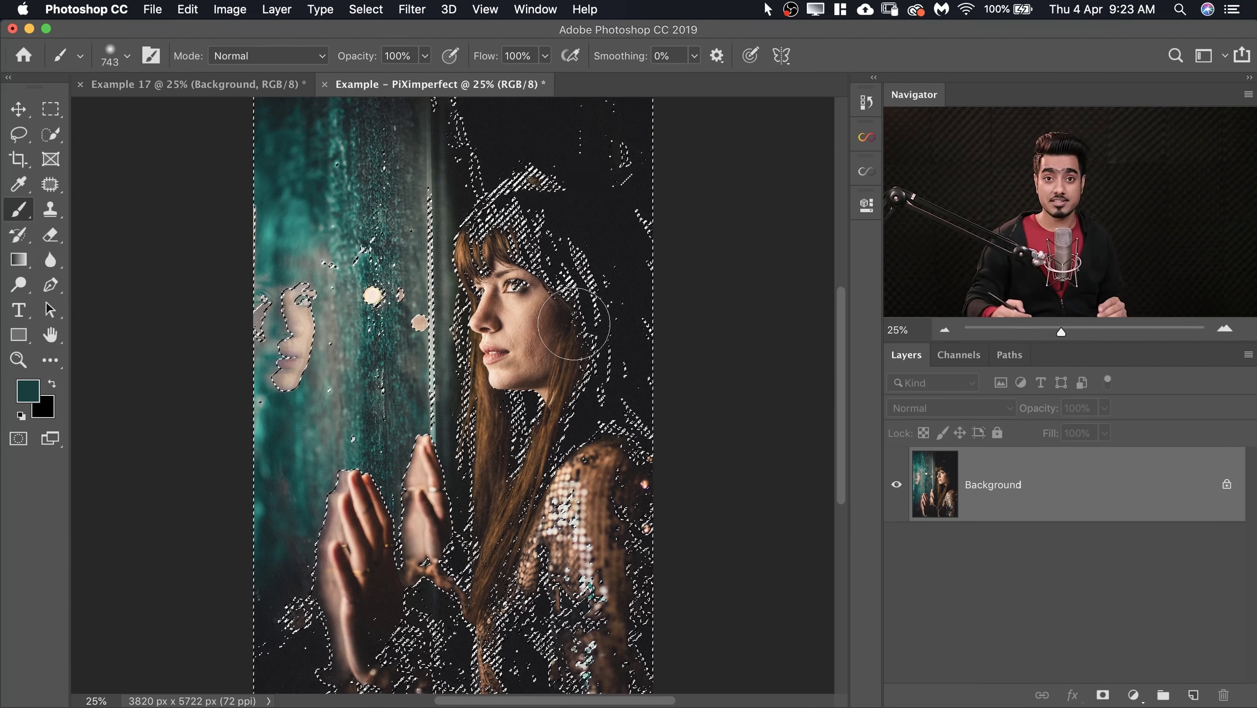
Save the current teal glass selection as a new channel named ABC and clear the selection
{"action": "left_click", "coordinate": [365, 9]}
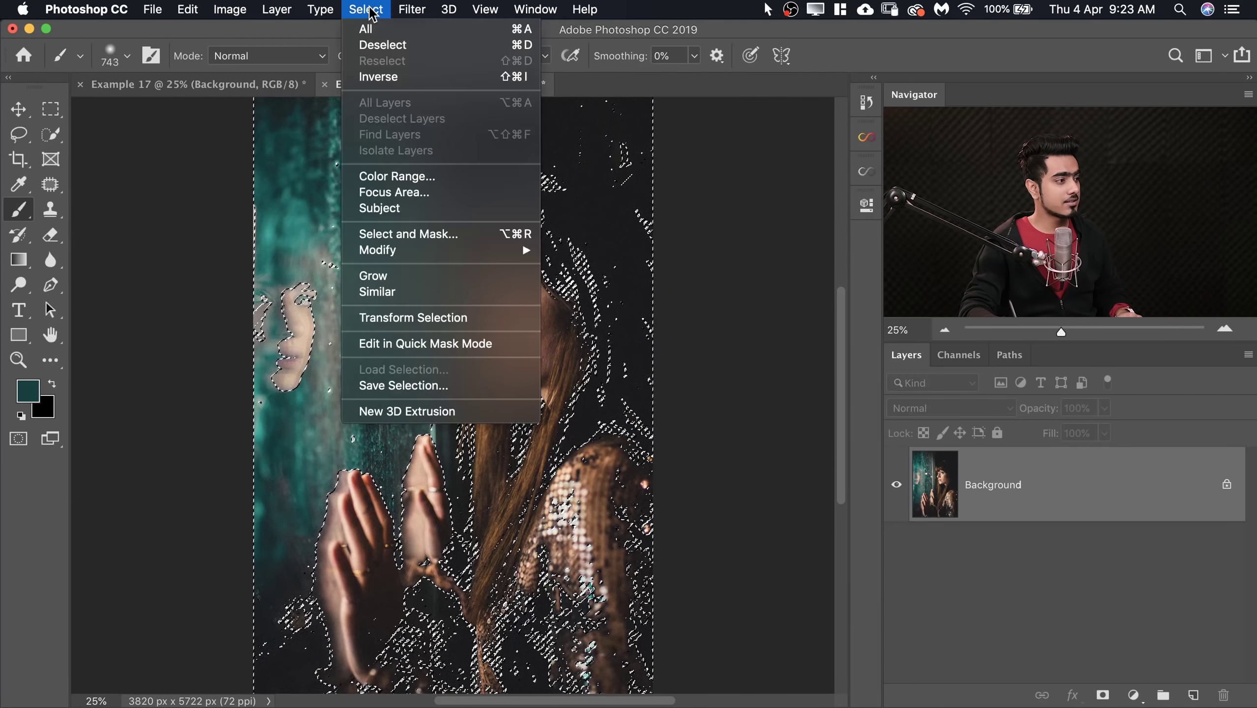
{"action": "left_click", "coordinate": [463, 386]}
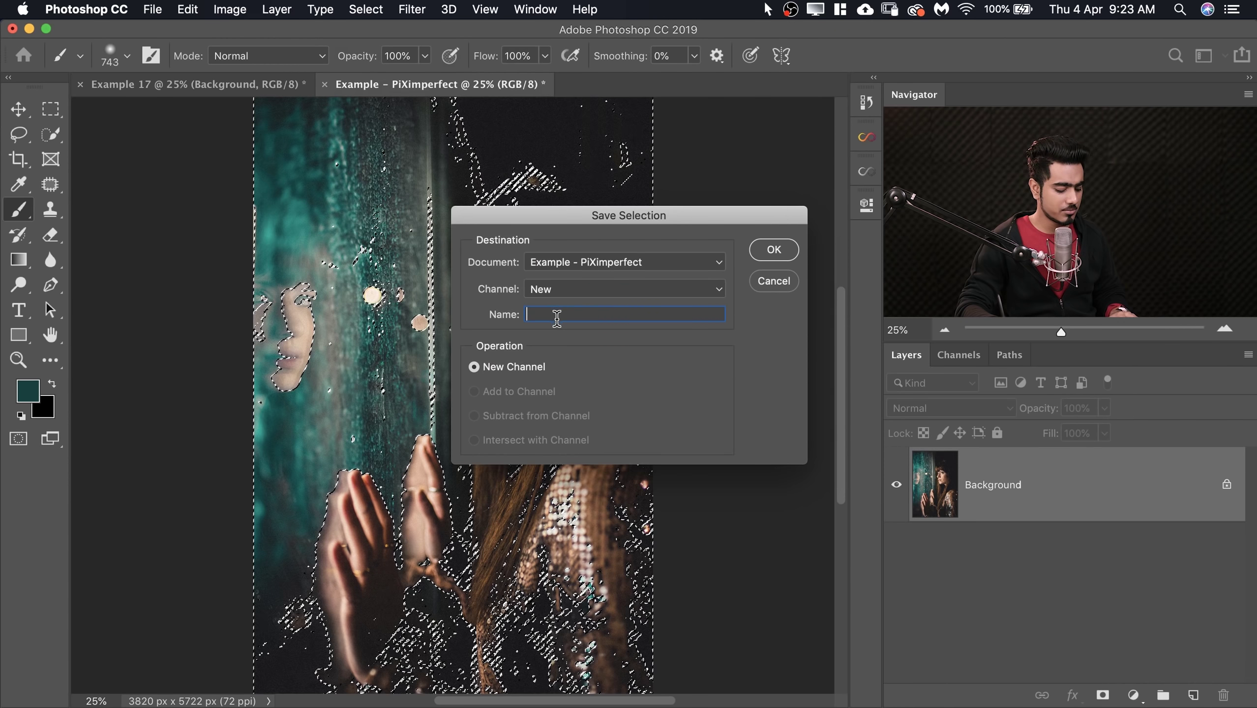
{"action": "type", "text": "ABC"}
{"action": "left_click", "coordinate": [766, 250]}
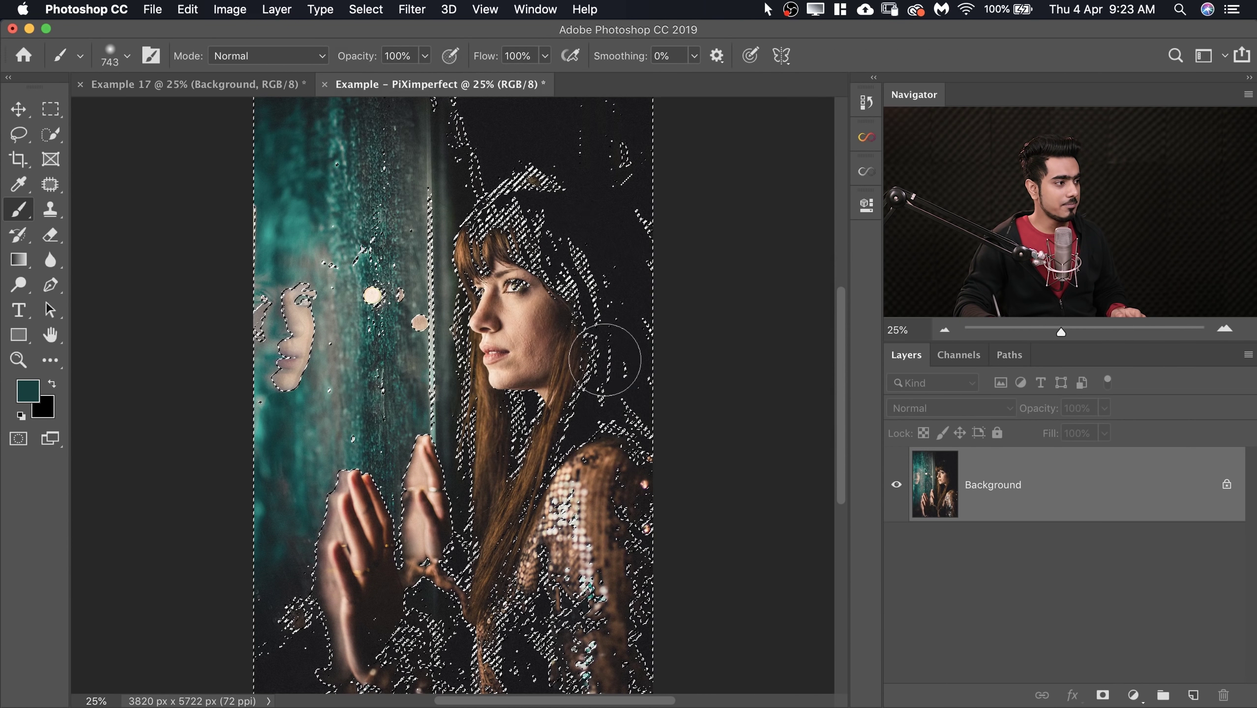
{"action": "key", "text": "super+d"}
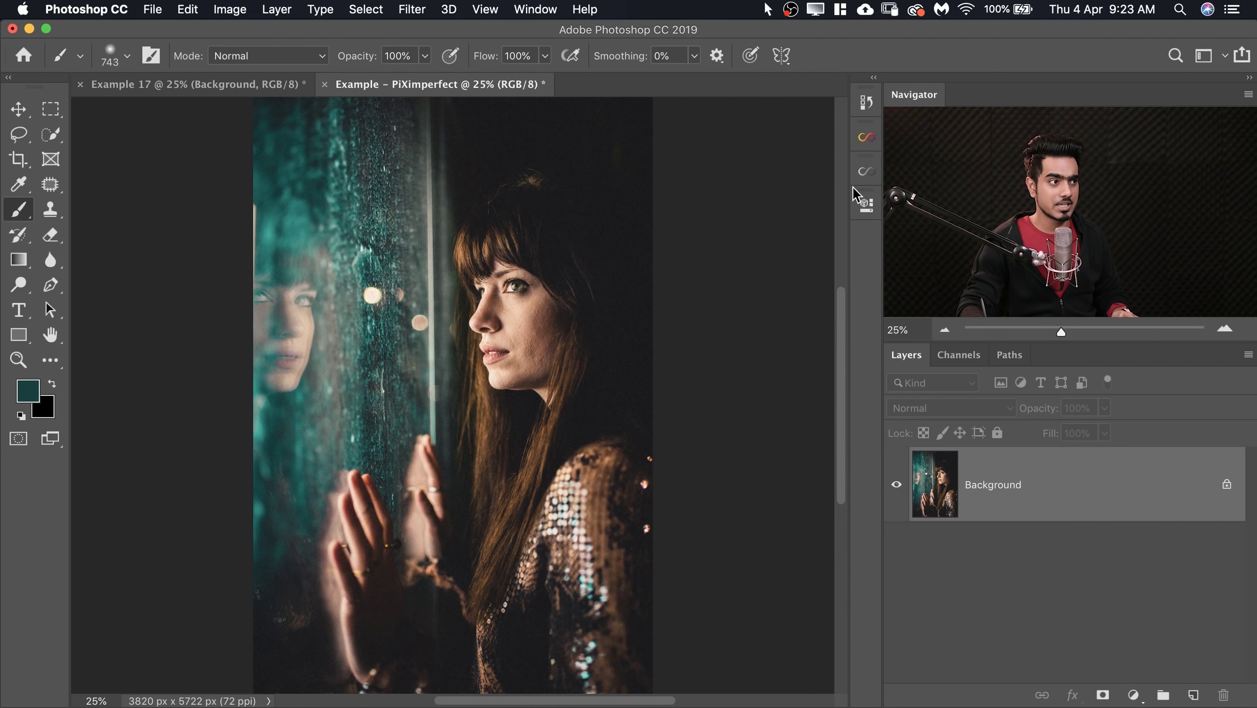
Create an Infinite Black & White look over the portrait and collapse its layer group
{"action": "left_click", "coordinate": [867, 171]}
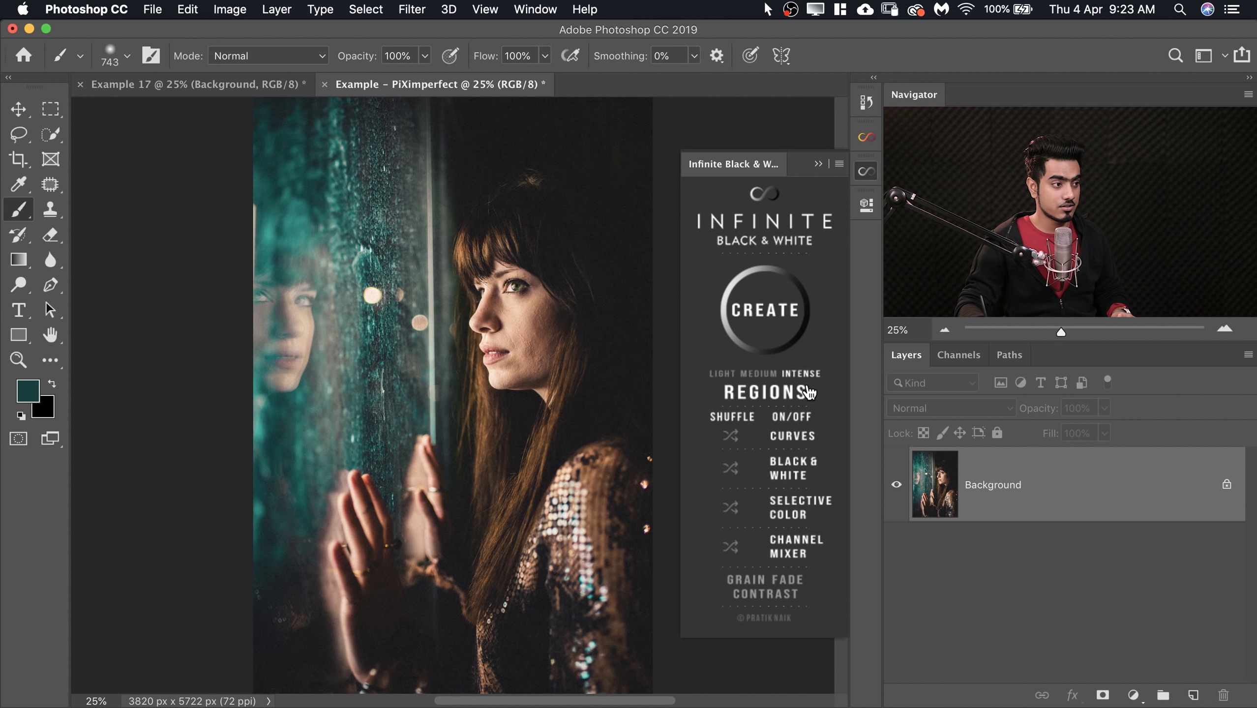
{"action": "left_click", "coordinate": [765, 310]}
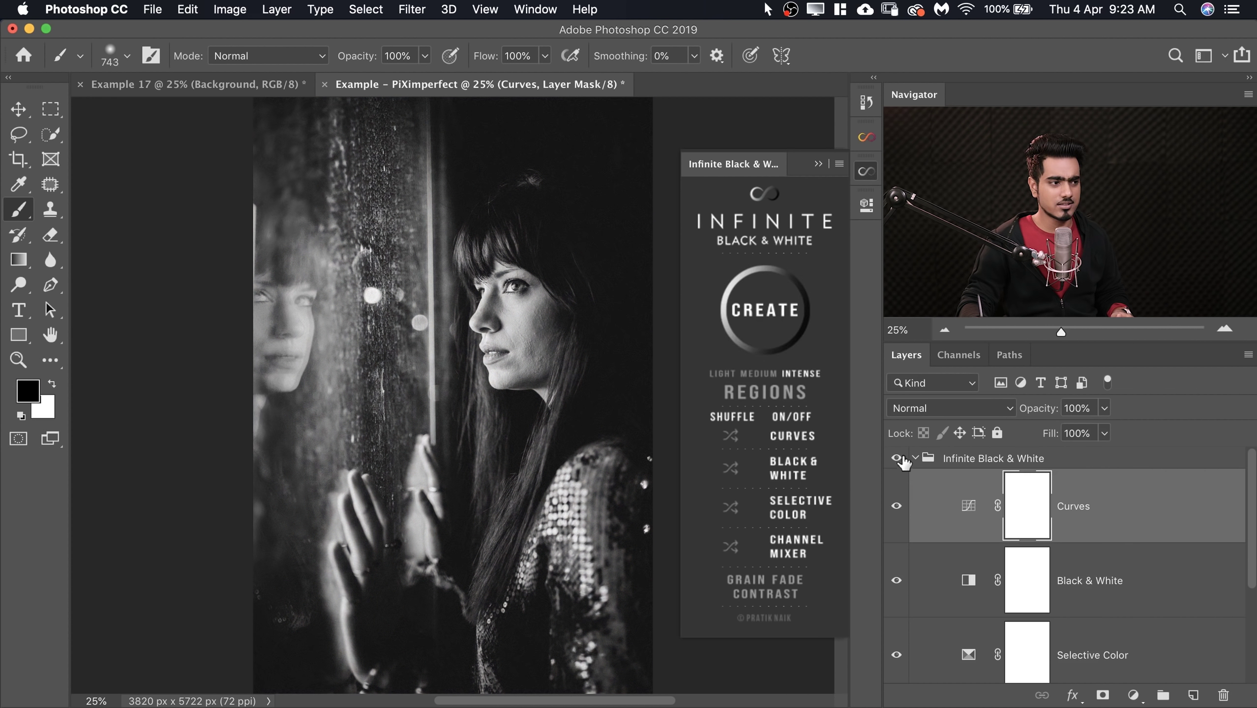
{"action": "left_click", "coordinate": [916, 459]}
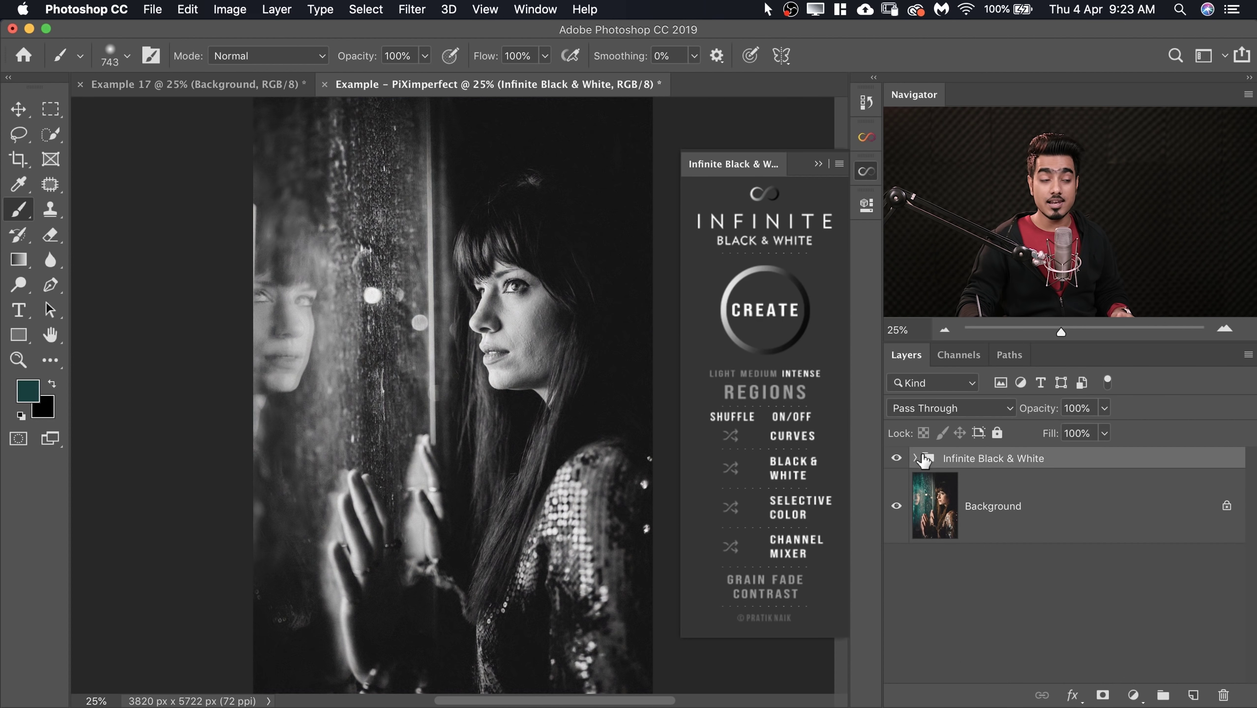
Mask the Infinite Black & White group with the ABC channel's selection and generate another look inside the collapsed group
{"action": "left_click", "coordinate": [958, 355]}
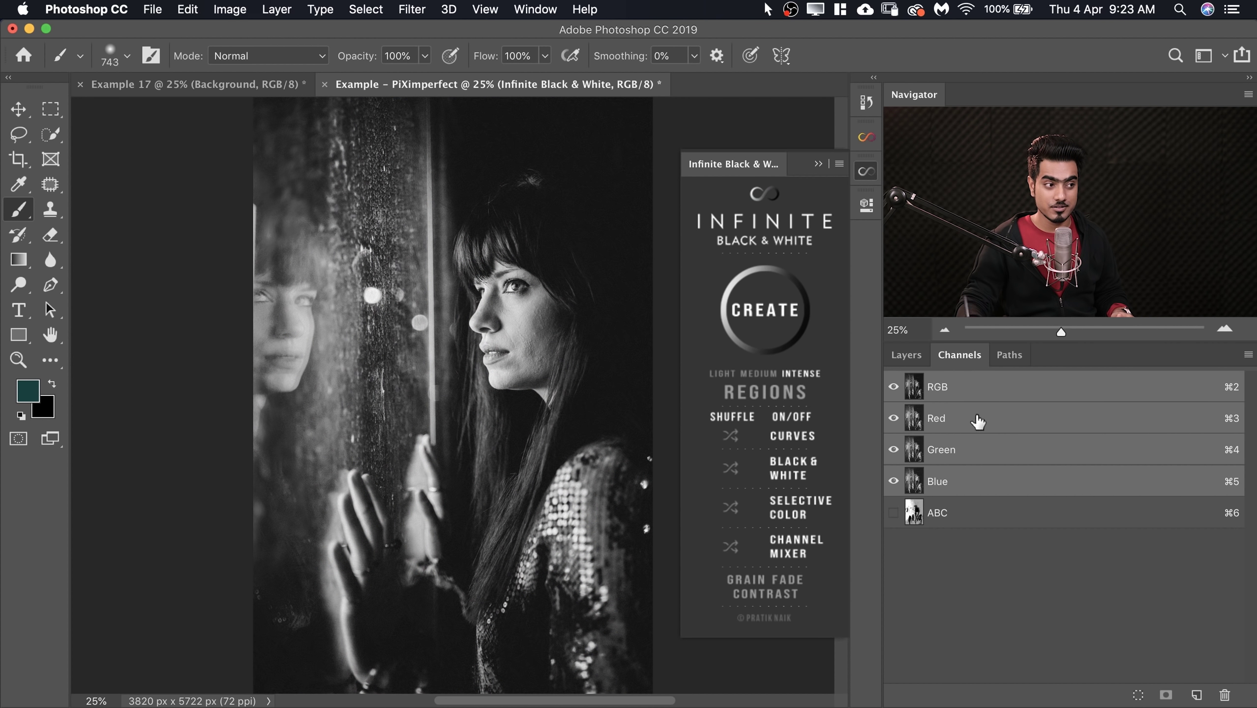
{"action": "left_click", "coordinate": [915, 514], "text": "super"}
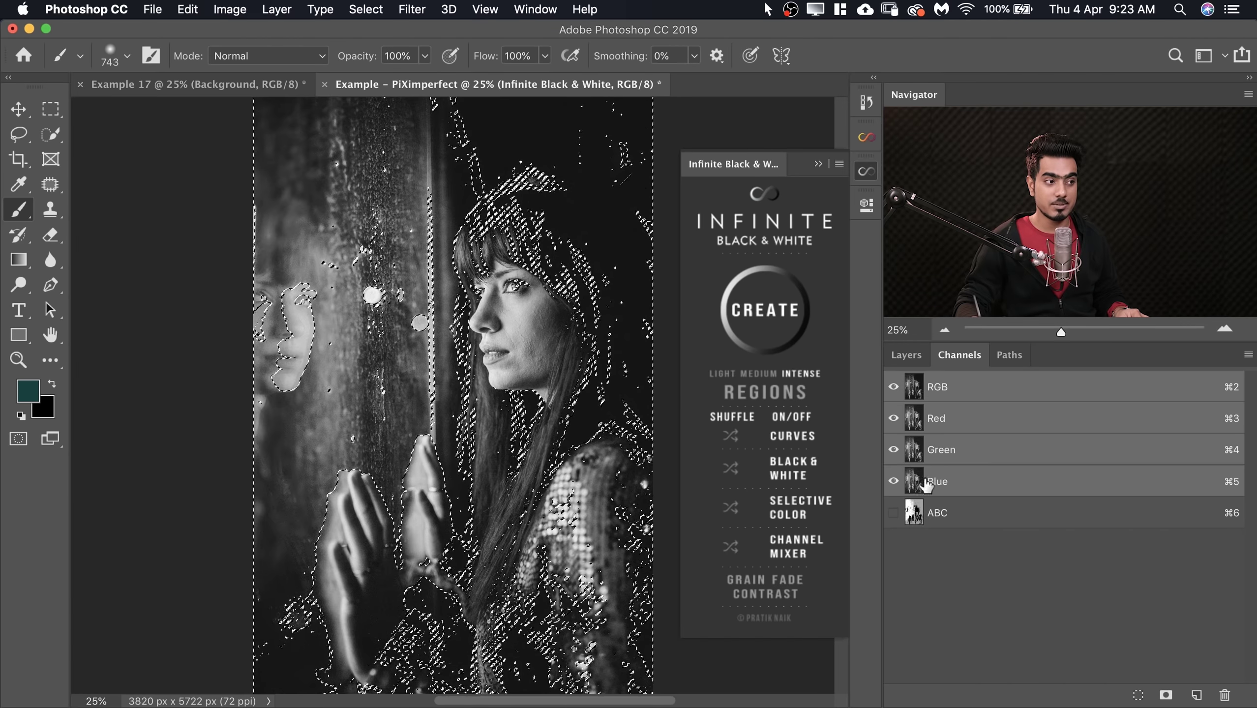
{"action": "left_click", "coordinate": [912, 358]}
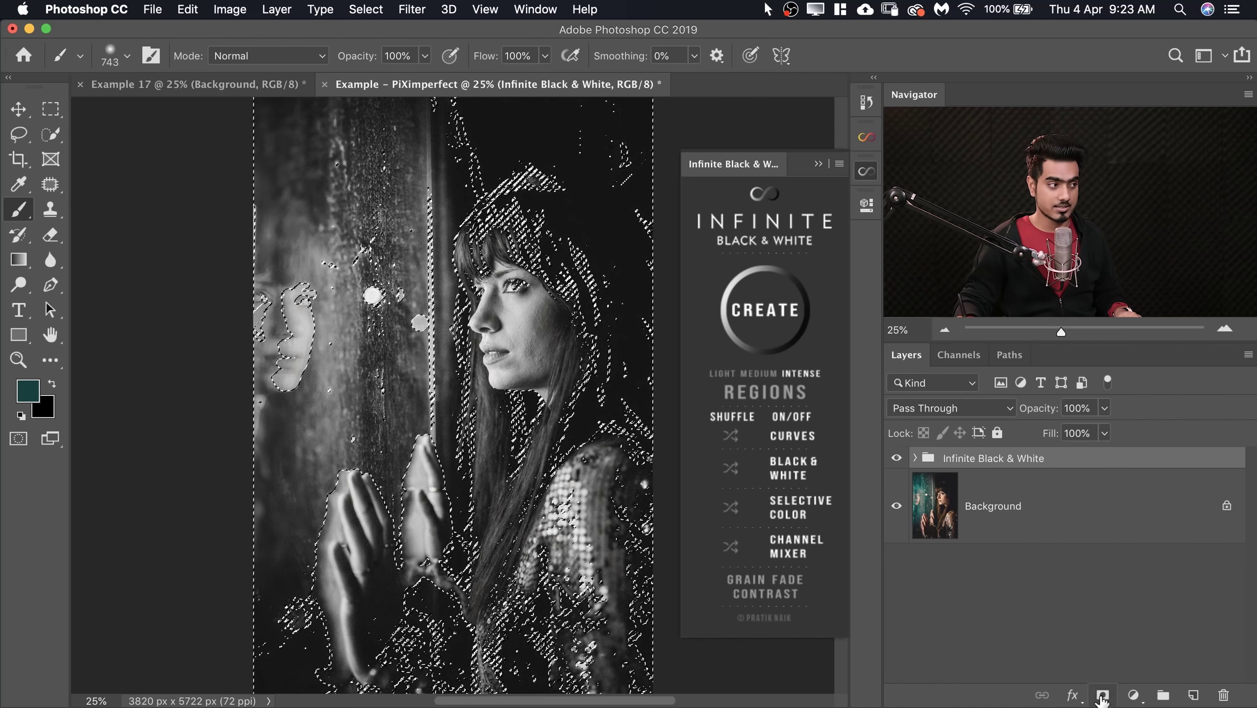
{"action": "left_click", "coordinate": [1101, 696]}
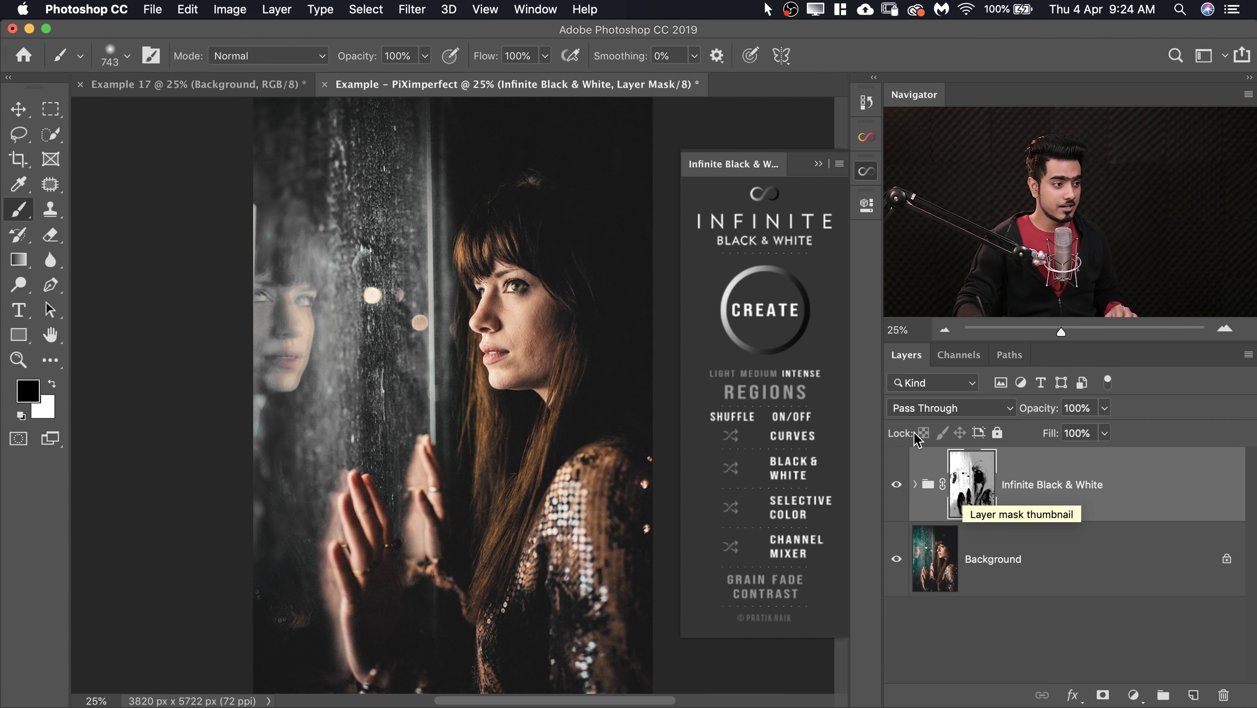
{"action": "left_click", "coordinate": [767, 319]}
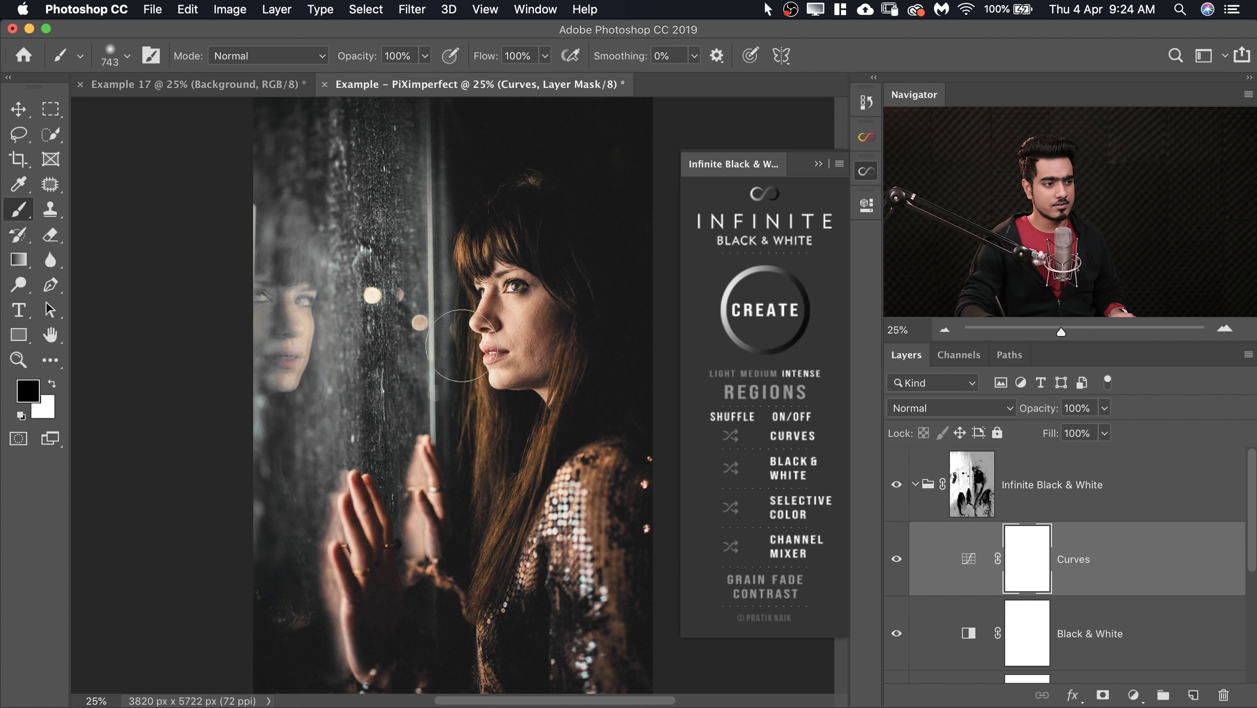
{"action": "left_click", "coordinate": [916, 485]}
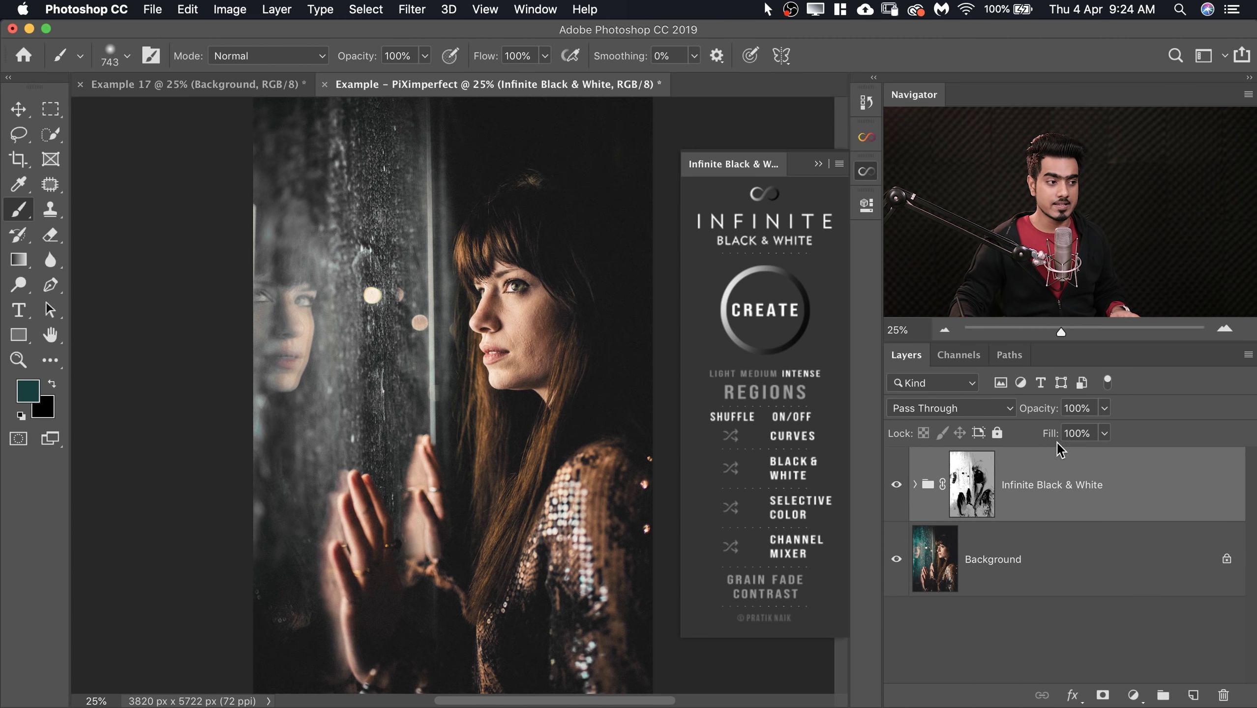
Add a Hue/Saturation layer above the masked group and reduce its Saturation to the minimum
{"action": "left_click", "coordinate": [1134, 696]}
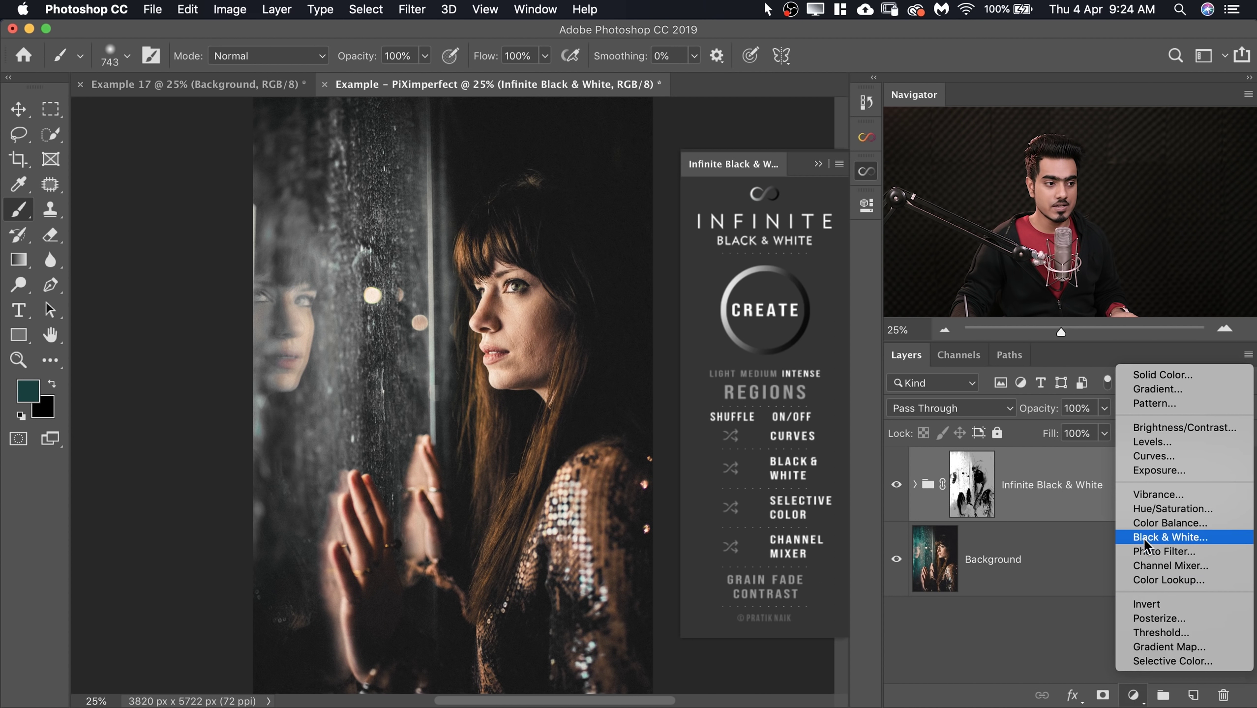
{"action": "left_click", "coordinate": [1155, 511]}
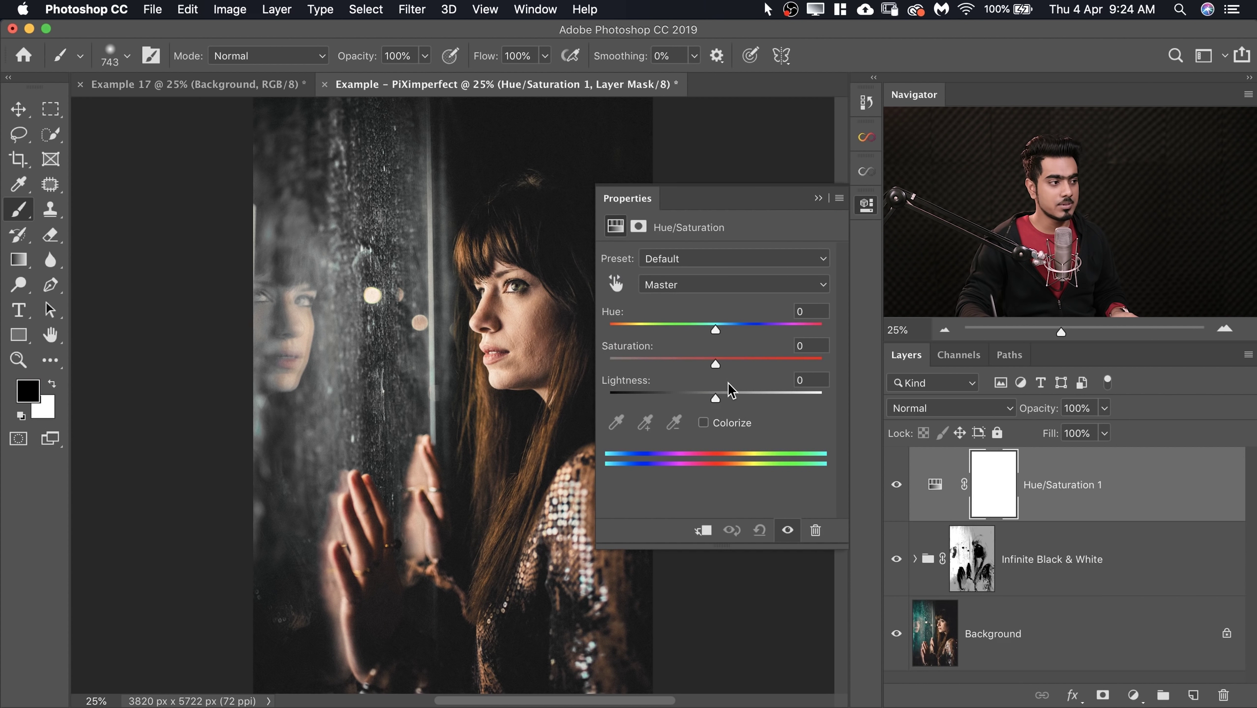
{"action": "left_click_drag", "start_coordinate": [686, 364], "coordinate": [510, 369]}
{"action": "left_click", "coordinate": [818, 197]}
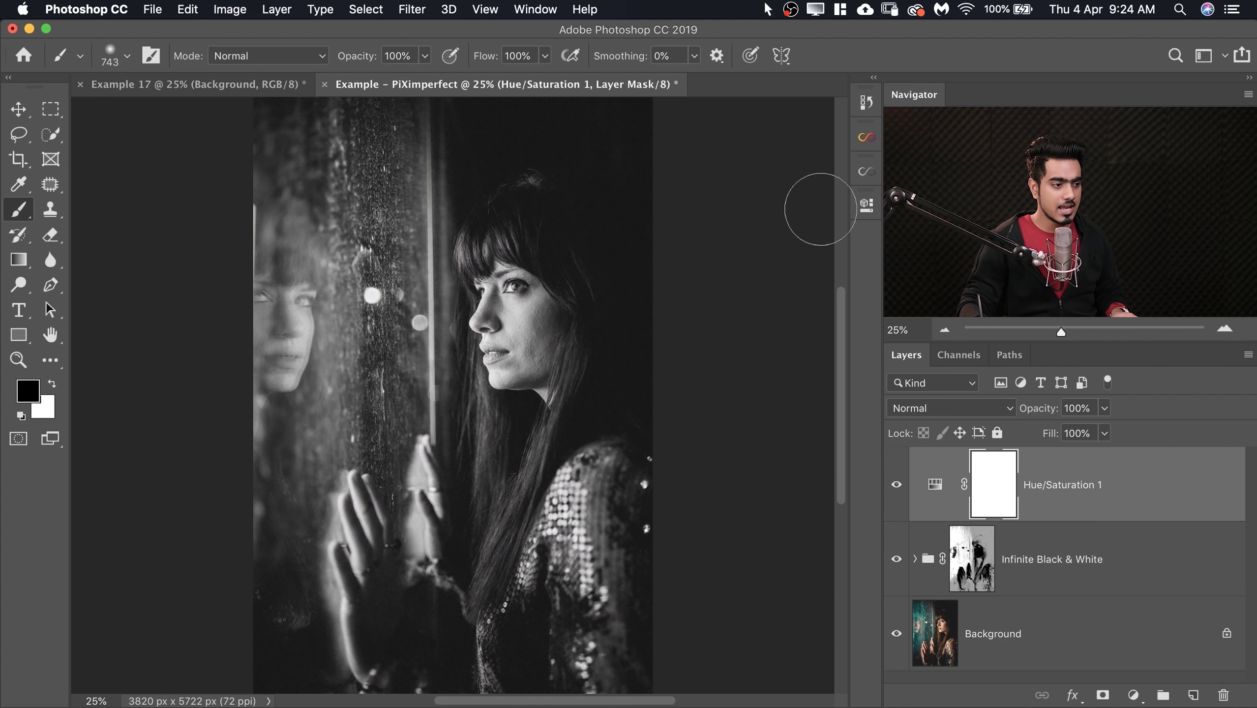
Generate a different black-and-white look for the glass areas in the masked Infinite Black & White group
{"action": "left_click", "coordinate": [871, 172]}
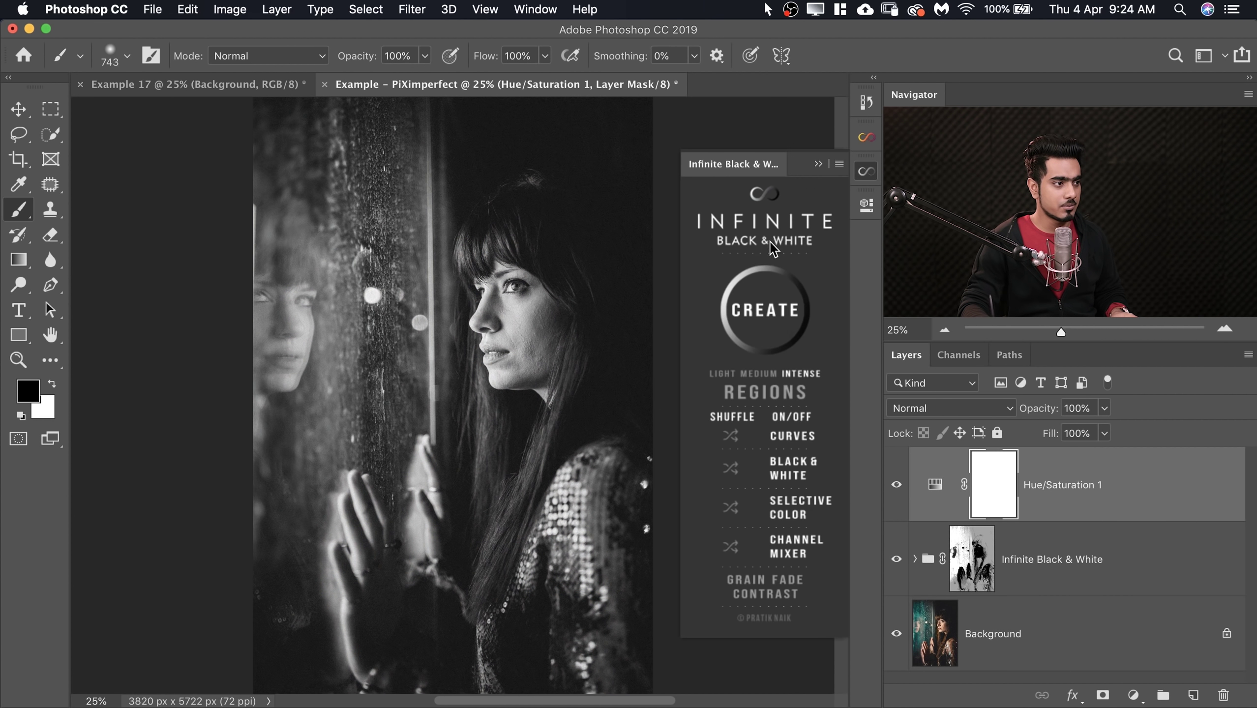
{"action": "left_click", "coordinate": [768, 320]}
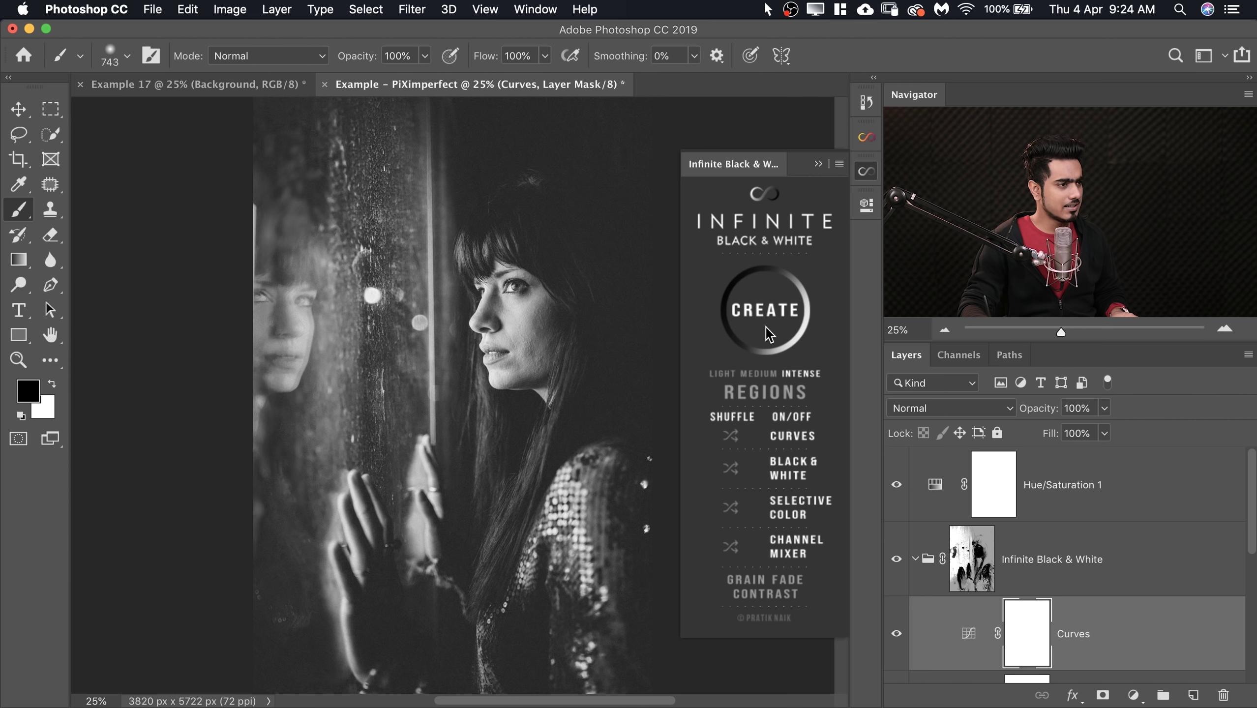
{"action": "left_click", "coordinate": [817, 165]}
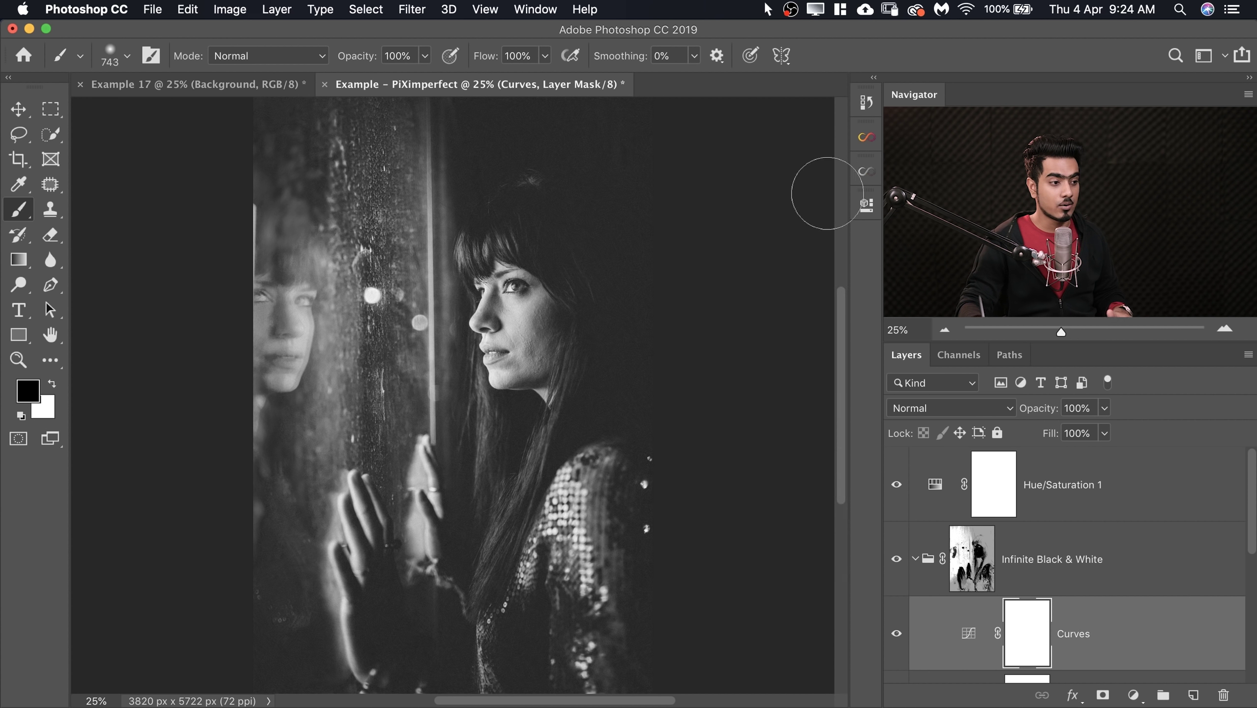
Delete the Hue/Saturation layer and rename the masked Infinite Black & White group as 1
{"action": "left_click", "coordinate": [914, 559]}
{"action": "left_click_drag", "start_coordinate": [1118, 509], "coordinate": [1222, 695]}
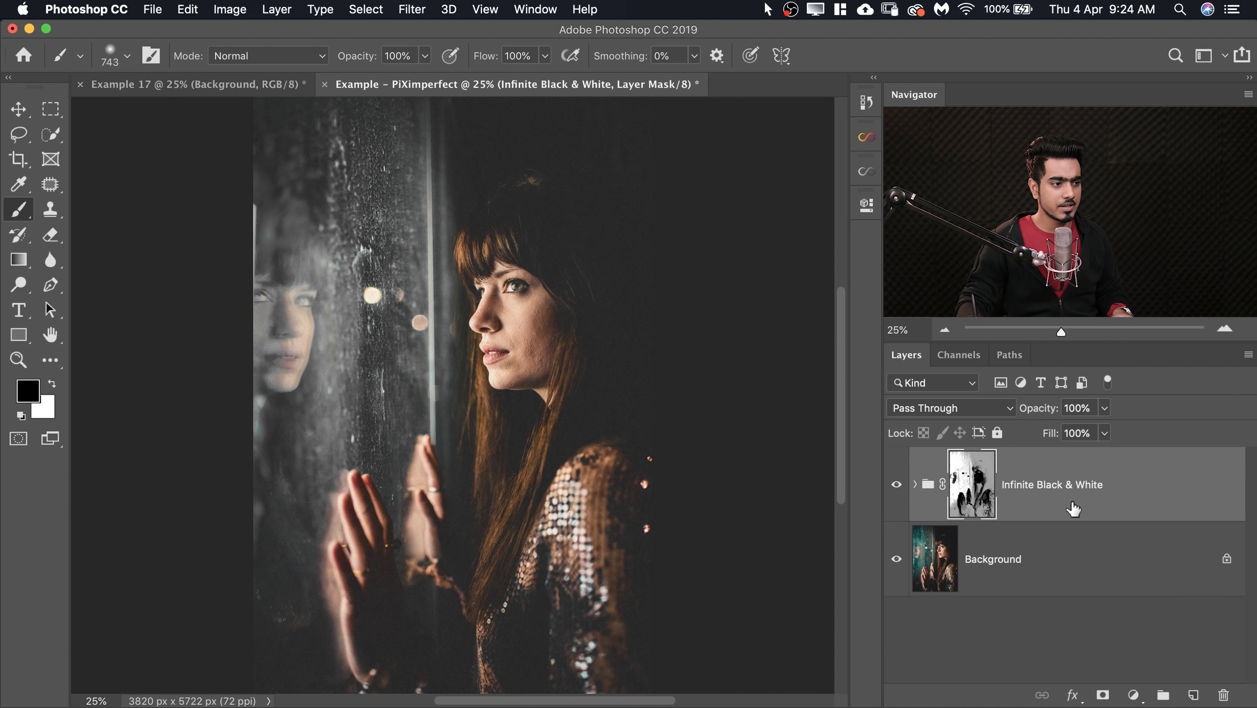
{"action": "double_click", "coordinate": [1021, 486]}
{"action": "type", "text": "1"}
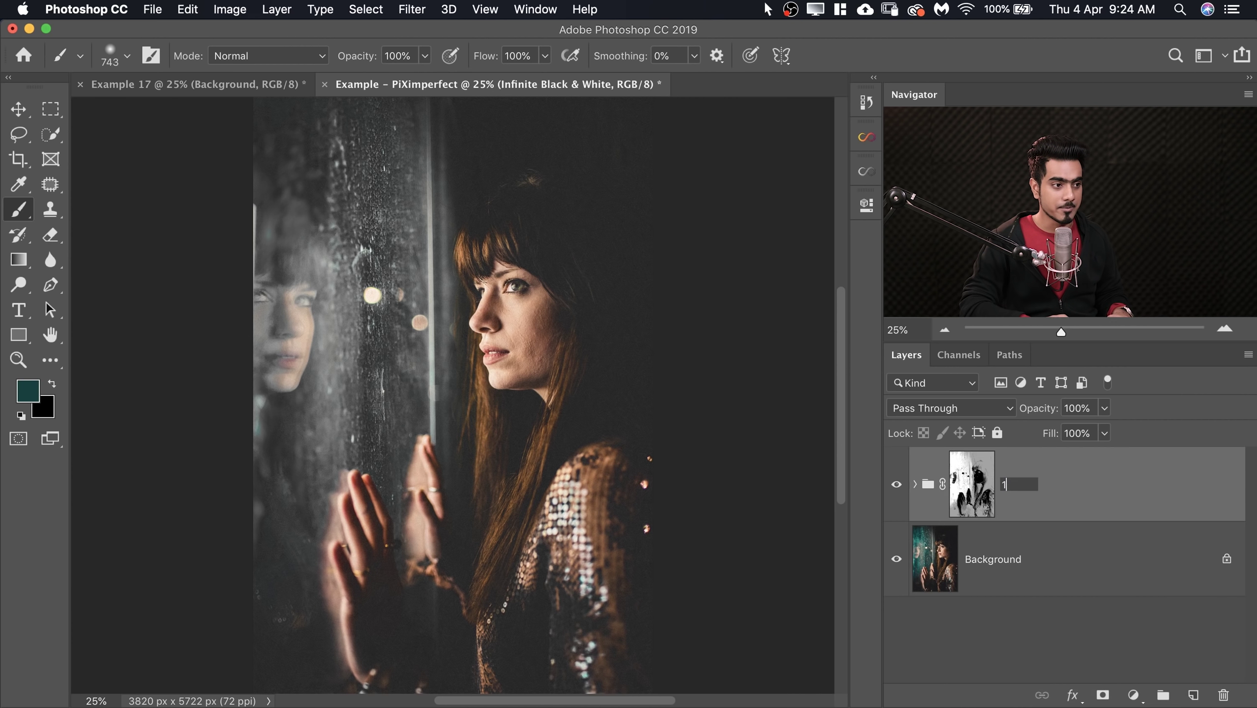
{"action": "key", "text": "Return"}
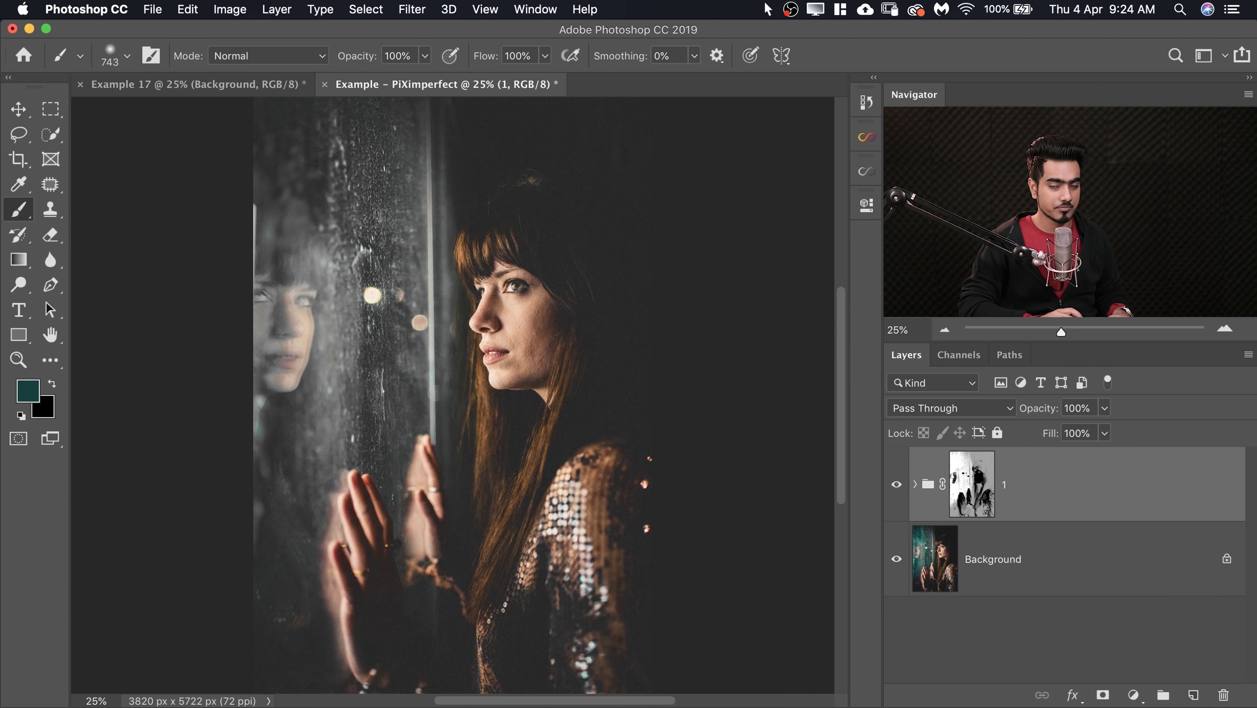
Create a second Infinite Black & White group above group 1 and give it an inverted copy of group 1's mask
{"action": "left_click", "coordinate": [865, 174]}
{"action": "left_click", "coordinate": [782, 341]}
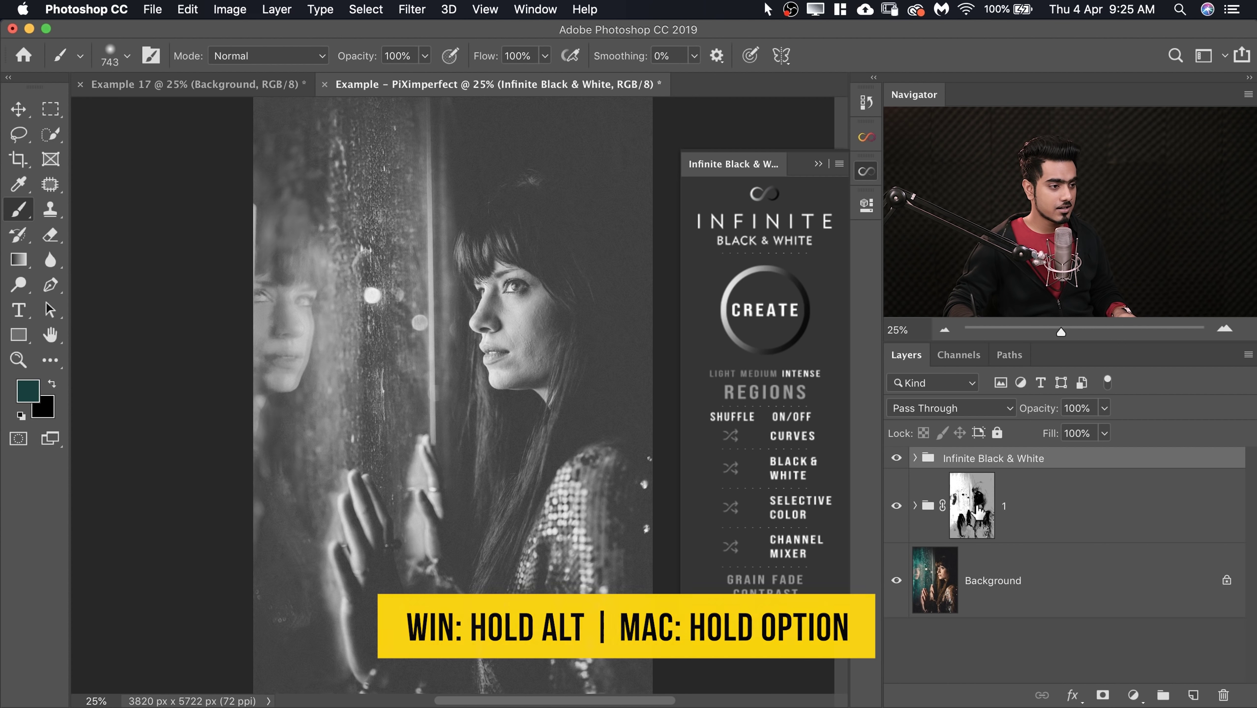
{"action": "left_click_drag", "start_coordinate": [978, 512], "coordinate": [967, 484]}
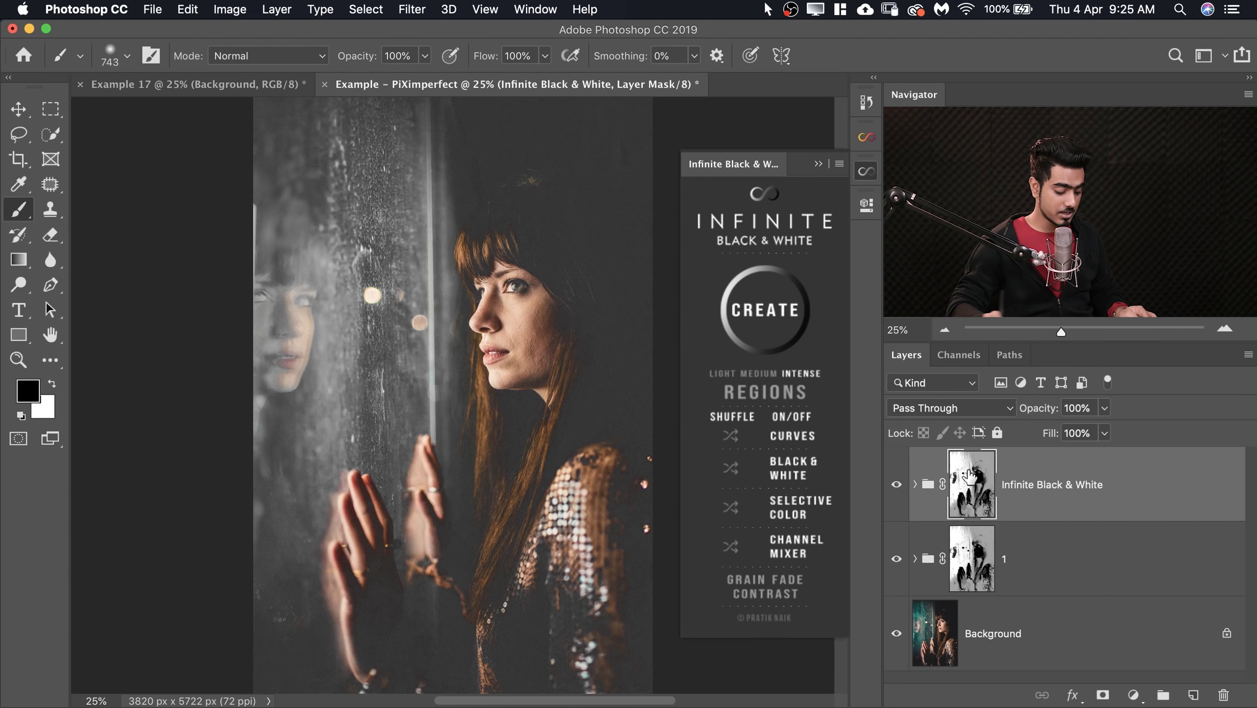
{"action": "key", "text": "super+i"}
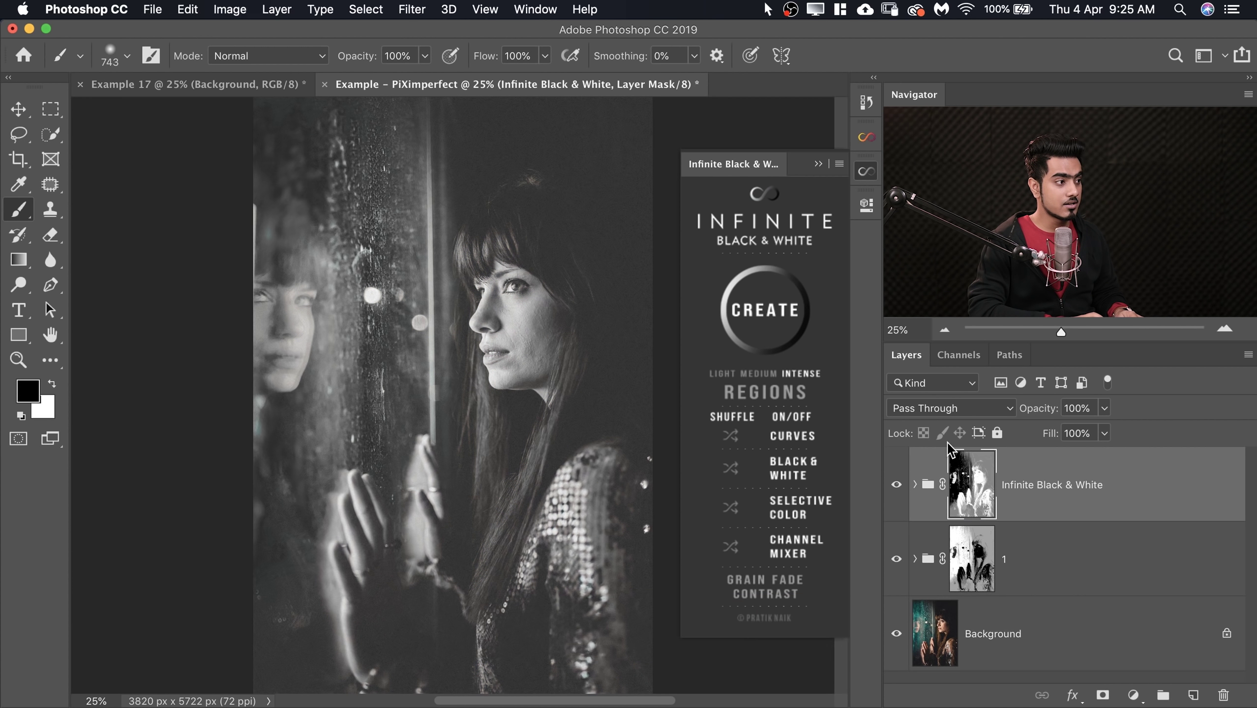
Generate another look for the second Infinite Black & White group and rename the group as 2
{"action": "left_click", "coordinate": [778, 310]}
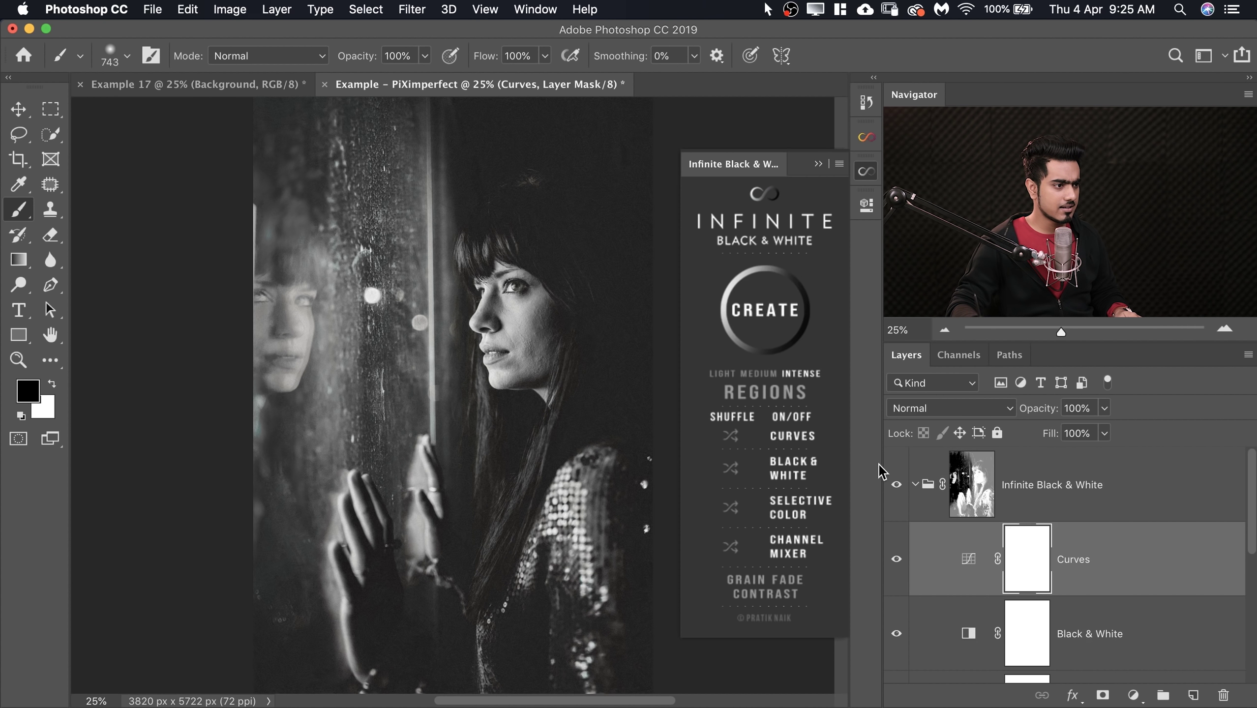
{"action": "left_click", "coordinate": [896, 489]}
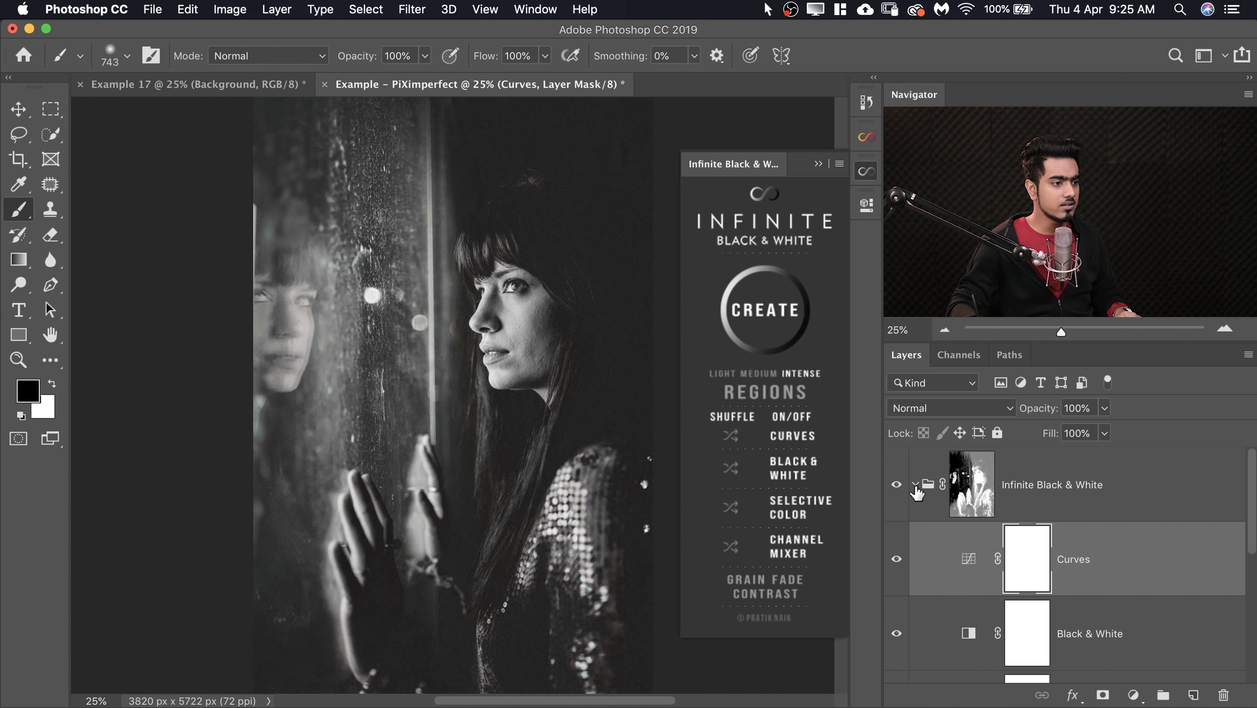
{"action": "left_click", "coordinate": [916, 484]}
{"action": "double_click", "coordinate": [1036, 486]}
{"action": "type", "text": "2"}
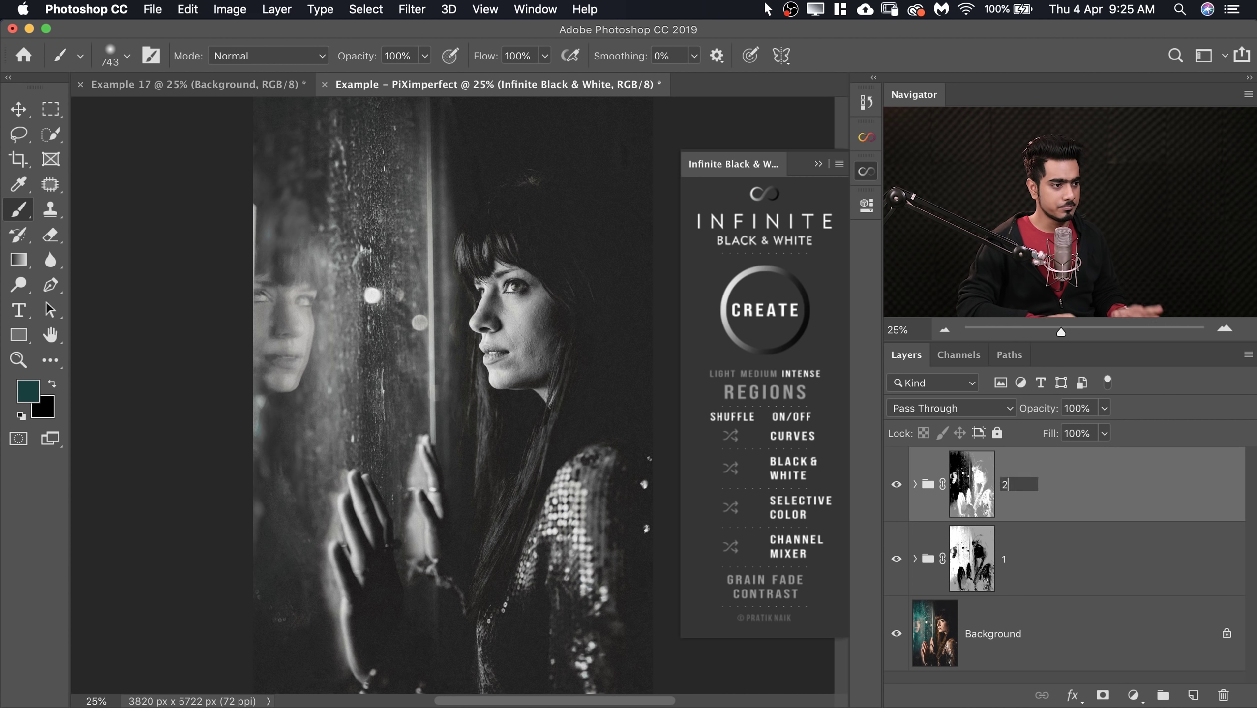
{"action": "key", "text": "Return"}
{"action": "left_click", "coordinate": [819, 164]}
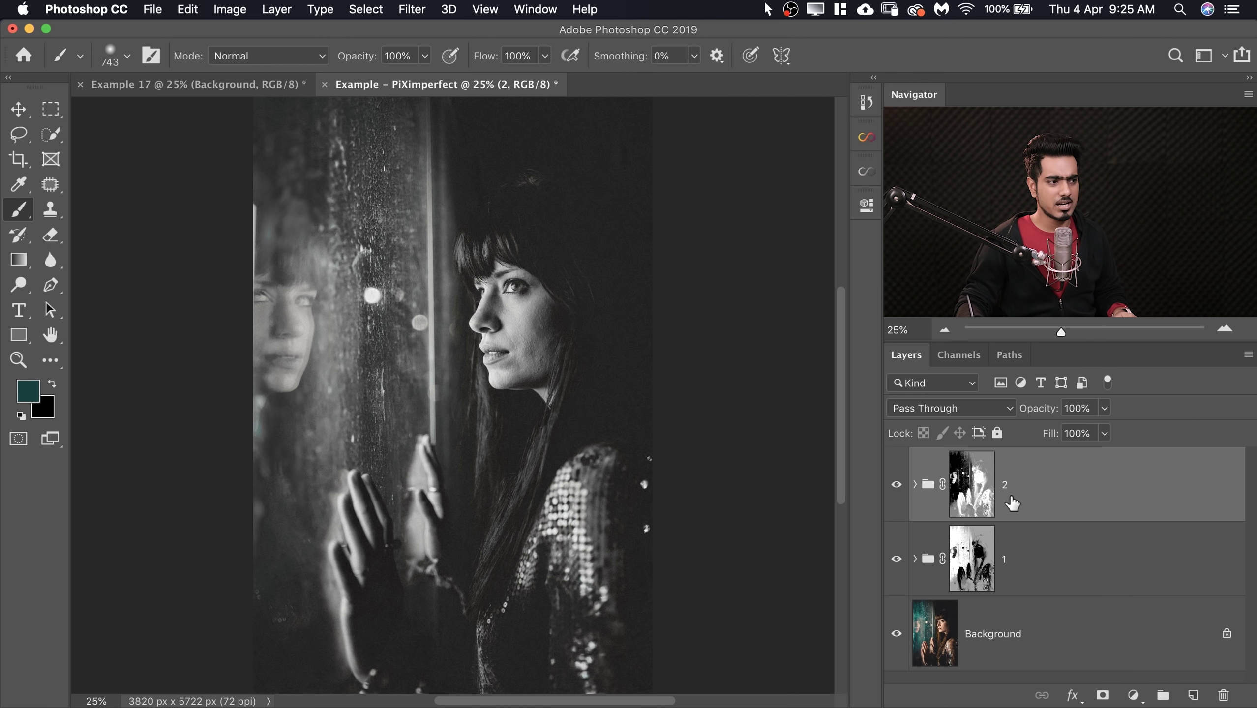
Add an Infinite Black & White Contrast layer above group 2, try a duplicate Contrast layer and undo the duplicate
{"action": "left_click", "coordinate": [867, 171]}
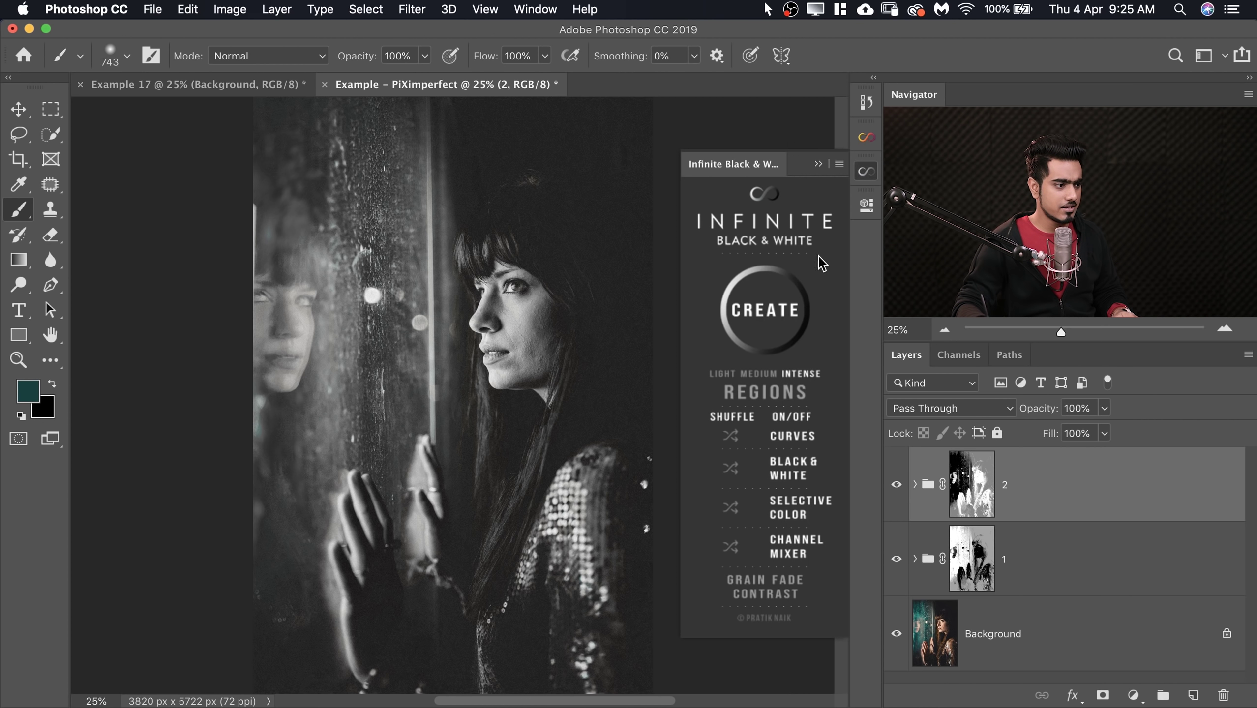
{"action": "left_click", "coordinate": [766, 595]}
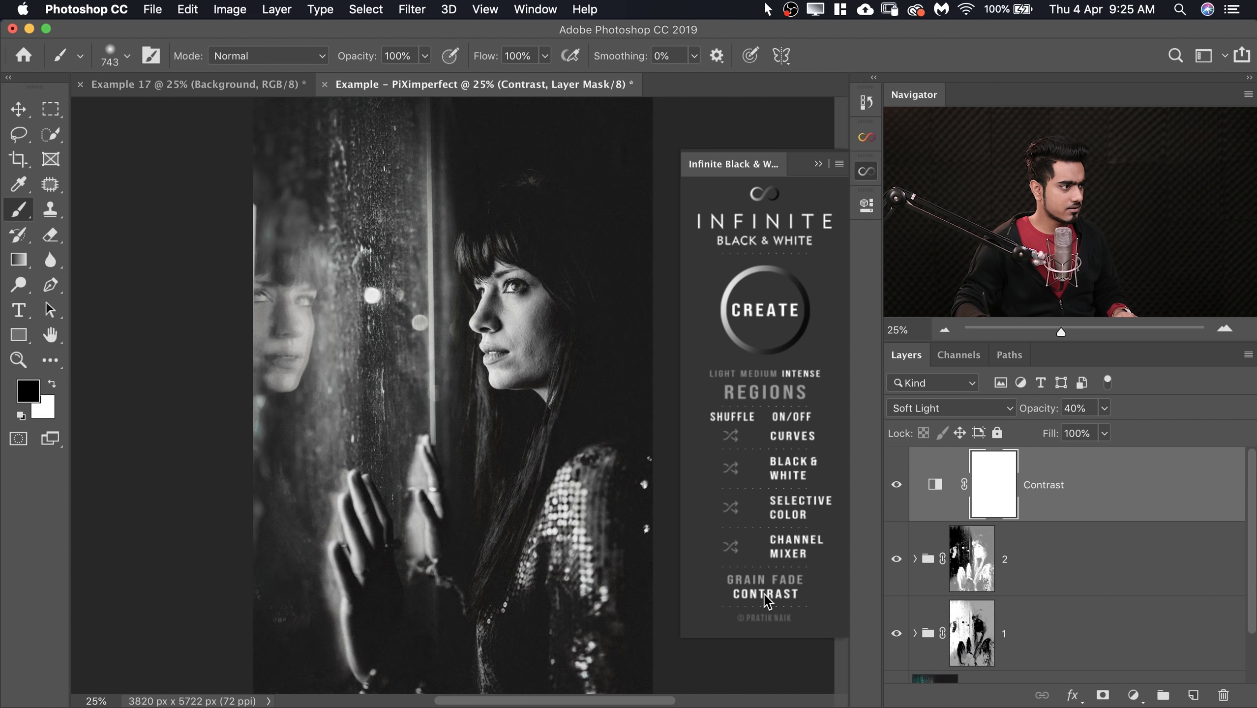
{"action": "left_click", "coordinate": [767, 598]}
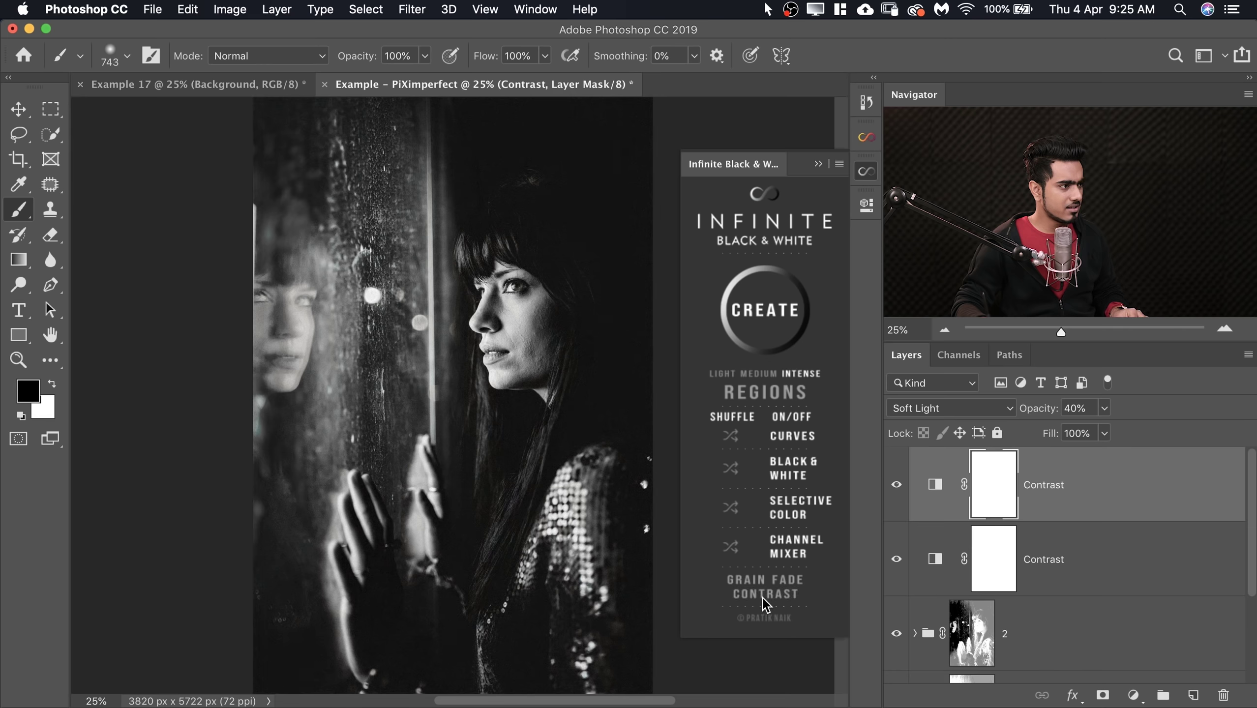
{"action": "key", "text": "super+z"}
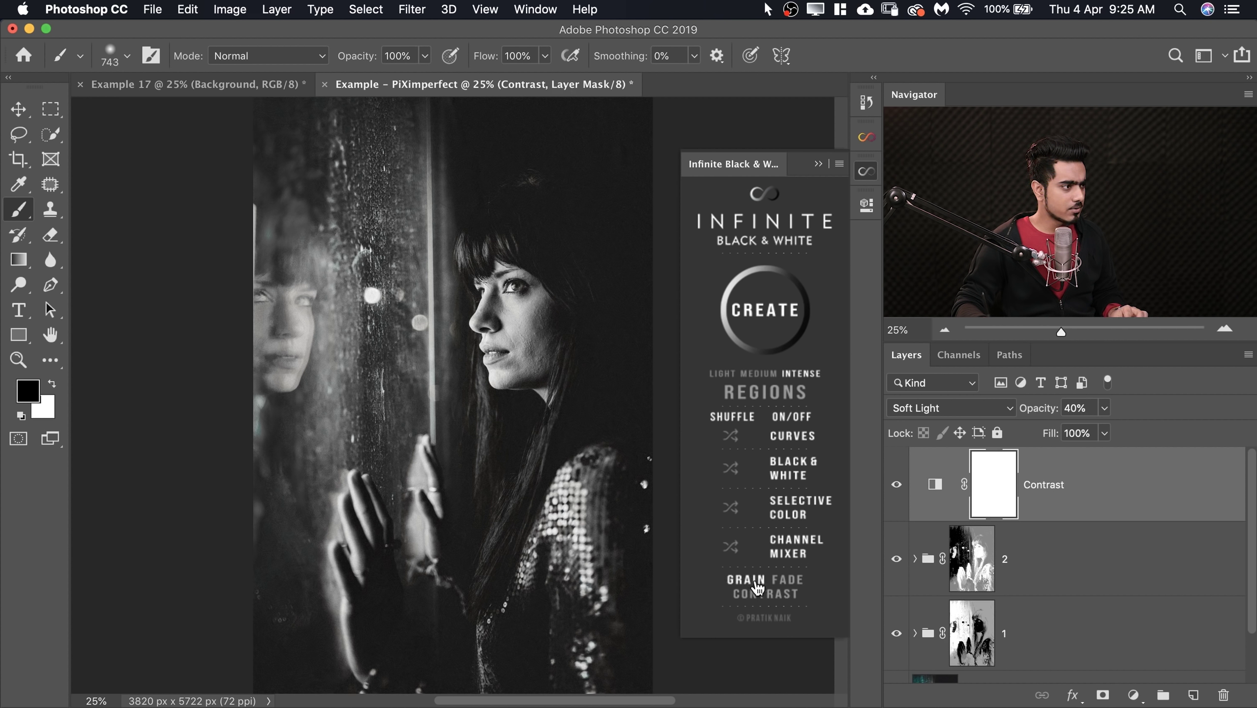
Add an Infinite Black & White Grain layer above the Contrast layer and check the grain on the woman's face
{"action": "left_click", "coordinate": [757, 587]}
{"action": "scroll", "coordinate": [532, 351], "scroll_direction": "up", "scroll_amount": 5}
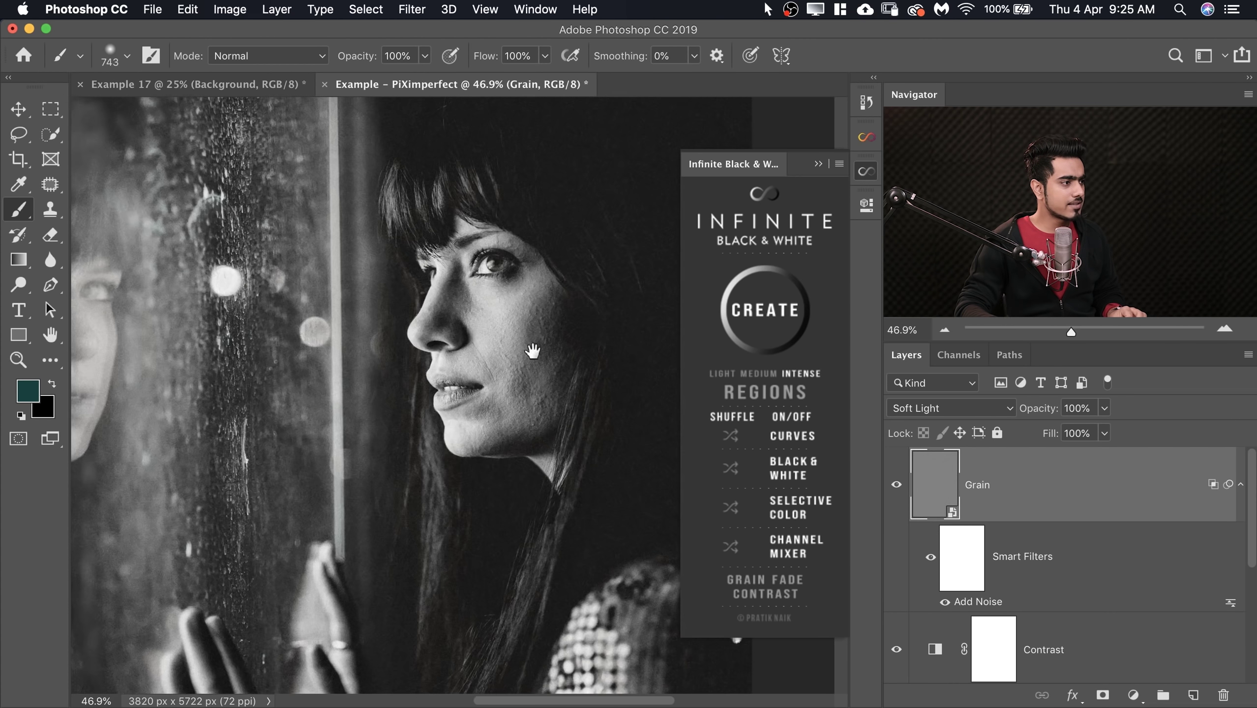
{"action": "scroll", "coordinate": [532, 350], "scroll_direction": "up", "scroll_amount": 3}
{"action": "left_click_drag", "start_coordinate": [499, 311], "coordinate": [518, 365]}
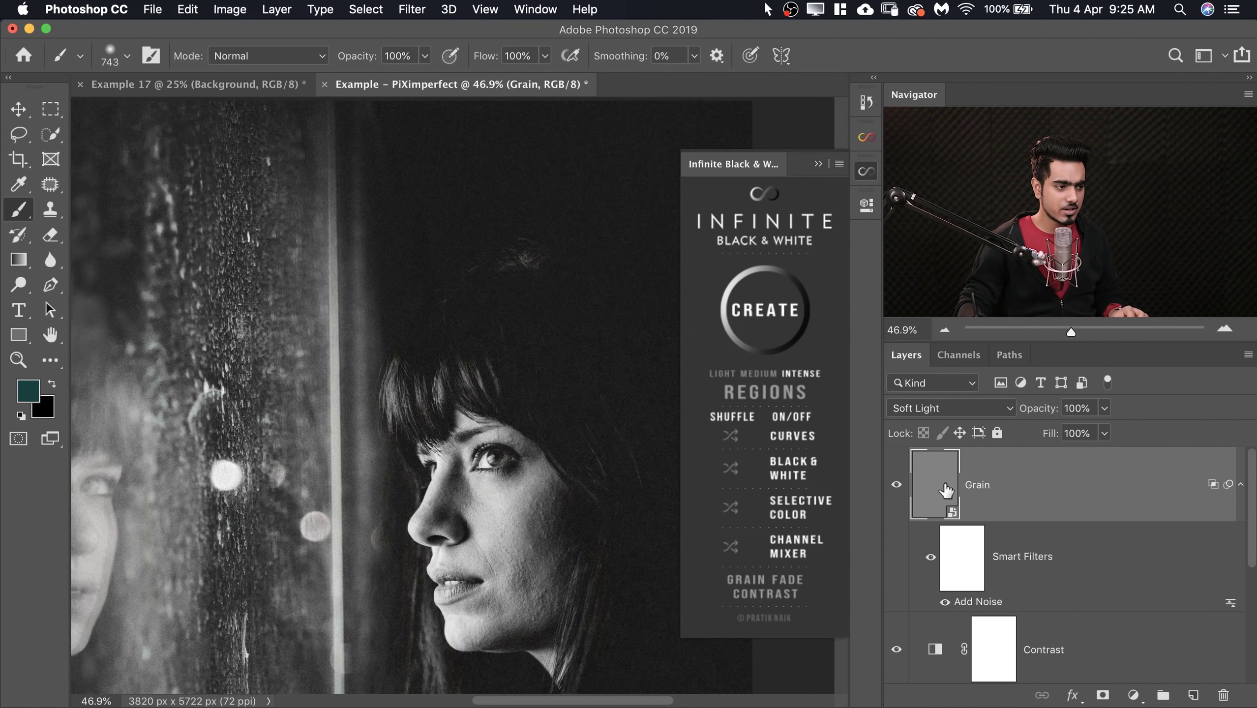
Set the Grain layer's Add Noise filter amount to 24% and inspect the grain on the woman's face
{"action": "double_click", "coordinate": [985, 607]}
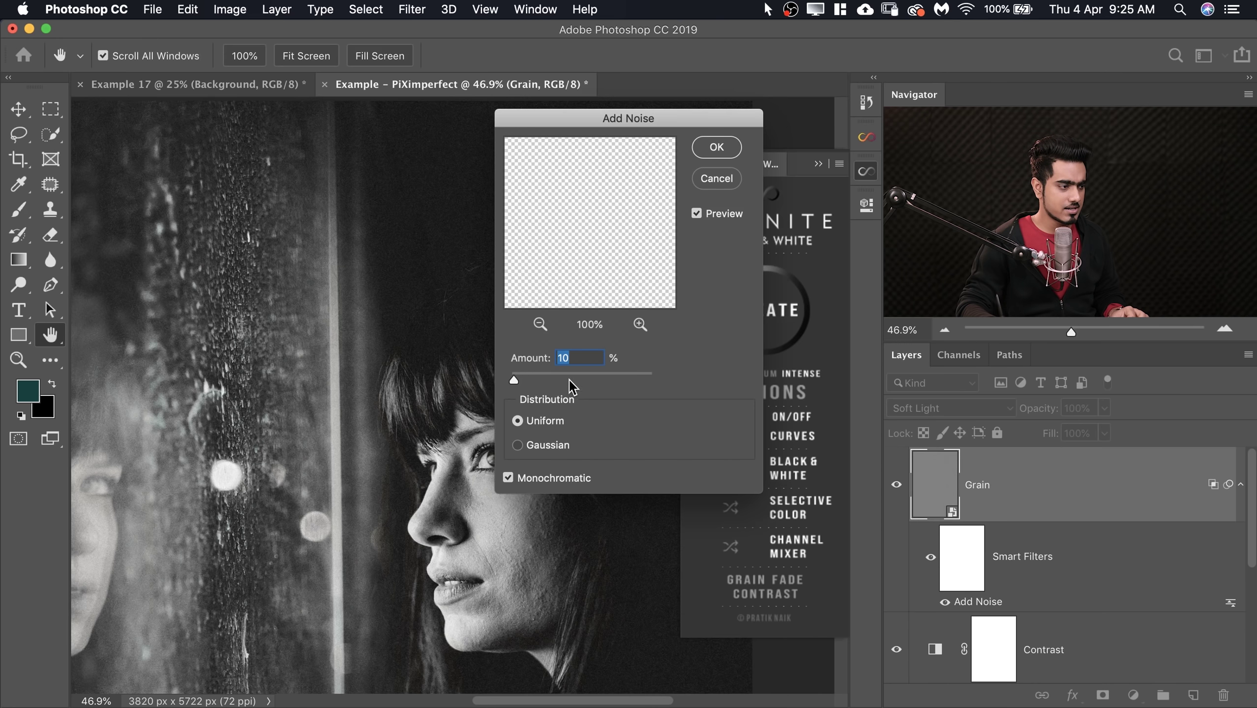
{"action": "type", "text": "24"}
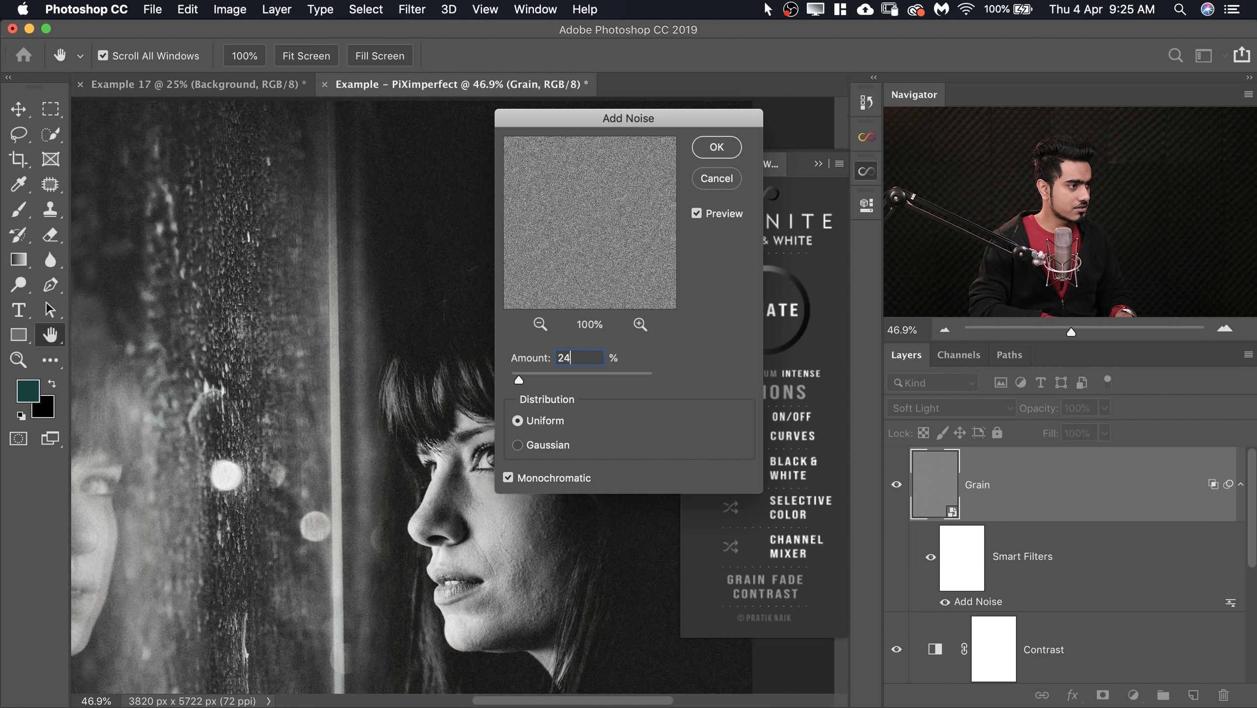
{"action": "key", "text": "Return"}
{"action": "key", "text": "b"}
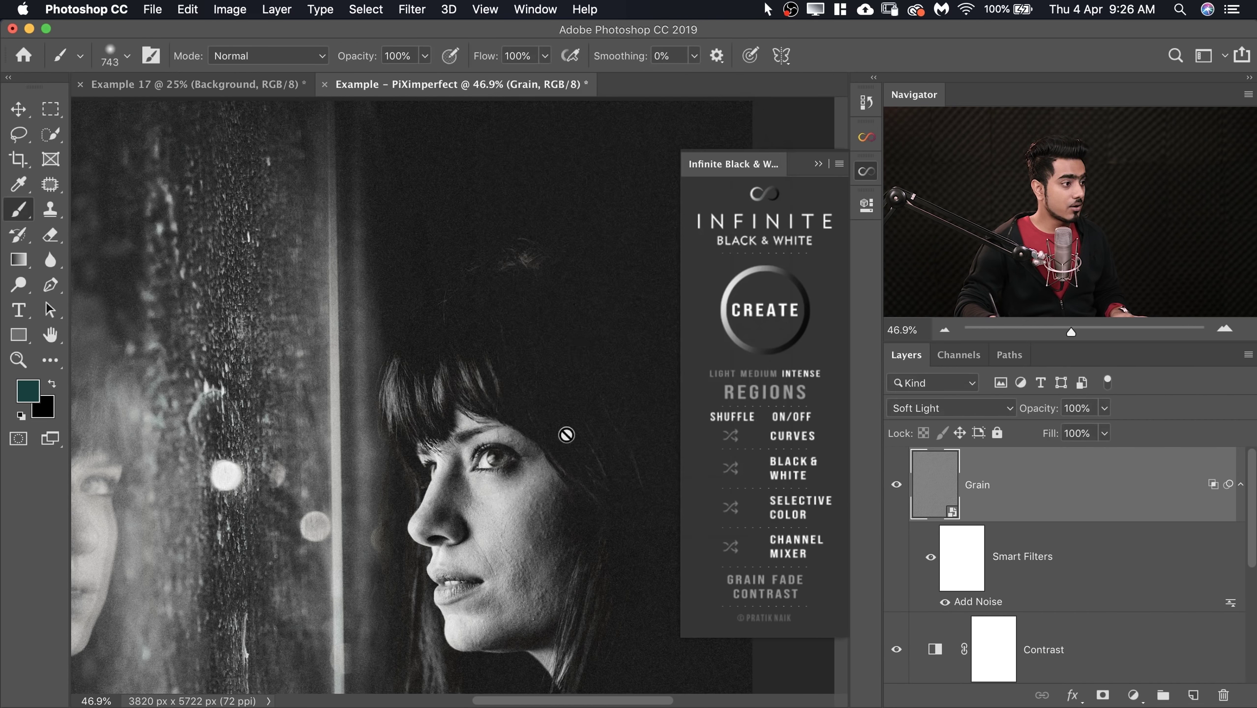
{"action": "left_click_drag", "start_coordinate": [544, 472], "coordinate": [519, 416]}
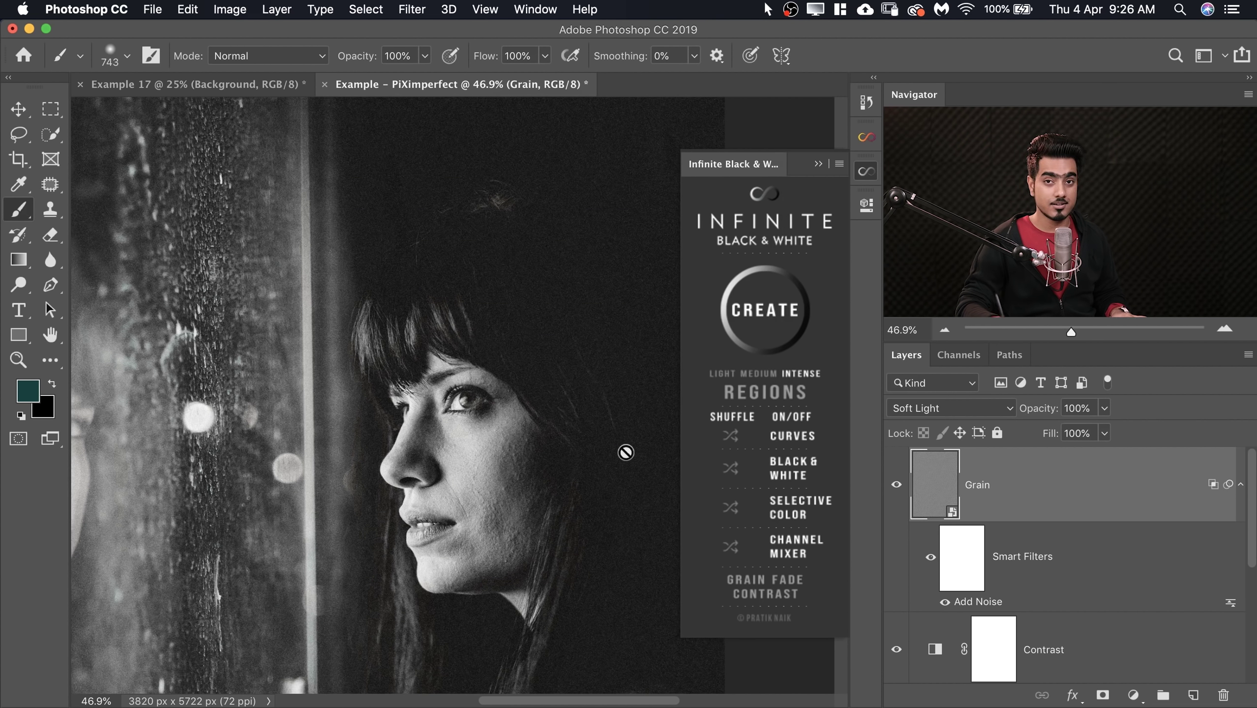
Soften the Grain layer with a 0.6-pixel Gaussian Blur and view the whole image
{"action": "left_click", "coordinate": [412, 9]}
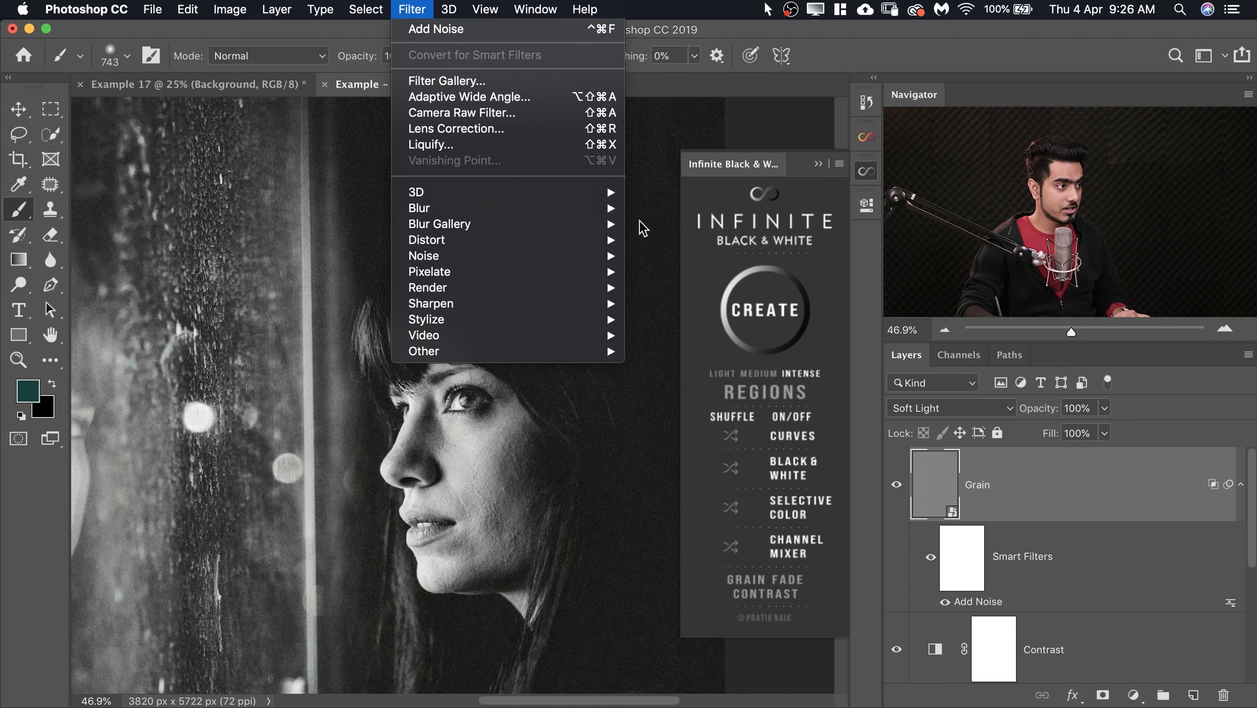
{"action": "mouse_move", "coordinate": [606, 218]}
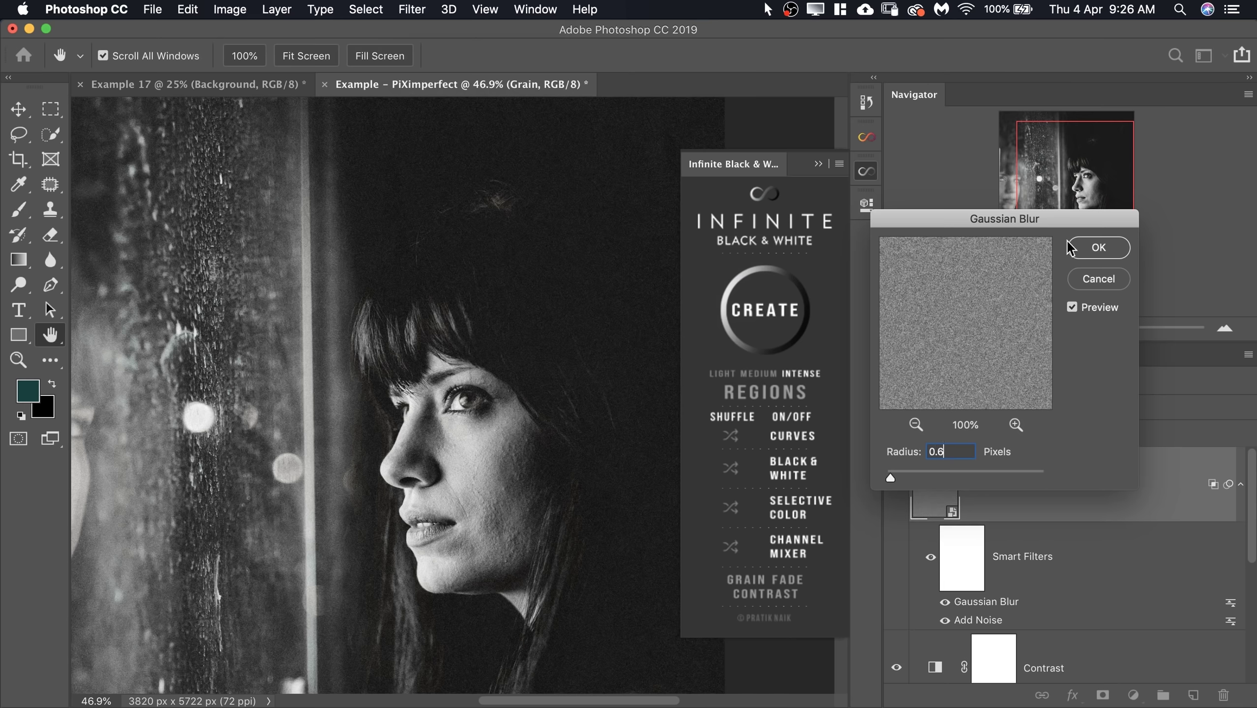
{"action": "left_click", "coordinate": [1108, 253]}
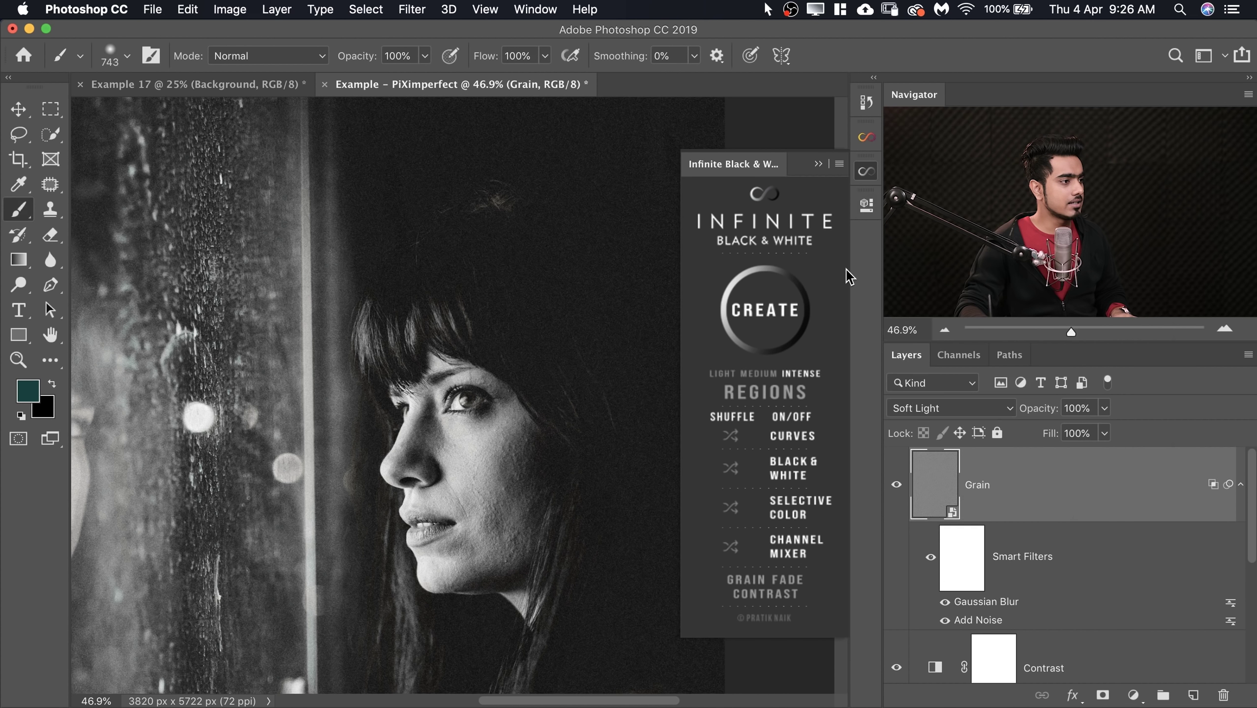
{"action": "left_click", "coordinate": [823, 166]}
{"action": "key", "text": "super+0"}
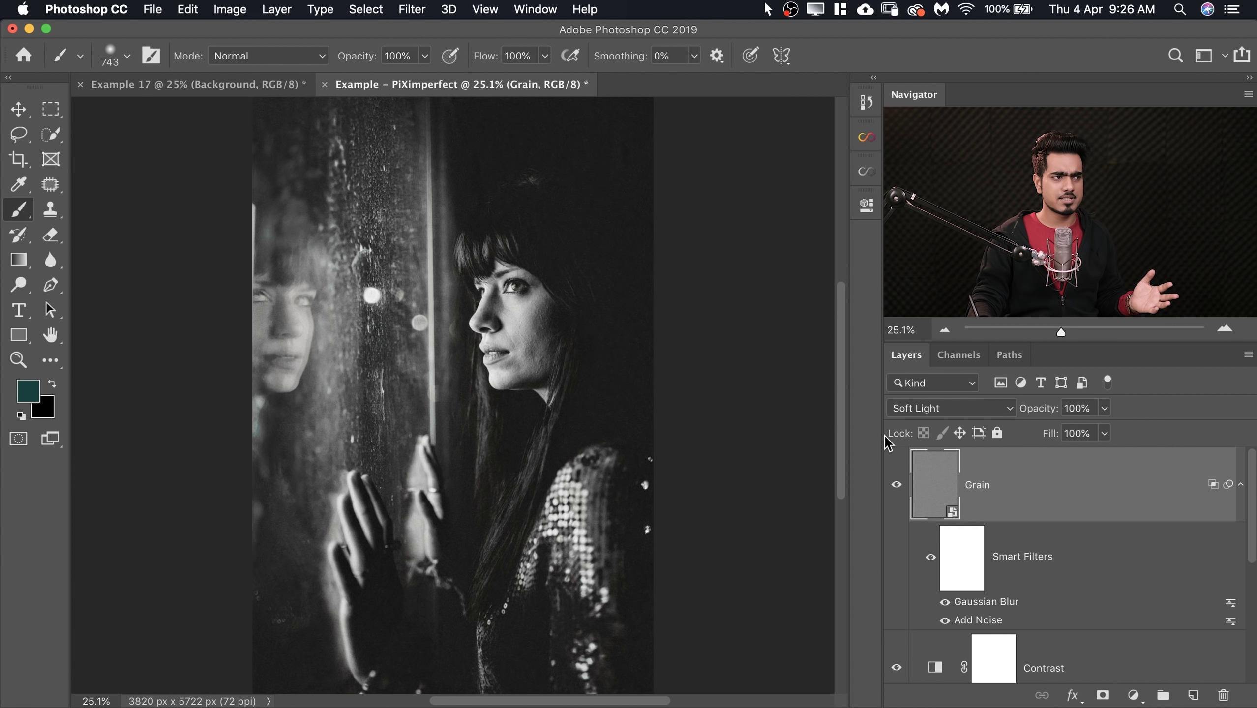
Create an Infinite Color group above the Grain layer and generate further color looks at Light intensity
{"action": "left_click", "coordinate": [866, 140]}
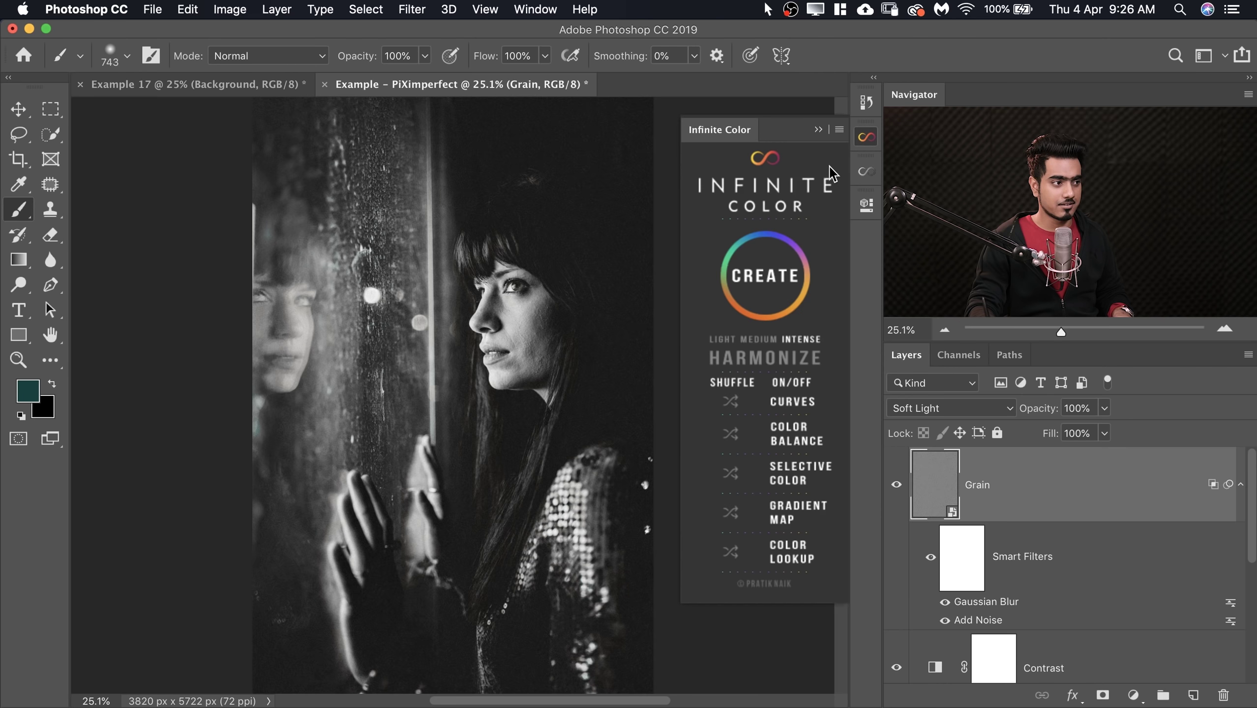
{"action": "left_click", "coordinate": [773, 311]}
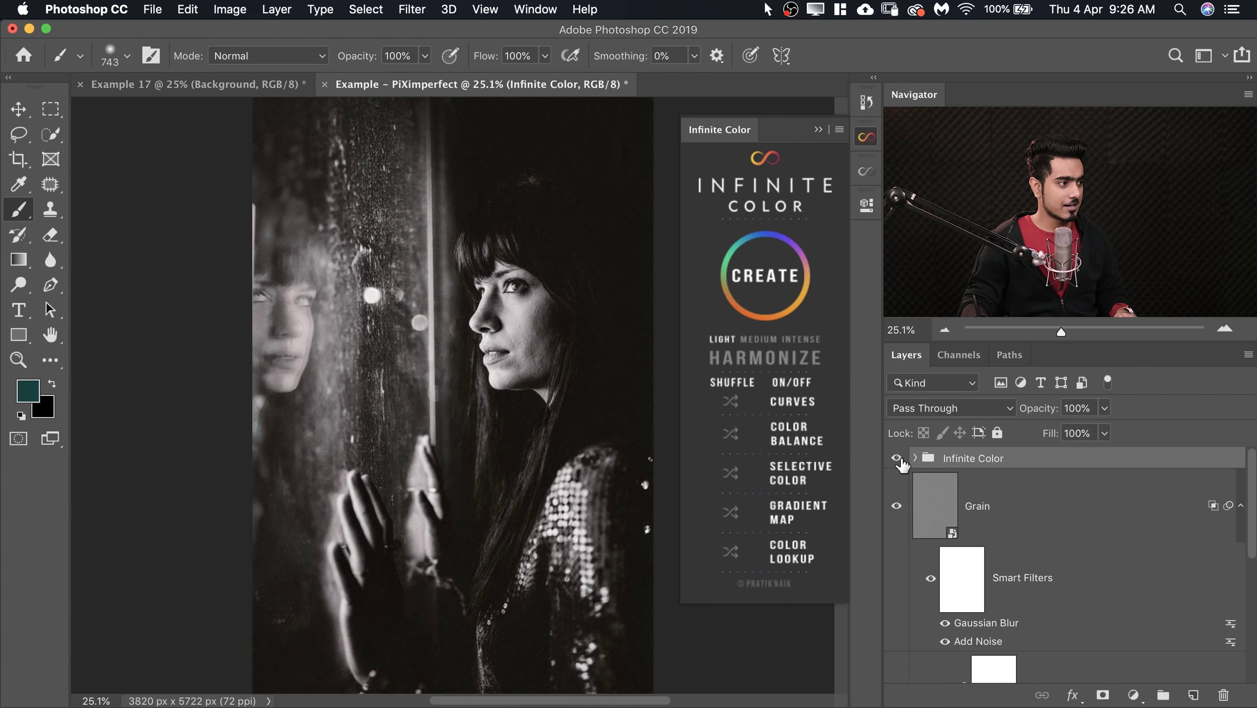
{"action": "left_click", "coordinate": [790, 297]}
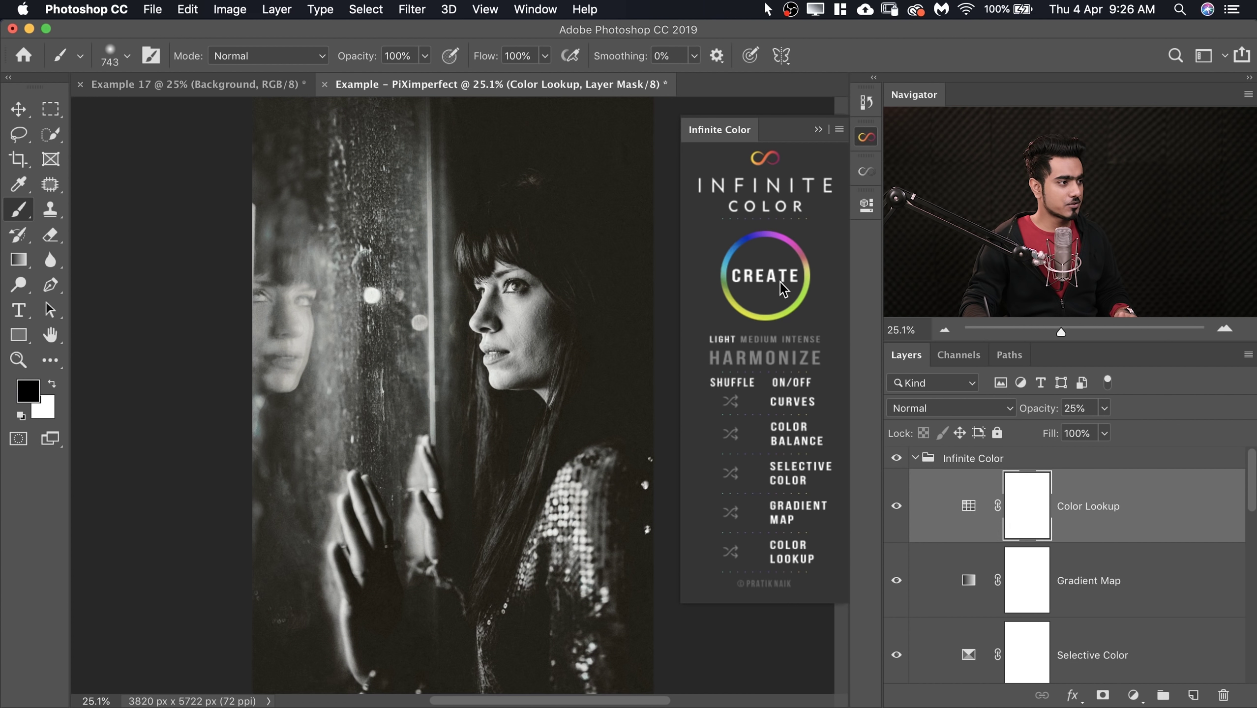
{"action": "left_click", "coordinate": [779, 286]}
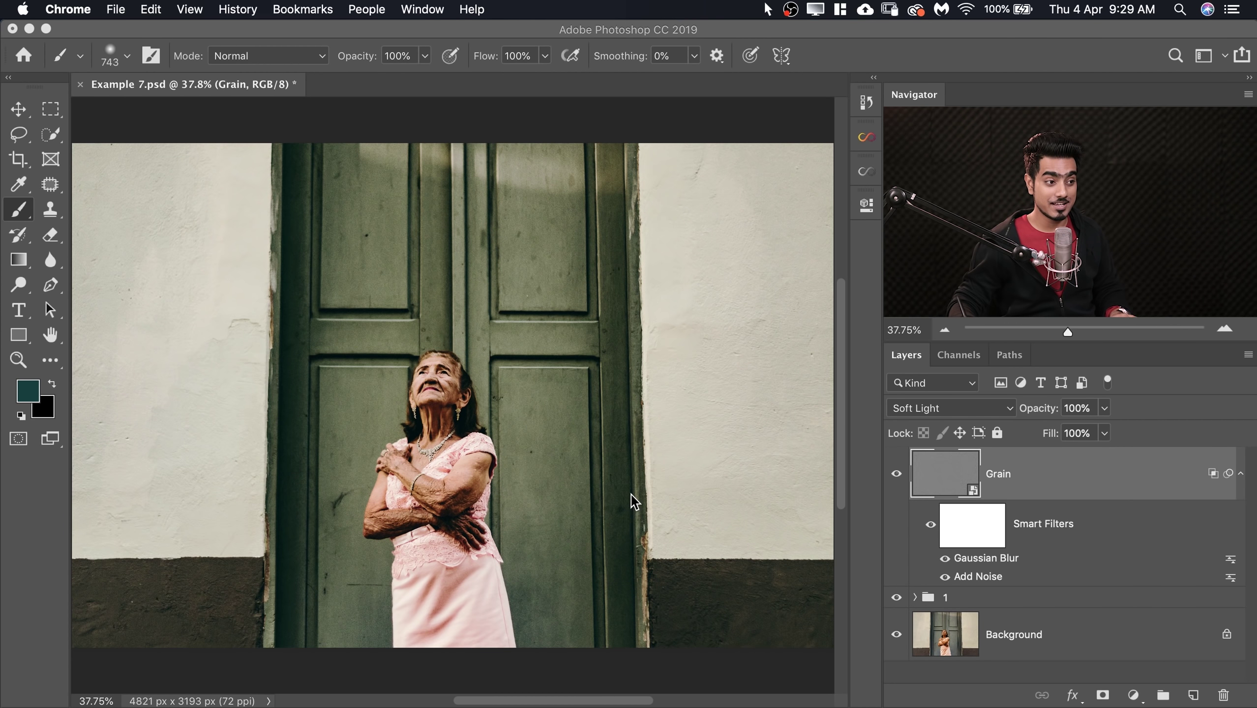
In Example 7.psd, add a Curves layer above Grain and darken it with a lowered white end and a point at input 132, output 47
{"action": "left_click", "coordinate": [1134, 694]}
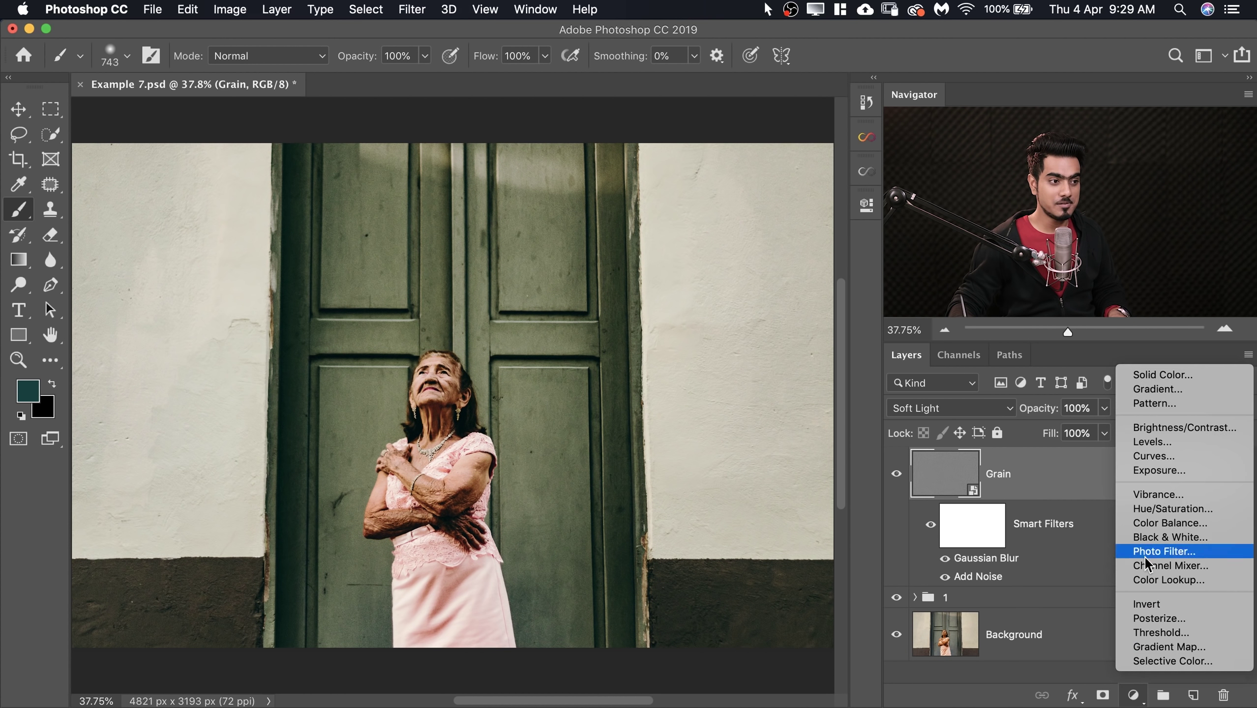
{"action": "left_click", "coordinate": [1161, 455]}
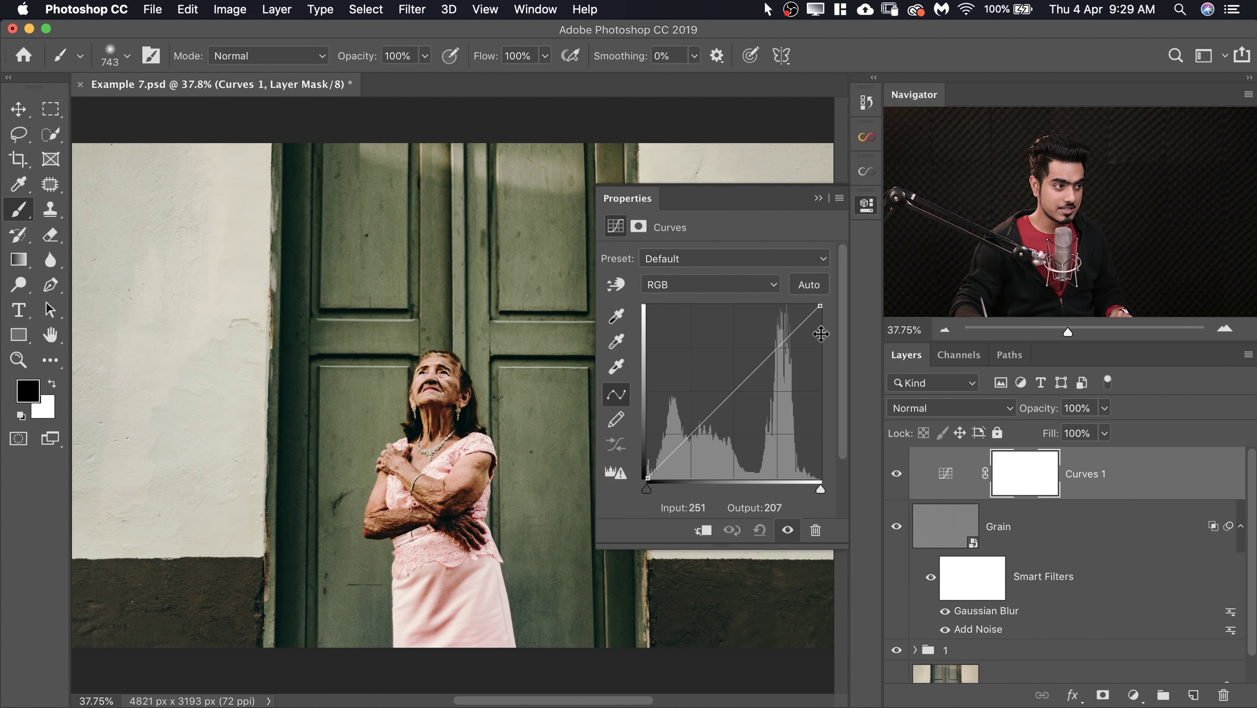
{"action": "left_click_drag", "start_coordinate": [823, 308], "coordinate": [836, 393]}
{"action": "left_click_drag", "start_coordinate": [735, 437], "coordinate": [737, 447]}
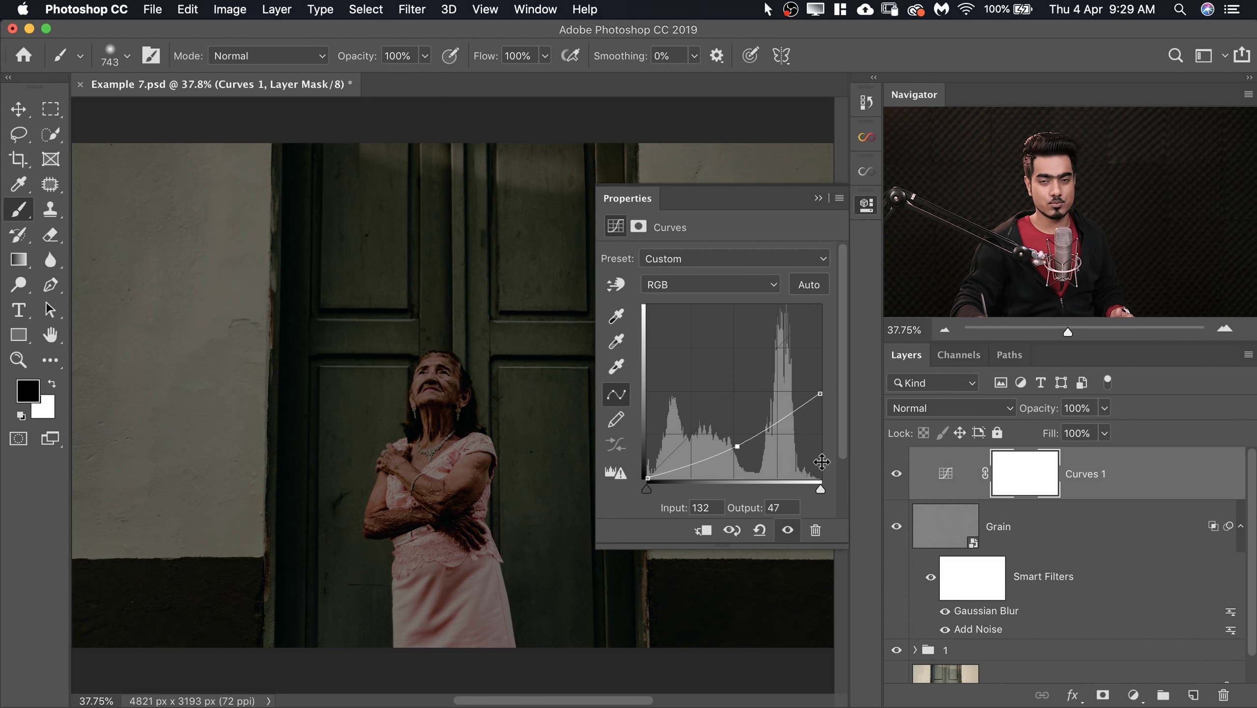
{"action": "left_click", "coordinate": [866, 203]}
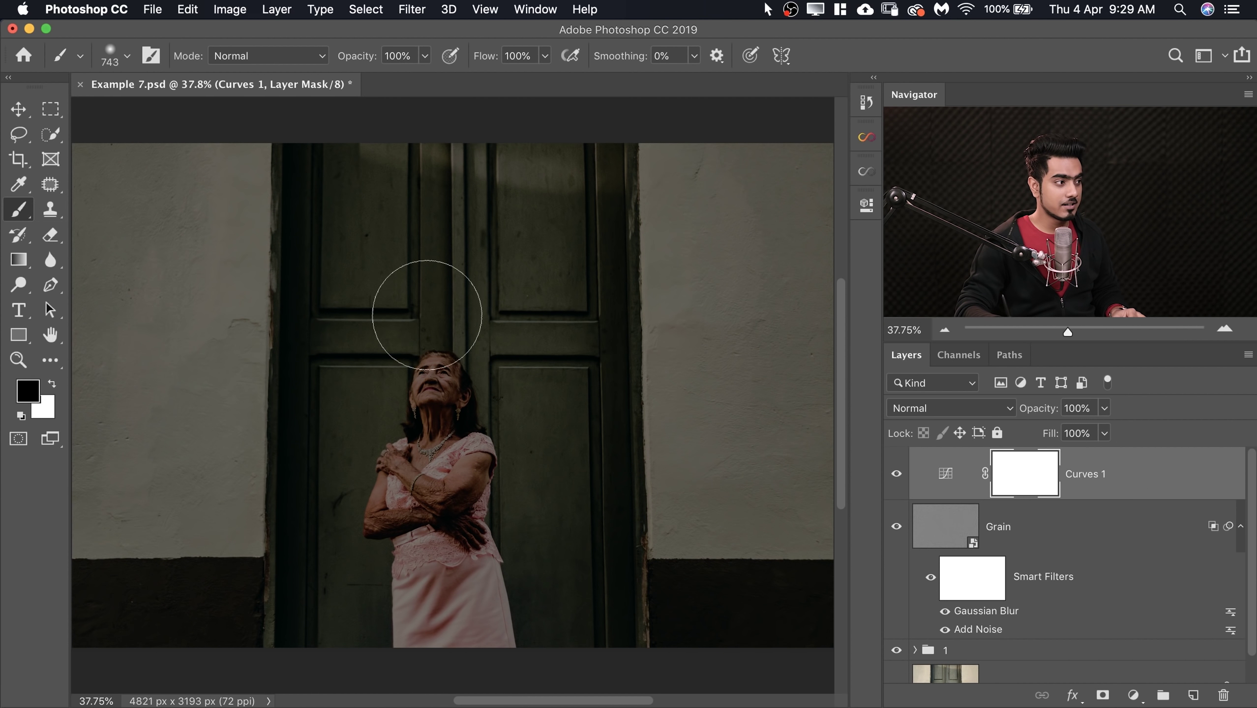
Paint one black spot on the Curves mask over the woman's face and upper body with a hard brush of 1402 px
{"action": "mouse_move", "coordinate": [435, 336]}
{"action": "left_mouse_down"}
{"action": "mouse_move", "coordinate": [537, 349]}
{"action": "mouse_move", "coordinate": [548, 523]}
{"action": "left_mouse_up"}
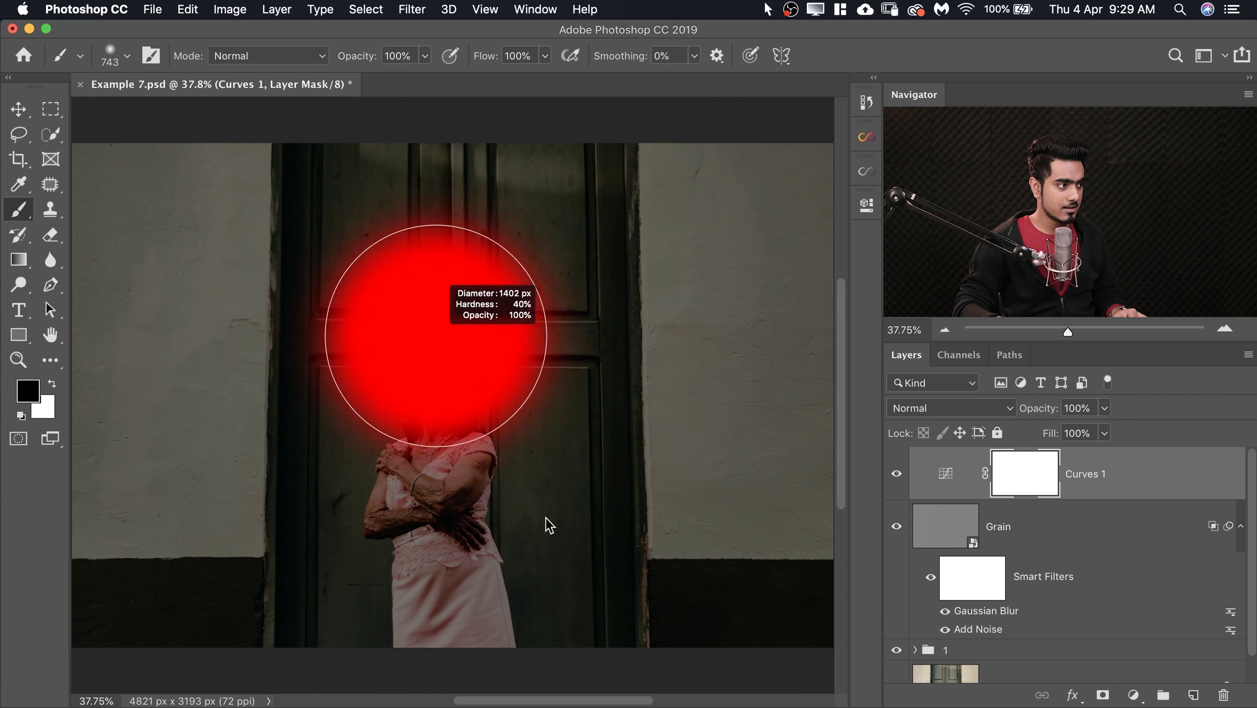
{"action": "left_click_drag", "start_coordinate": [437, 345], "coordinate": [436, 346]}
{"action": "left_click_drag", "start_coordinate": [455, 533], "coordinate": [440, 396]}
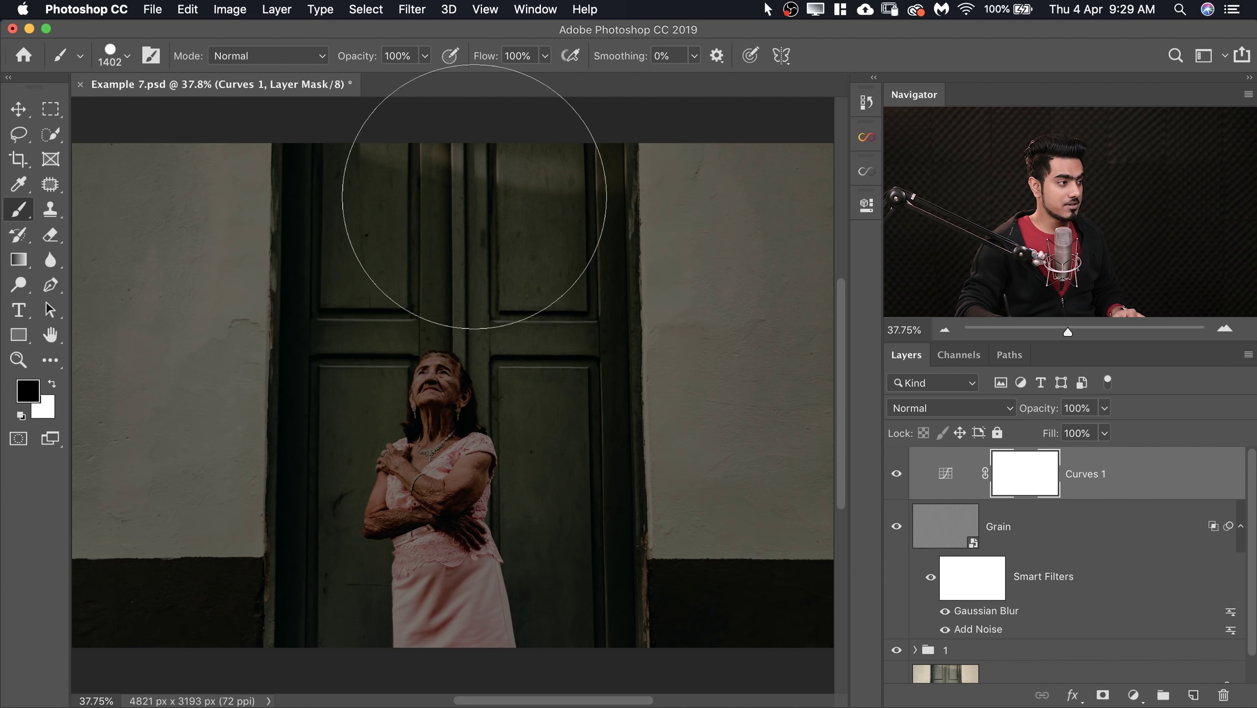
{"action": "left_click", "coordinate": [441, 396]}
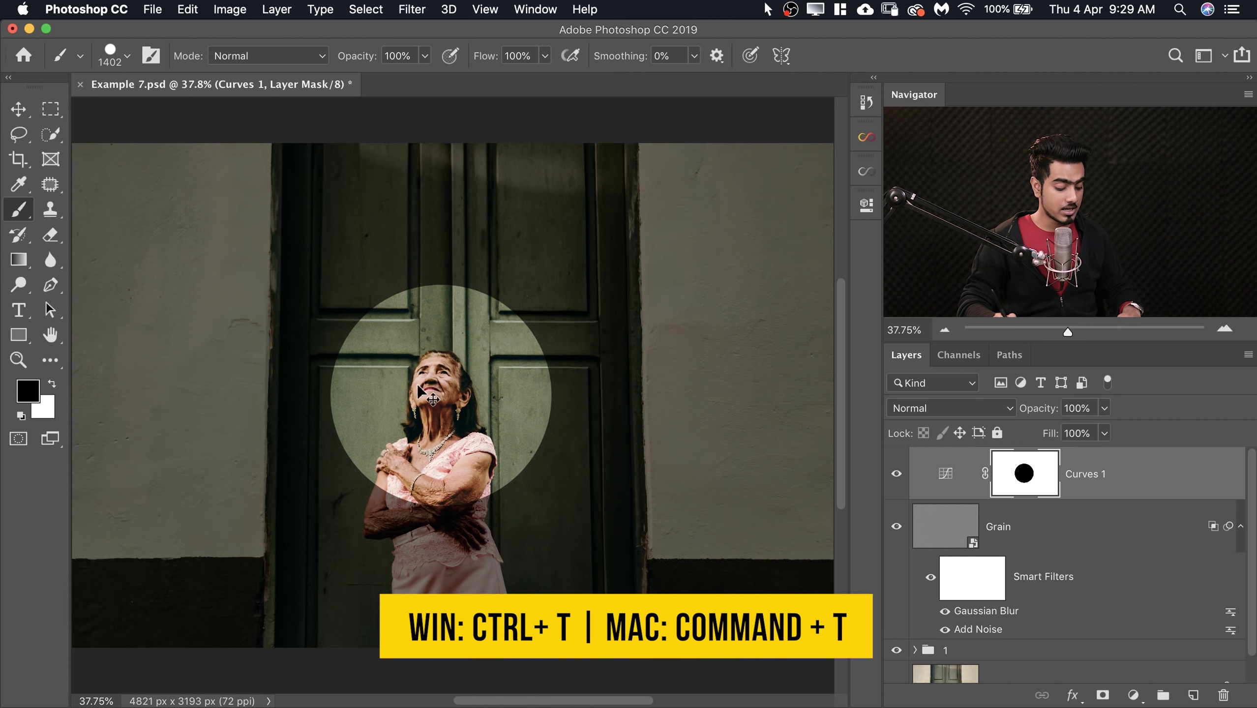
Transform the mask spot into a tall ellipse around the woman, about 136% wide and 320% high, extending below the picture
{"action": "key", "text": "super+t"}
{"action": "left_click_drag", "start_coordinate": [441, 282], "coordinate": [449, 124]}
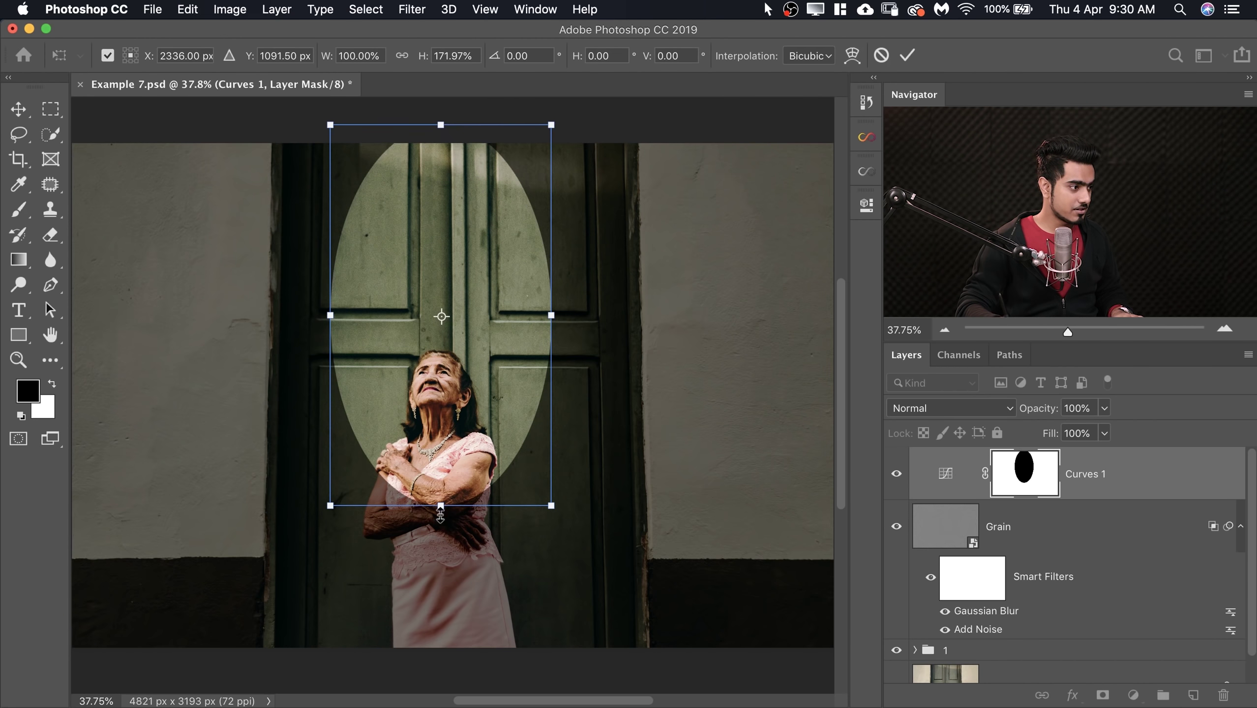
{"action": "left_click_drag", "start_coordinate": [440, 515], "coordinate": [443, 690]}
{"action": "scroll", "coordinate": [460, 361], "scroll_direction": "down", "scroll_amount": 5}
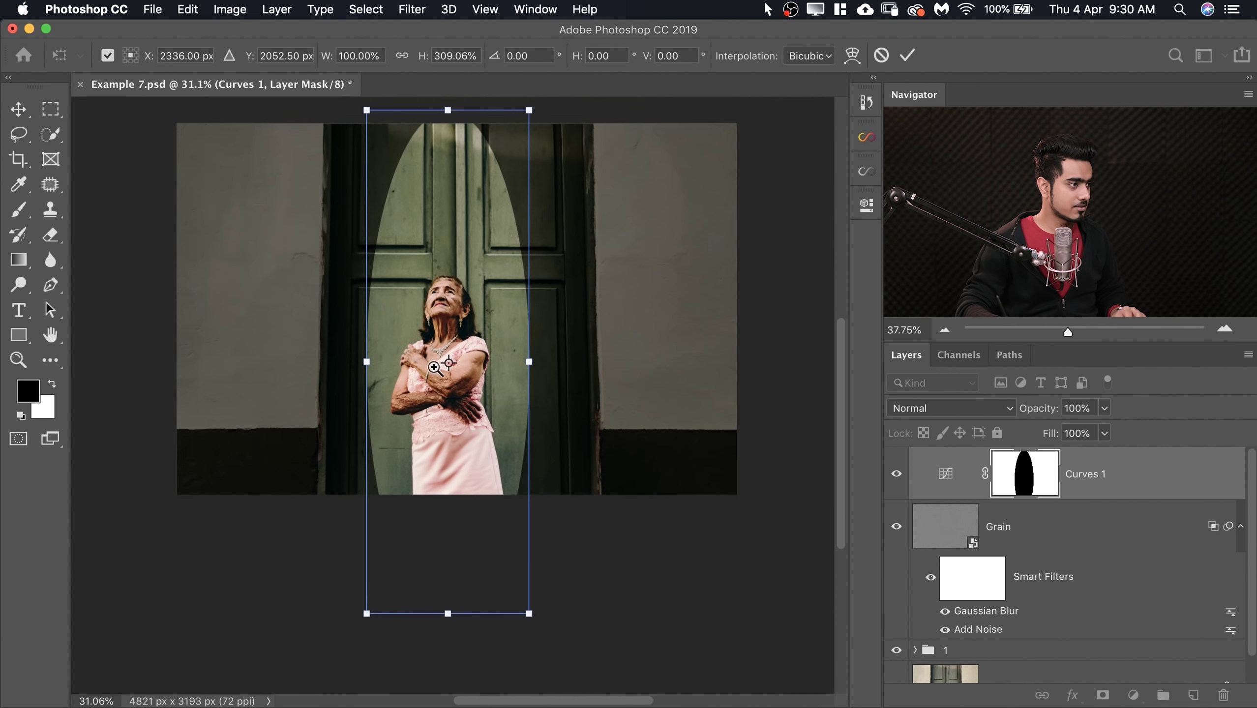
{"action": "left_click_drag", "start_coordinate": [473, 334], "coordinate": [469, 417]}
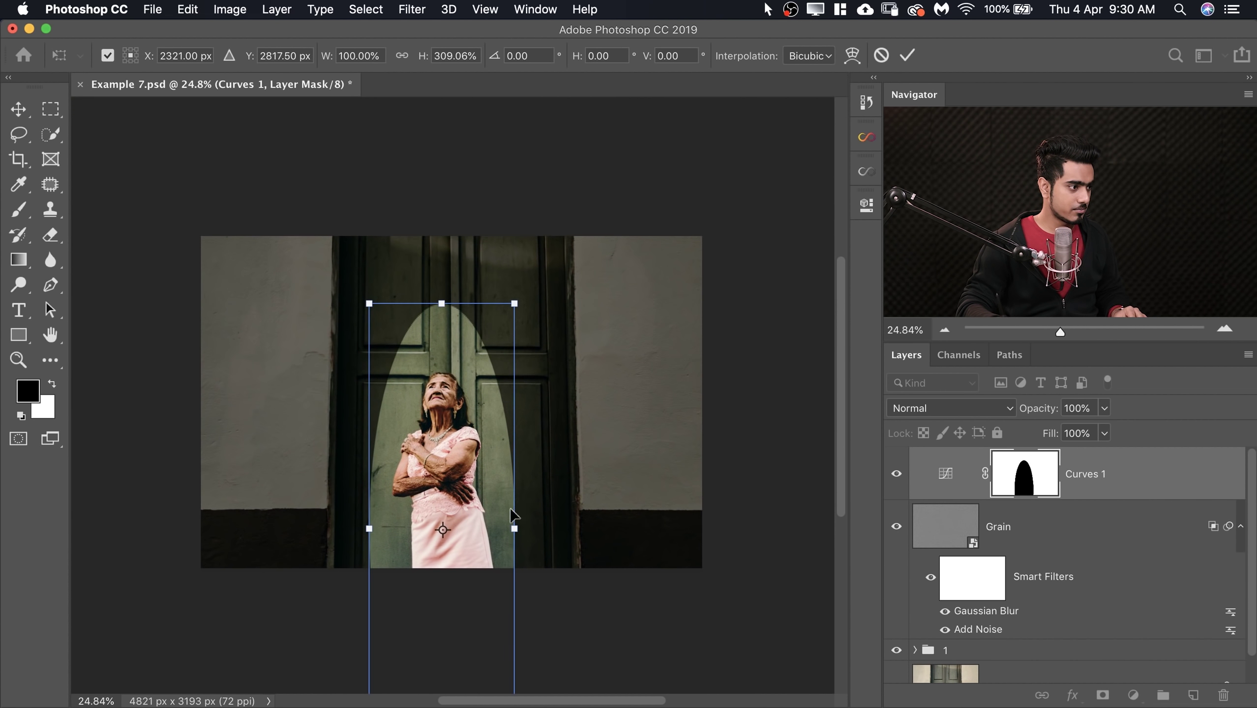
{"action": "left_click_drag", "start_coordinate": [516, 528], "coordinate": [559, 528]}
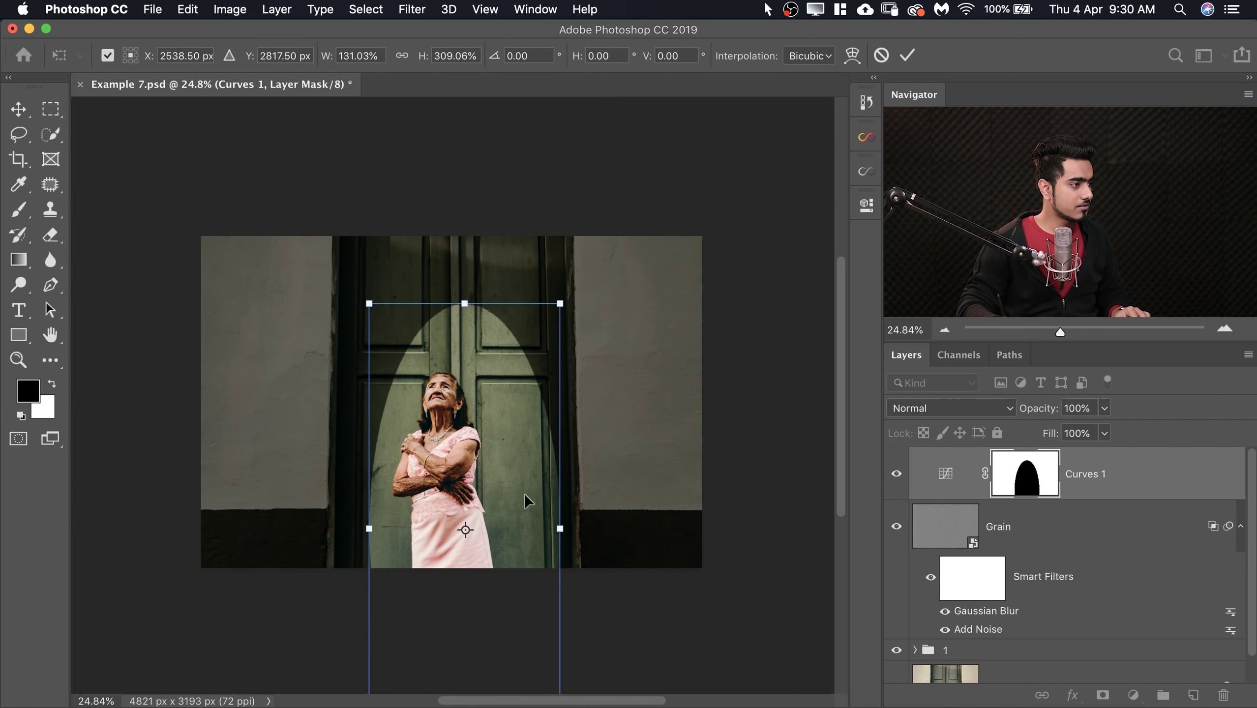
{"action": "left_click_drag", "start_coordinate": [515, 480], "coordinate": [476, 385]}
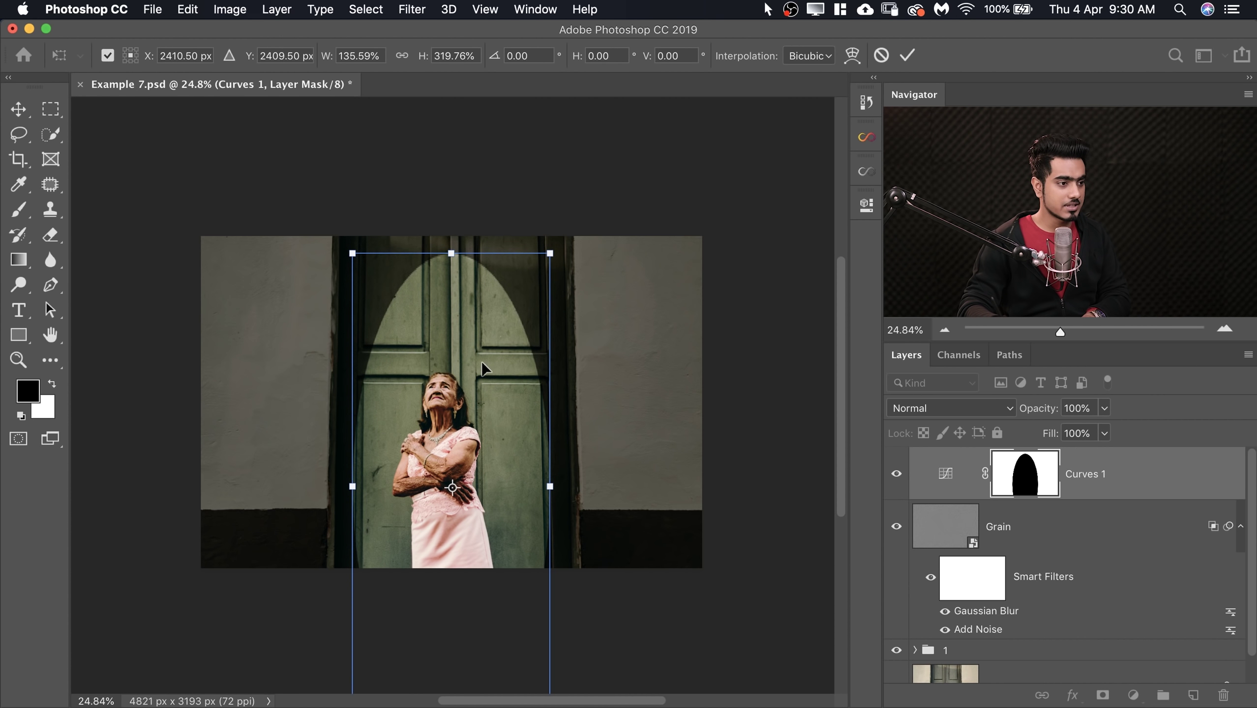
{"action": "key", "text": "Return"}
{"action": "key", "text": "b"}
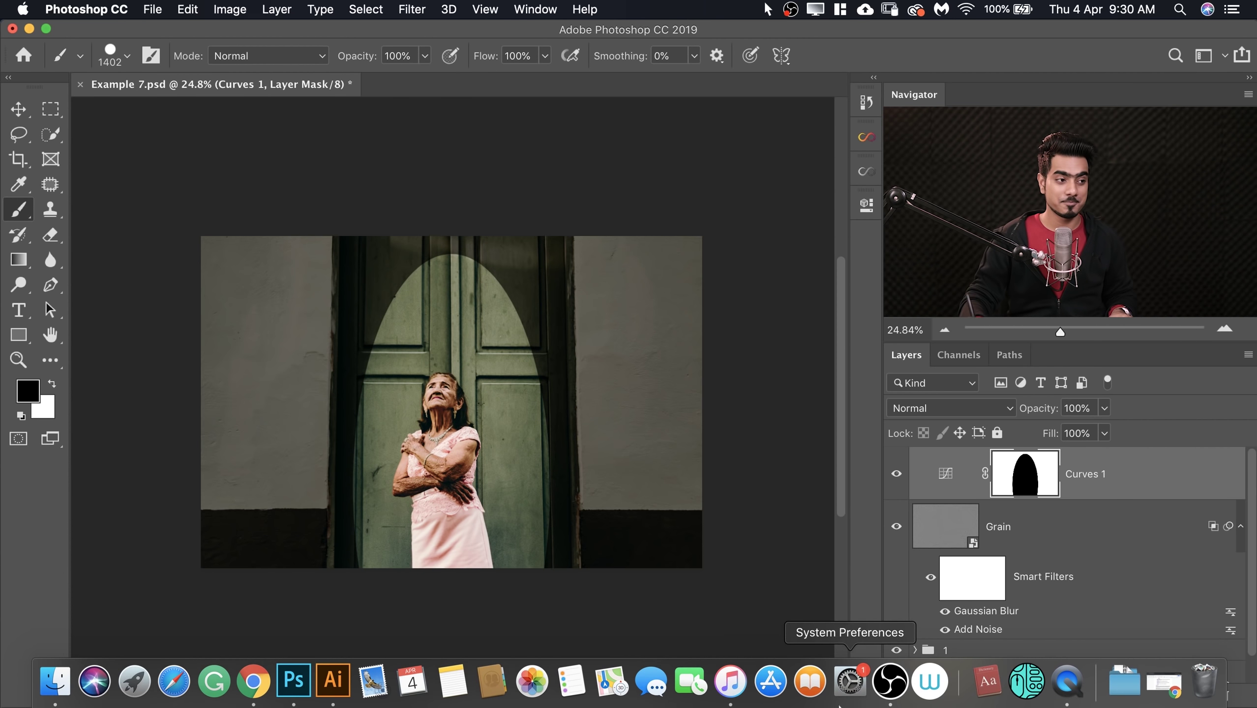
Feather the Curves 1 layer mask by 375 px and compare the image with and without the layer
{"action": "left_click", "coordinate": [543, 10]}
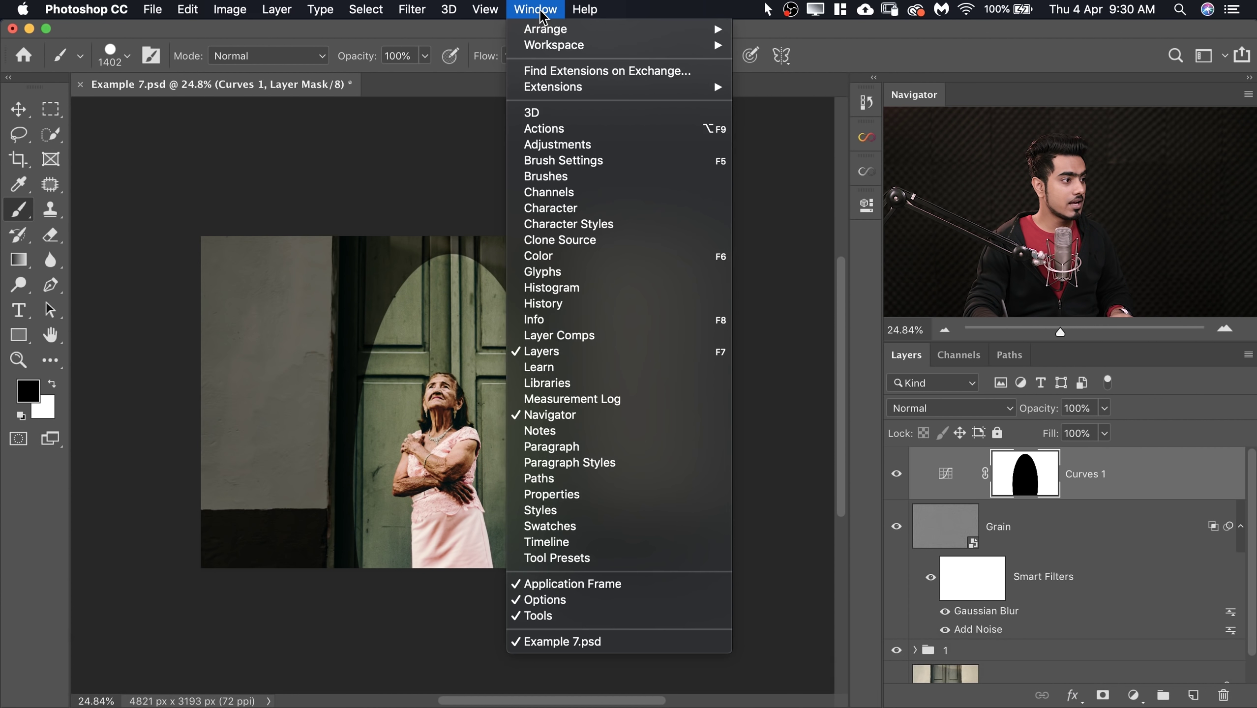
{"action": "left_click", "coordinate": [578, 494]}
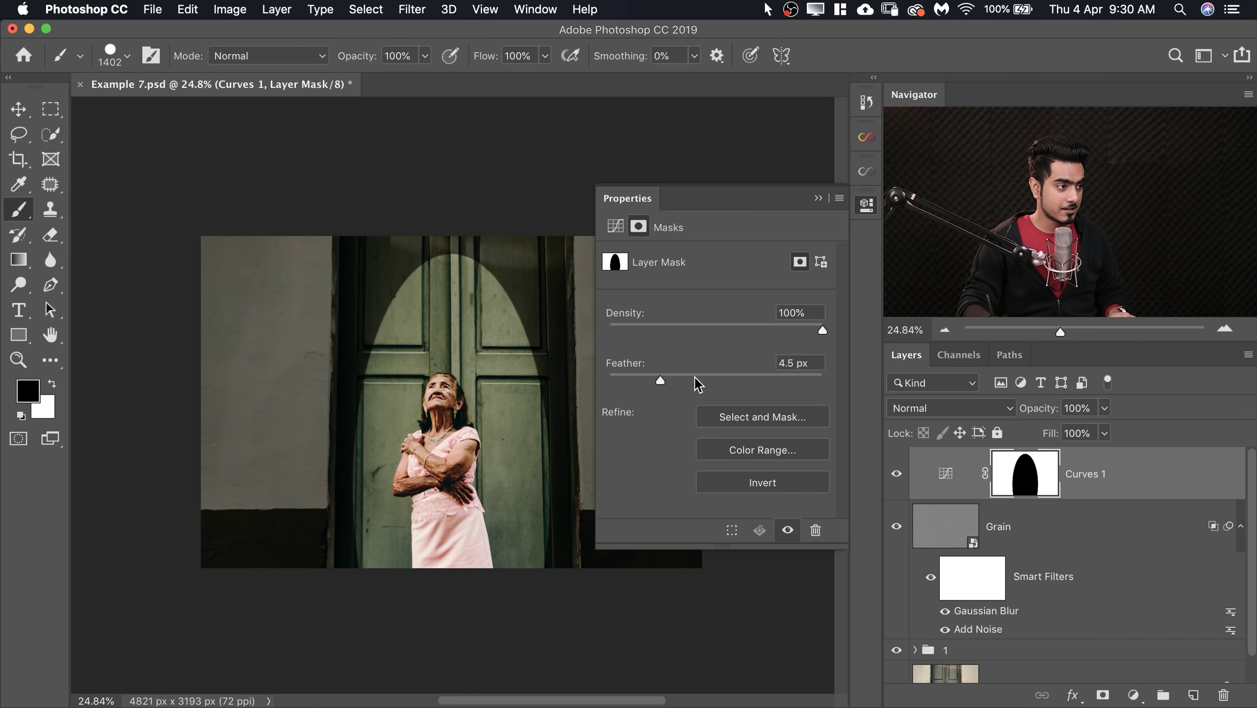
{"action": "left_click_drag", "start_coordinate": [777, 380], "coordinate": [789, 384]}
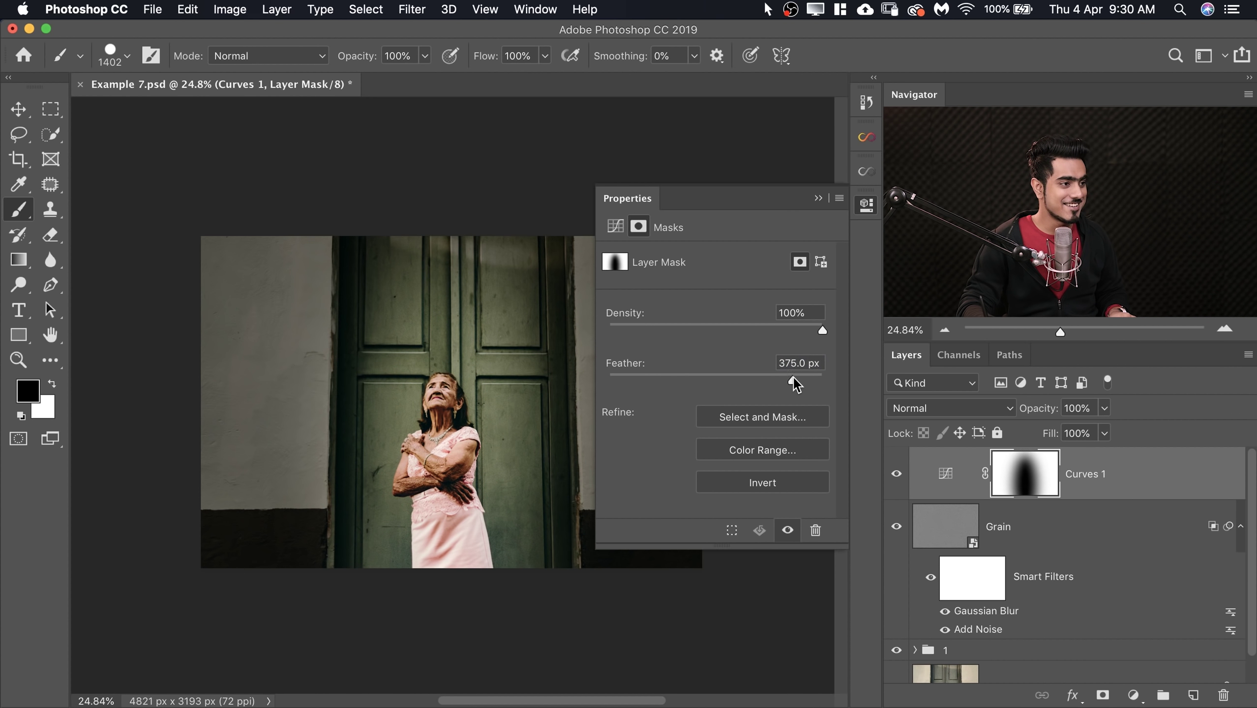
{"action": "left_click", "coordinate": [818, 198]}
{"action": "left_click", "coordinate": [896, 474]}
{"action": "left_click", "coordinate": [896, 474]}
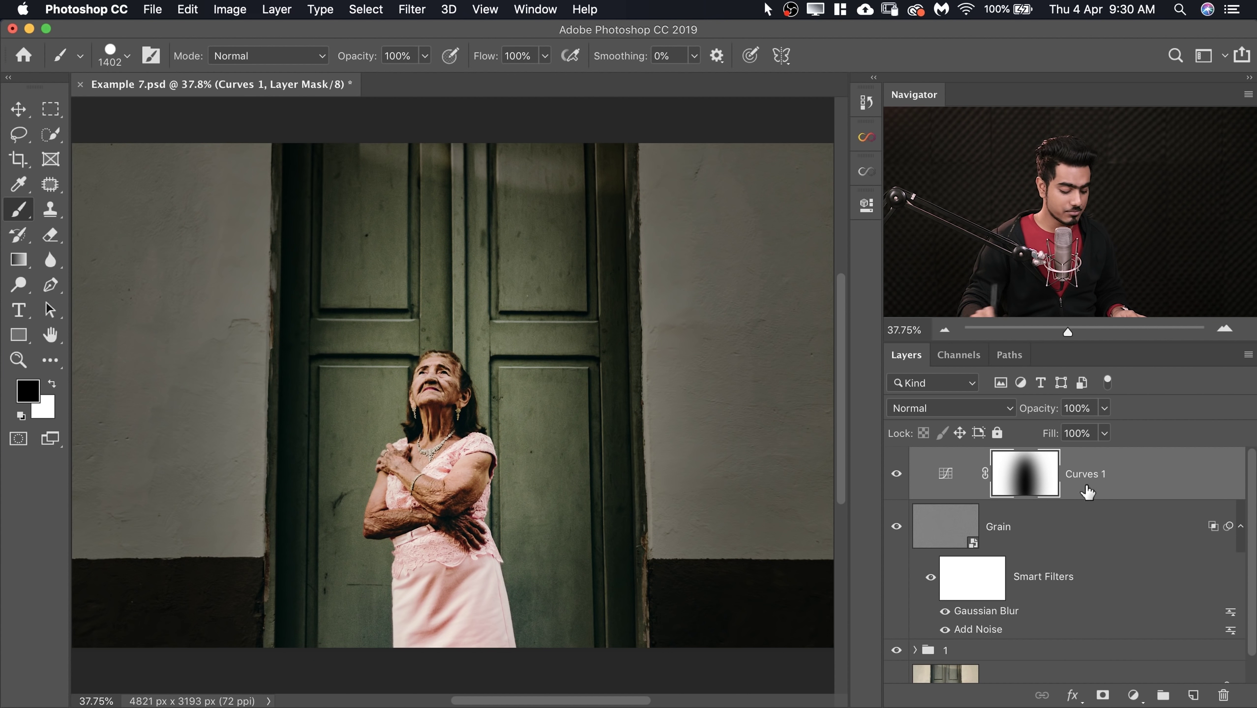
Duplicate Curves 1 with an inverted mask and brighten the copy's curve, pulling in the white point and placing a midpoint at input 146, output 165
{"action": "key", "text": "super+j"}
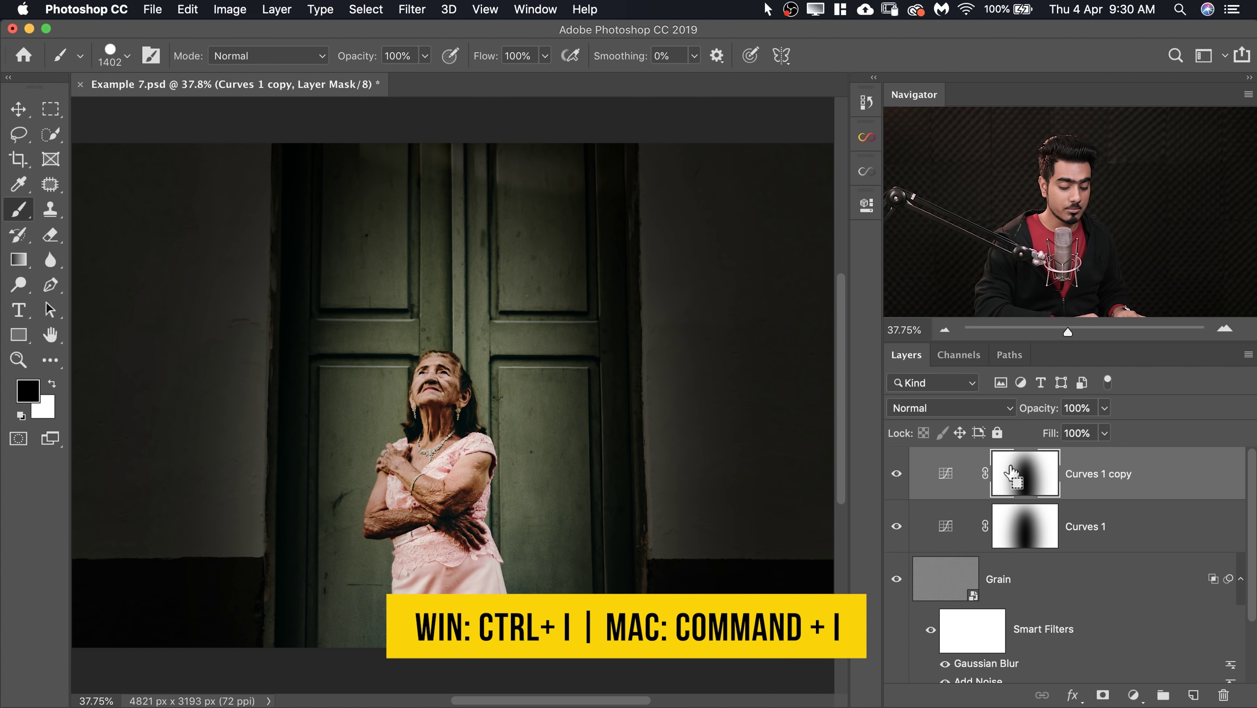
{"action": "key", "text": "super+i"}
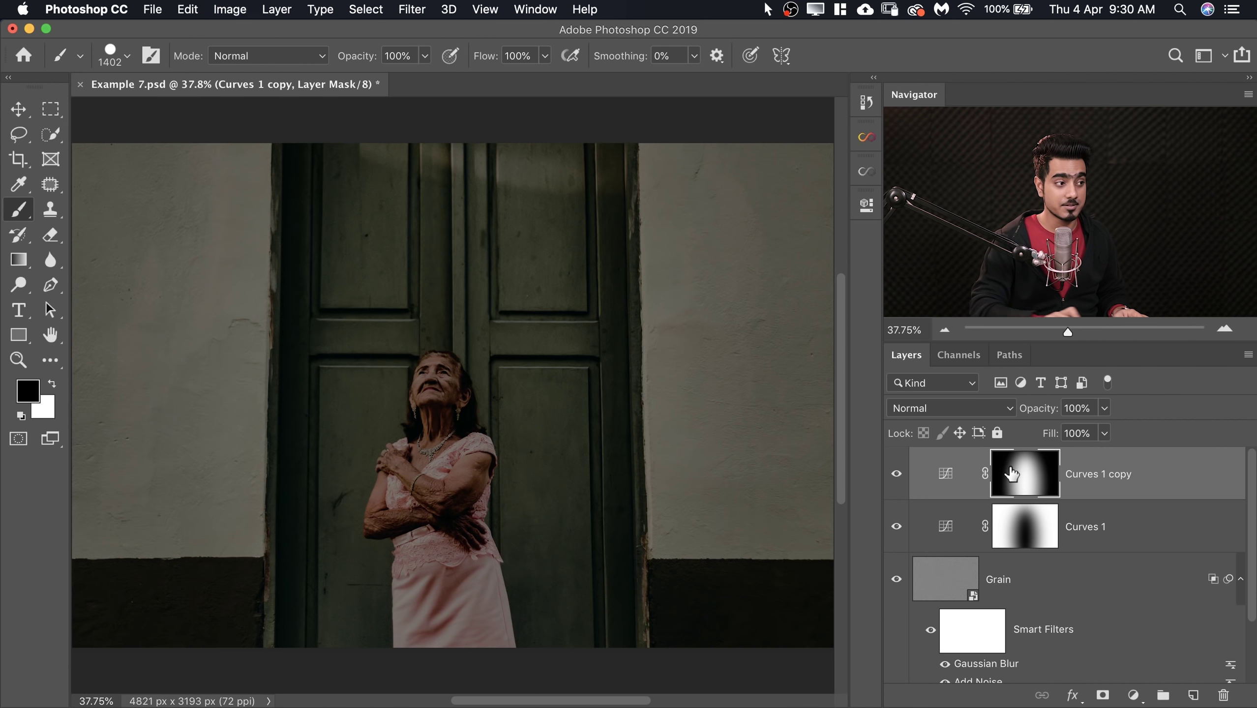
{"action": "double_click", "coordinate": [947, 476]}
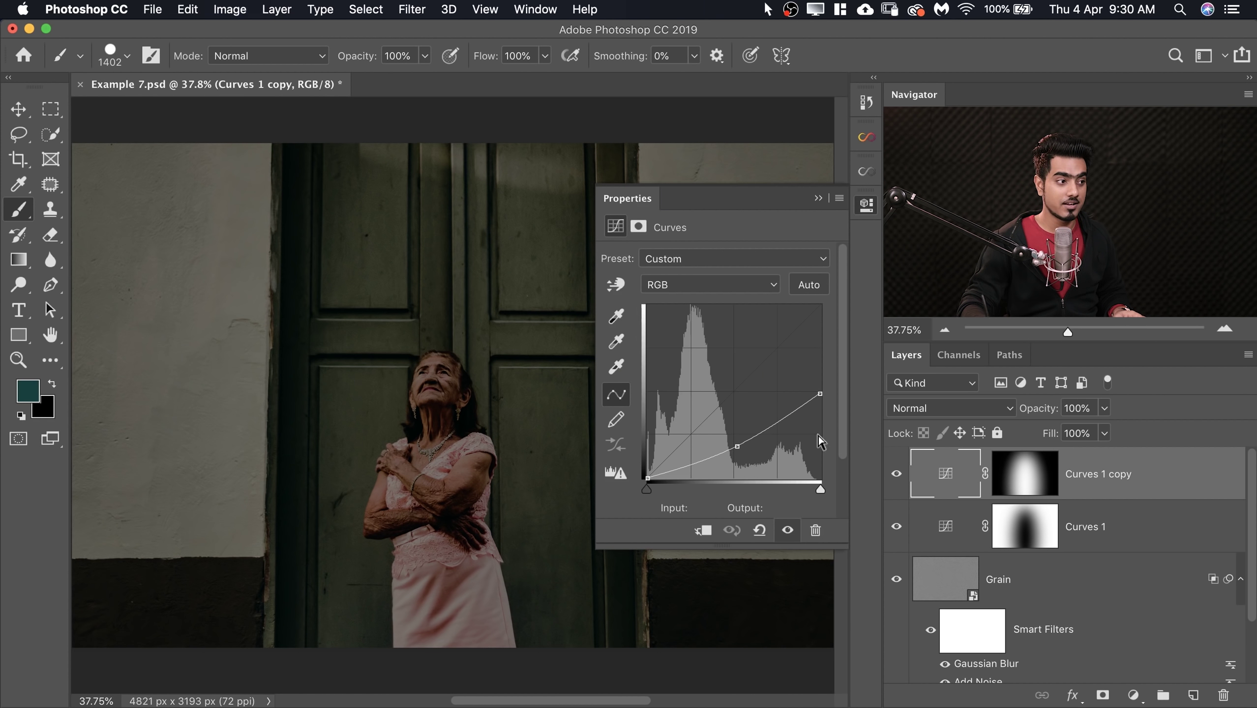
{"action": "left_click_drag", "start_coordinate": [740, 460], "coordinate": [737, 240]}
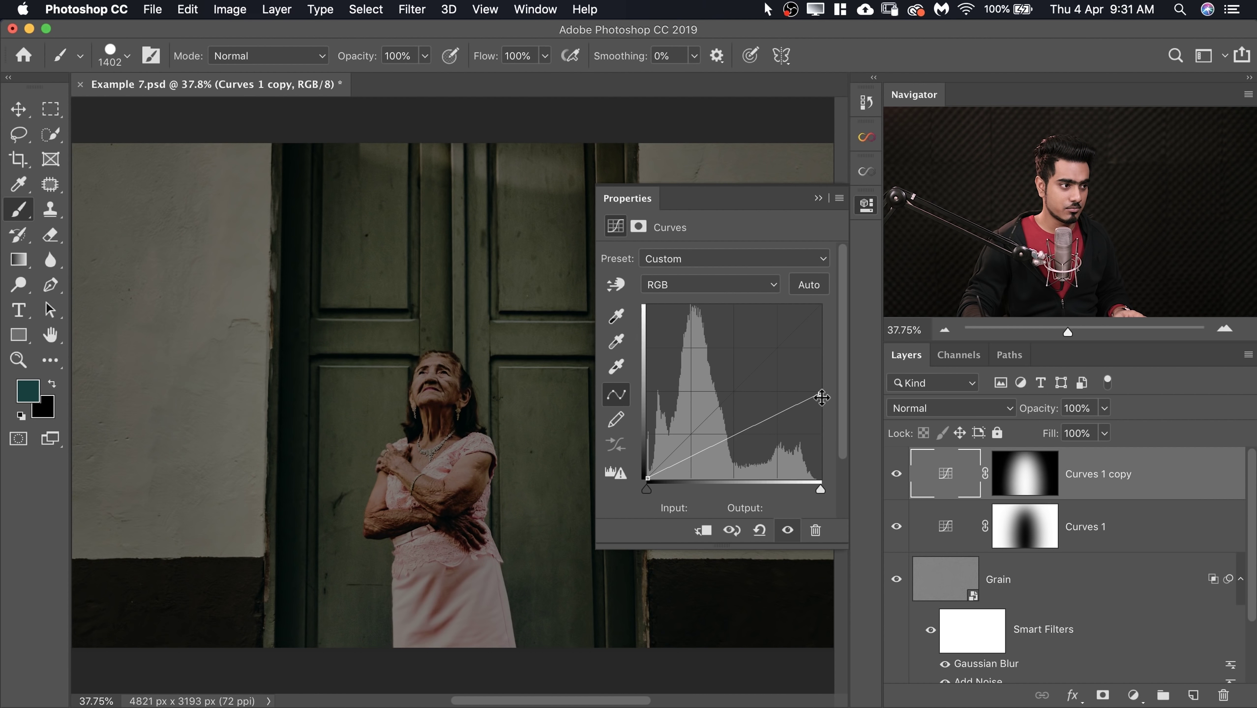
{"action": "left_click_drag", "start_coordinate": [820, 393], "coordinate": [789, 305]}
{"action": "left_click", "coordinate": [743, 363]}
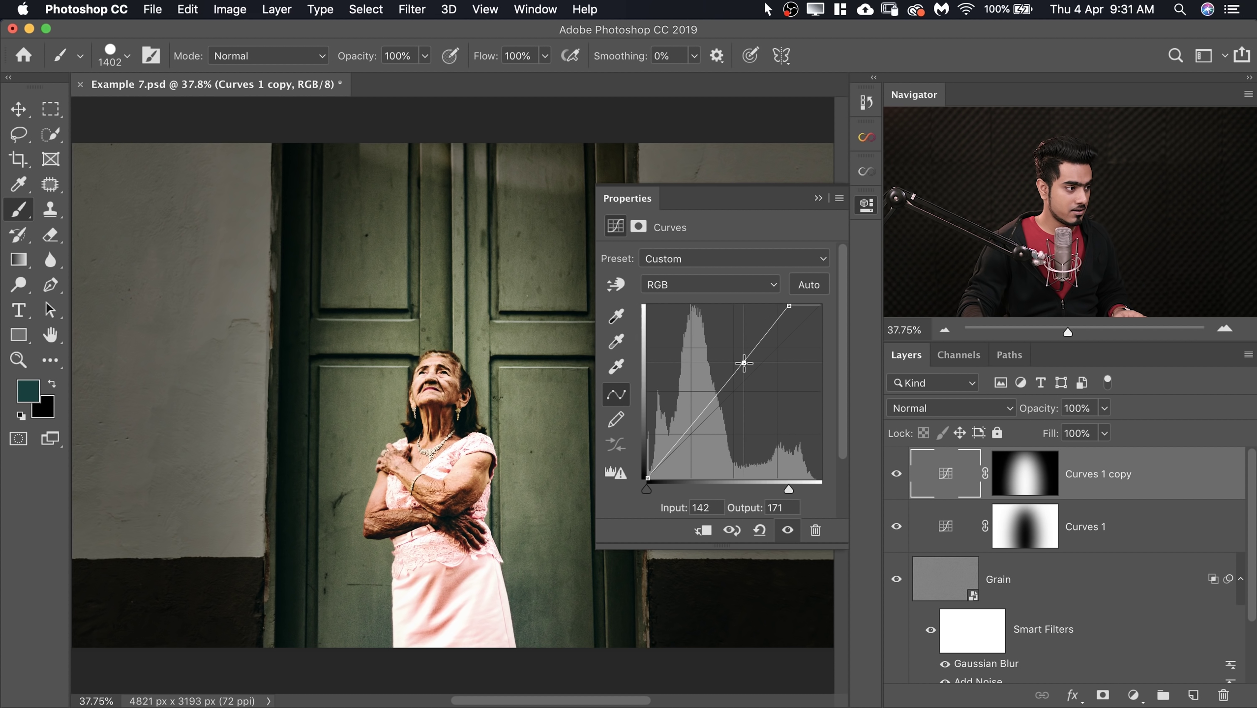
{"action": "left_click_drag", "start_coordinate": [744, 365], "coordinate": [746, 367]}
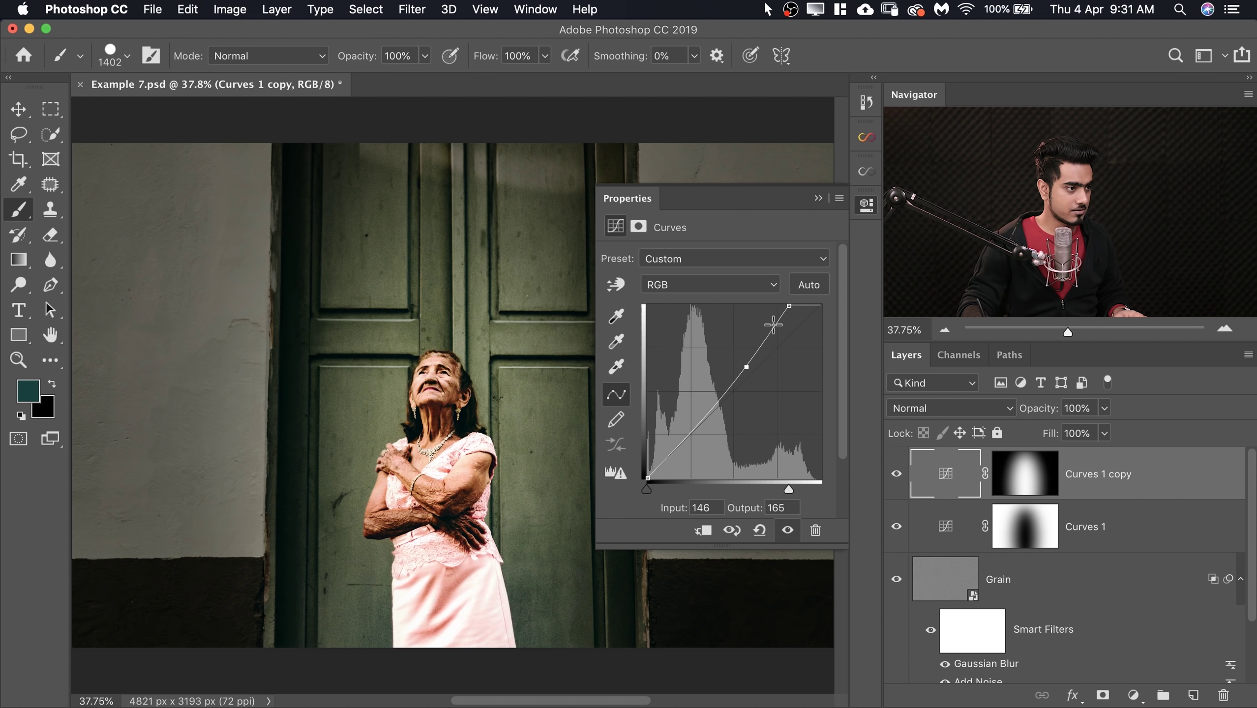
Ease the white point of the Curves 1 copy slightly outward to soften its brightening
{"action": "left_click_drag", "start_coordinate": [790, 304], "coordinate": [793, 306]}
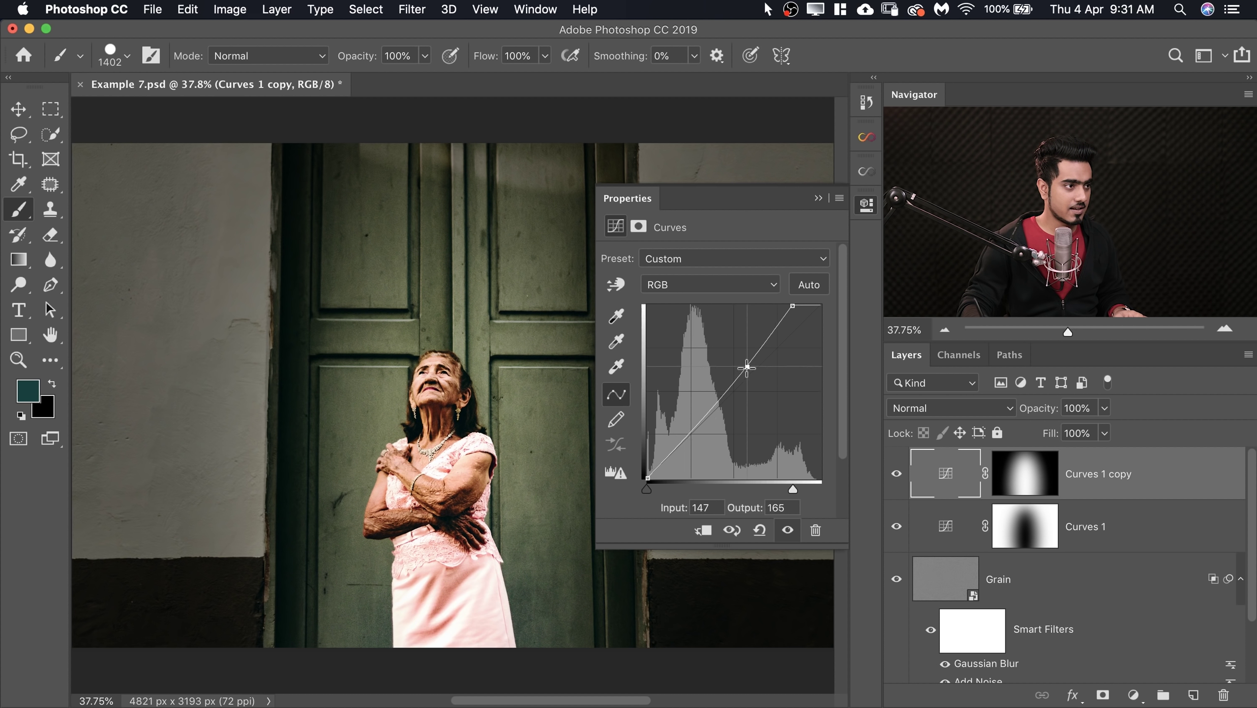
{"action": "left_click", "coordinate": [818, 198]}
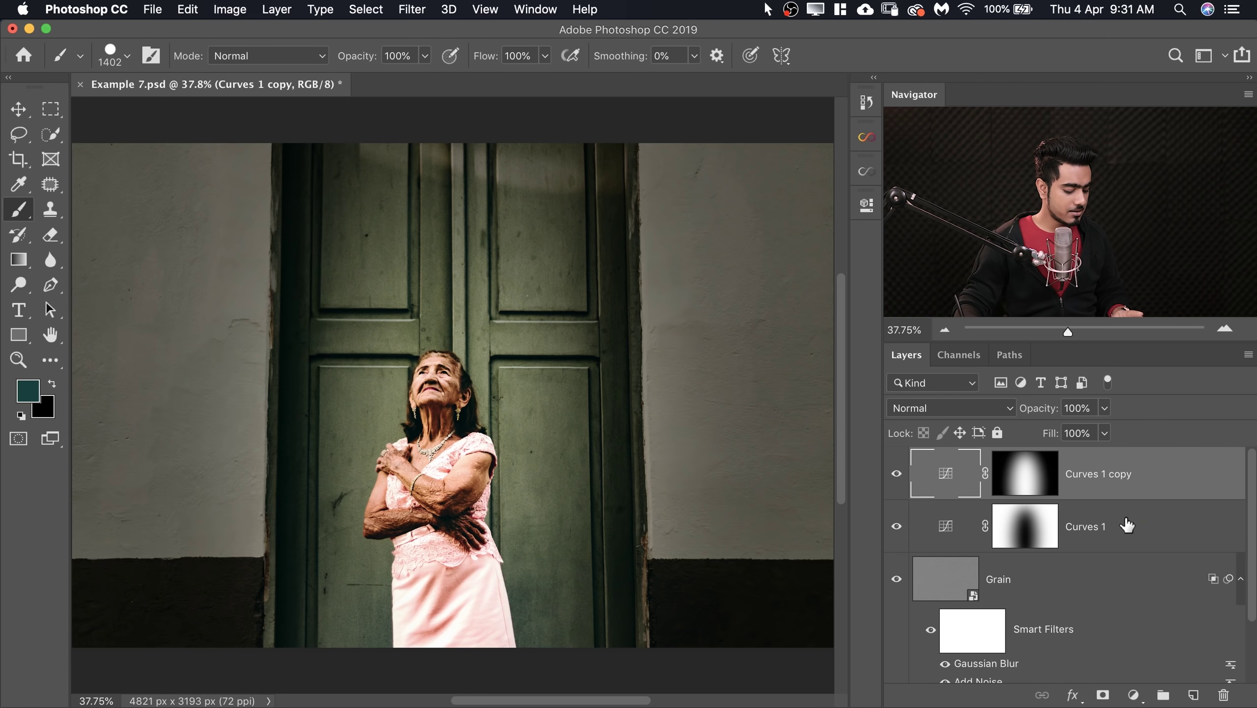
Group the two Curves layers, compare the image with and without the group, and adjust the group's opacity
{"action": "left_click", "coordinate": [1158, 531], "text": "super"}
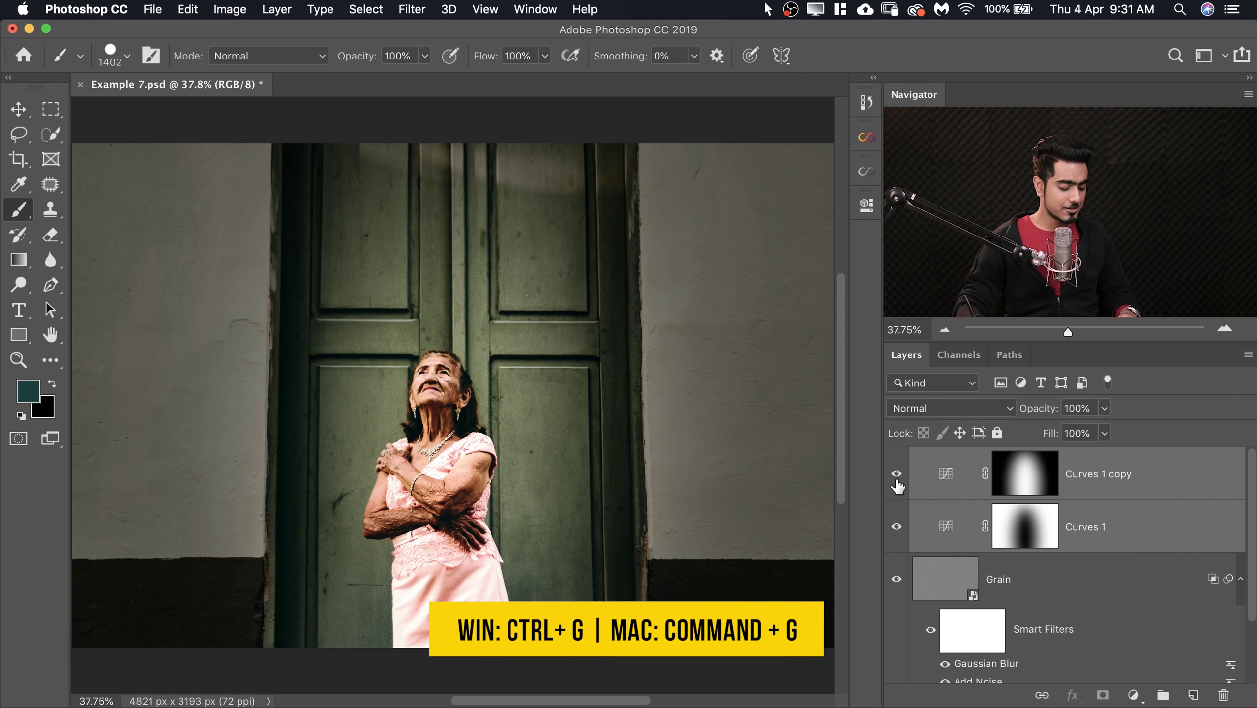
{"action": "key", "text": "super+g"}
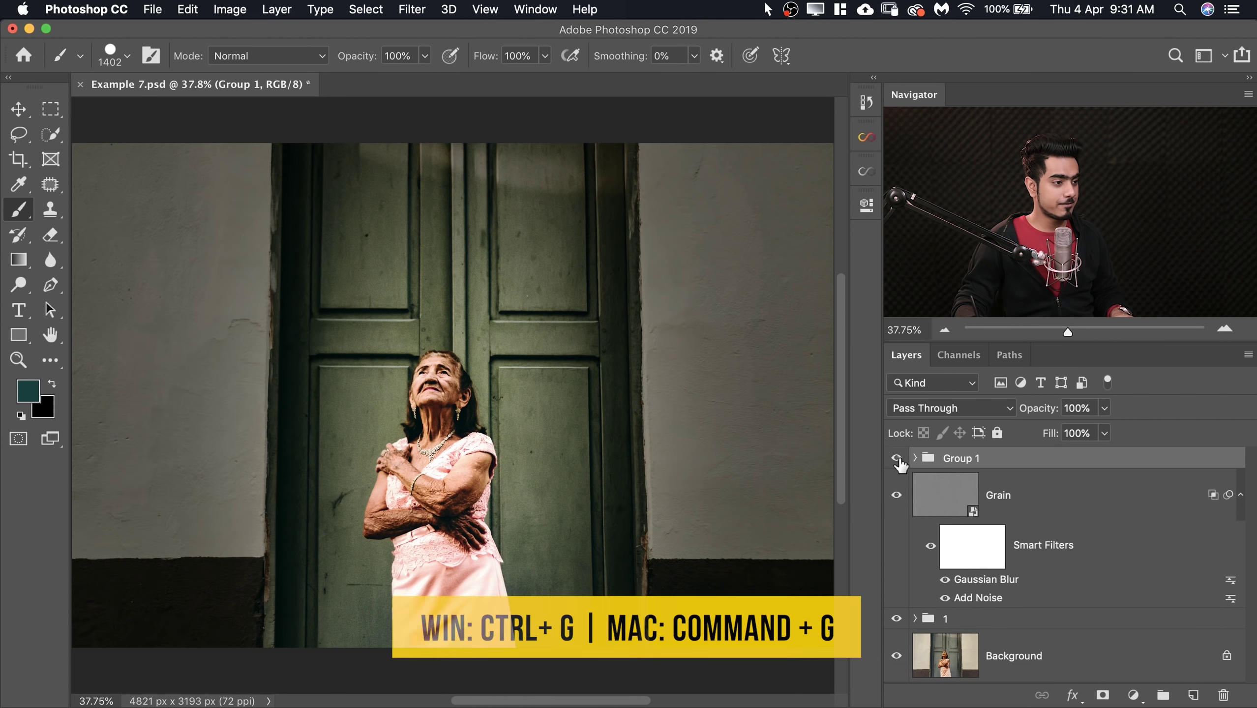
{"action": "left_click", "coordinate": [896, 459]}
{"action": "left_click", "coordinate": [896, 459]}
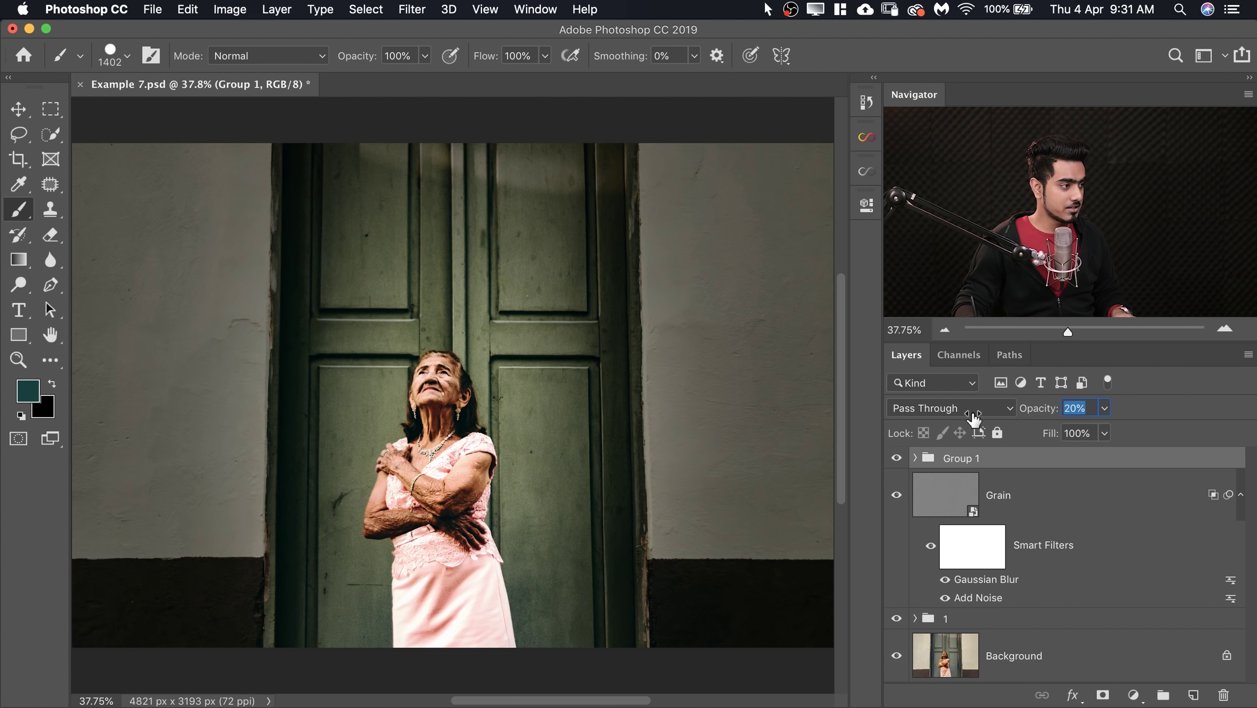
{"action": "left_click_drag", "start_coordinate": [973, 419], "coordinate": [1020, 427]}
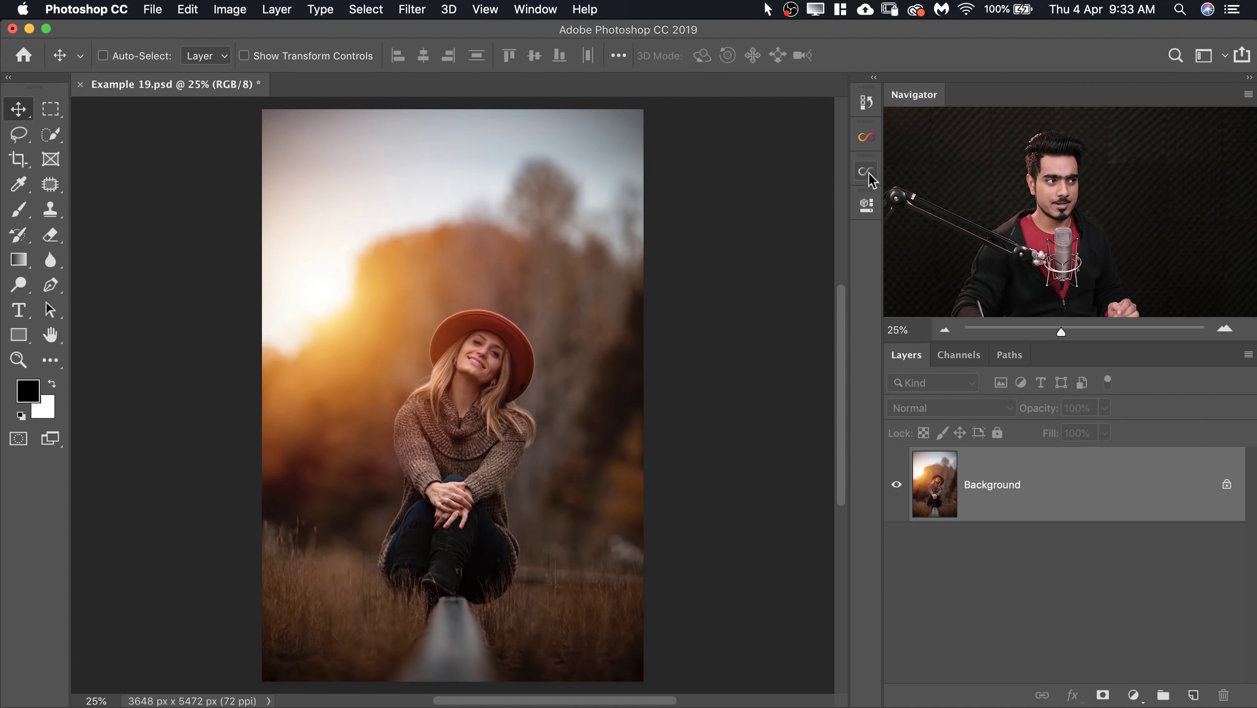
Create an Infinite Black & White conversion of Example 19 and hide its layer group
{"action": "left_click", "coordinate": [866, 172]}
{"action": "left_click", "coordinate": [788, 310]}
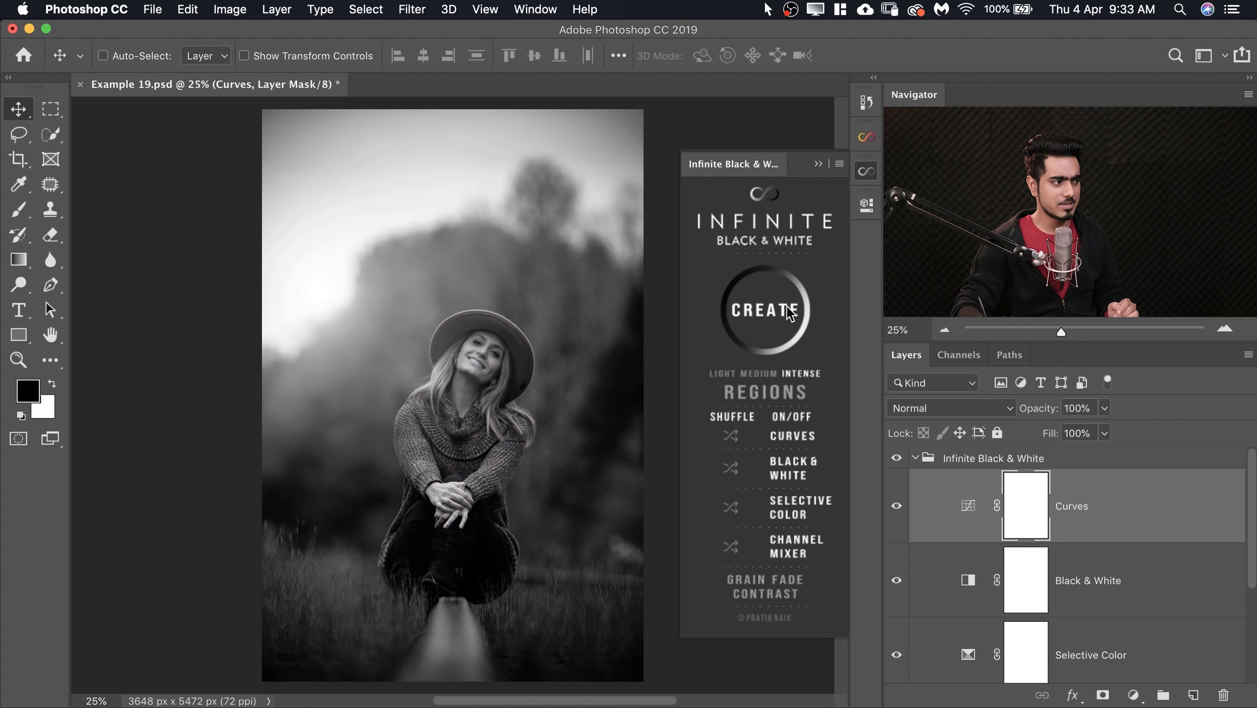
{"action": "left_click", "coordinate": [818, 165]}
{"action": "left_click", "coordinate": [896, 458]}
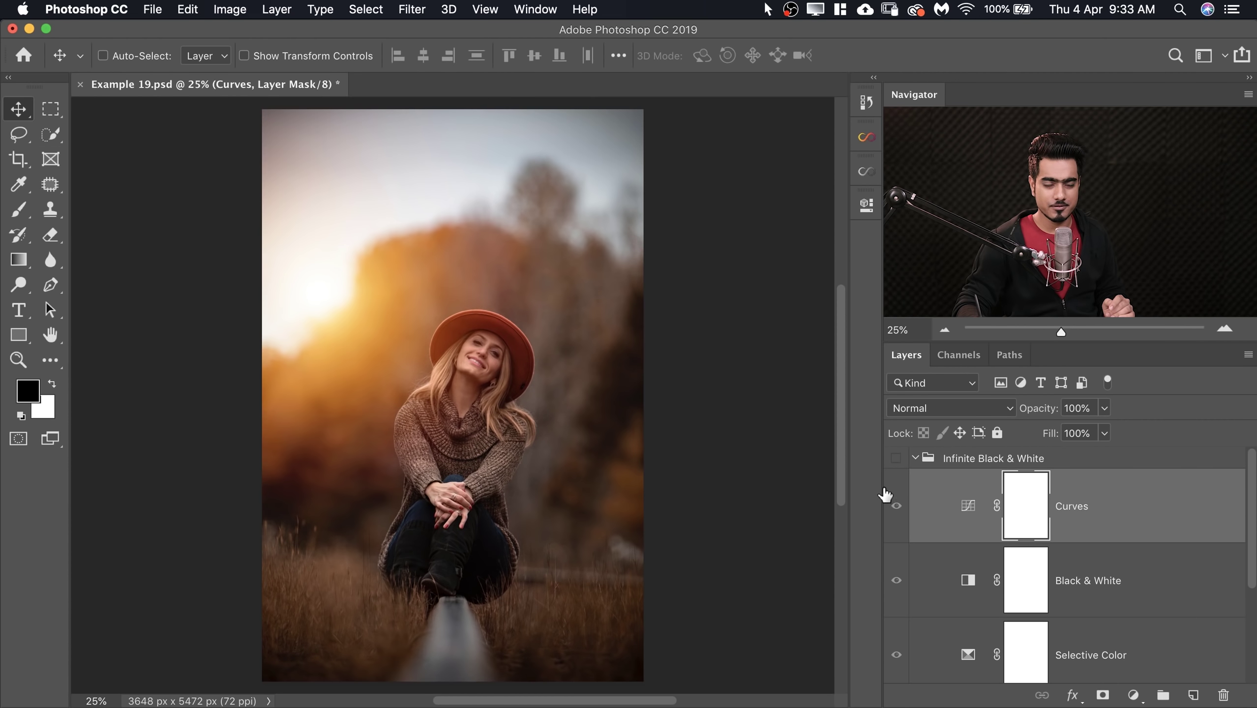
Examine the Red, Green and Blue channels one by one and return to the RGB composite
{"action": "left_click", "coordinate": [956, 355]}
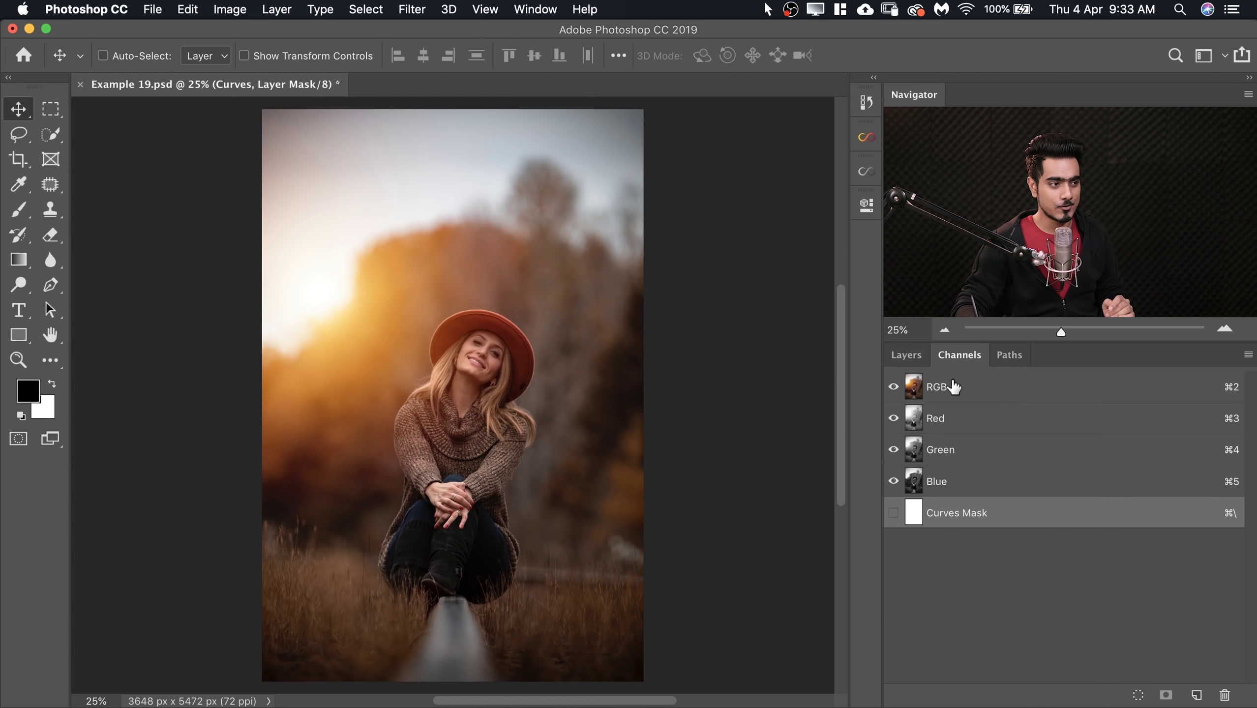
{"action": "left_click", "coordinate": [957, 421]}
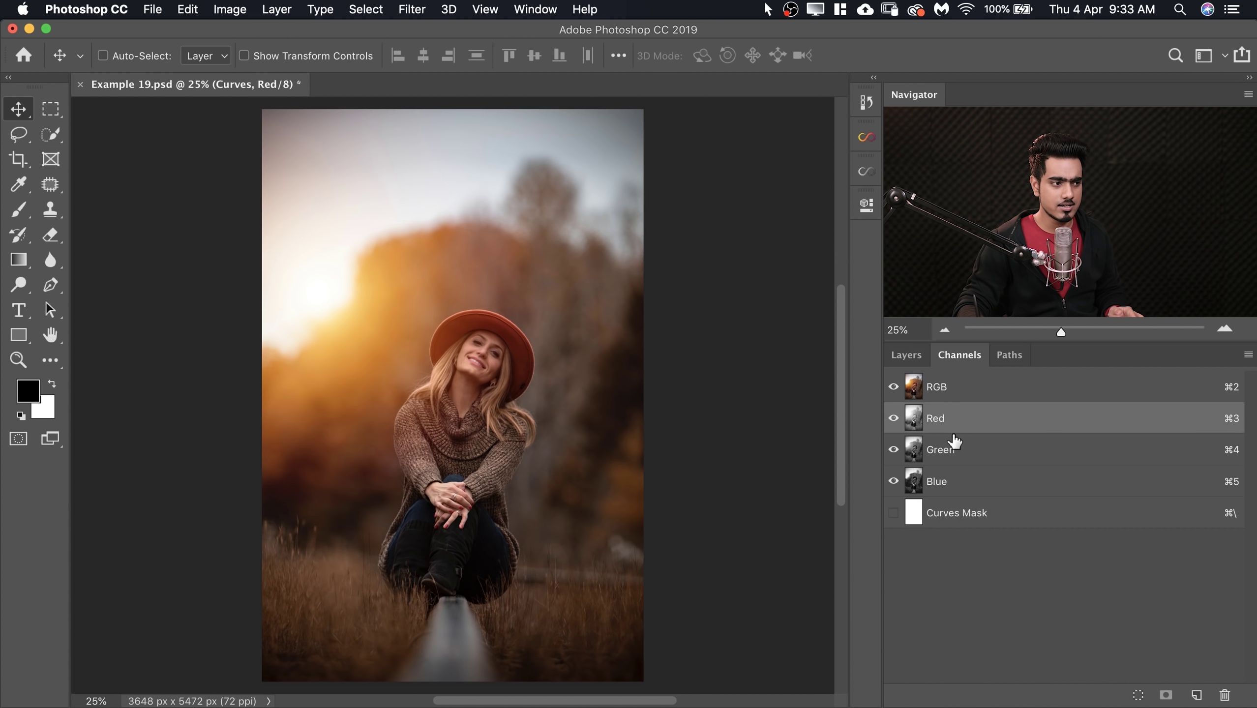
{"action": "left_click", "coordinate": [952, 453]}
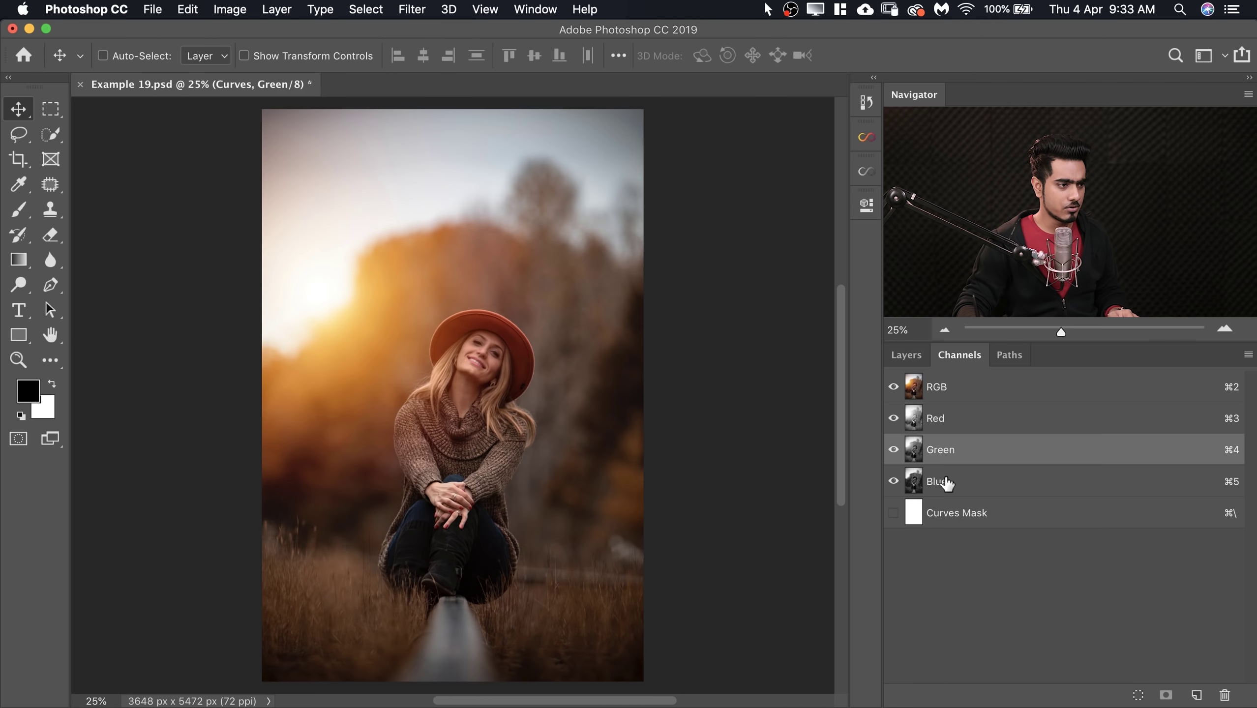
{"action": "left_click", "coordinate": [934, 389]}
{"action": "left_click", "coordinate": [942, 419]}
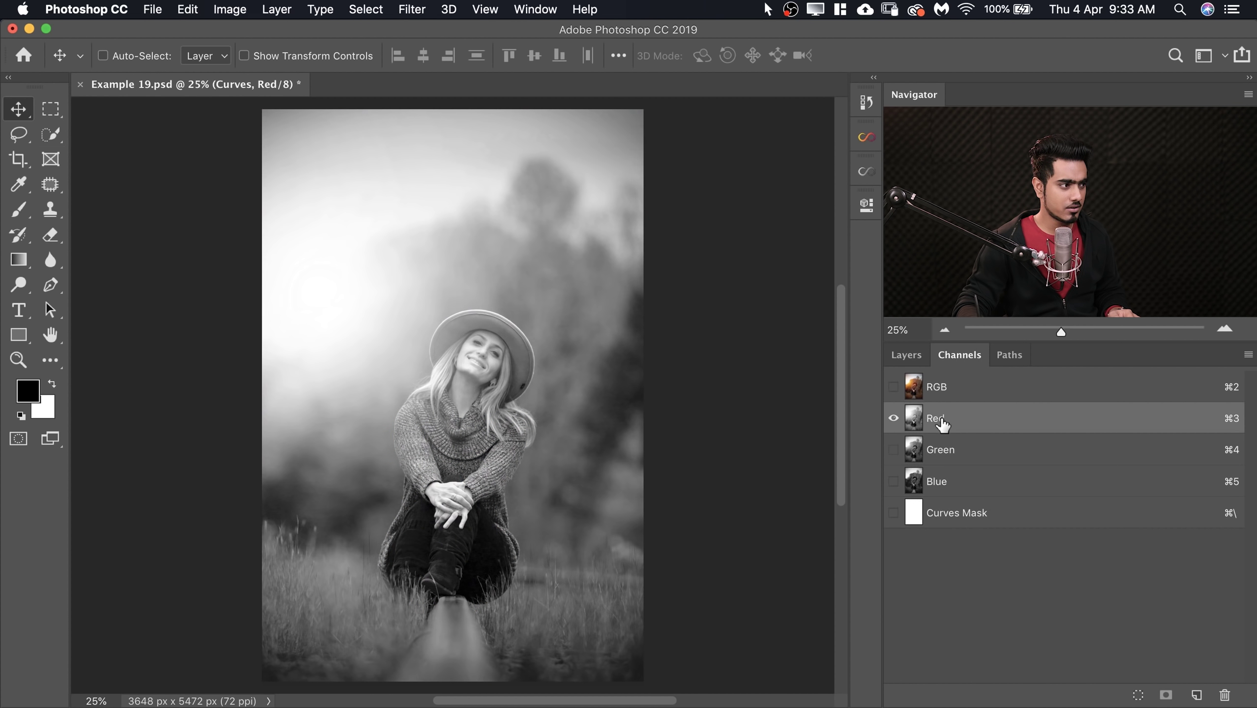
{"action": "left_click", "coordinate": [945, 453]}
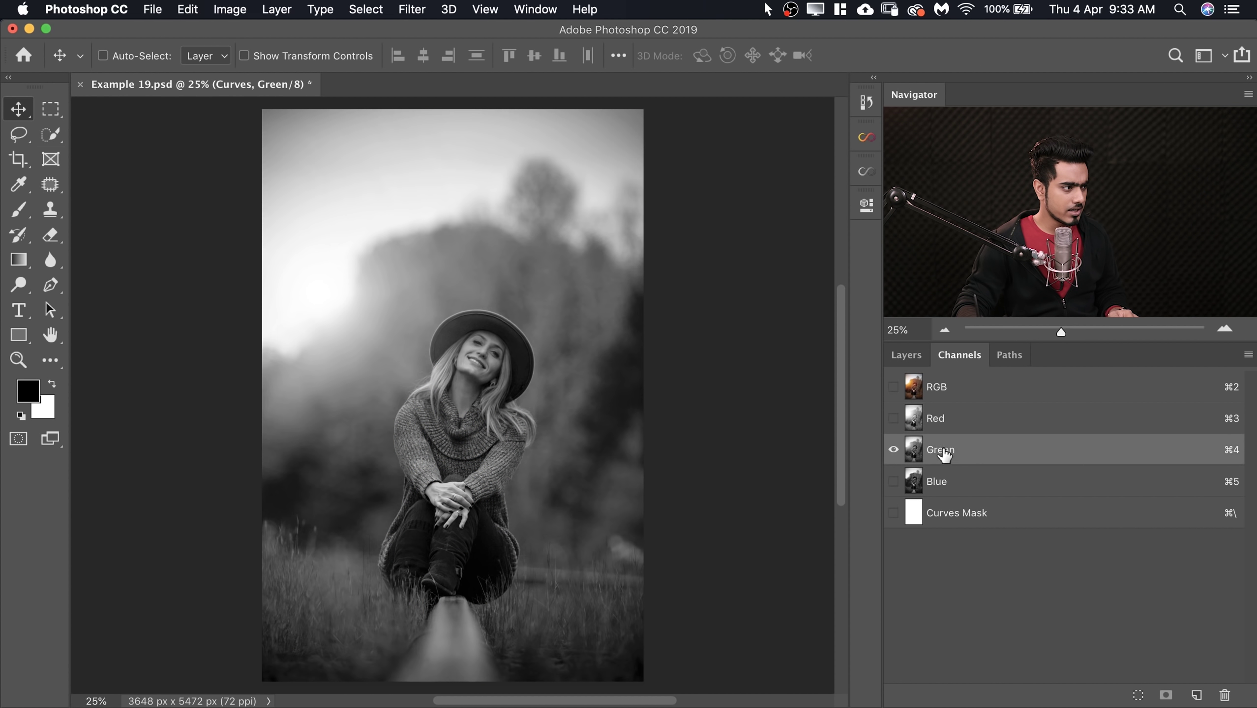
{"action": "left_click", "coordinate": [948, 481]}
{"action": "left_click", "coordinate": [958, 421]}
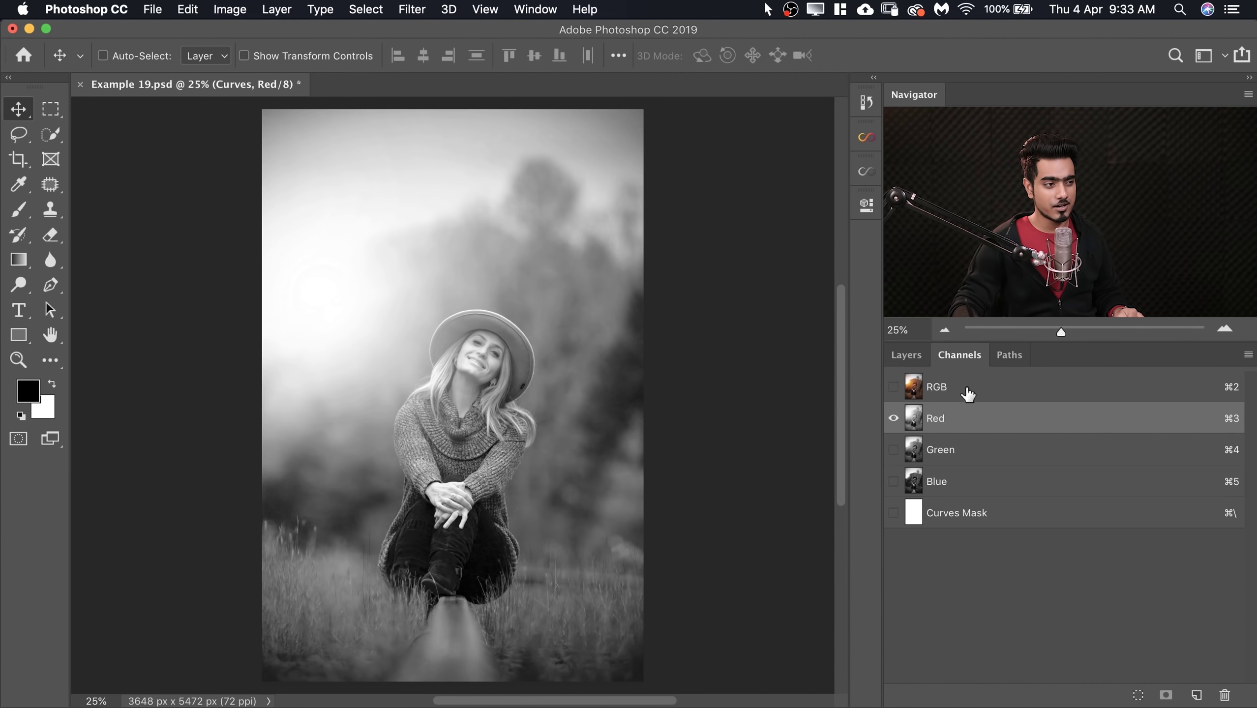
{"action": "left_click", "coordinate": [966, 396]}
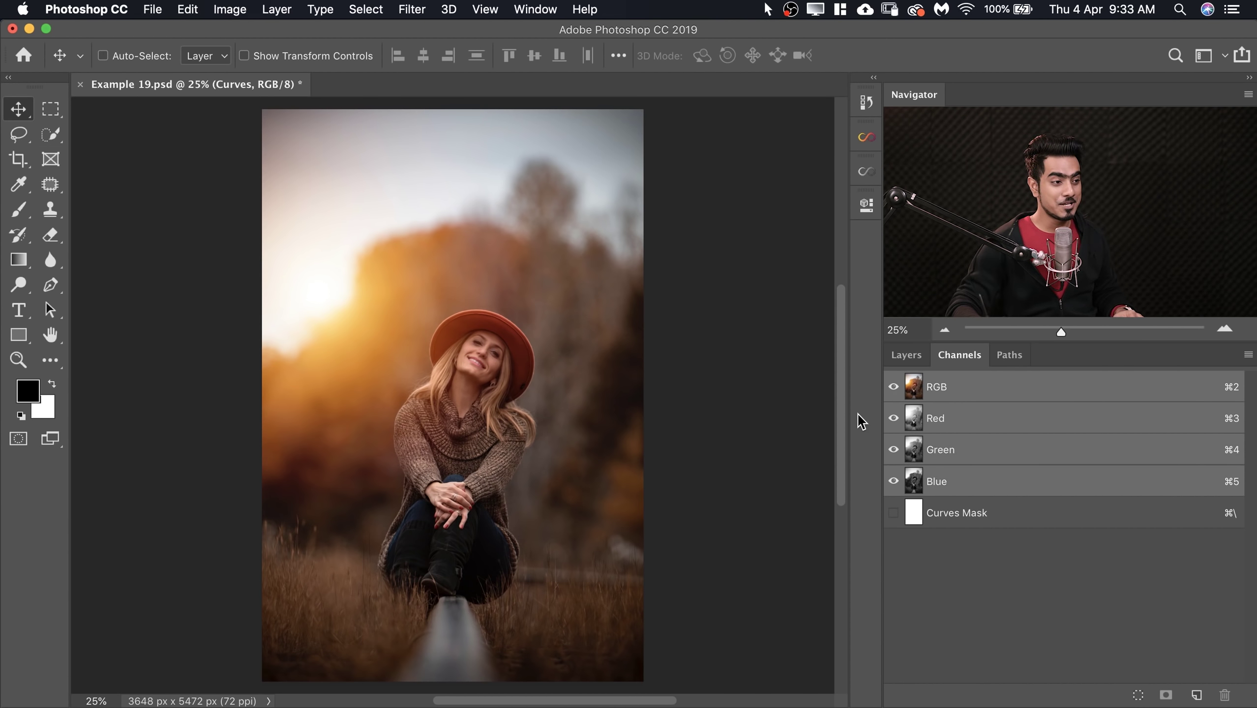
Load the Red channel as a selection and apply it as an inverted mask to the re-shown Infinite Black & White group
{"action": "left_click", "coordinate": [915, 421], "text": "super"}
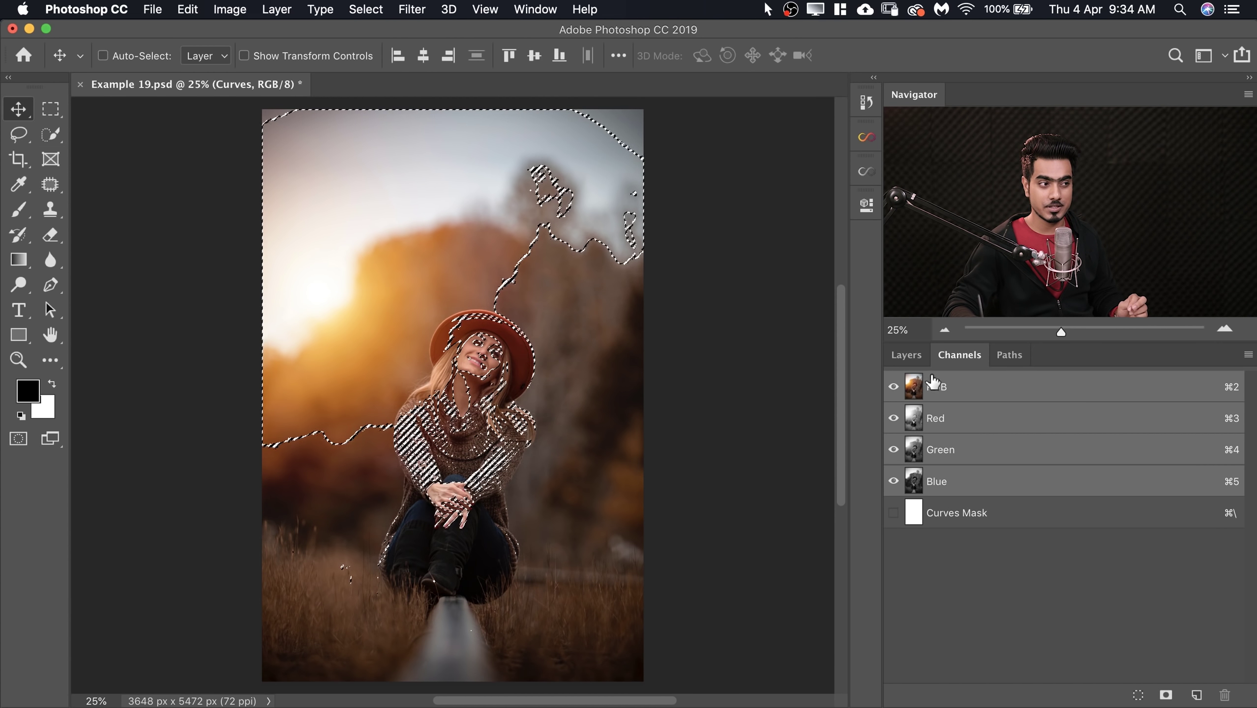
{"action": "left_click", "coordinate": [906, 355]}
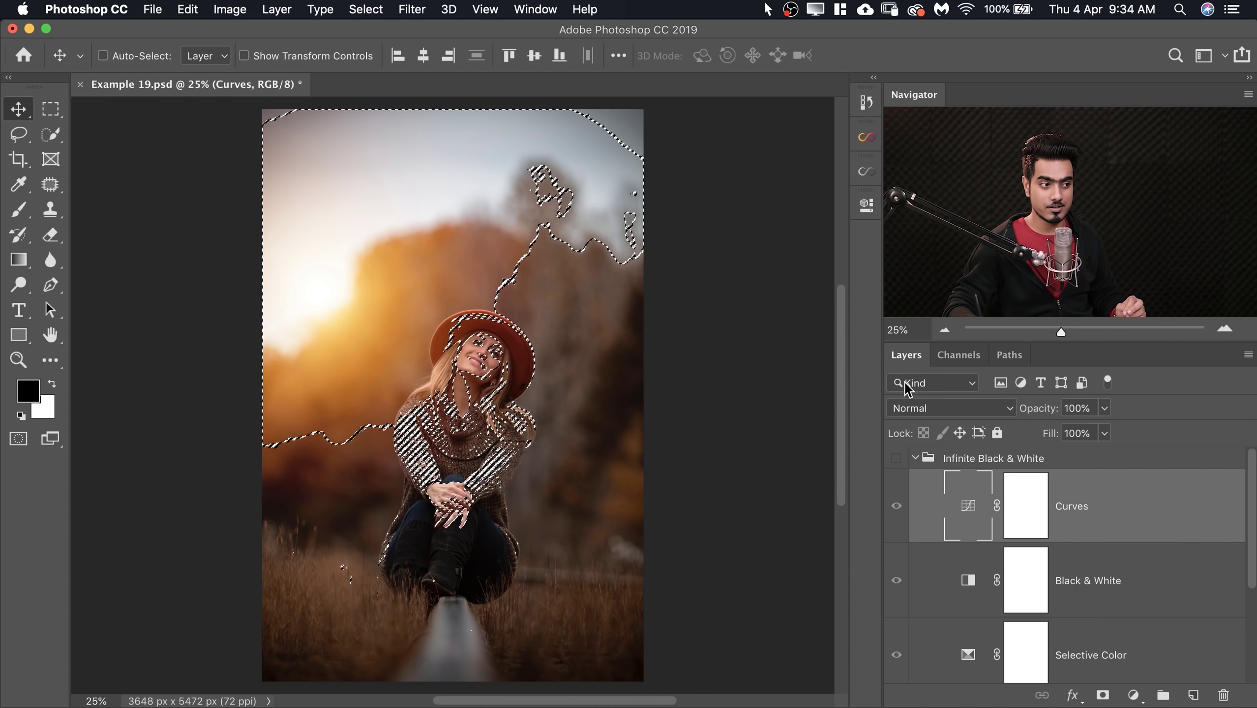
{"action": "left_click", "coordinate": [896, 459]}
{"action": "left_click", "coordinate": [926, 463]}
{"action": "left_click", "coordinate": [915, 457]}
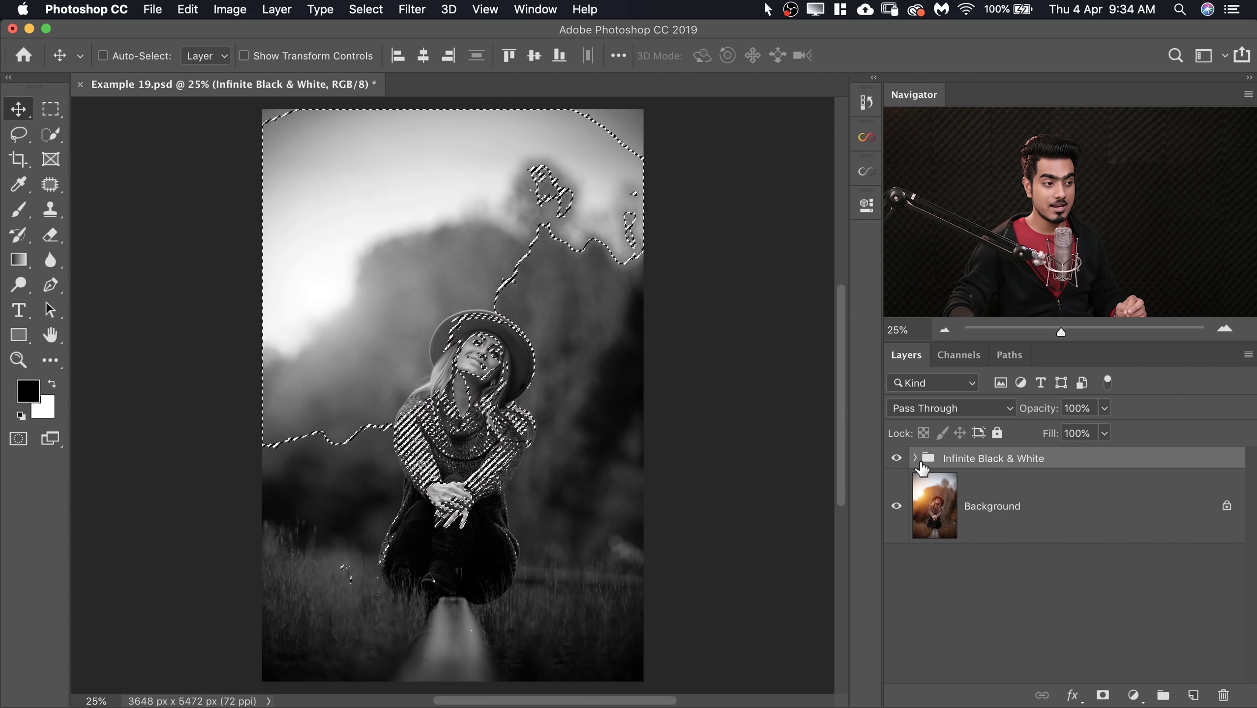
{"action": "left_click", "coordinate": [1103, 694]}
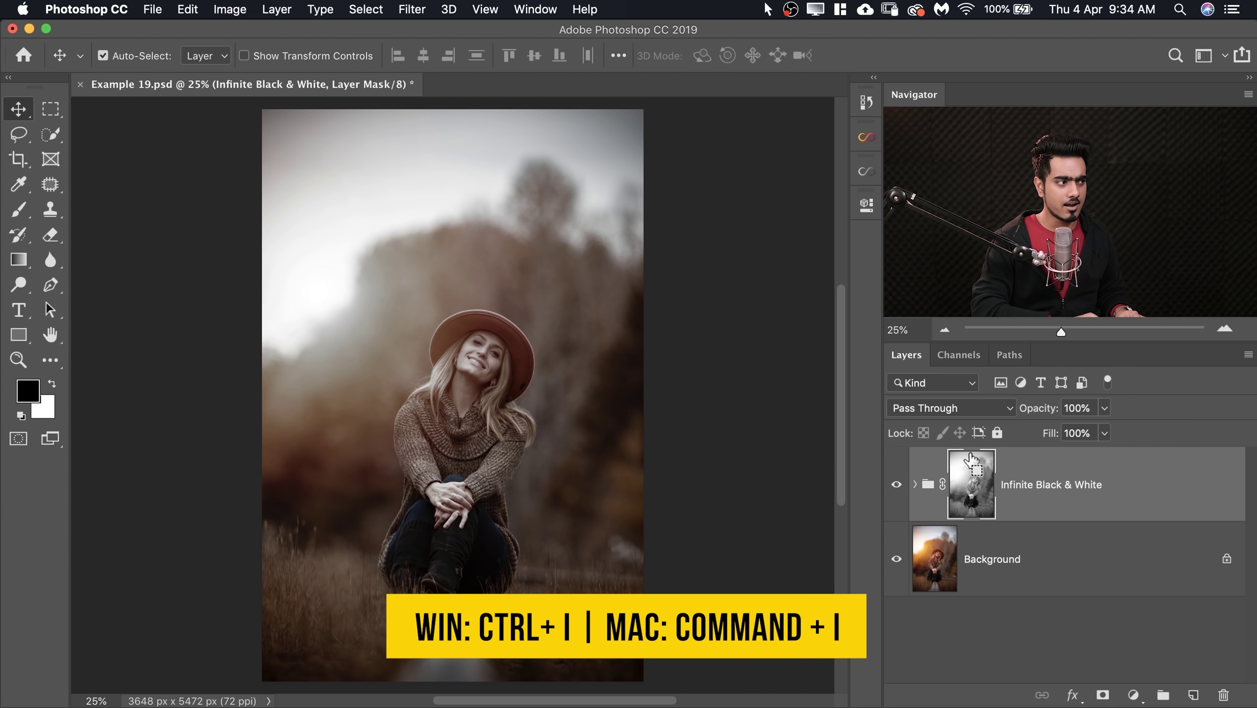
{"action": "key", "text": "super+i"}
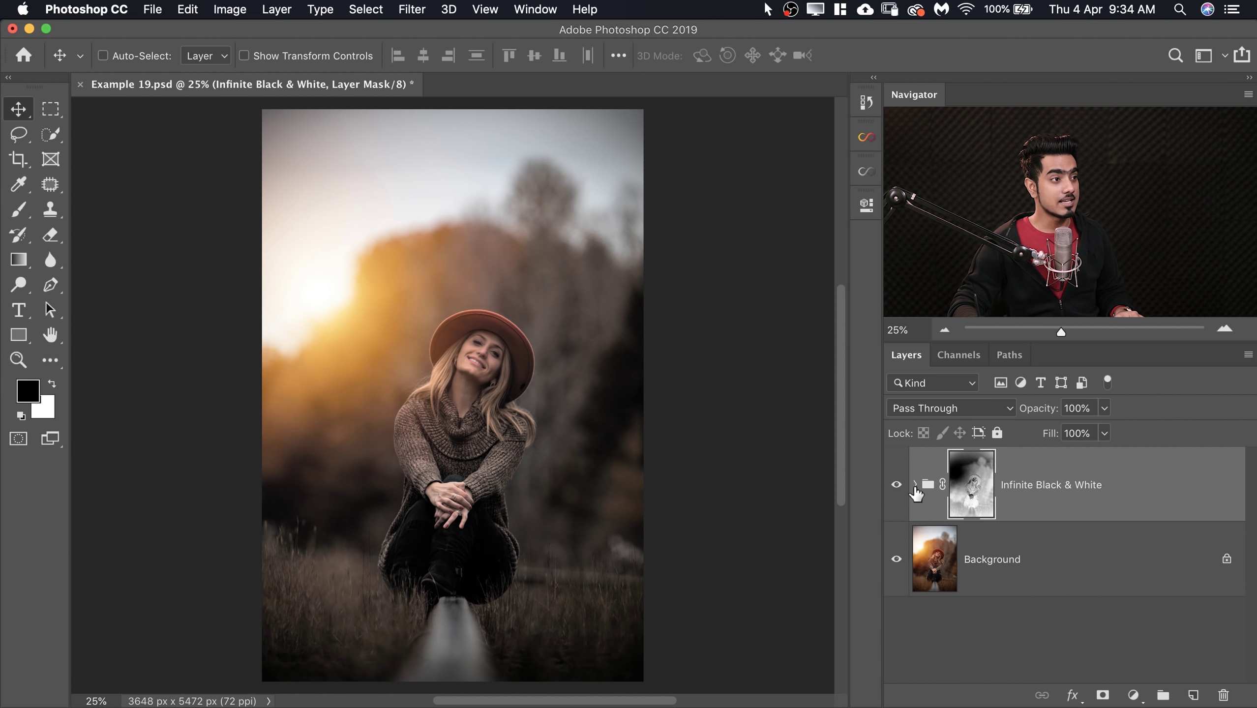
Generate several new random Infinite Black & White variations within the masked group
{"action": "left_click", "coordinate": [865, 173]}
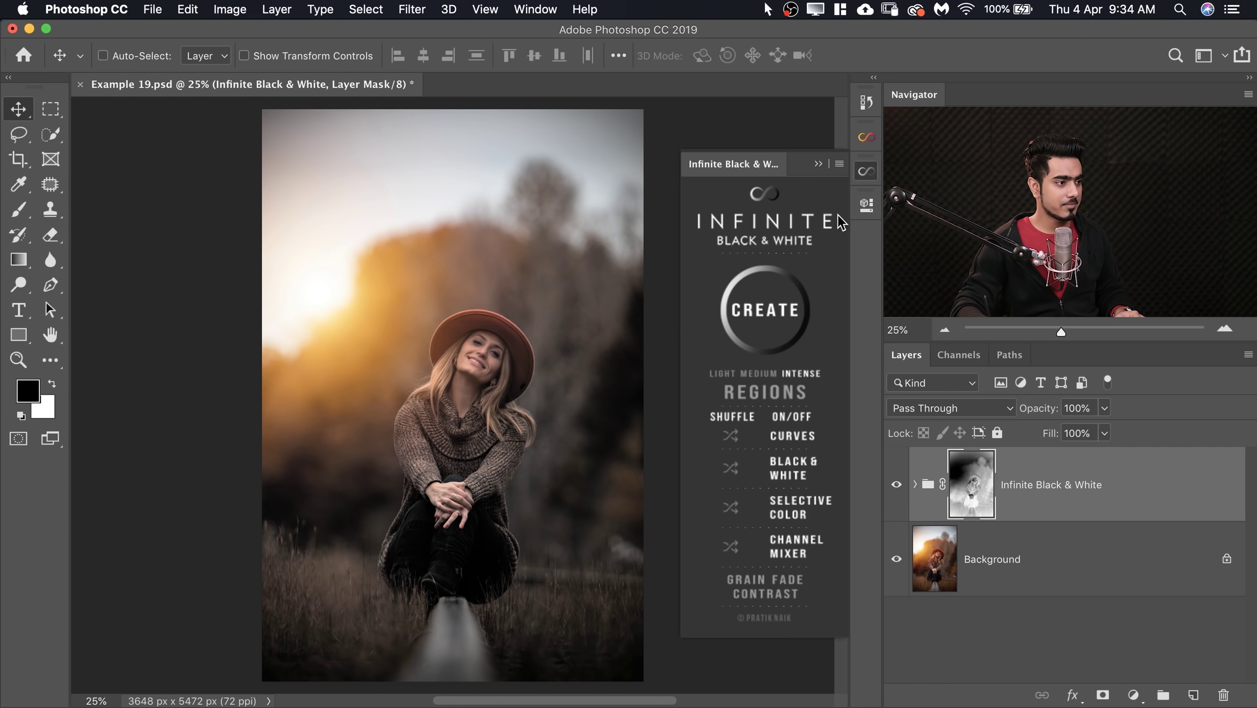
{"action": "left_click", "coordinate": [775, 322]}
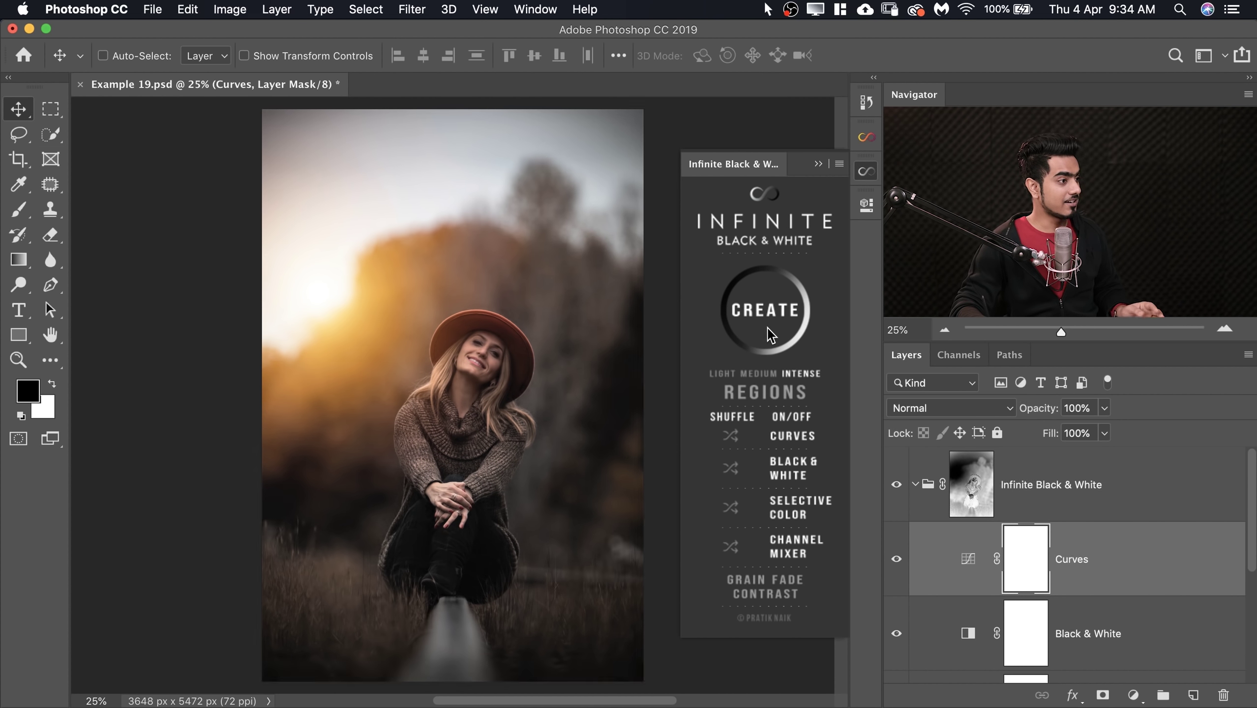
{"action": "left_click", "coordinate": [767, 326]}
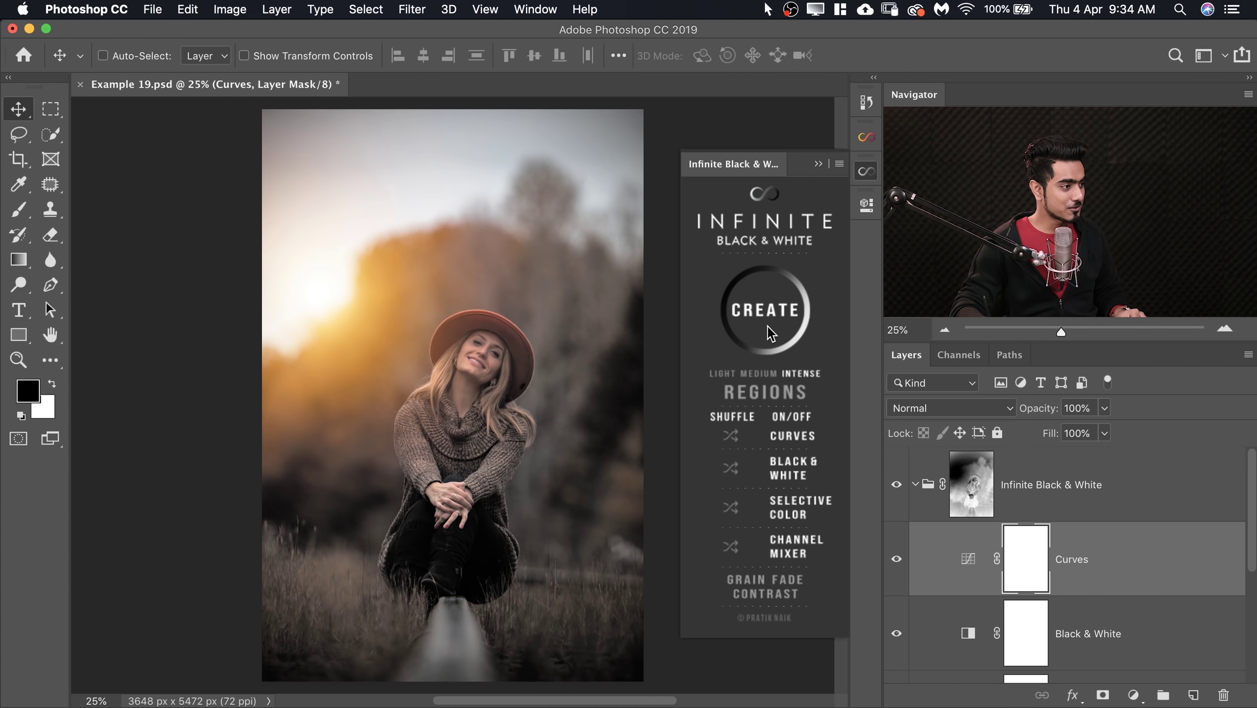
{"action": "left_click", "coordinate": [767, 323]}
{"action": "left_click", "coordinate": [767, 324]}
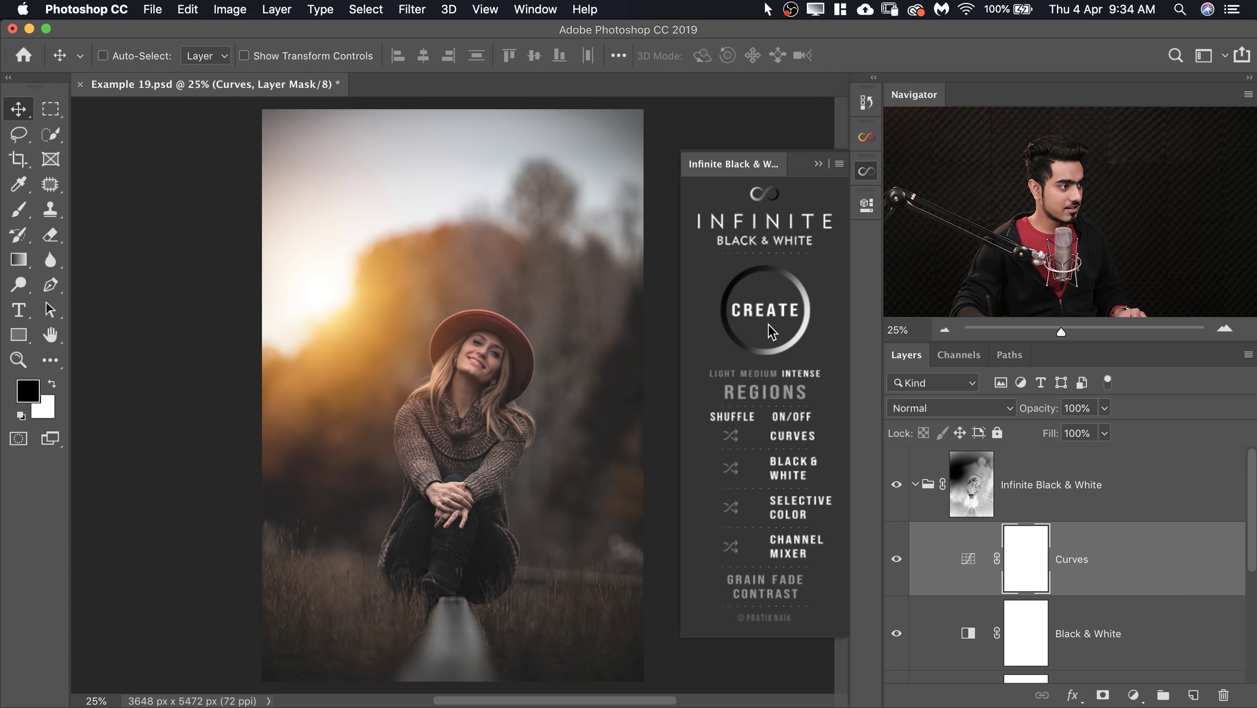
{"action": "left_click", "coordinate": [818, 165]}
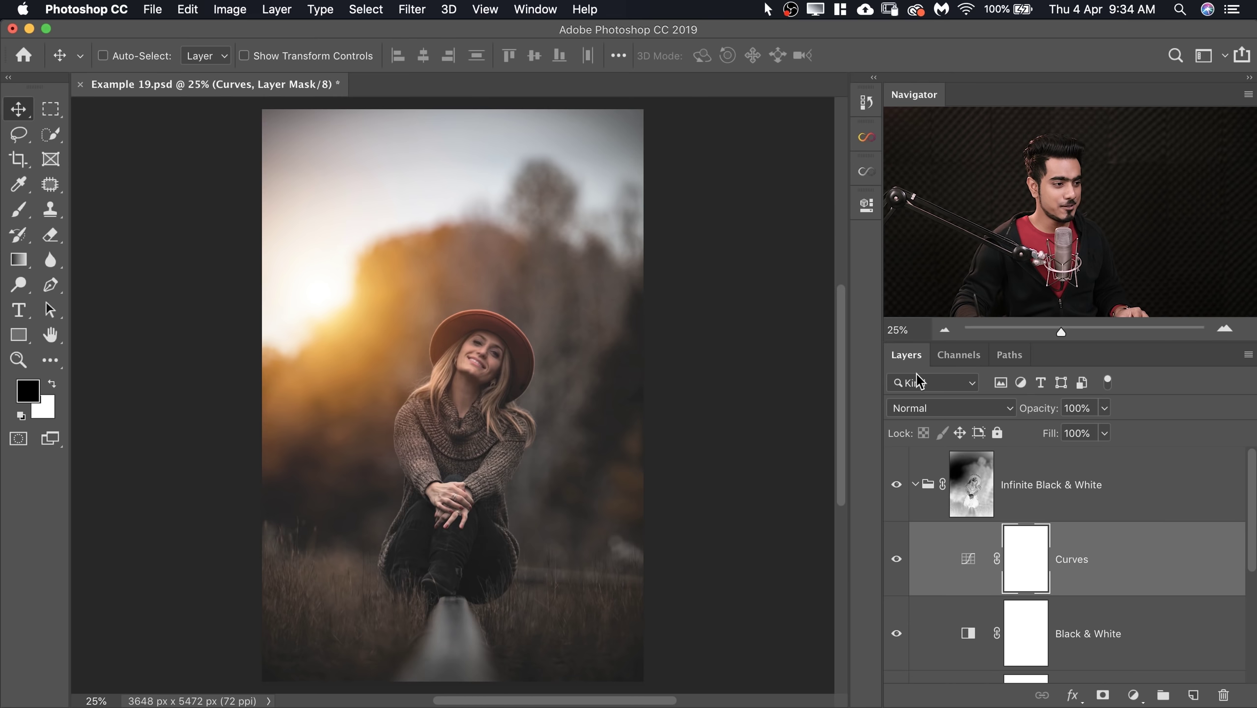
Collapse the Infinite Black & White group, compare the image with and without it, and reduce the group's opacity
{"action": "left_click", "coordinate": [914, 486]}
{"action": "left_click", "coordinate": [896, 488]}
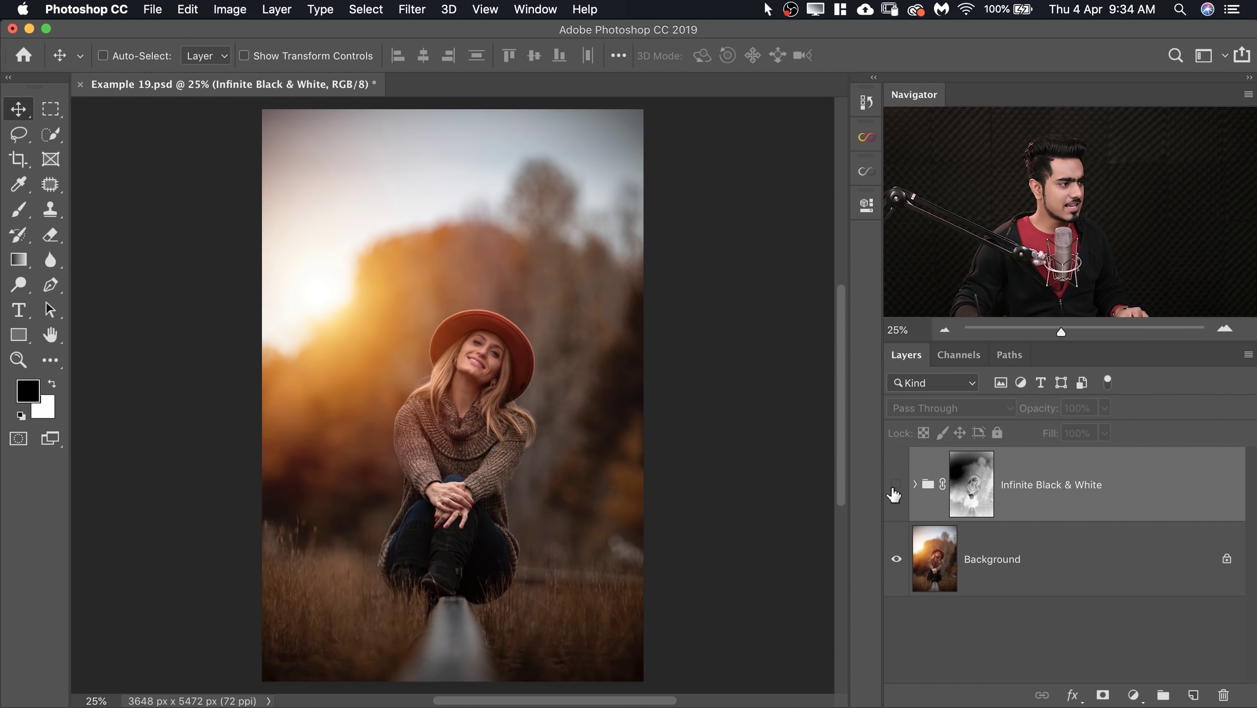
{"action": "left_click", "coordinate": [894, 492]}
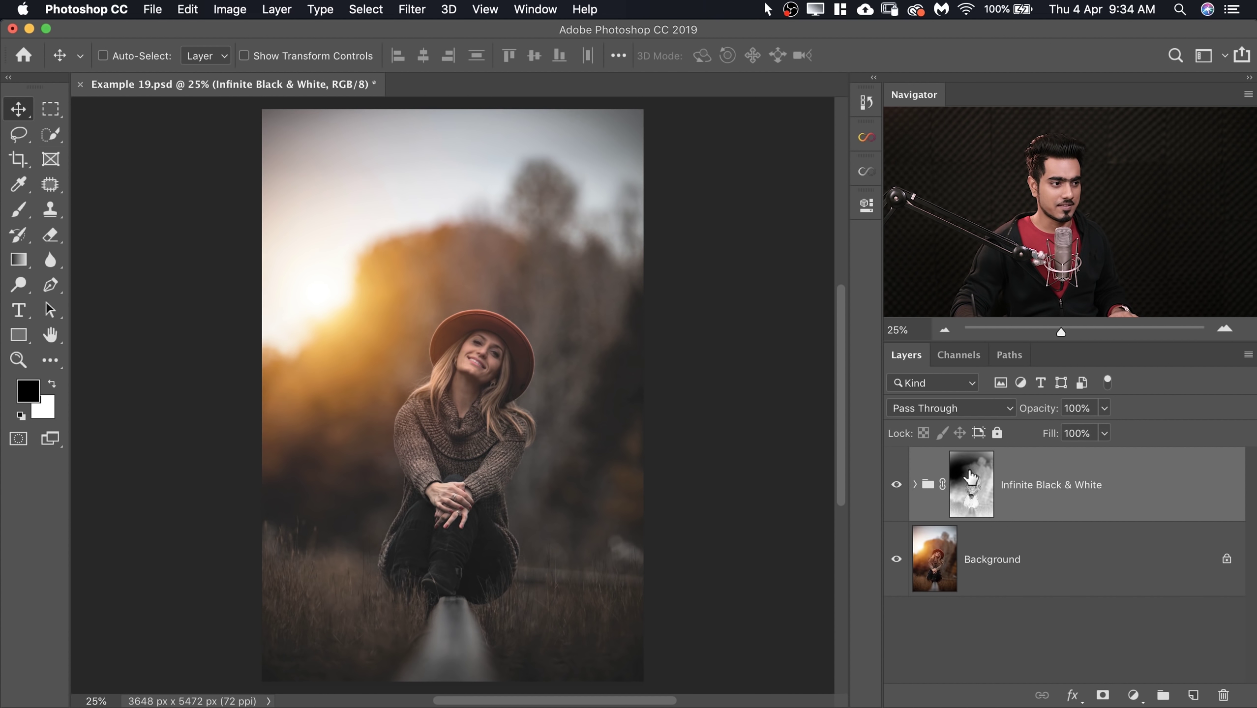
{"action": "left_click_drag", "start_coordinate": [1031, 416], "coordinate": [948, 419]}
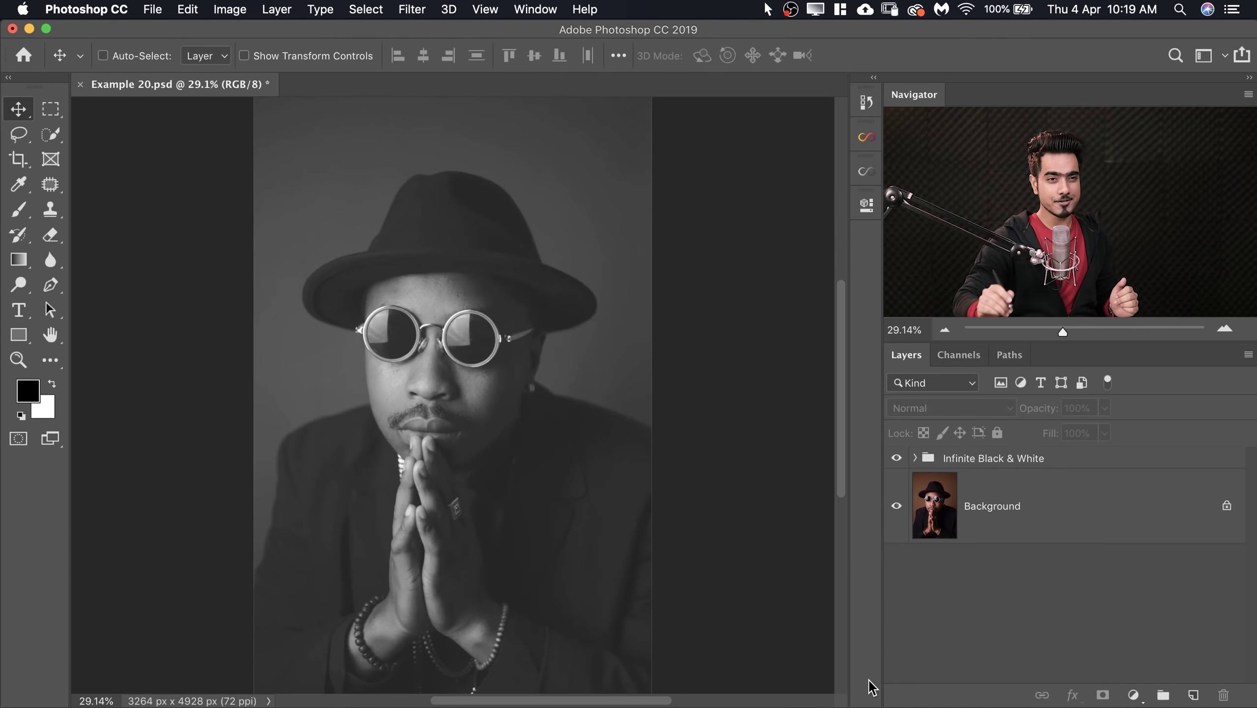
Compare Example 20 with its color original and stamp all visible layers into a new layer above the Infinite Black & White group
{"action": "left_click", "coordinate": [896, 458]}
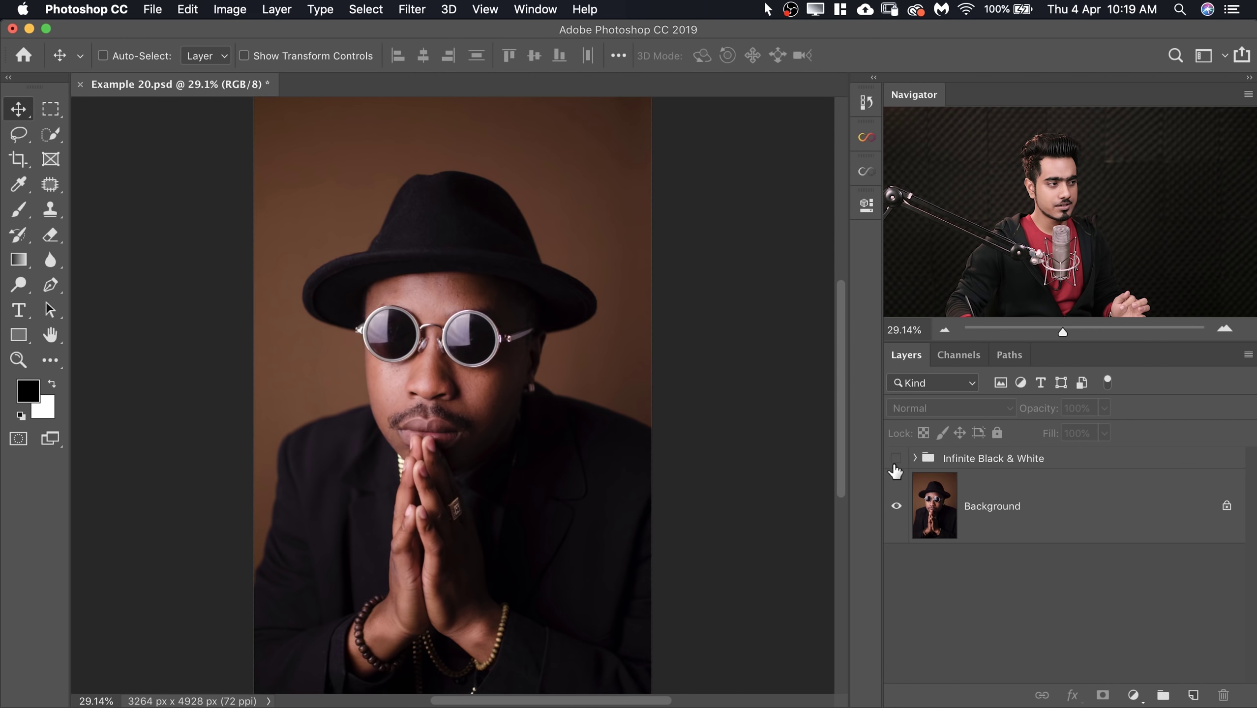
{"action": "left_click", "coordinate": [896, 458]}
{"action": "left_click", "coordinate": [952, 464]}
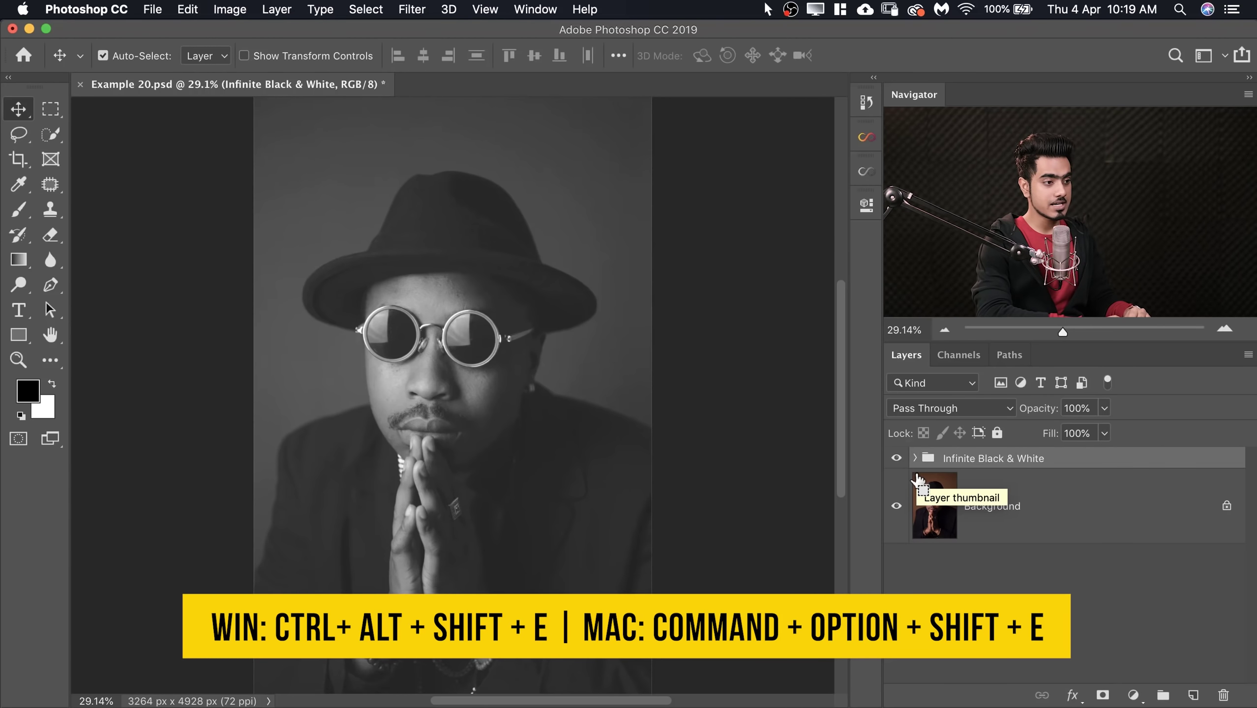
{"action": "key", "text": "super+alt+shift+e"}
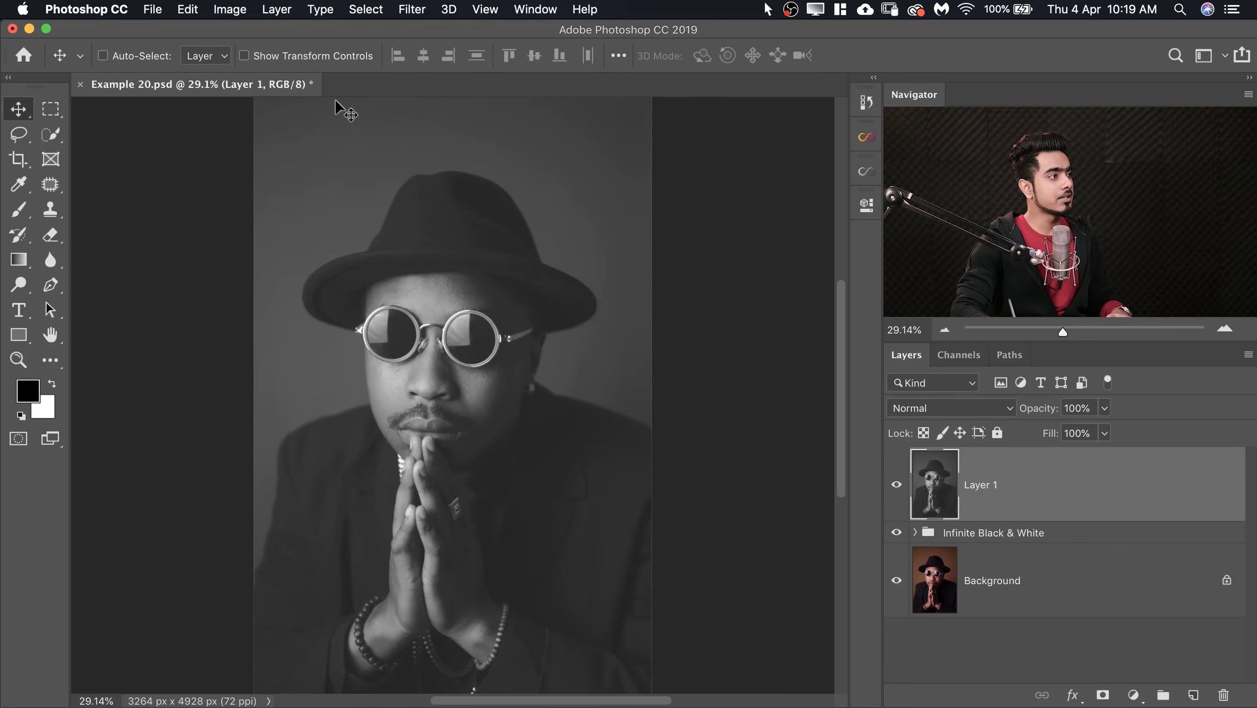
Apply Generate Normal Map to Layer 1 with blur 0 and detail scale 83%, rotating the sphere preview to inspect the relief
{"action": "left_click", "coordinate": [407, 12]}
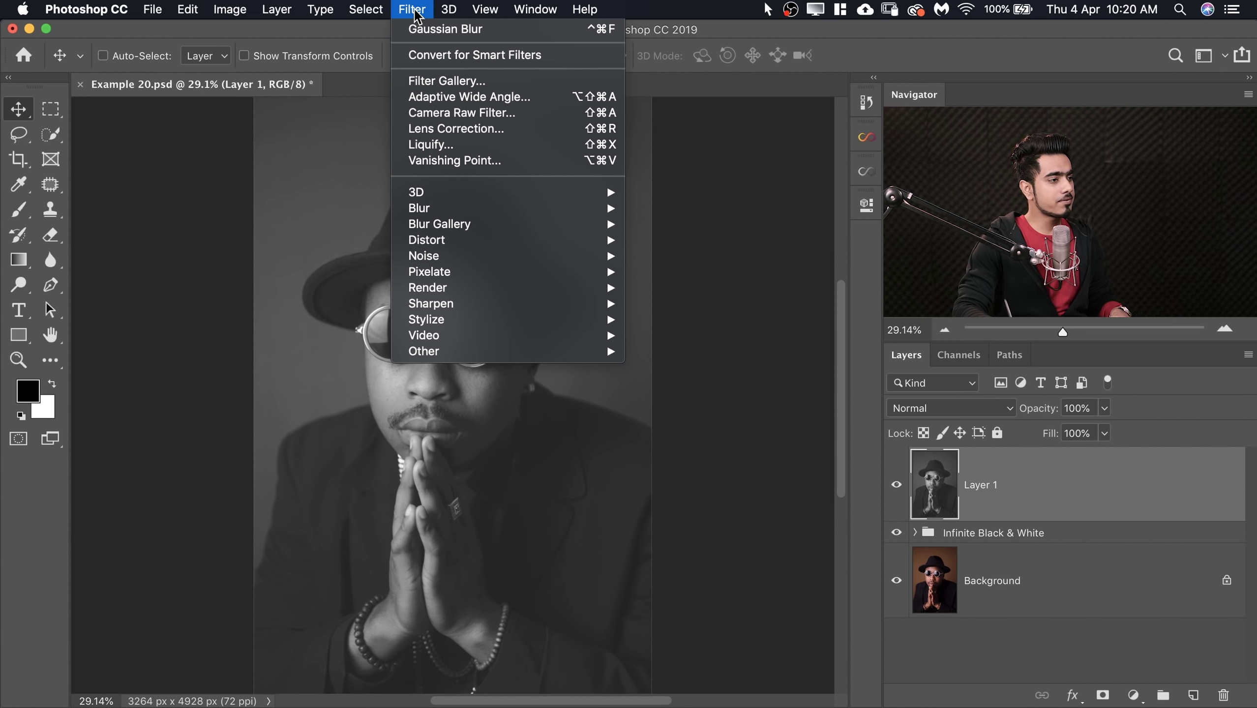
{"action": "mouse_move", "coordinate": [499, 193]}
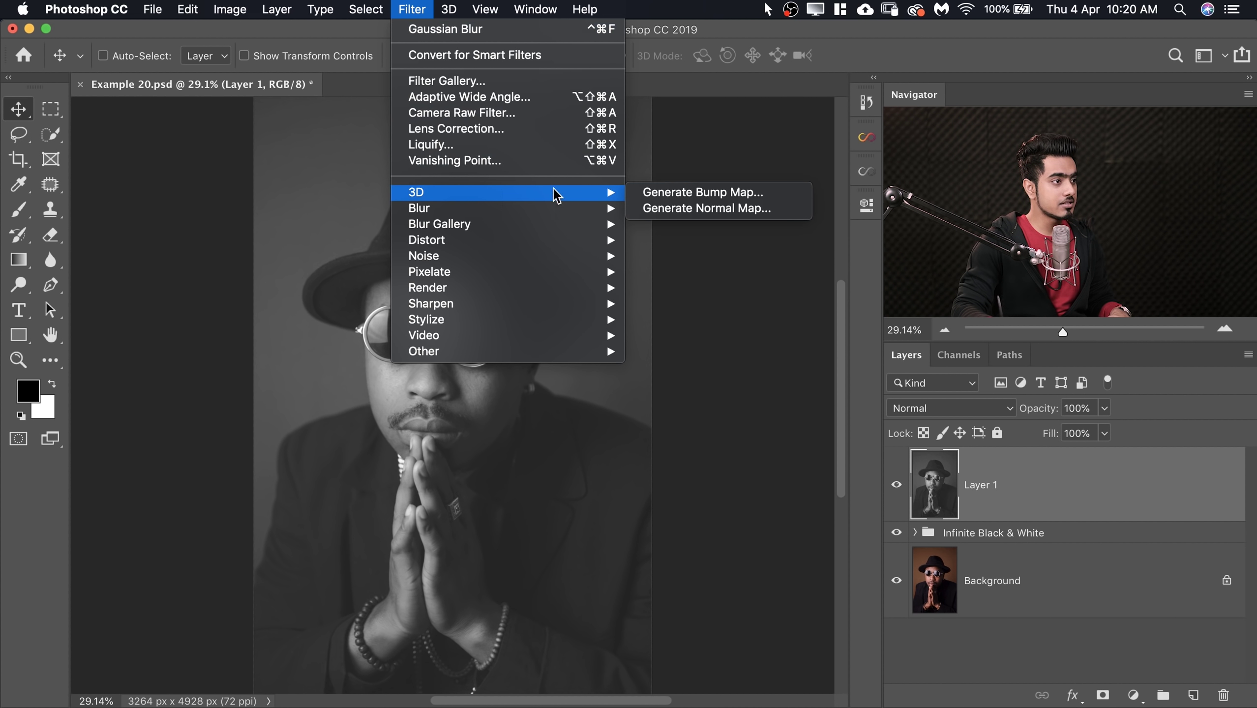
{"action": "left_click", "coordinate": [675, 209]}
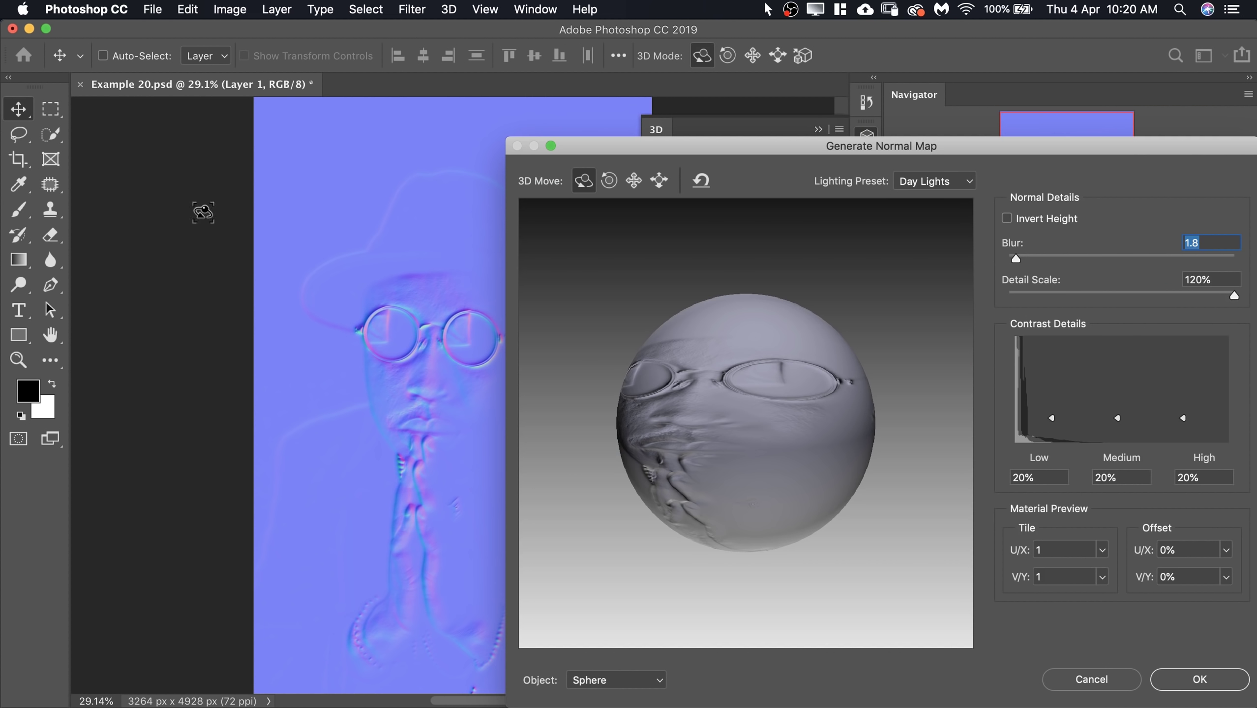
{"action": "left_click_drag", "start_coordinate": [771, 431], "coordinate": [742, 441]}
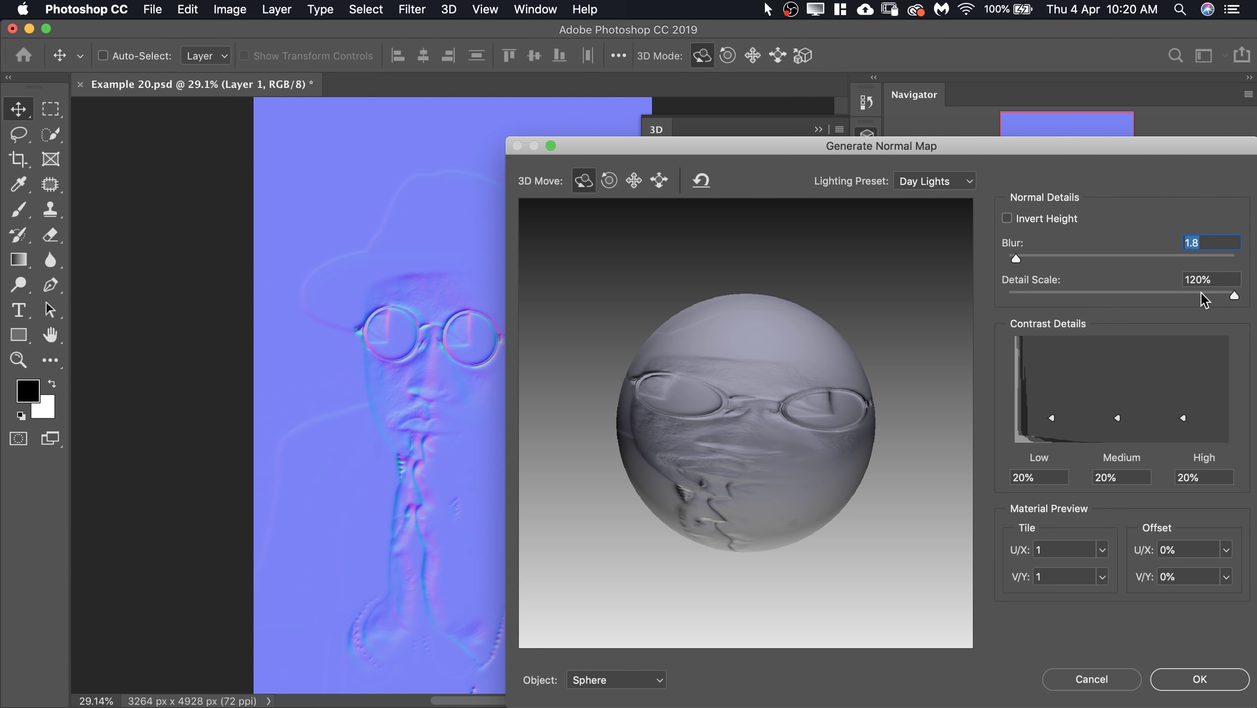
{"action": "left_click", "coordinate": [1173, 295]}
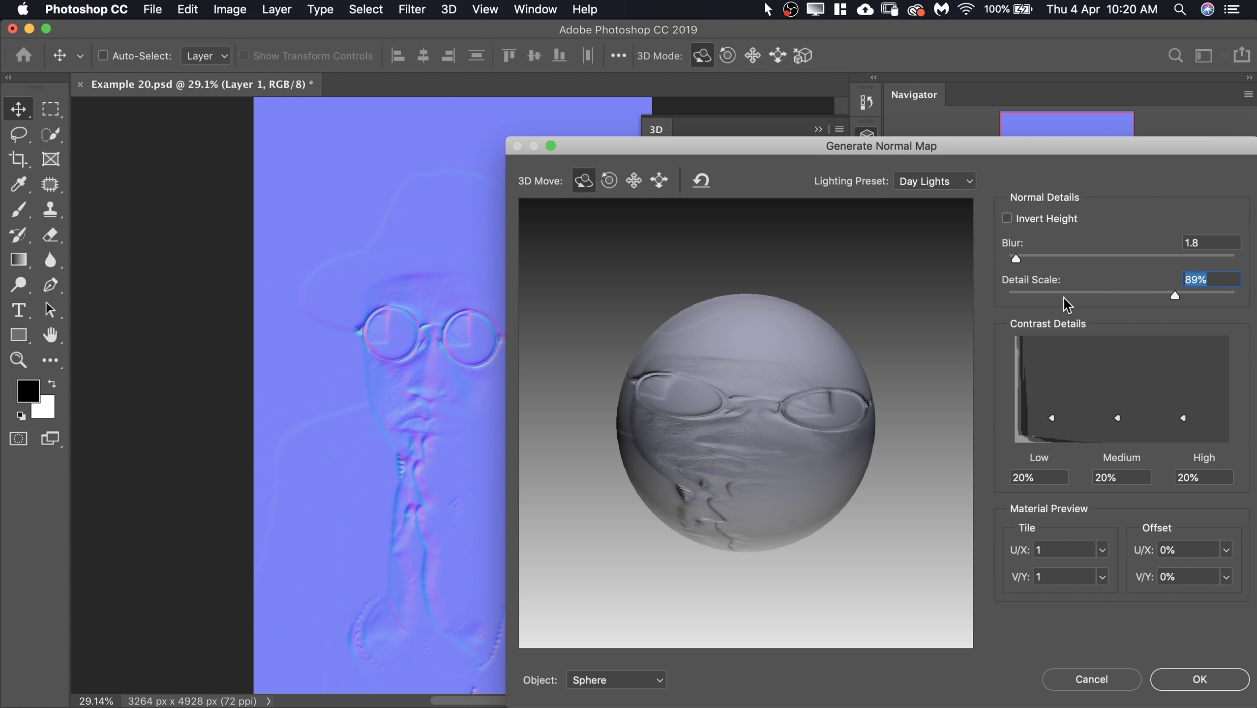
{"action": "left_click", "coordinate": [1175, 296]}
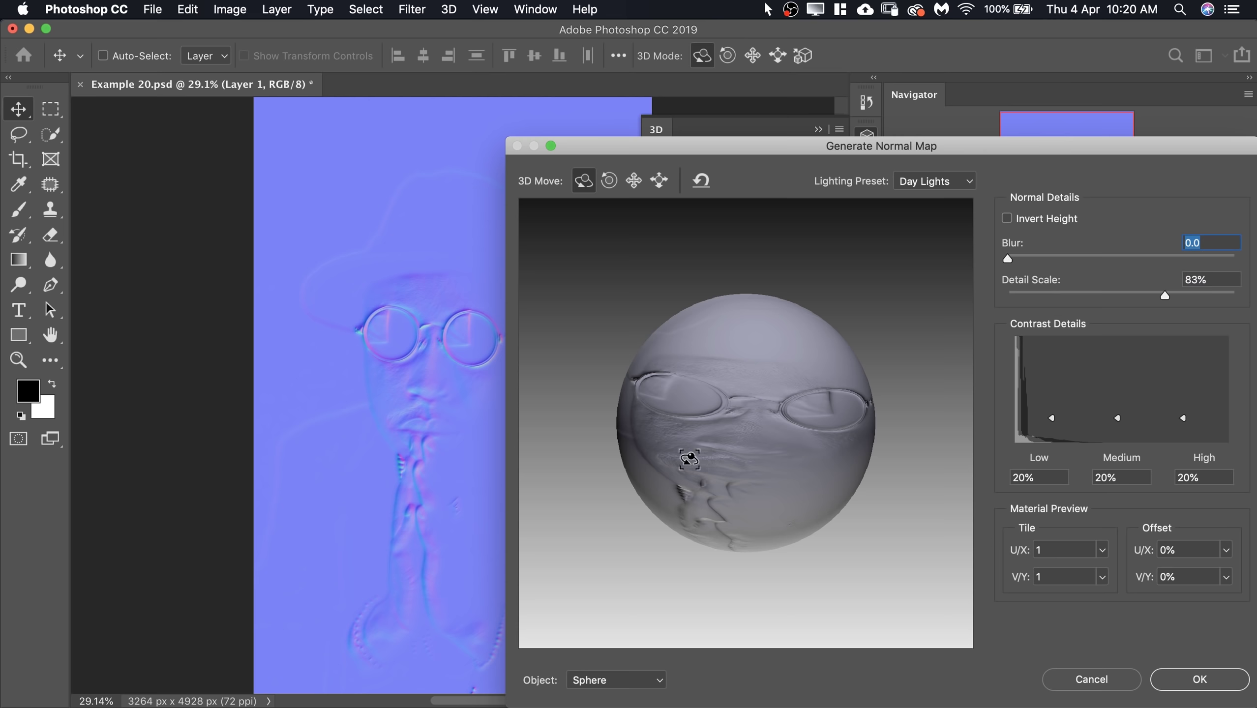
{"action": "mouse_move", "coordinate": [749, 438]}
{"action": "left_mouse_down"}
{"action": "mouse_move", "coordinate": [713, 422]}
{"action": "mouse_move", "coordinate": [738, 444]}
{"action": "mouse_move", "coordinate": [775, 437]}
{"action": "mouse_move", "coordinate": [744, 444]}
{"action": "mouse_move", "coordinate": [763, 432]}
{"action": "left_mouse_up"}
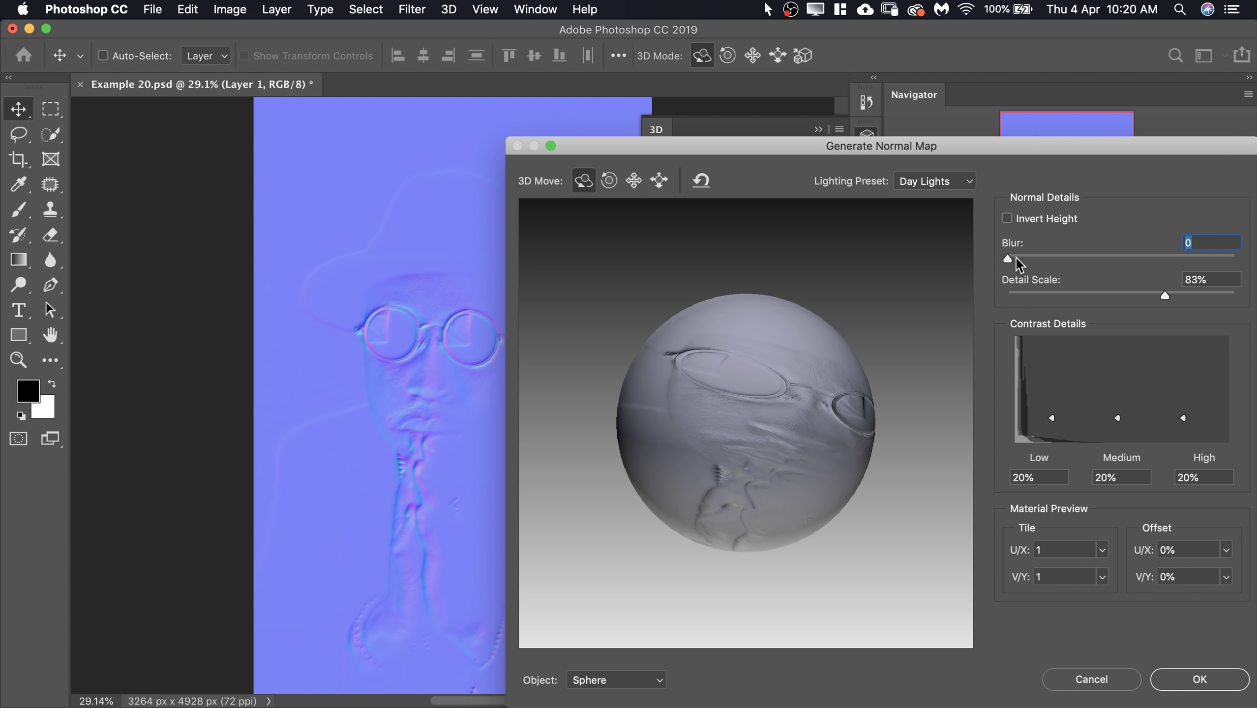